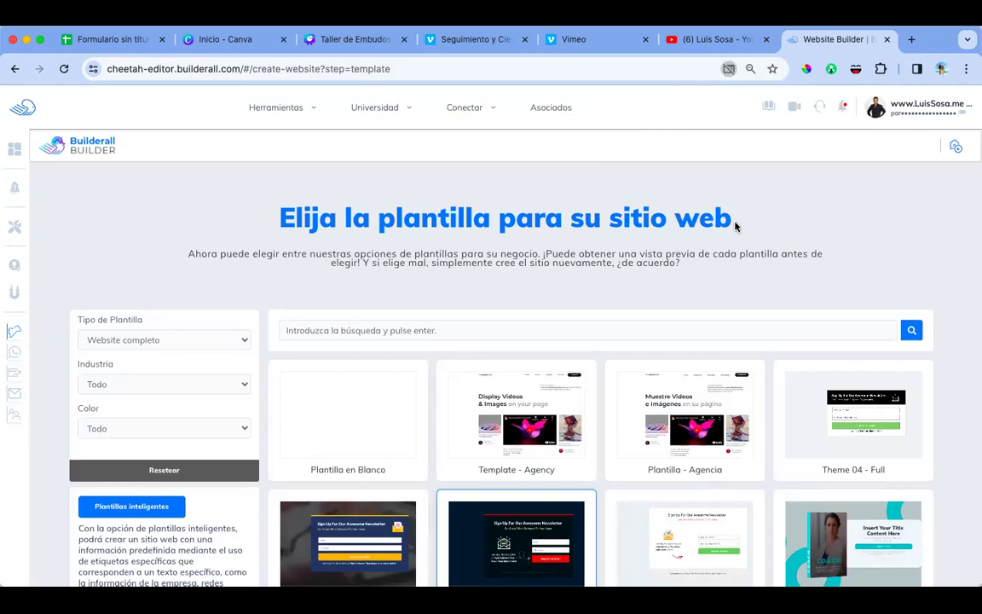
Step: Create a new website from the Theme 02 - Full newsletter template with 'Comencemos'
scroll(541, 358, "down", 5)
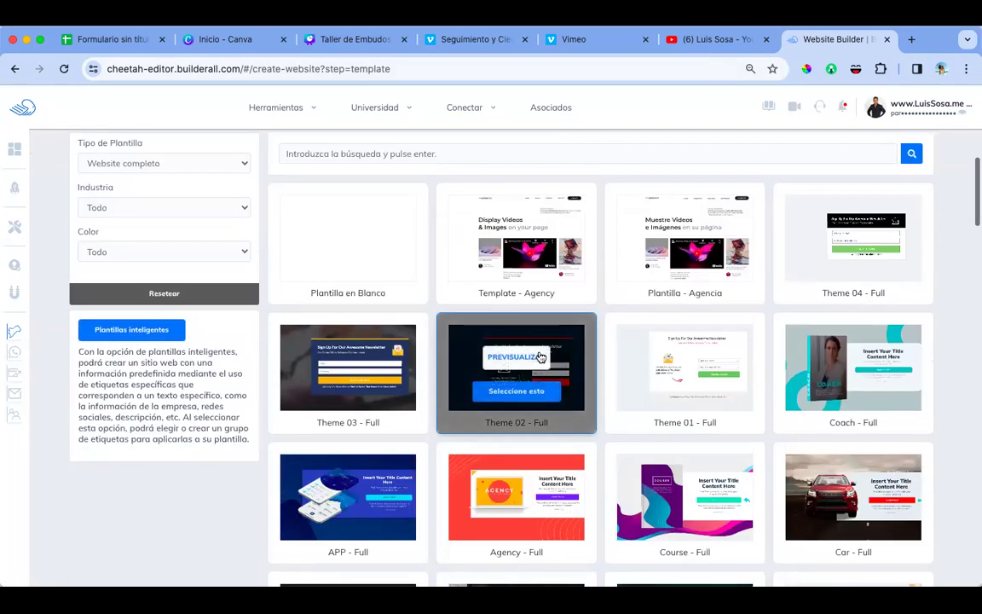
left_click(512, 282)
left_click(559, 372)
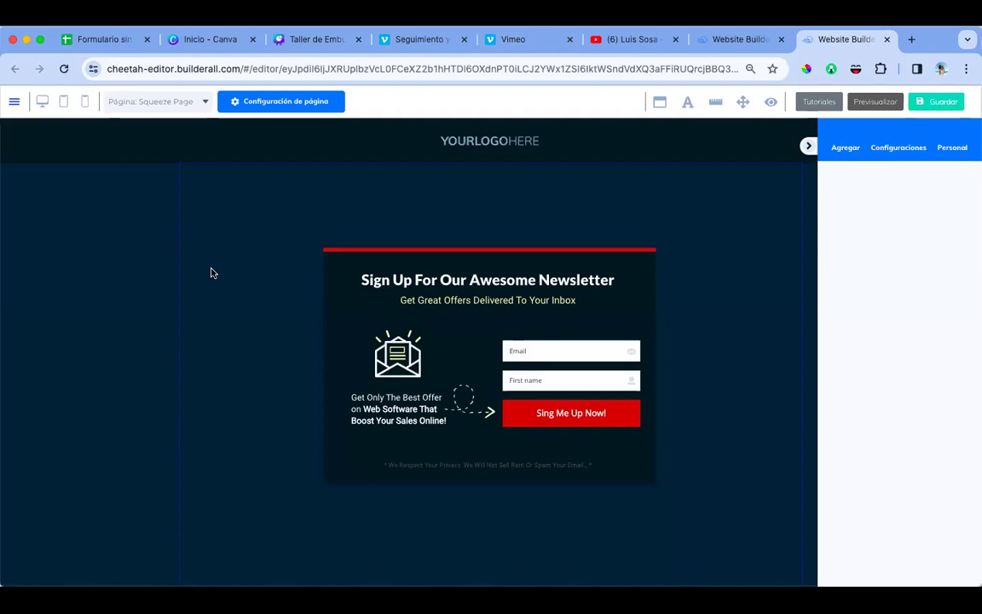
Step: Set the panel behind the newsletter form to light grey #E7EDF1
left_click(154, 256)
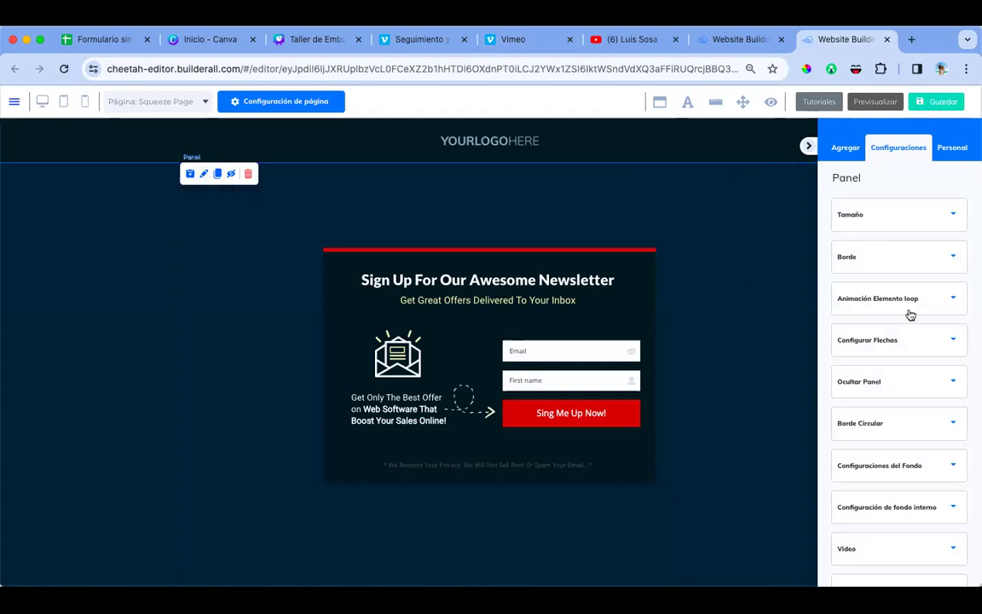
scroll(906, 365, "down", 2)
scroll(905, 366, "down", 2)
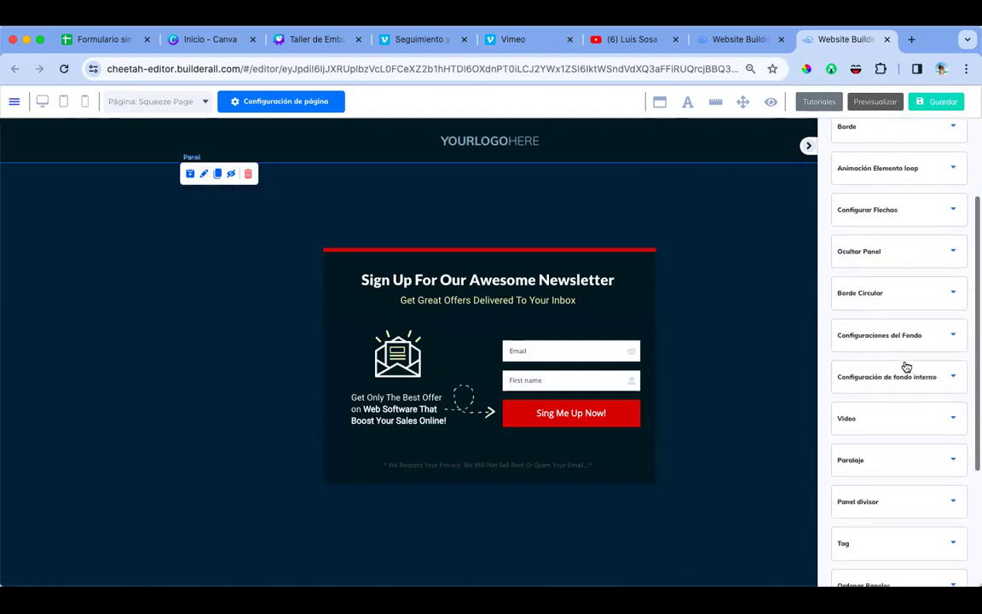
left_click(948, 340)
left_click(839, 426)
scroll(846, 418, "down", 4)
left_click_drag(844, 401, 838, 384)
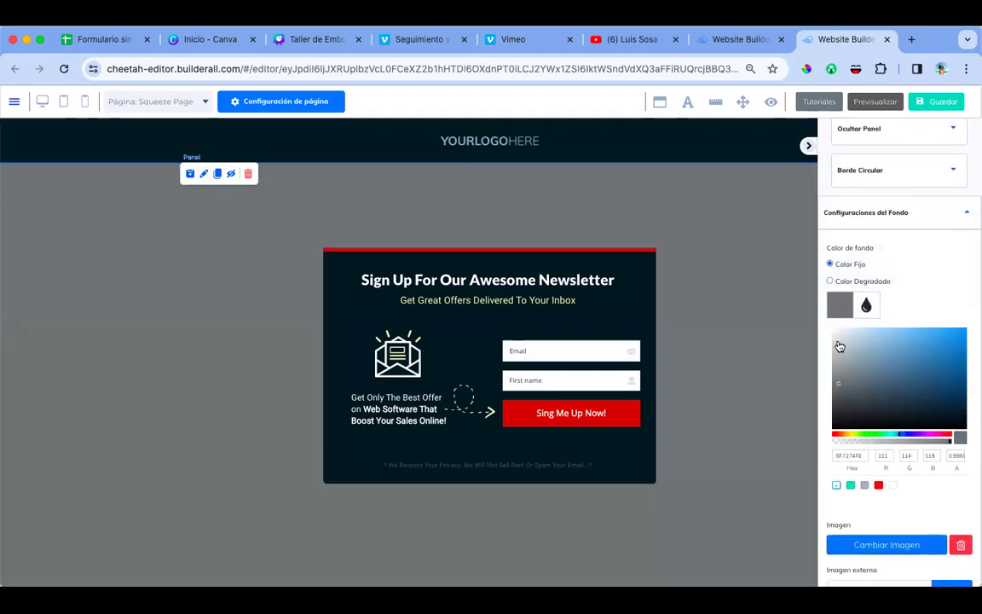
left_click(838, 338)
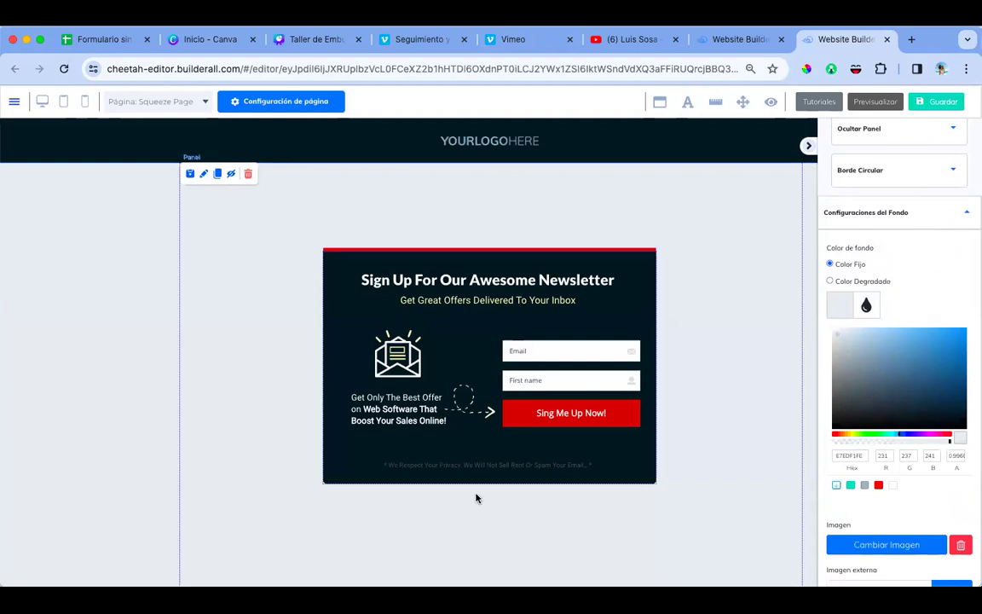
left_click(604, 258)
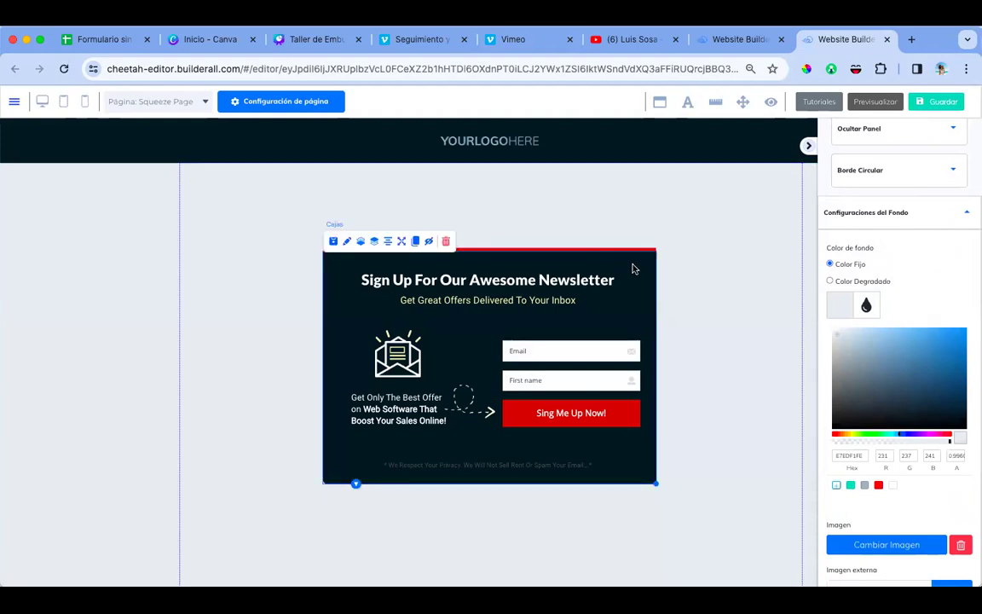
Step: Move the newsletter box up and left, then enlarge it rightward and downward
left_click(576, 214)
left_click_drag(636, 291, 539, 219)
left_click_drag(565, 425, 788, 526)
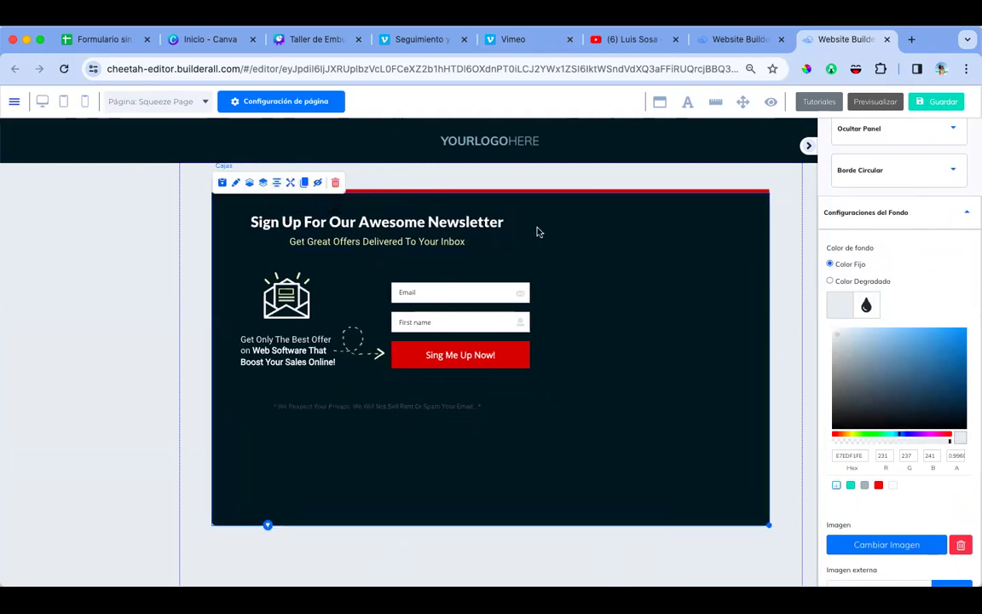
Step: Widen the heading and subtitle to centre them, and move the signup form right
left_click_drag(526, 233, 758, 239)
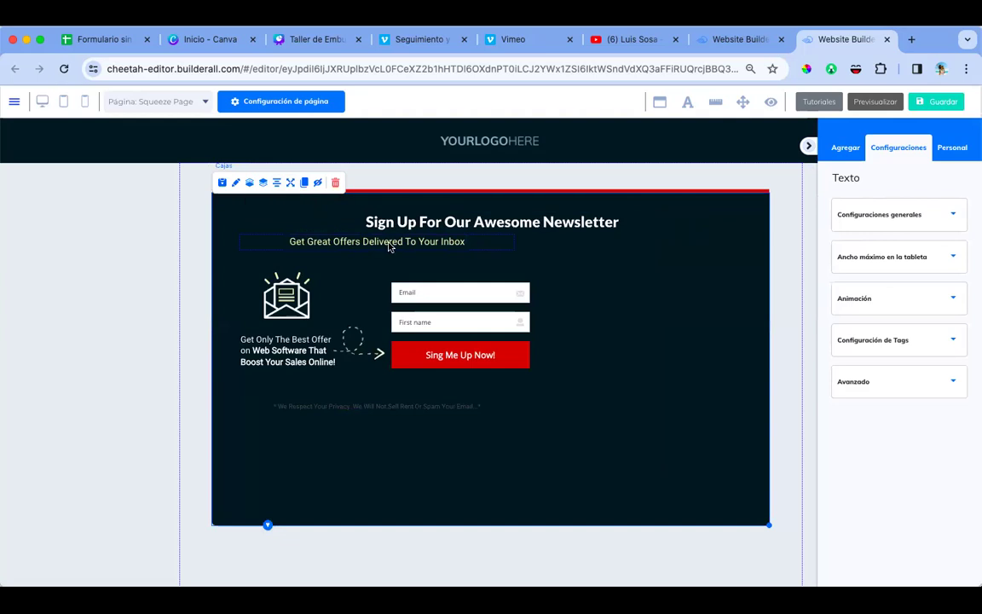
left_click(493, 250)
left_click_drag(516, 248, 741, 273)
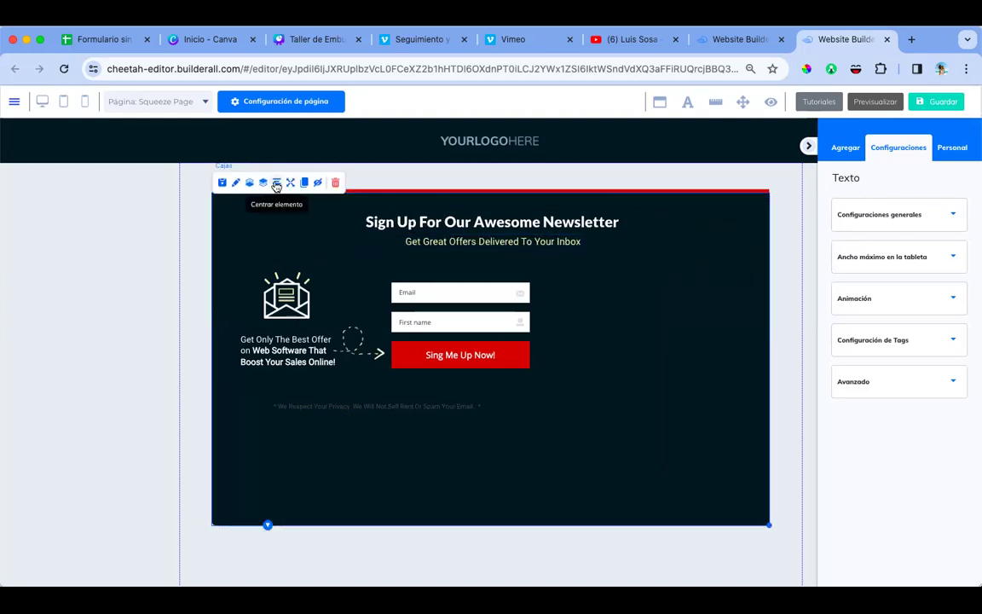
left_click_drag(472, 322, 557, 333)
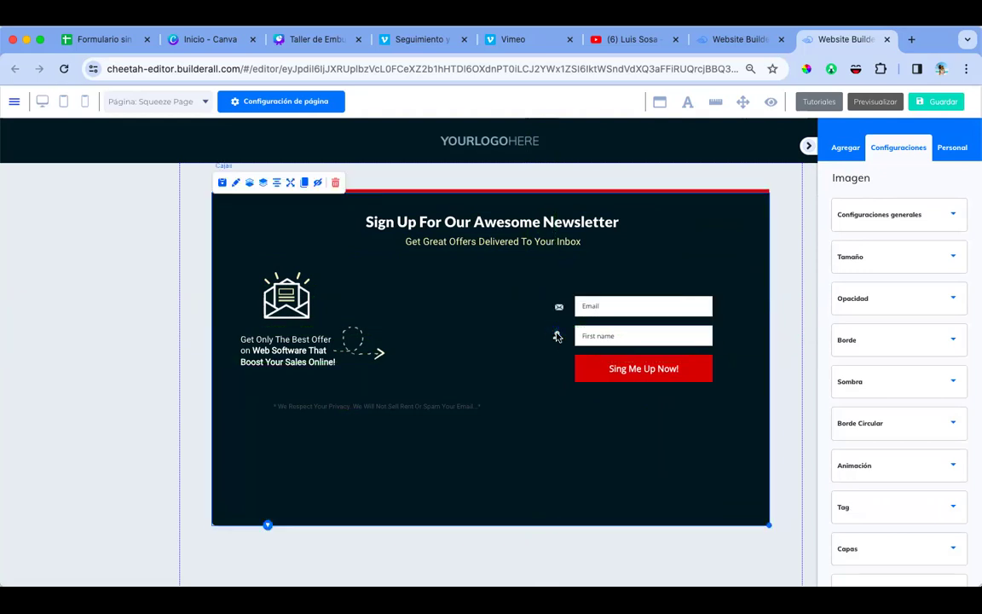
Step: Delete the person and email icons beside the form fields
left_click(557, 337)
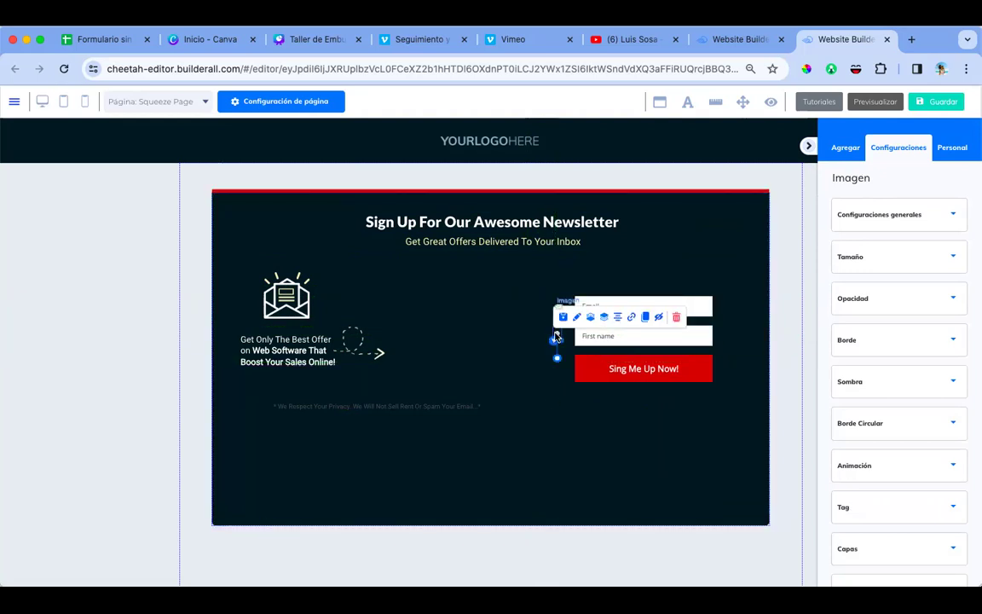
left_click(676, 317)
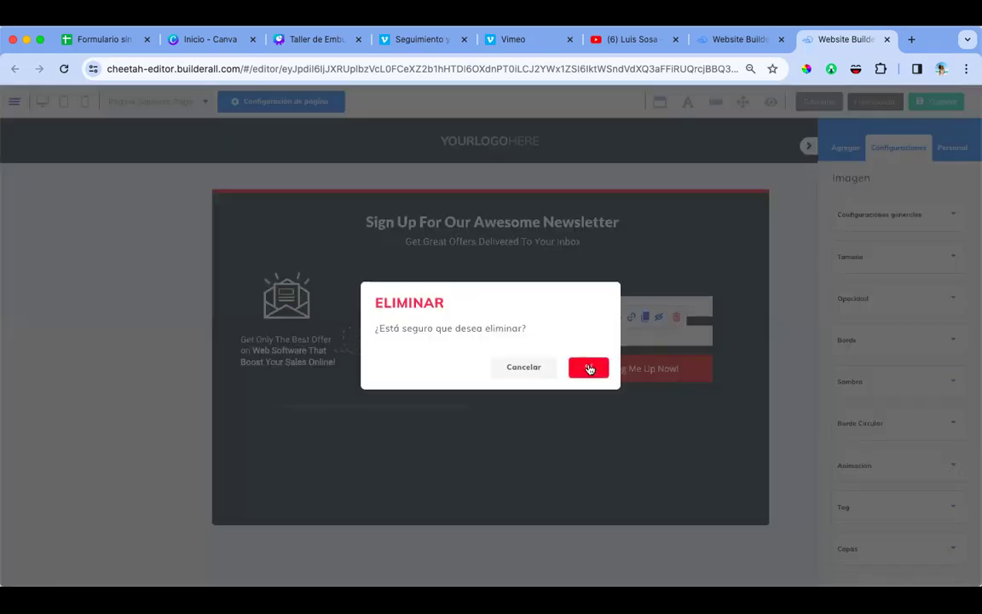
left_click(588, 368)
left_click(558, 312)
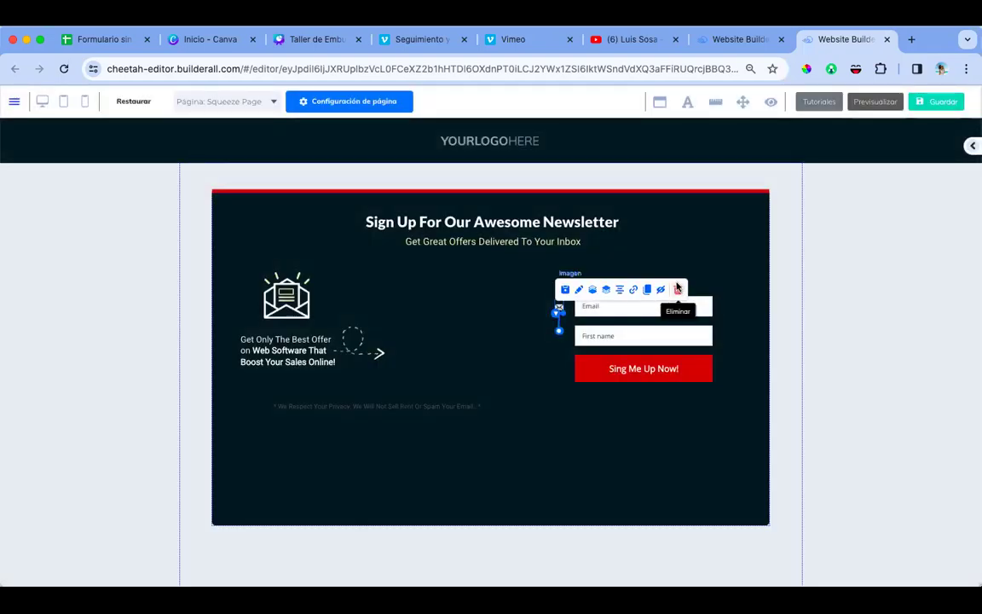
left_click(686, 290)
left_click(582, 368)
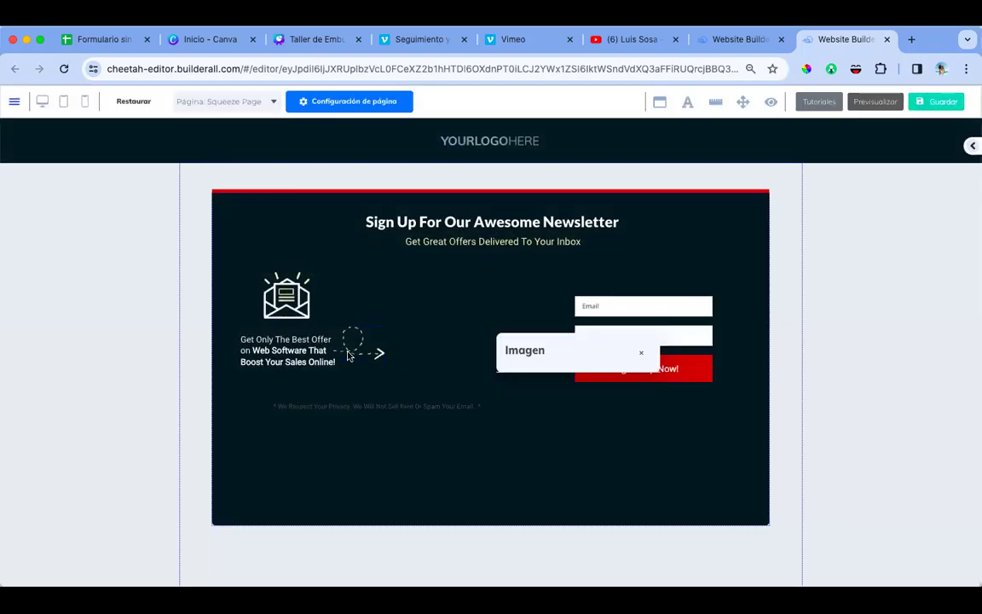
Step: Move the privacy note, dashed arrow and one-line offer sentence to the box bottom
left_click(392, 408)
left_click_drag(392, 407, 503, 499)
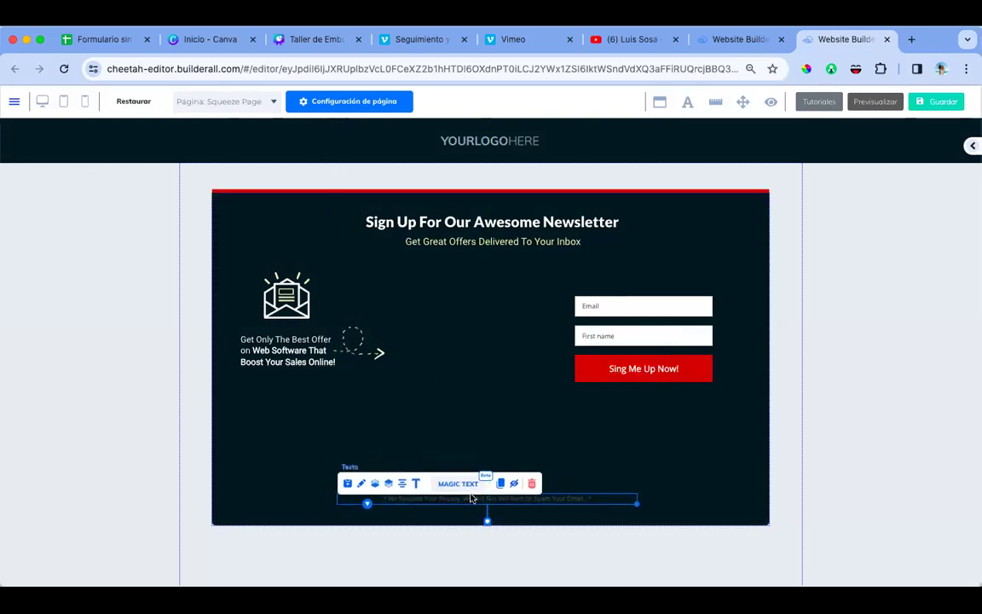
left_click(413, 484)
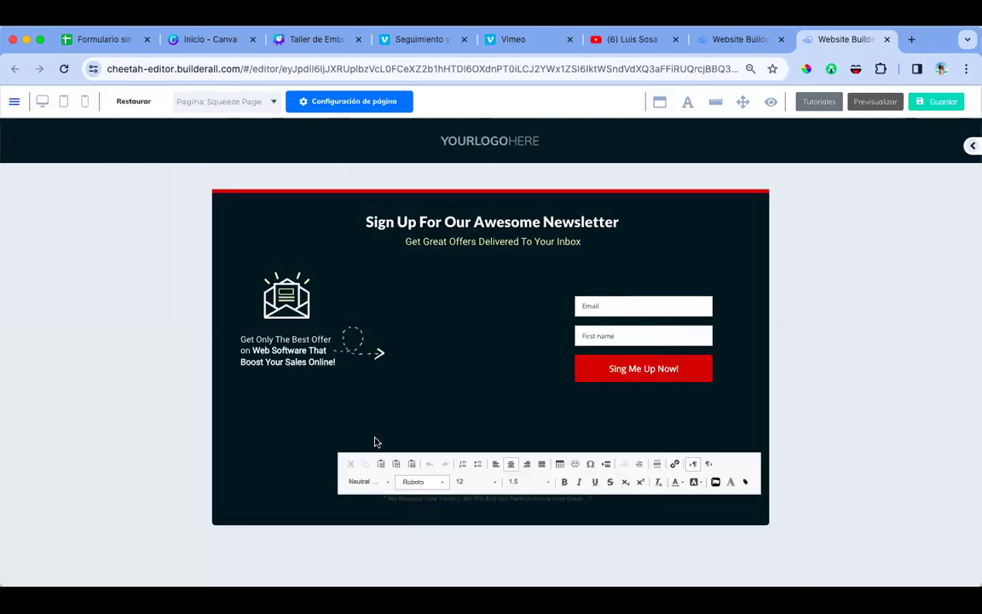
left_click_drag(360, 344, 504, 449)
left_click(287, 350)
left_click_drag(339, 366, 520, 368)
left_click(459, 345)
left_click_drag(459, 344, 536, 447)
left_click(499, 442)
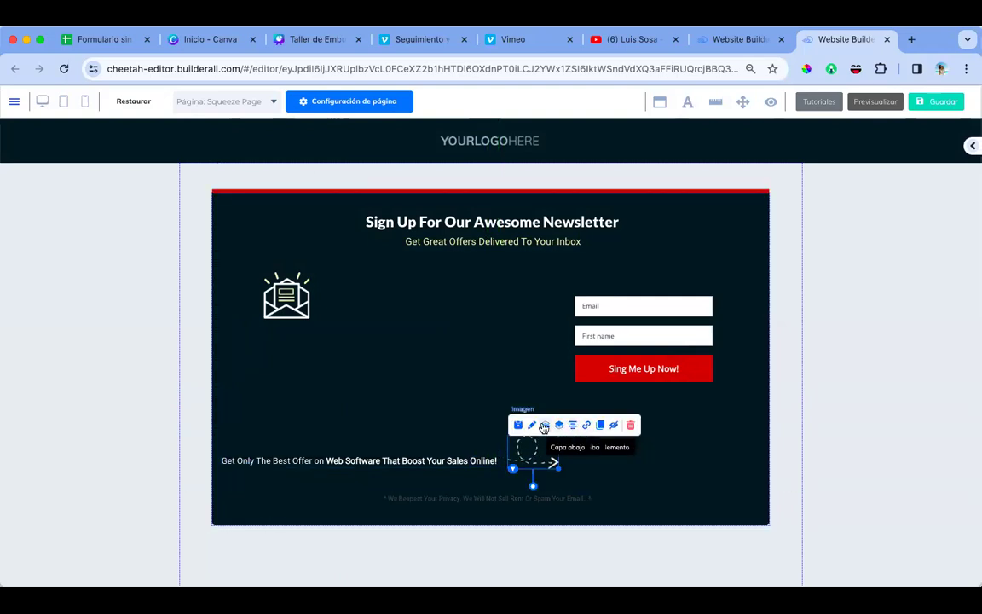
Step: Nudge the signup form and widen it to the right
left_click_drag(629, 356, 627, 346)
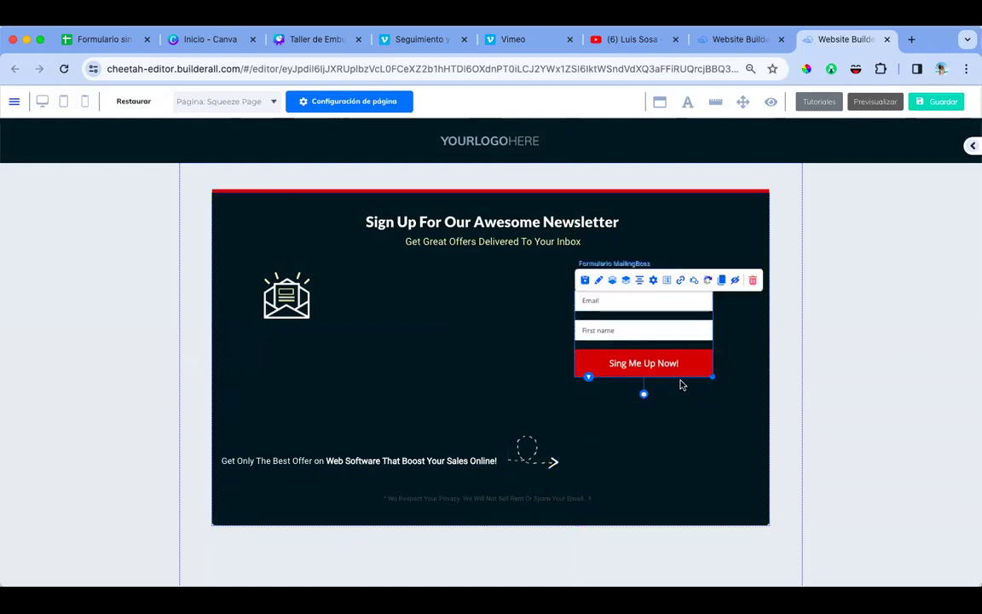
left_click_drag(739, 377, 758, 377)
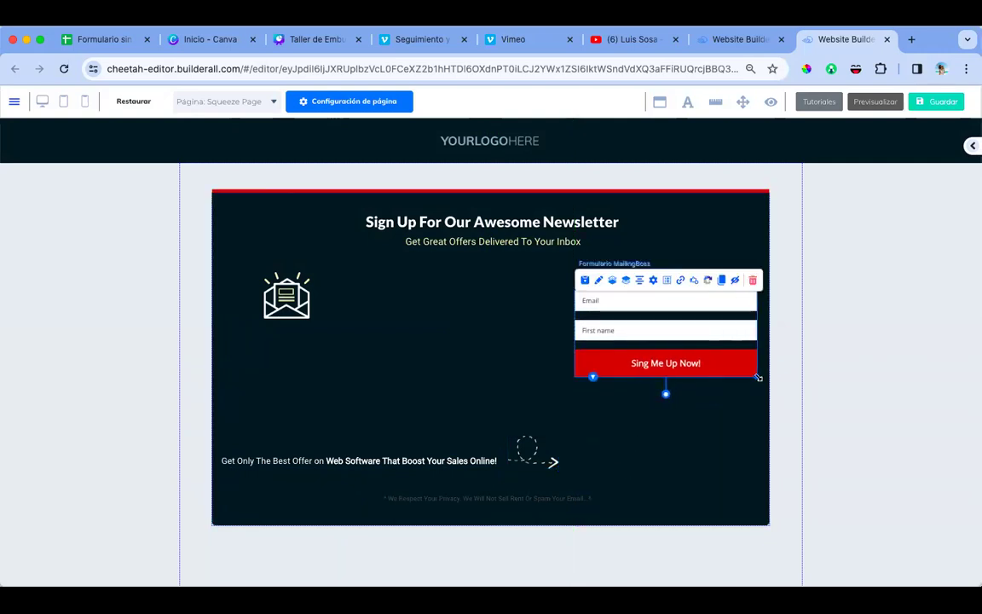
left_click(718, 436)
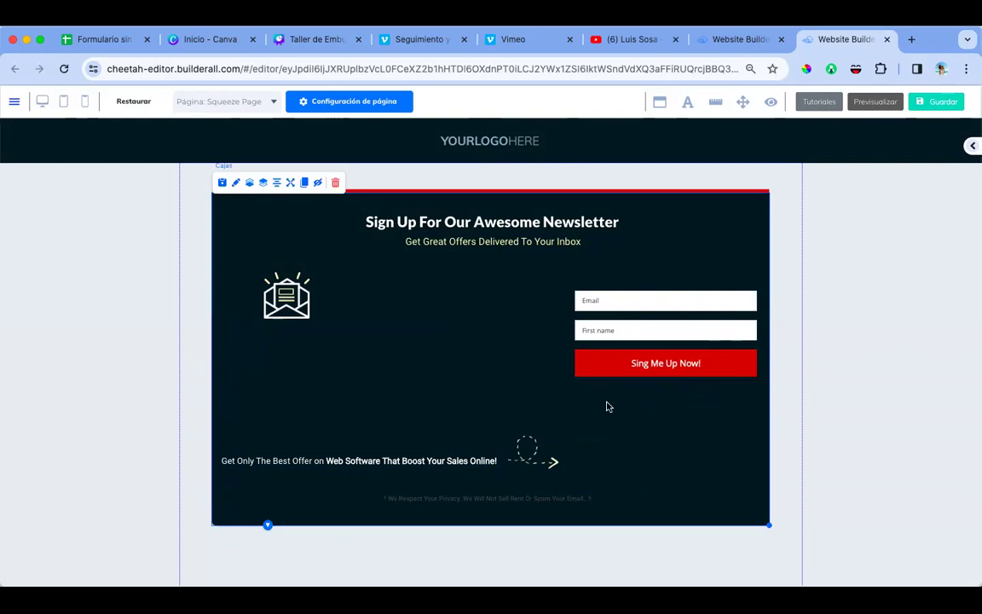
Step: Delete the envelope image from the newsletter box
left_click(290, 303)
left_click(387, 261)
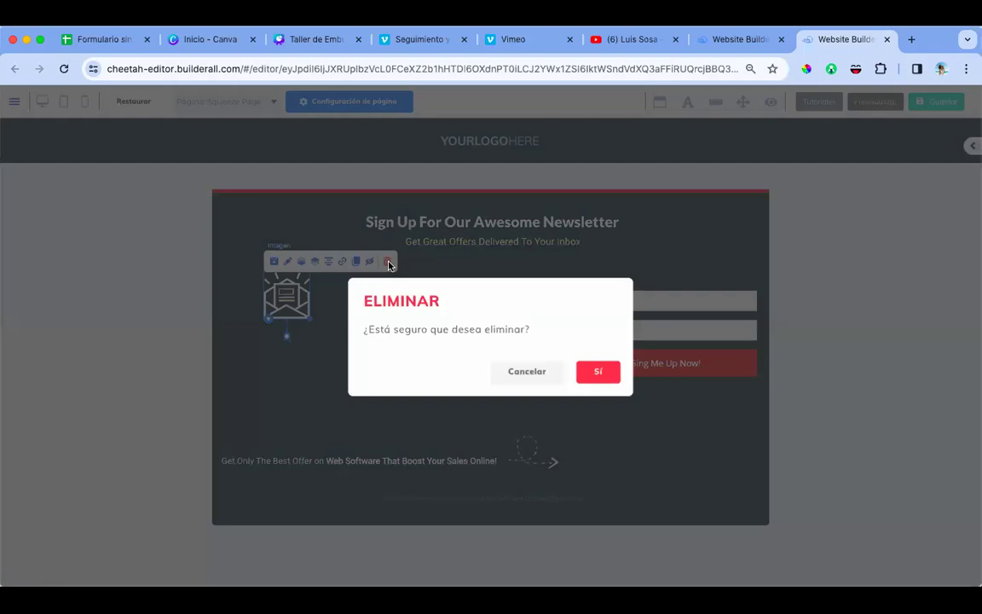
left_click(588, 369)
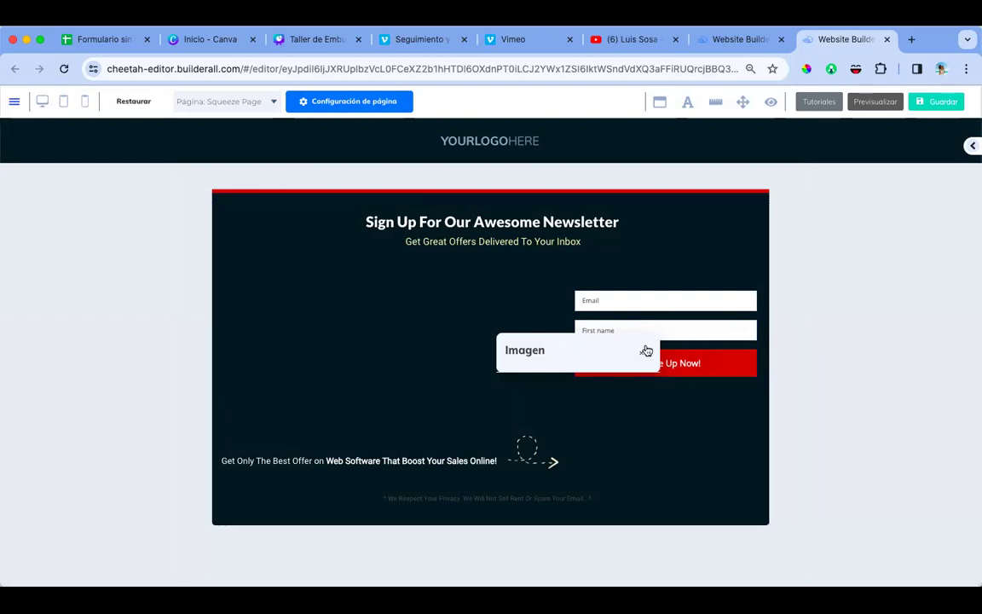
left_click(493, 244)
Step: Switch to the Vimeo page for the Seguimiento y Cierre video
left_click(576, 478)
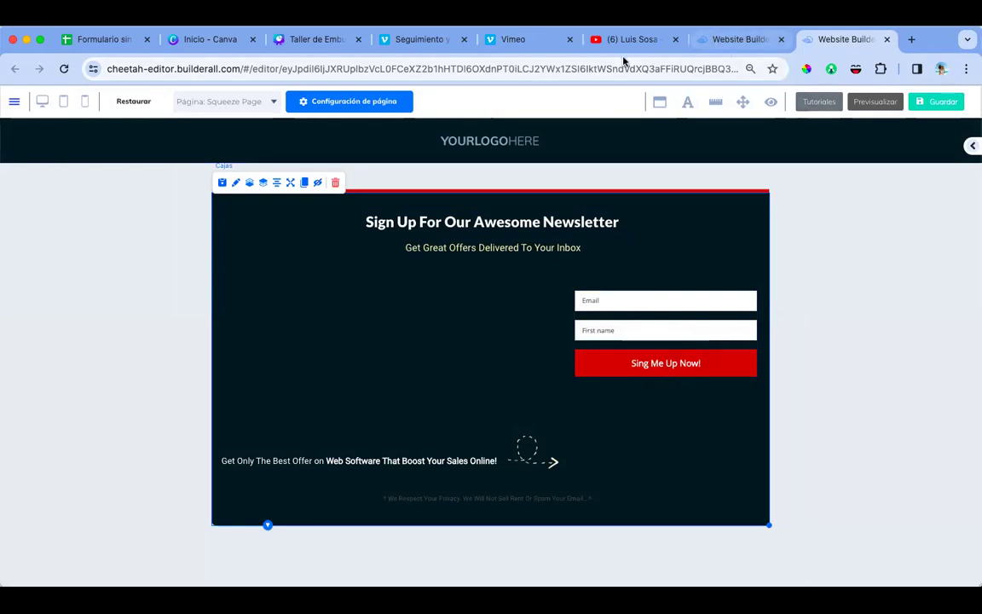
left_click(520, 42)
left_click(423, 39)
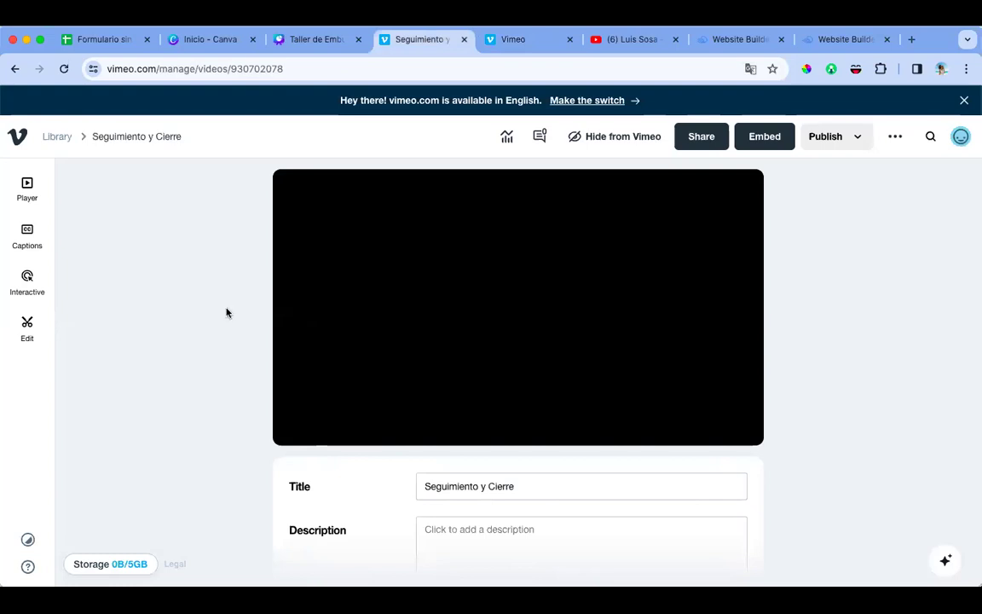
Step: Copy the newest Recent videos clip's link from Vimeo home and return to the Website Builder
left_click(519, 42)
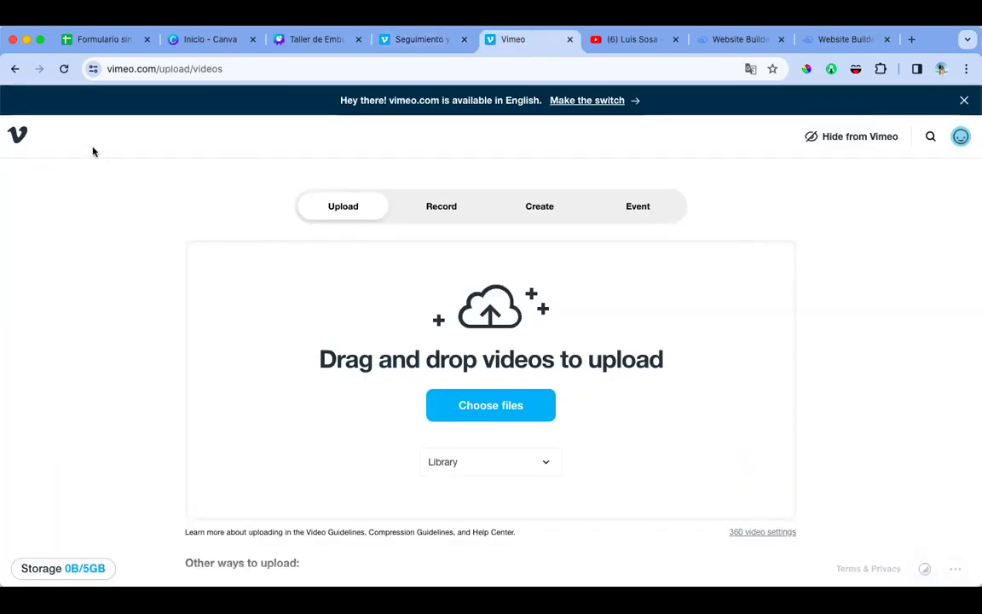
left_click(18, 135)
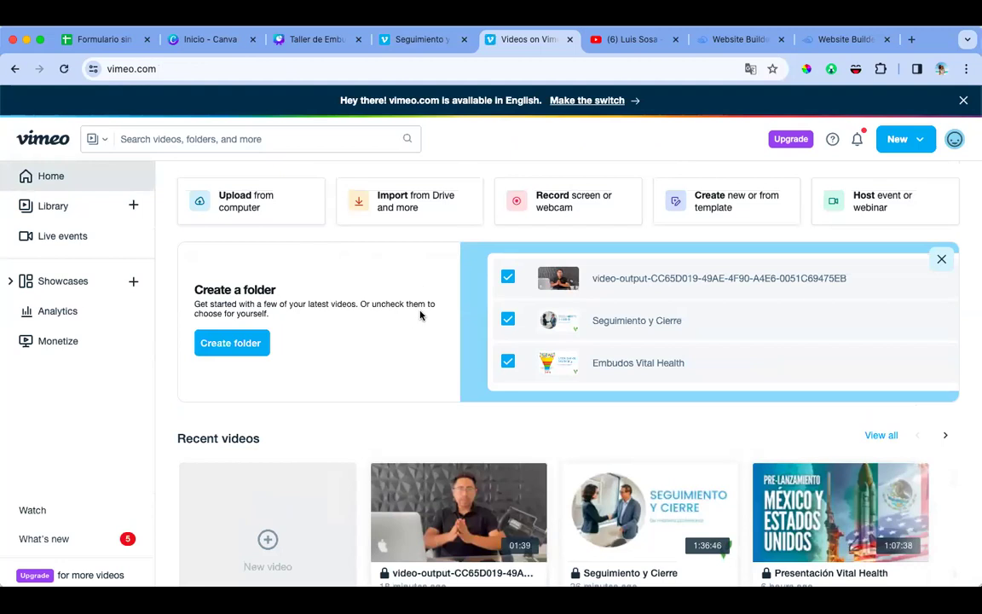
scroll(422, 314, "down", 1)
scroll(421, 314, "down", 1)
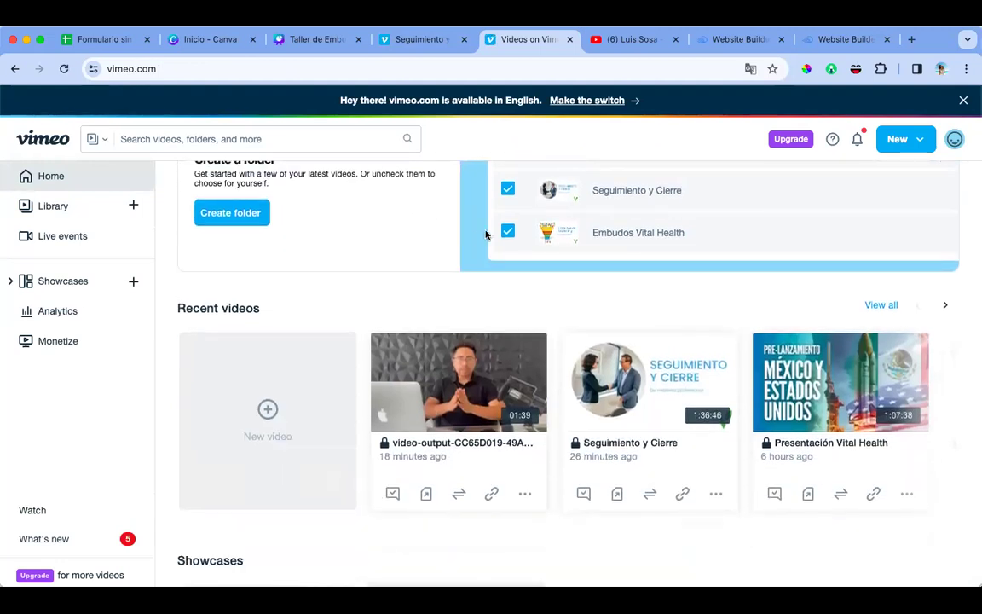
scroll(486, 234, "down", 1)
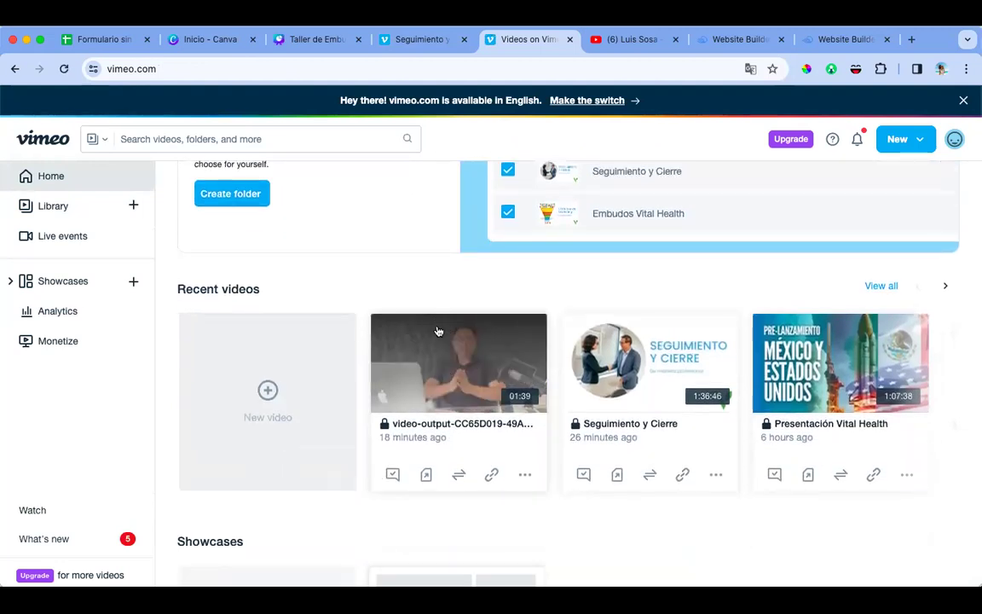
left_click(492, 474)
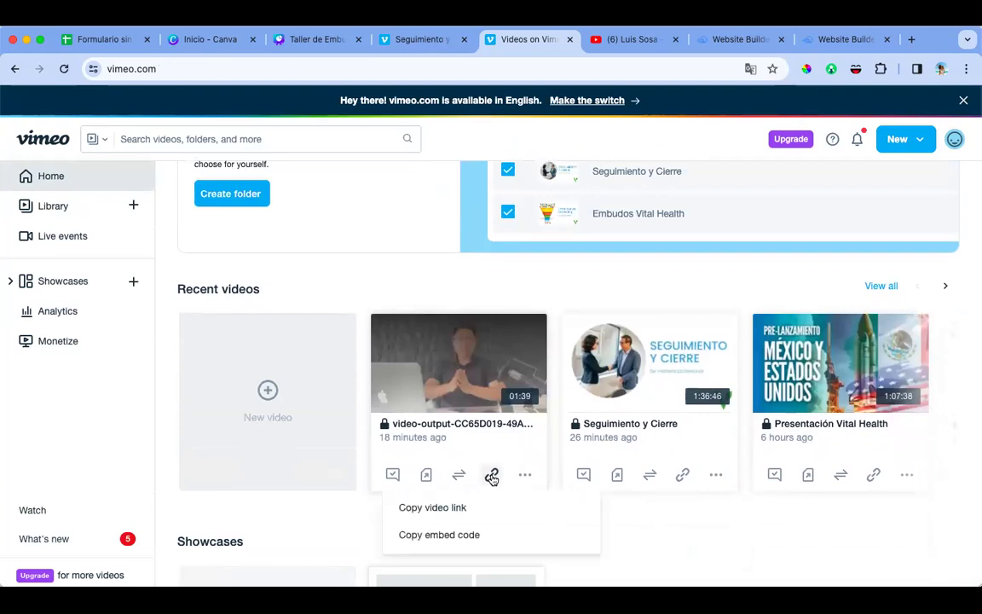
left_click(440, 511)
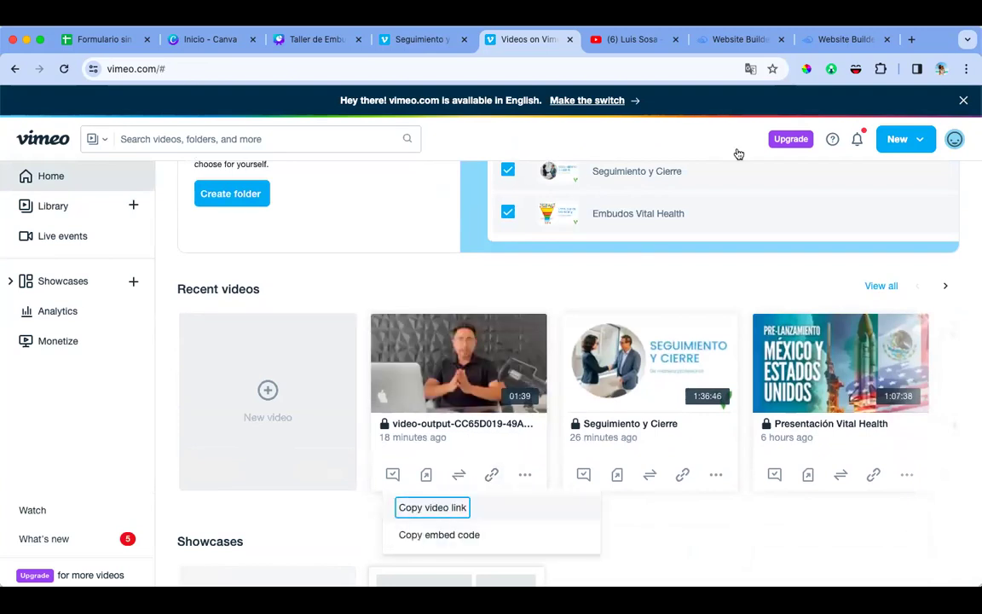
left_click(820, 39)
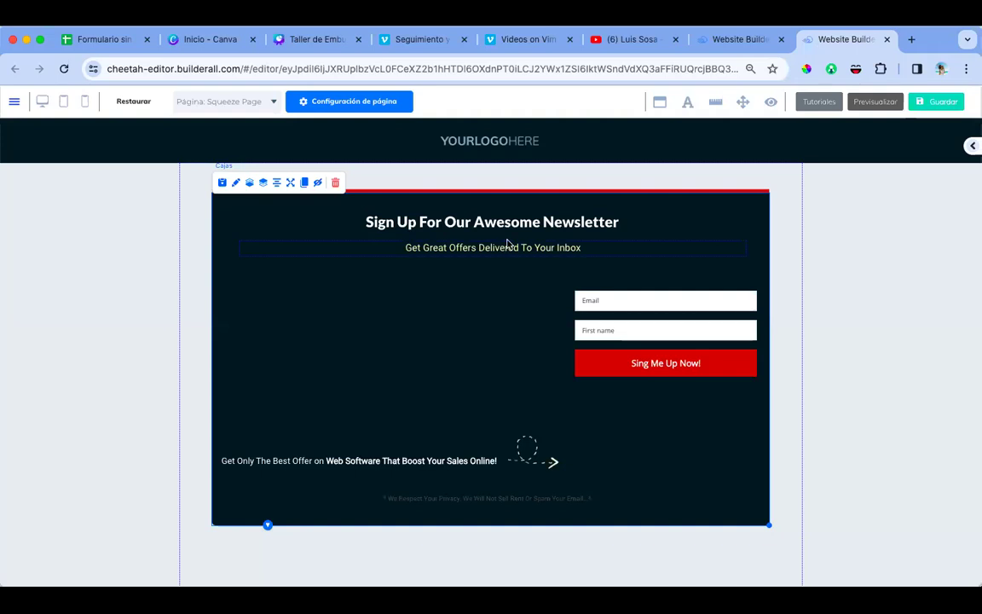
Step: Drag a Vimeo element from Elementos > Vídeo into the newsletter section
left_click(970, 150)
left_click(871, 181)
left_click(929, 182)
scroll(916, 268, "down", 8)
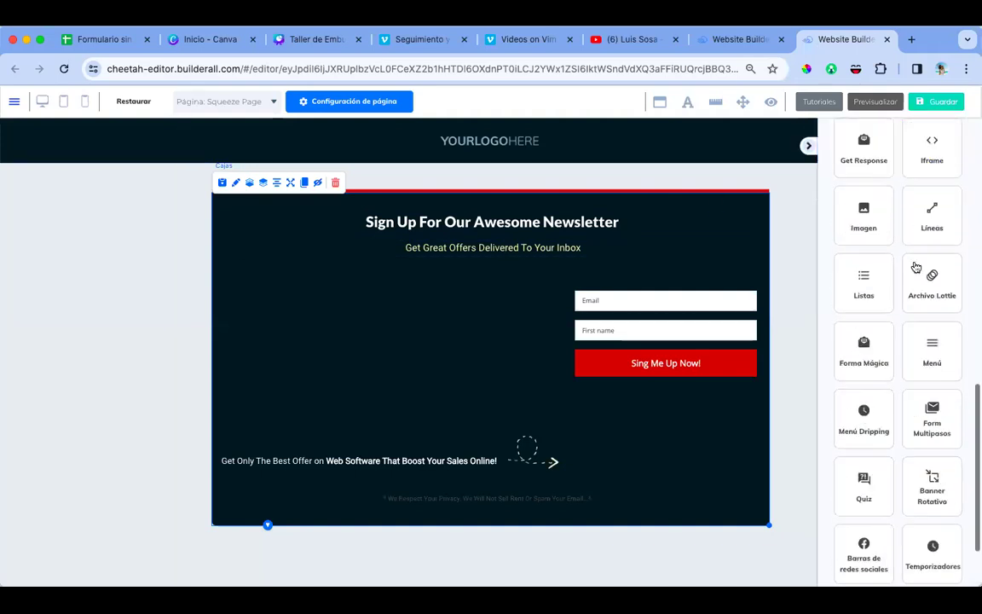
scroll(897, 510, "down", 2)
left_click(883, 526)
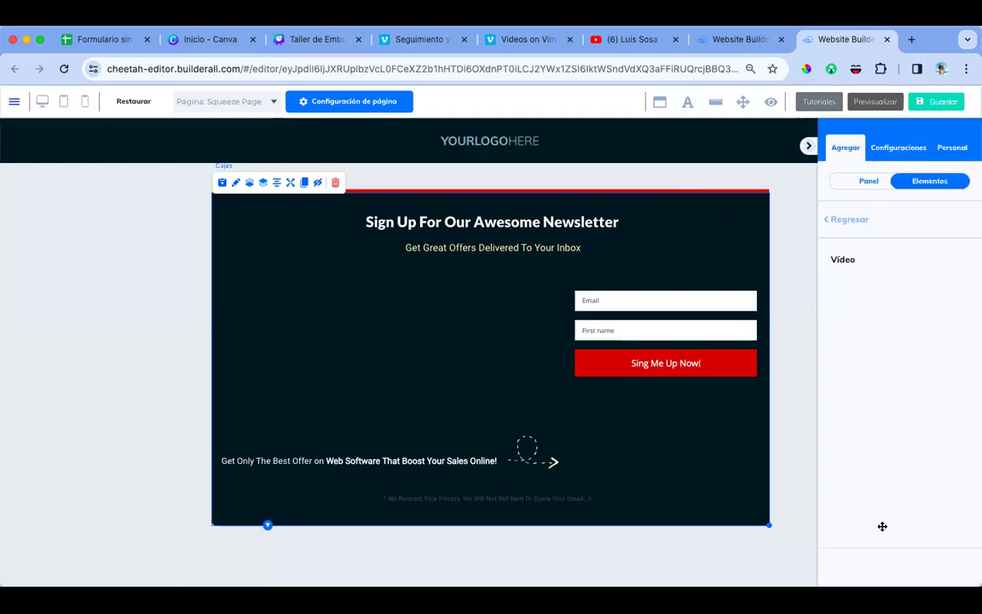
left_click_drag(903, 394, 323, 322)
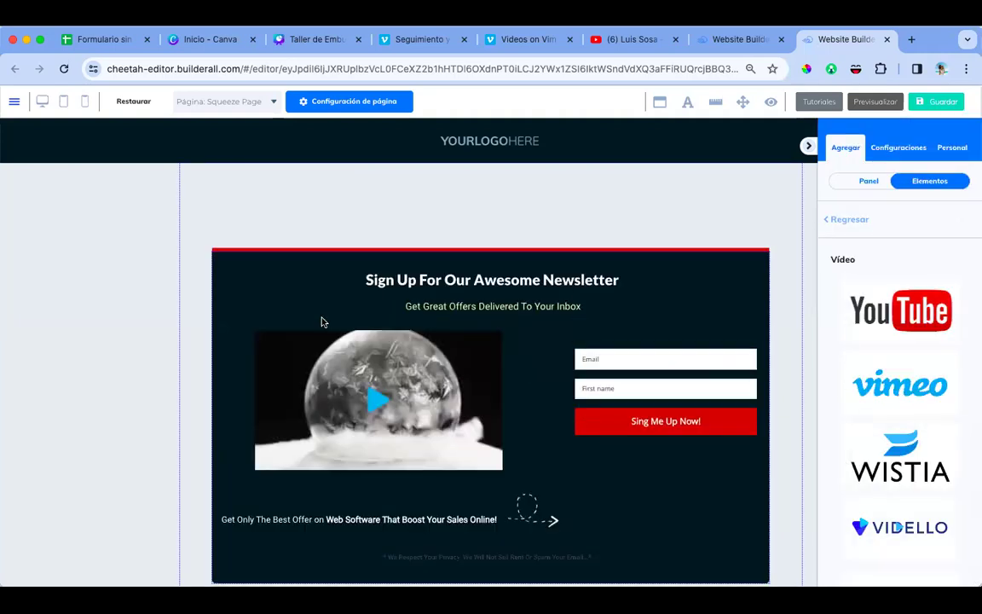
Step: Paste the copied Vimeo link into the video, turn off Auto play, and reposition it
left_click(332, 359)
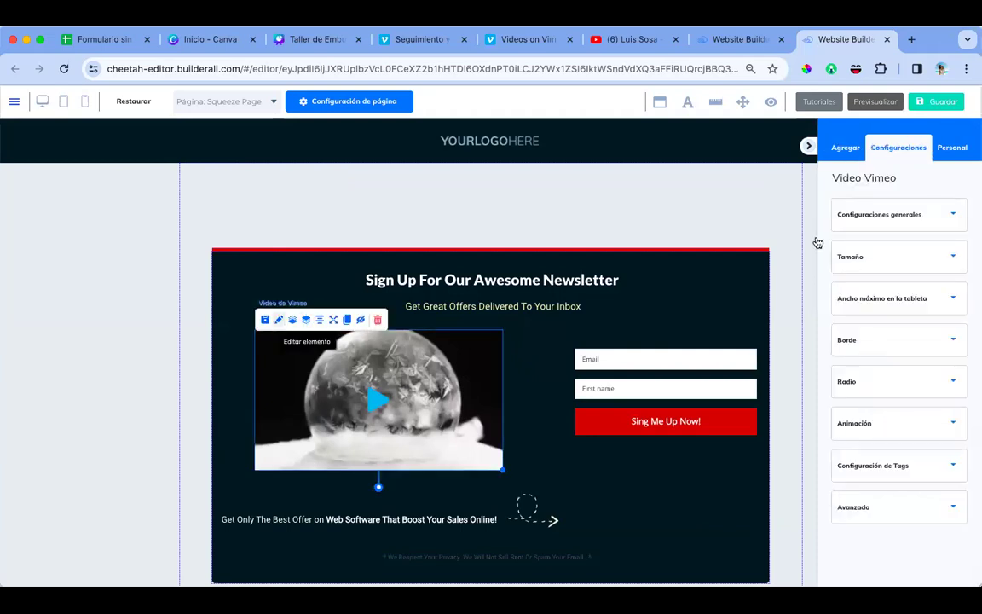
left_click(866, 231)
left_click(878, 254)
key("super+v")
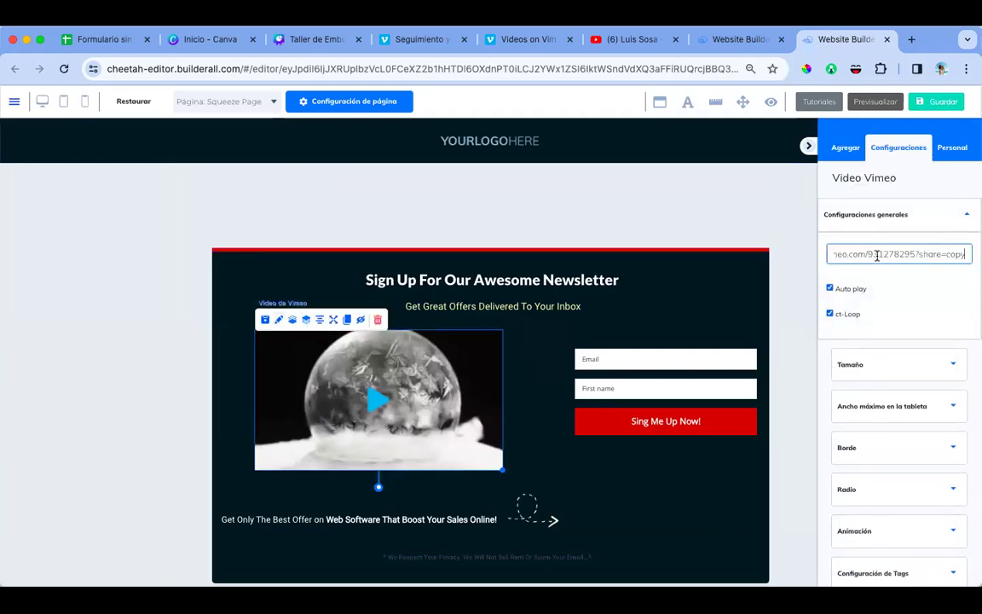
left_click(830, 313)
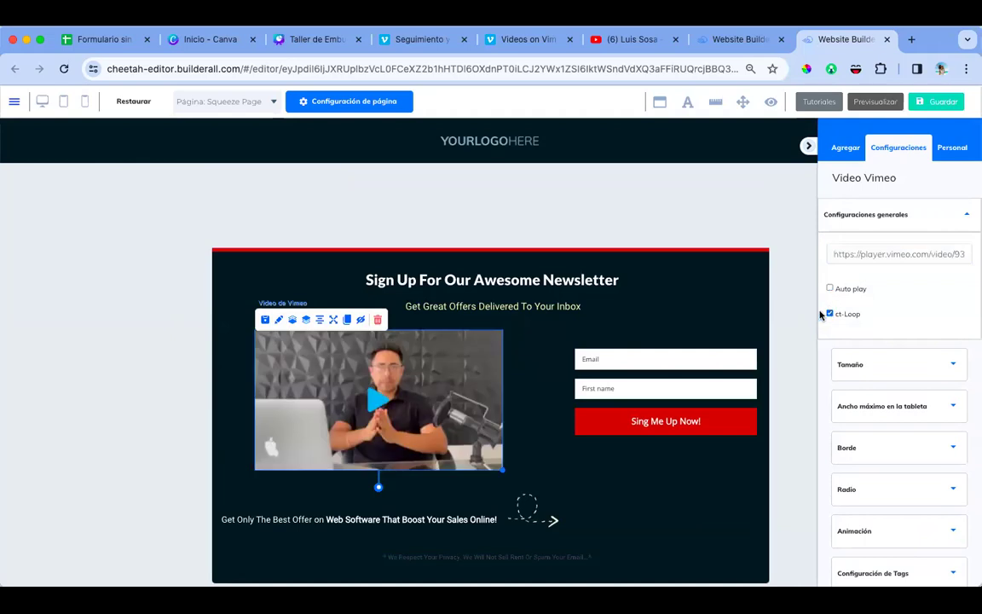
left_click_drag(671, 247, 701, 211)
left_click_drag(446, 279, 422, 269)
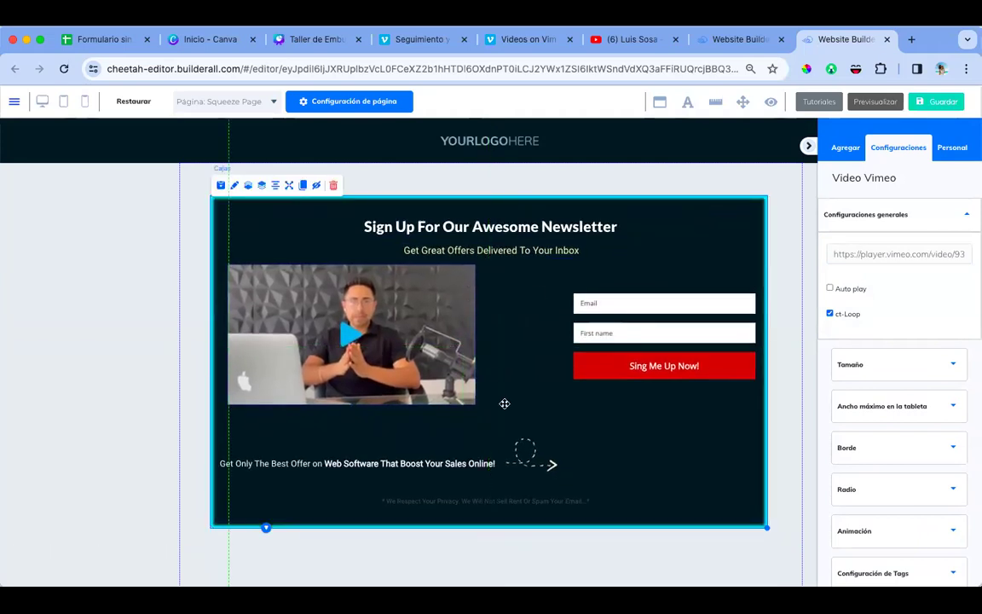
Step: Enlarge the Vimeo video, level the sign-up form beside it, and raise the headline slightly
left_click(472, 400)
left_click_drag(474, 406, 521, 422)
left_click_drag(606, 303, 591, 385)
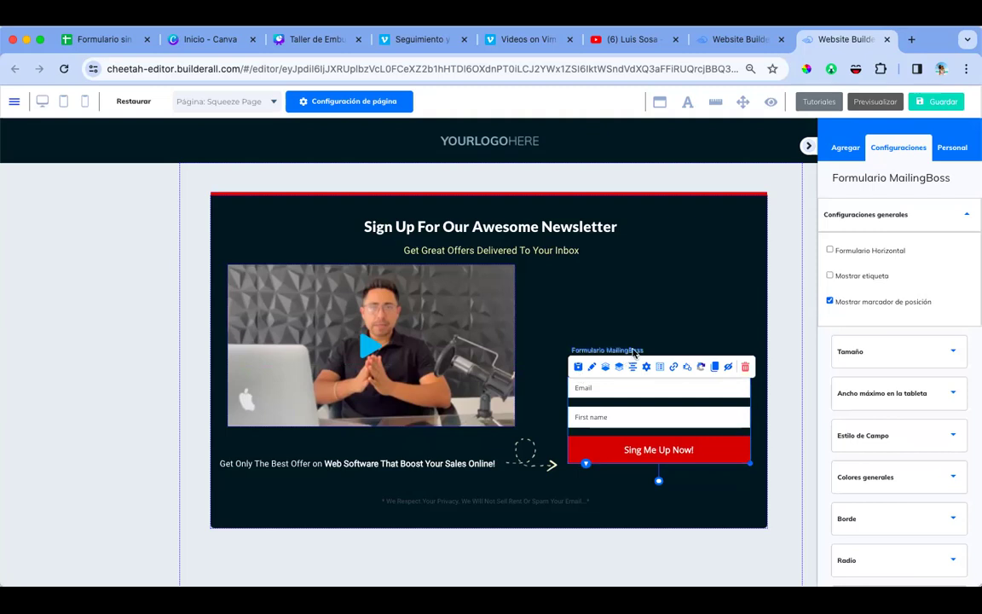
left_click(510, 325)
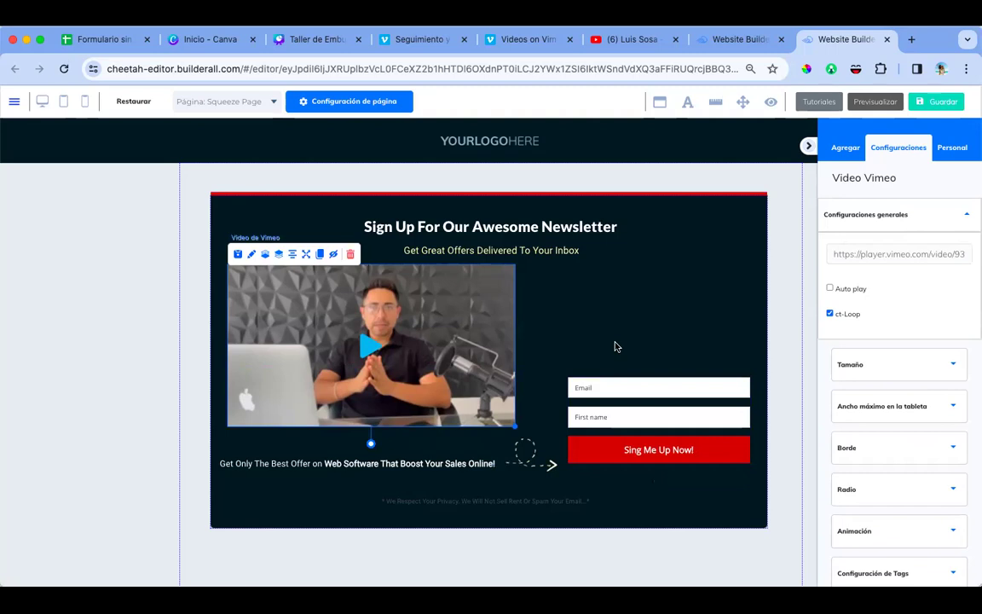
left_click_drag(642, 386, 645, 354)
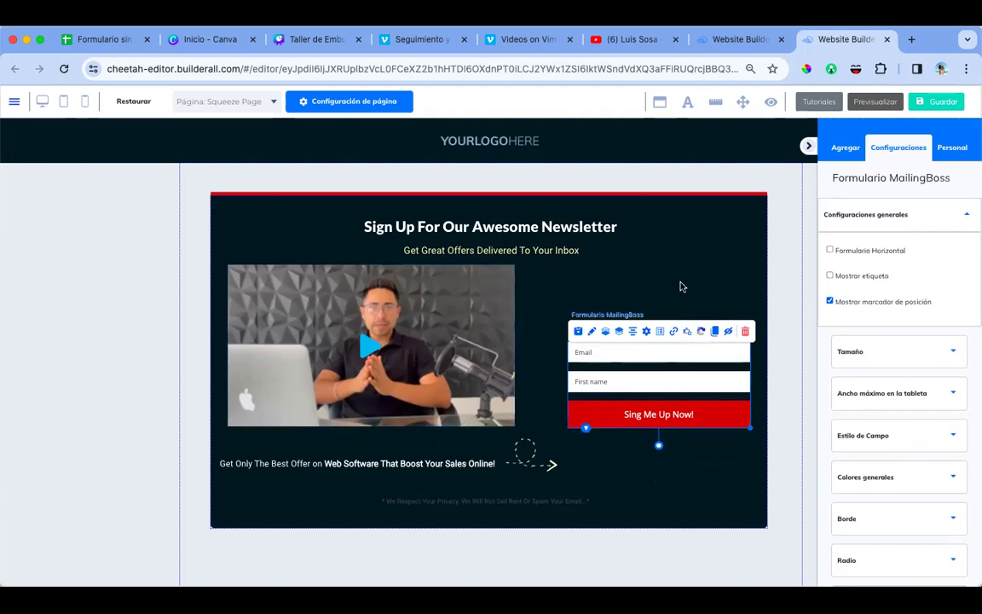
left_click(554, 307)
left_click(479, 328)
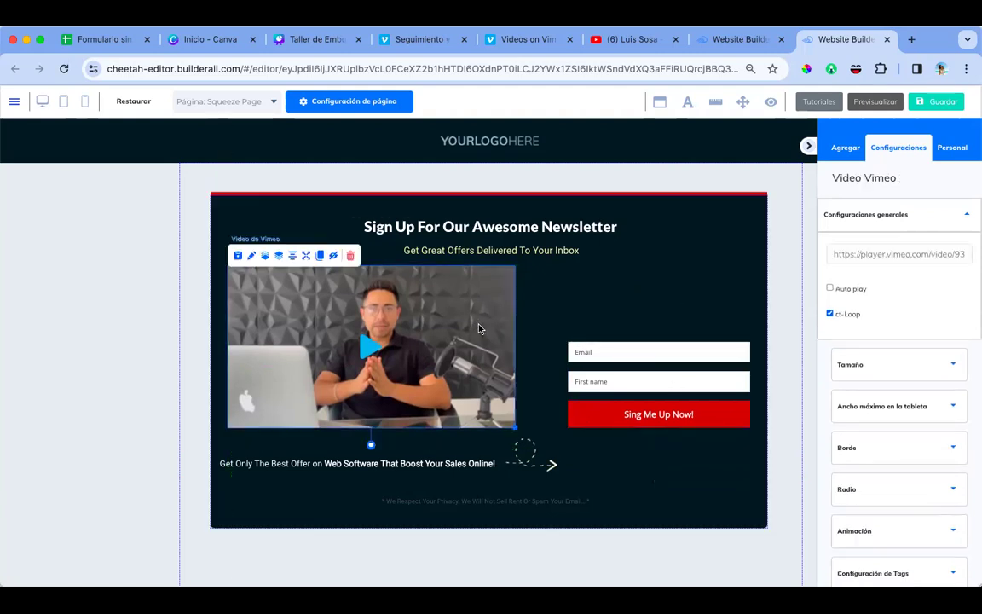
left_click_drag(456, 223, 495, 218)
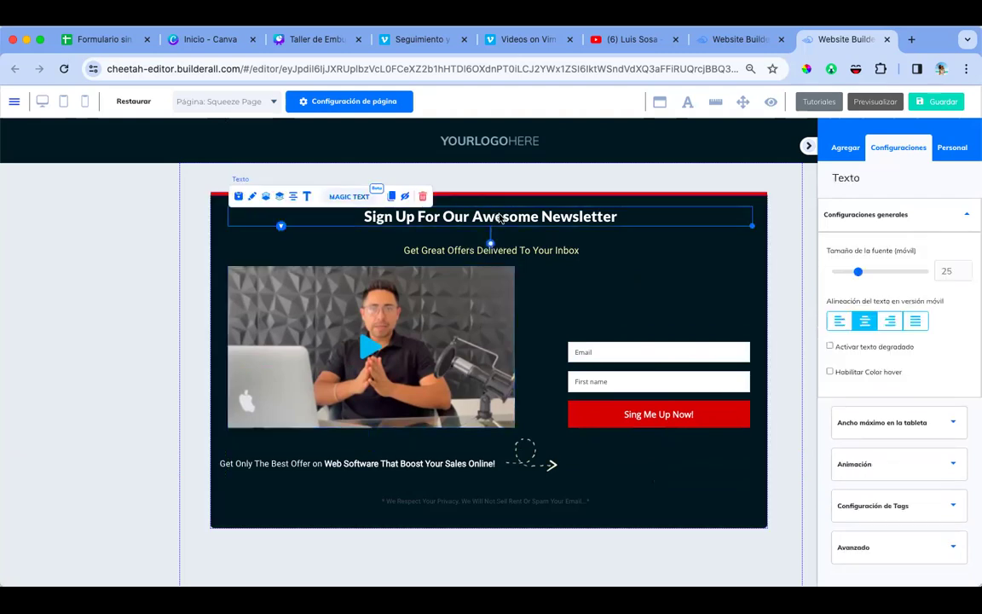
Step: Retype the headline as 'Descubre cómo hacer el negocio del siglo XXI…' and raise the subtitle
left_click(499, 214)
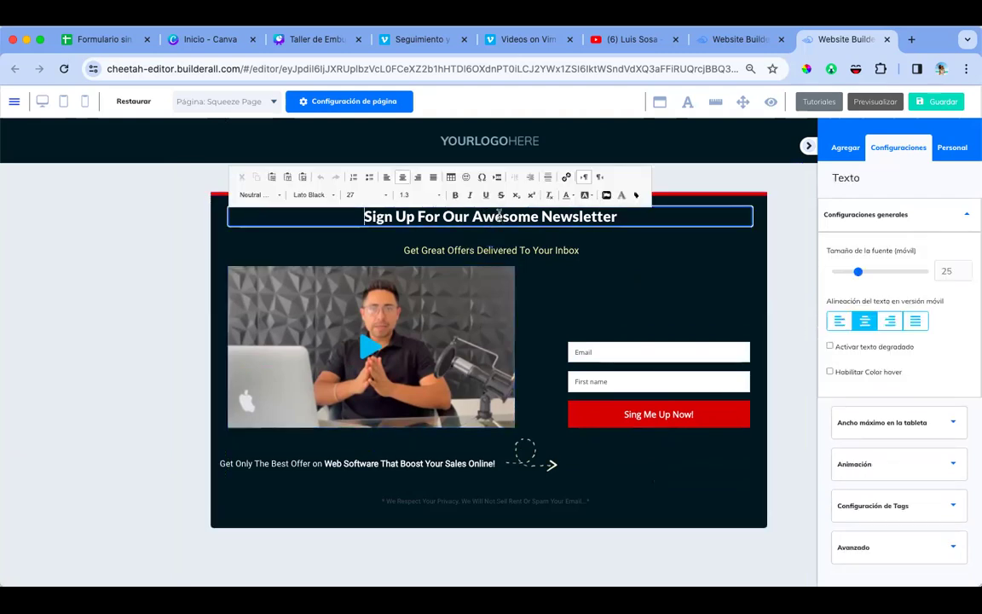
triple_click(500, 214)
type("D")
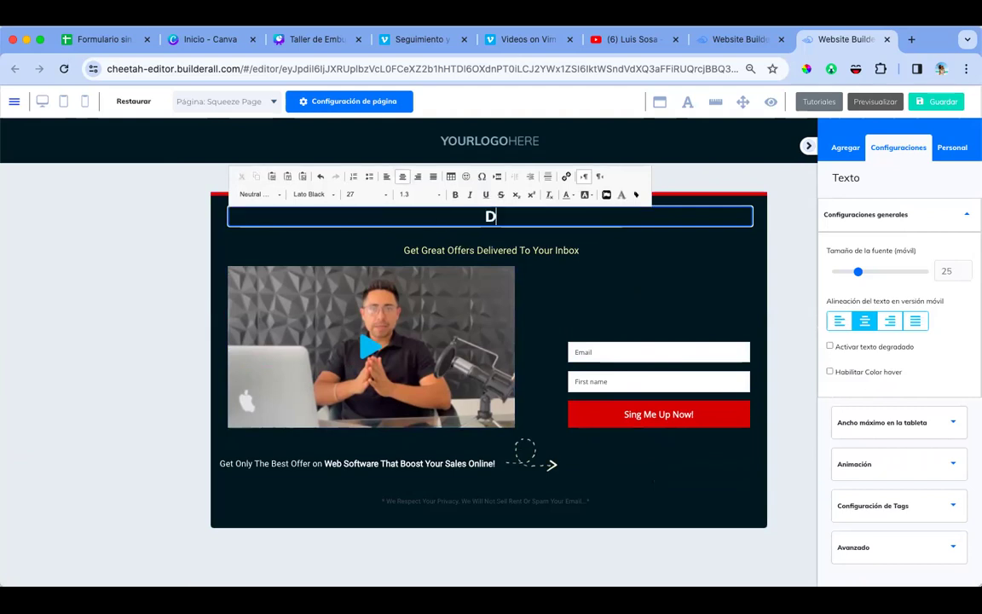
type("escubre co")
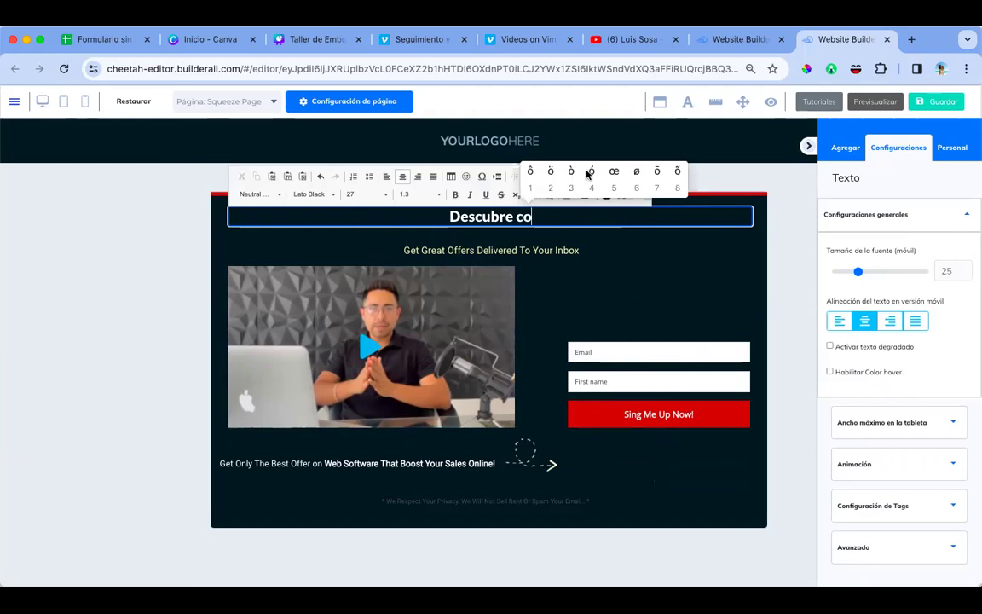
left_click(592, 171)
type("m")
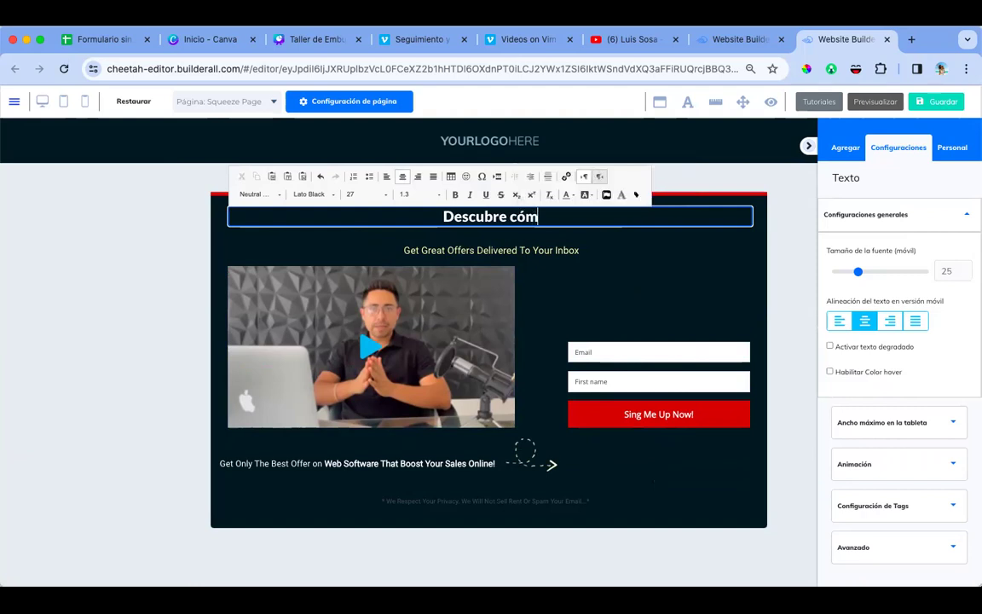
type("o hacer el negocio ")
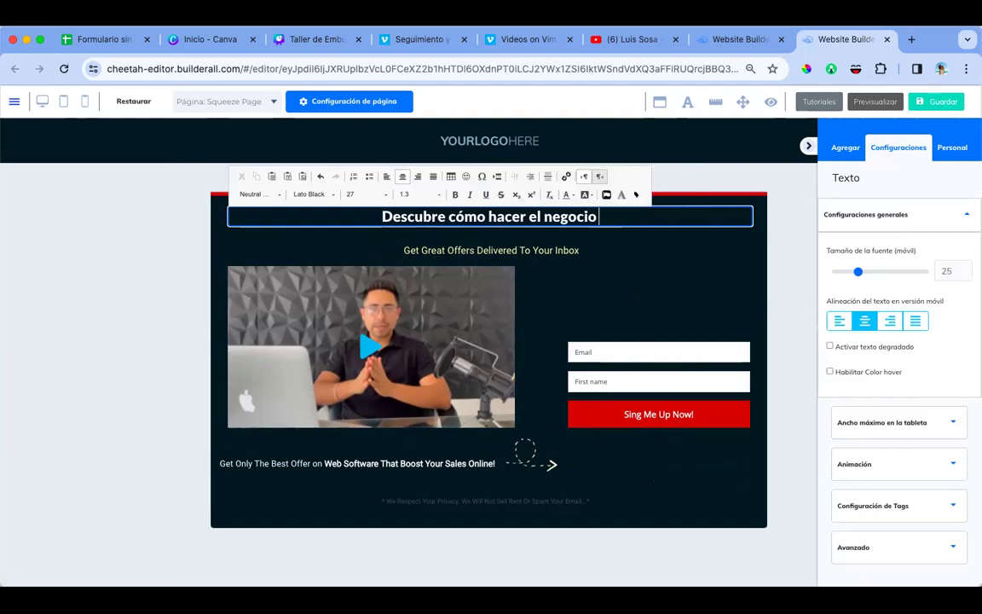
type("del siglo ")
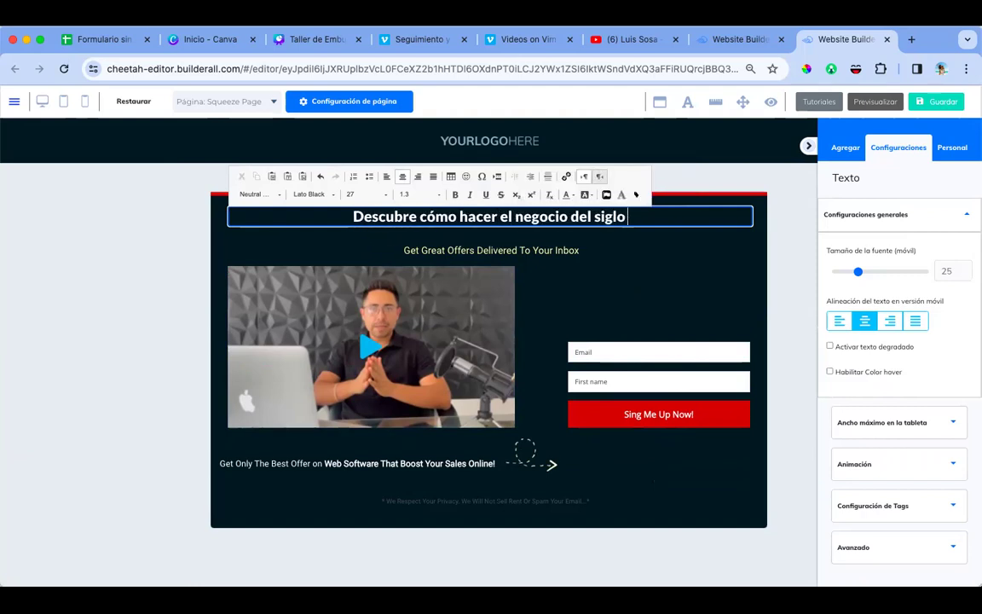
type("XXI con herr")
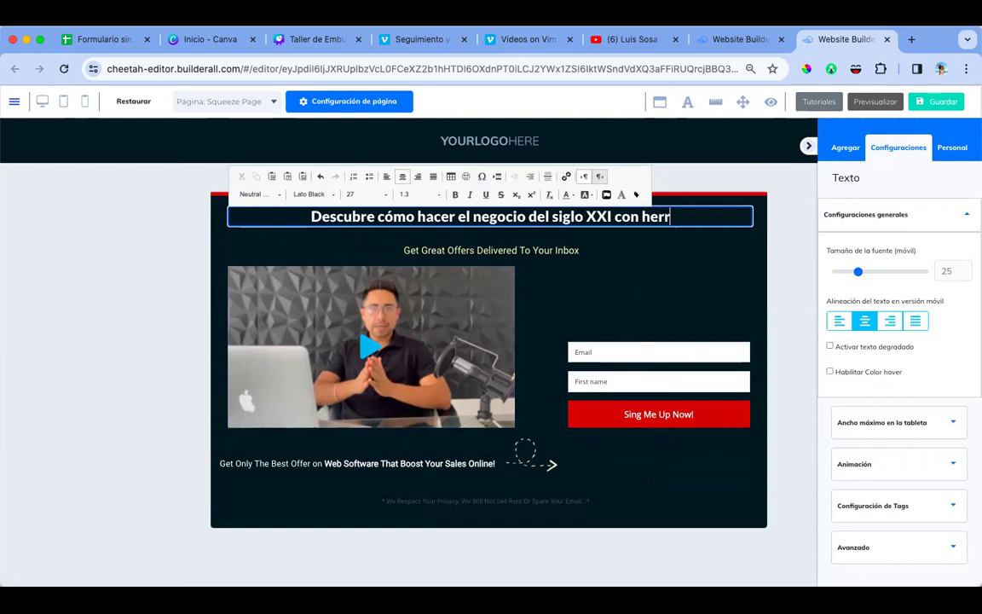
type("amientas del si")
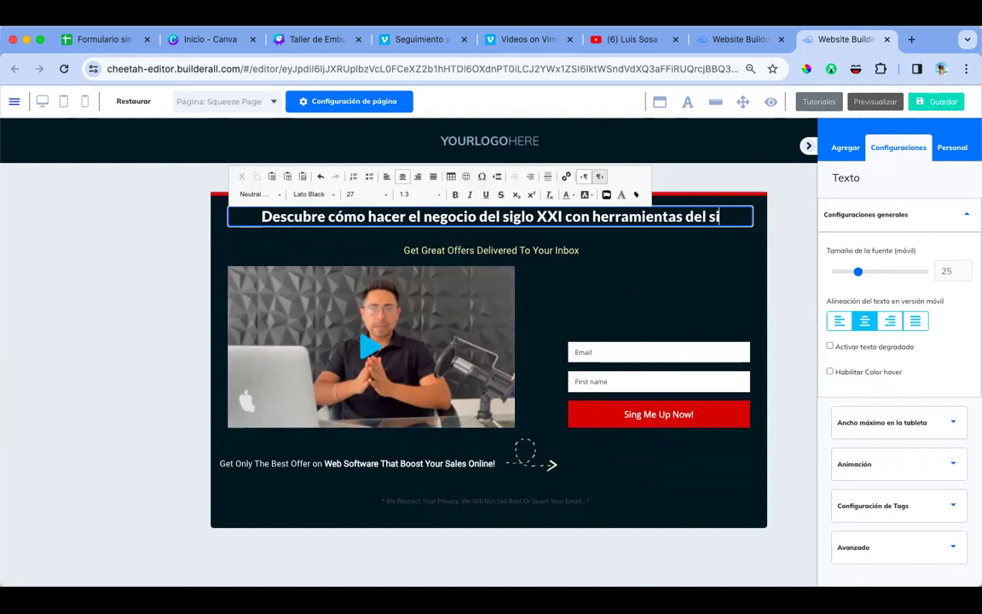
type("glo XXI")
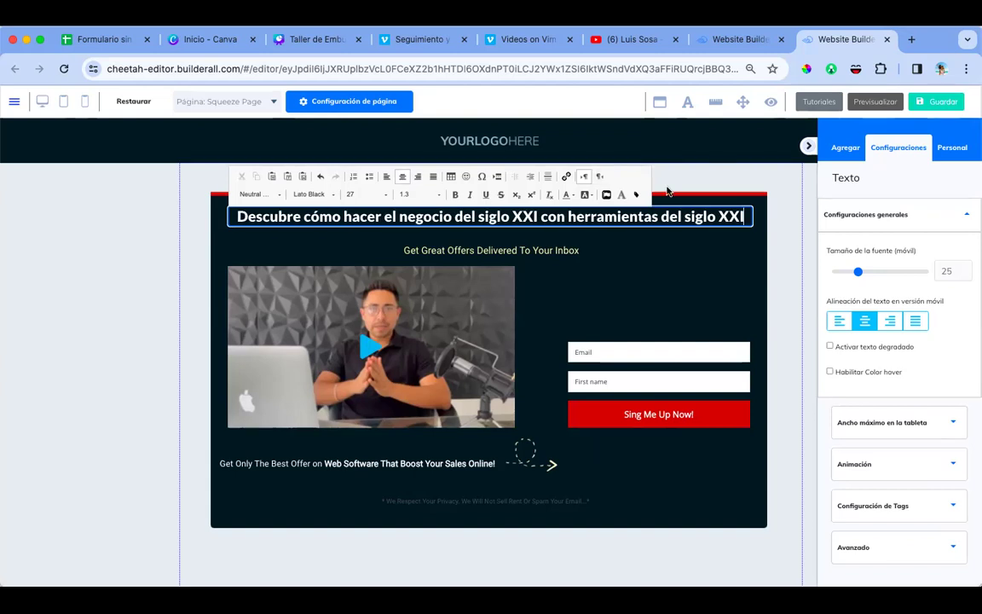
left_click(510, 326)
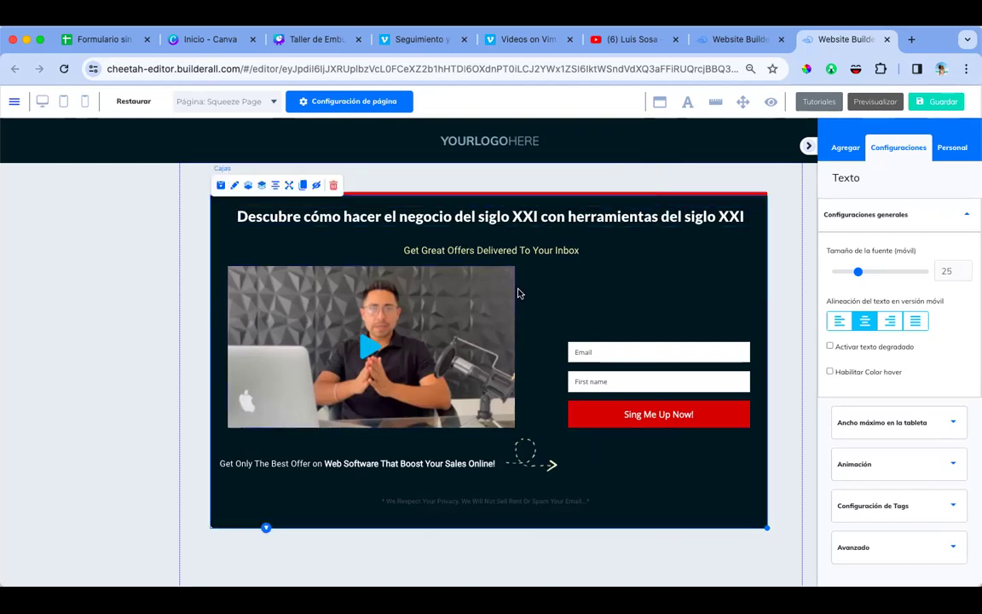
left_click_drag(523, 256, 429, 271)
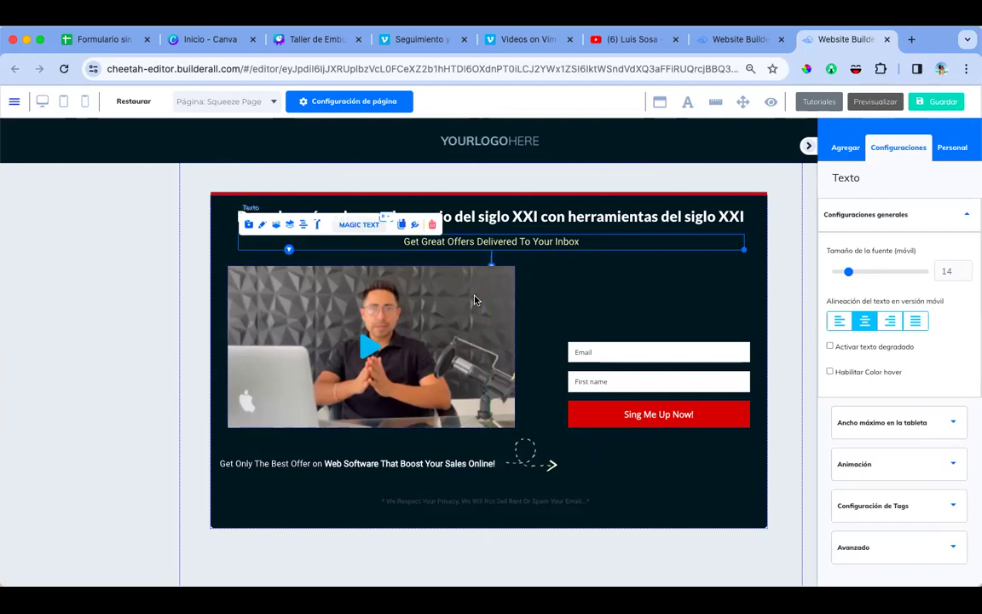
Step: Overwrite 'Get Great Offers' with 'Deja de perseguir amigos y familiares… todos los días'
double_click(519, 242)
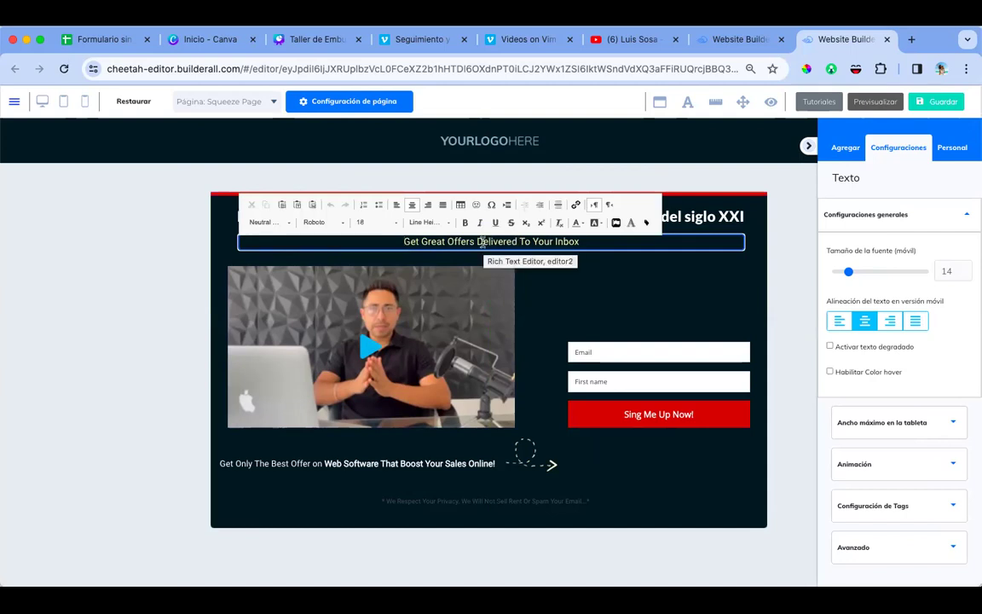
key("ctrl+a")
type("Deja de perseguir amigos y familiares y comienza a atraer prospectos da")
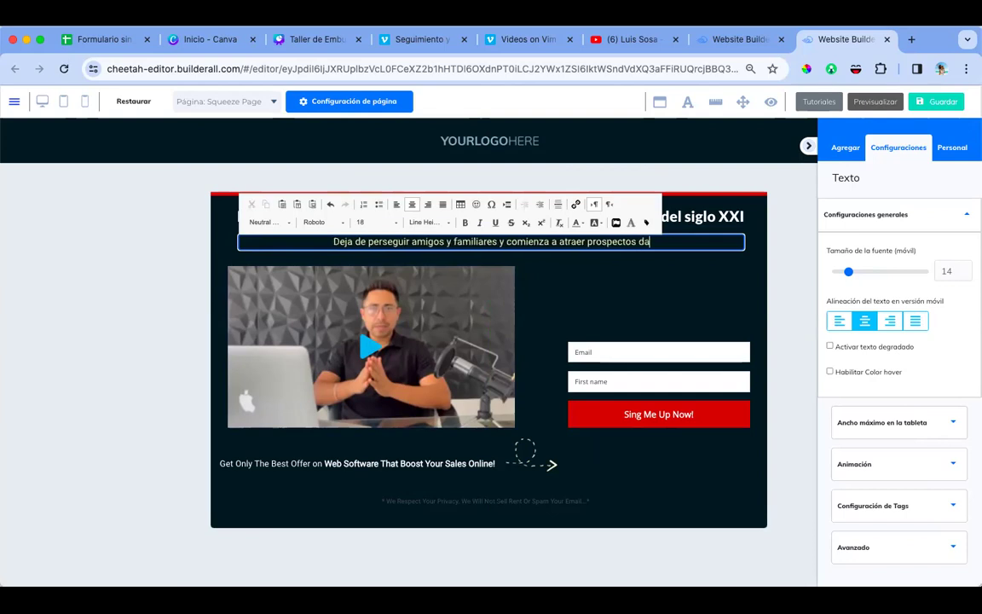
key("BackSpace")
key("BackSpace")
type("califi")
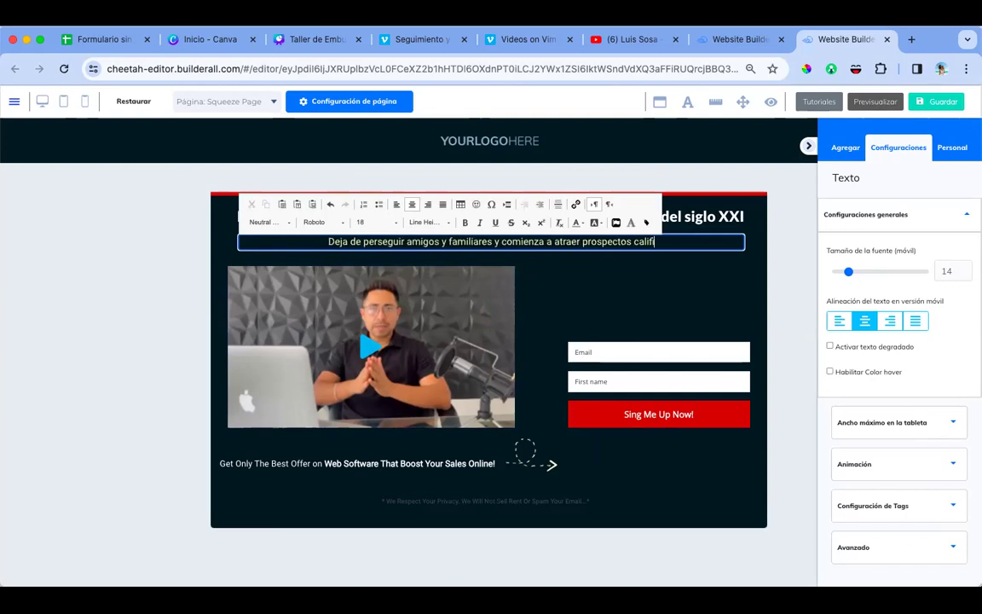
type("cados todos")
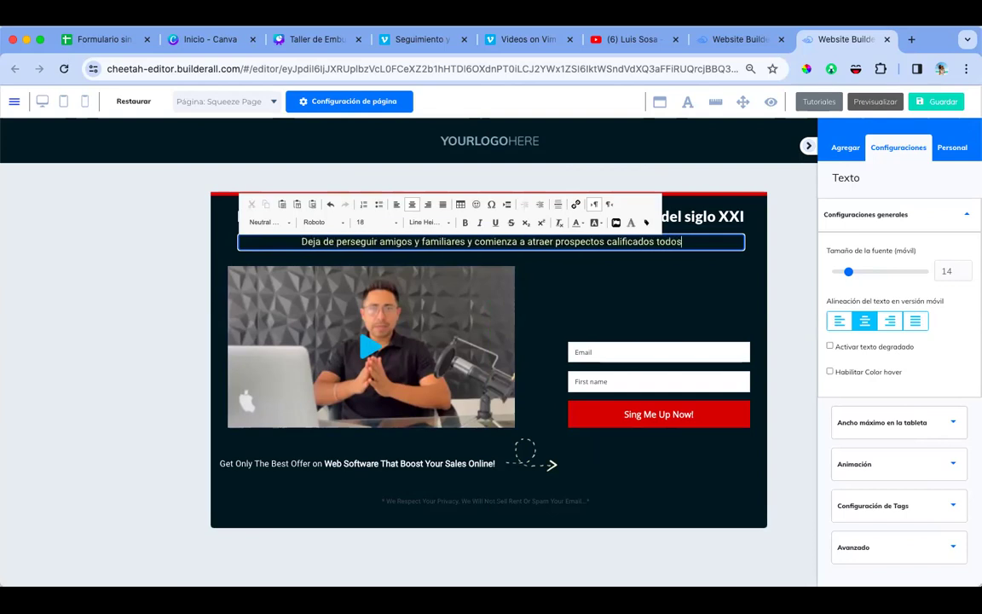
type(" los días")
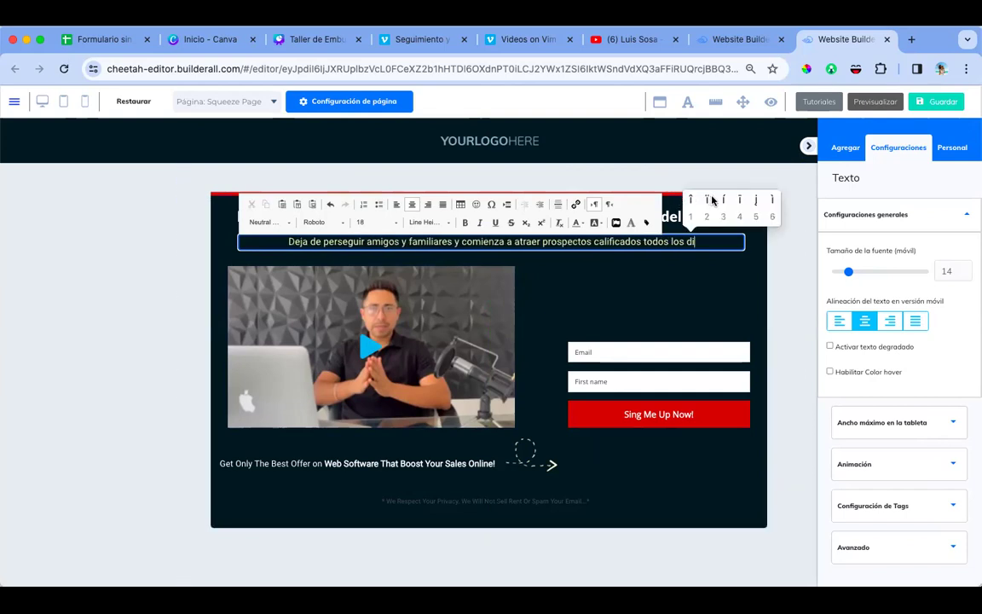
left_click(680, 325)
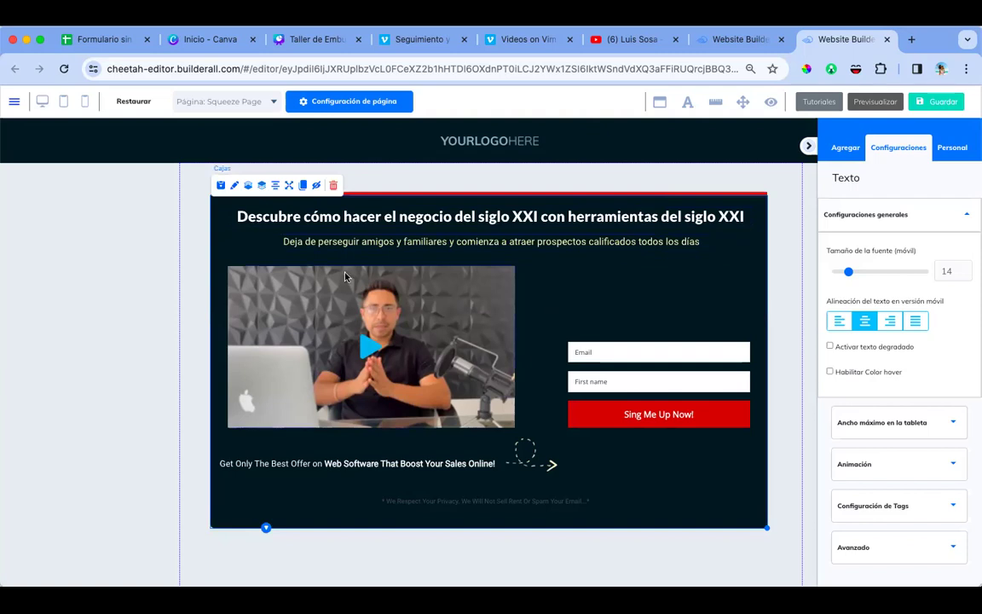
left_click(84, 101)
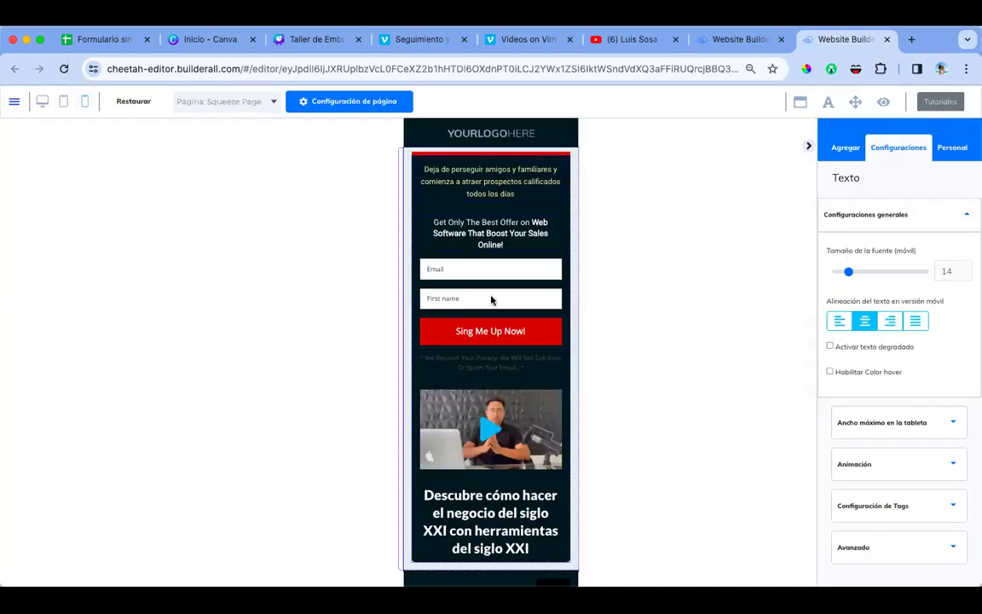
Step: Move the headline up step by step to the top of the mobile layout, above the subtitle
left_click(498, 483)
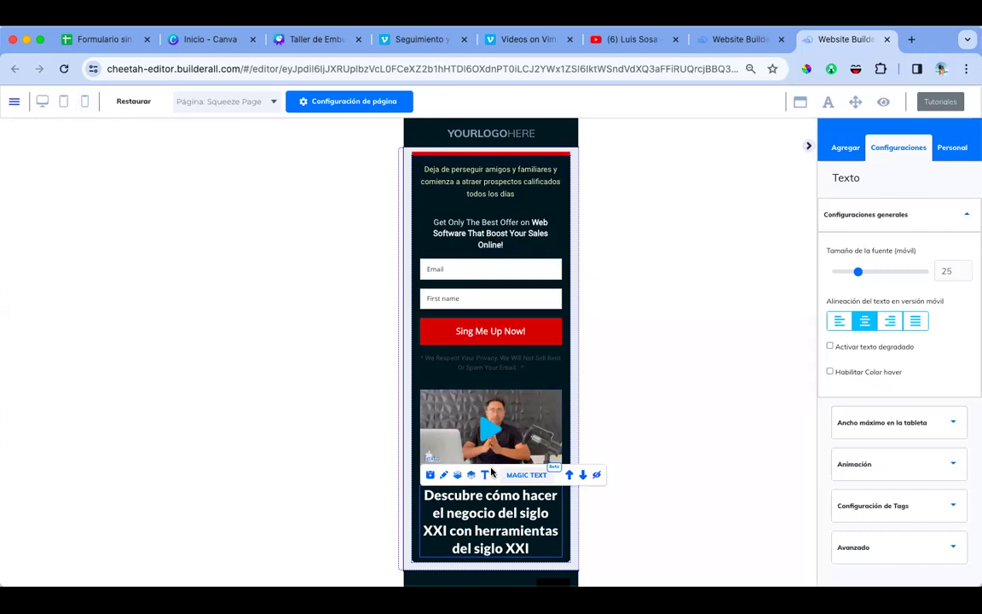
left_click(570, 476)
left_click(542, 417)
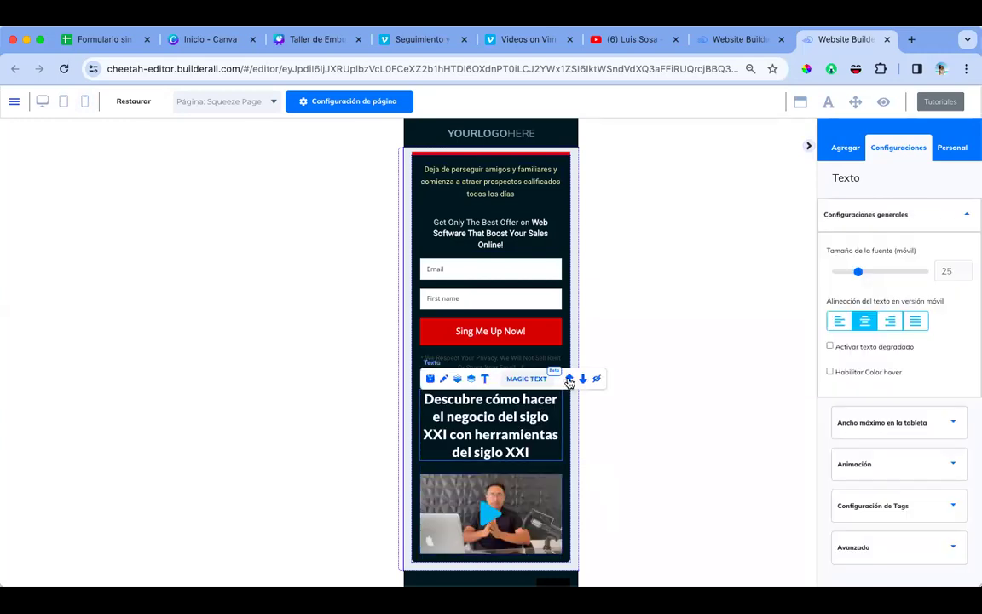
left_click(570, 380)
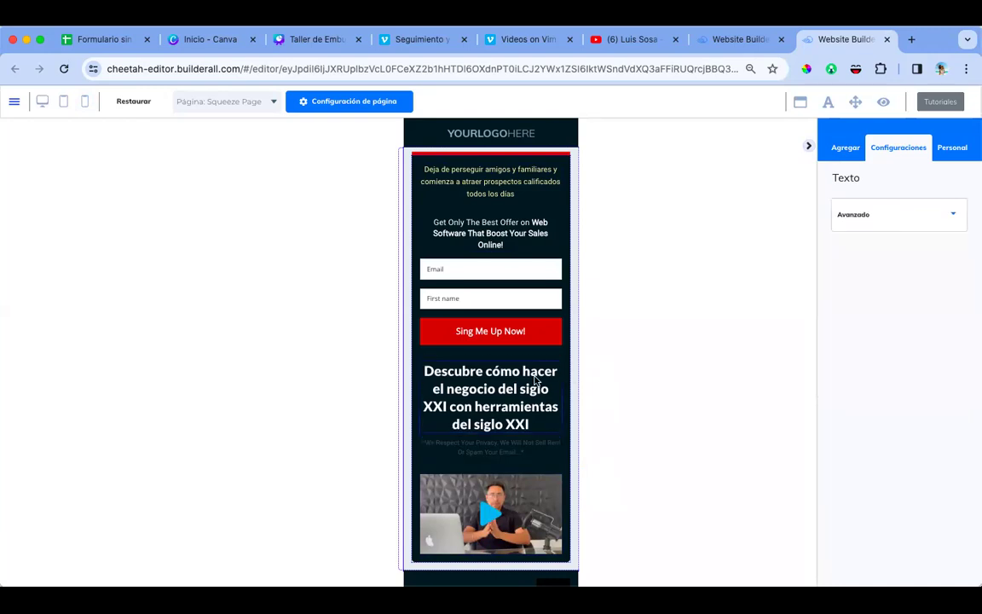
left_click(530, 381)
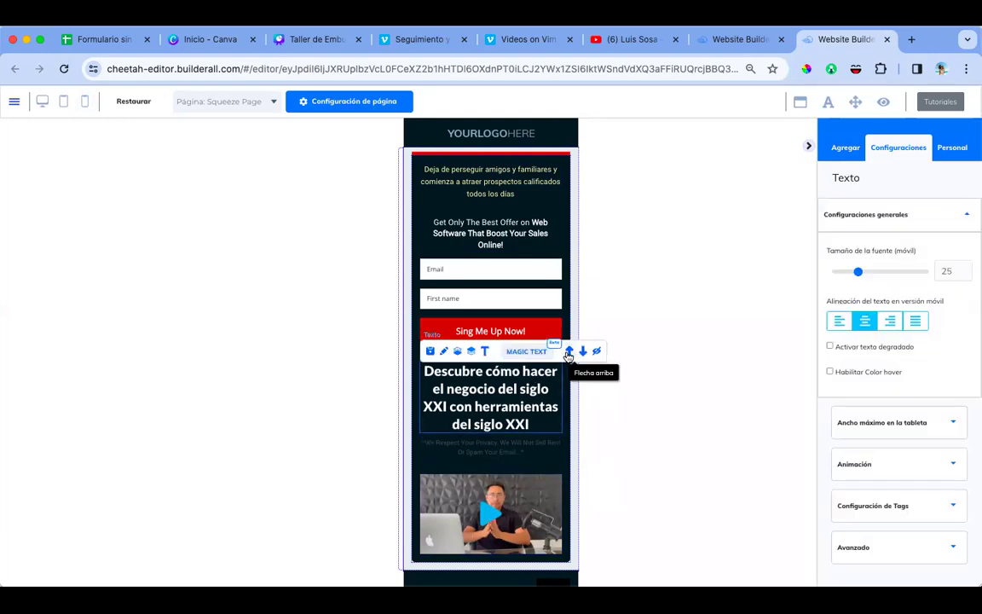
left_click(569, 354)
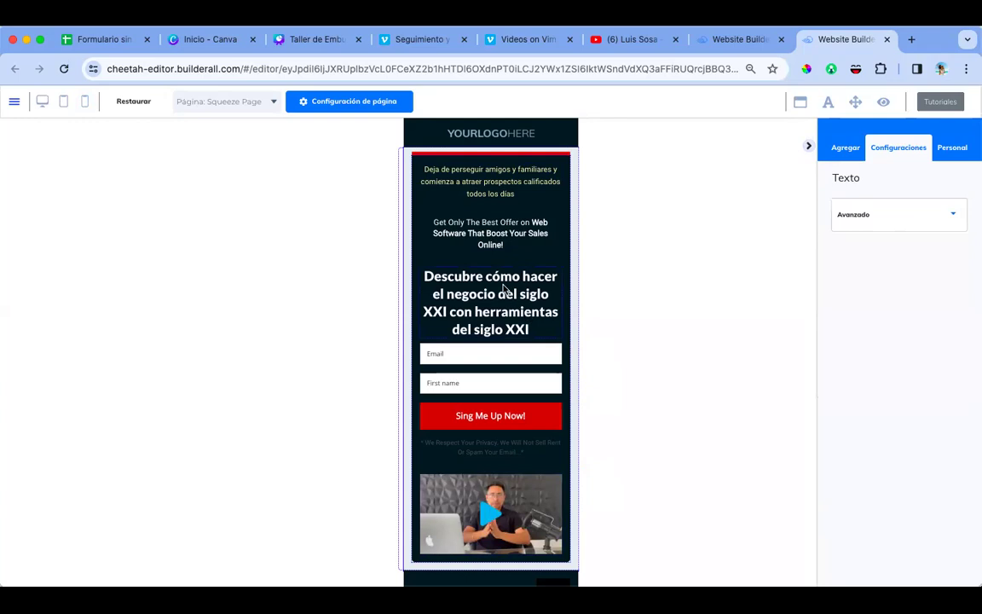
left_click(532, 284)
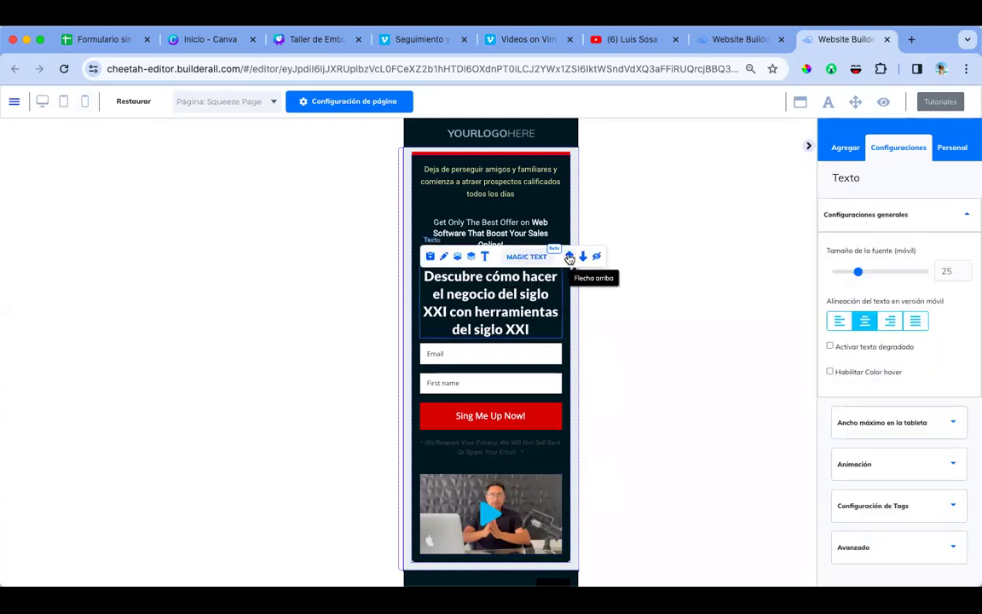
left_click(570, 257)
left_click(530, 246)
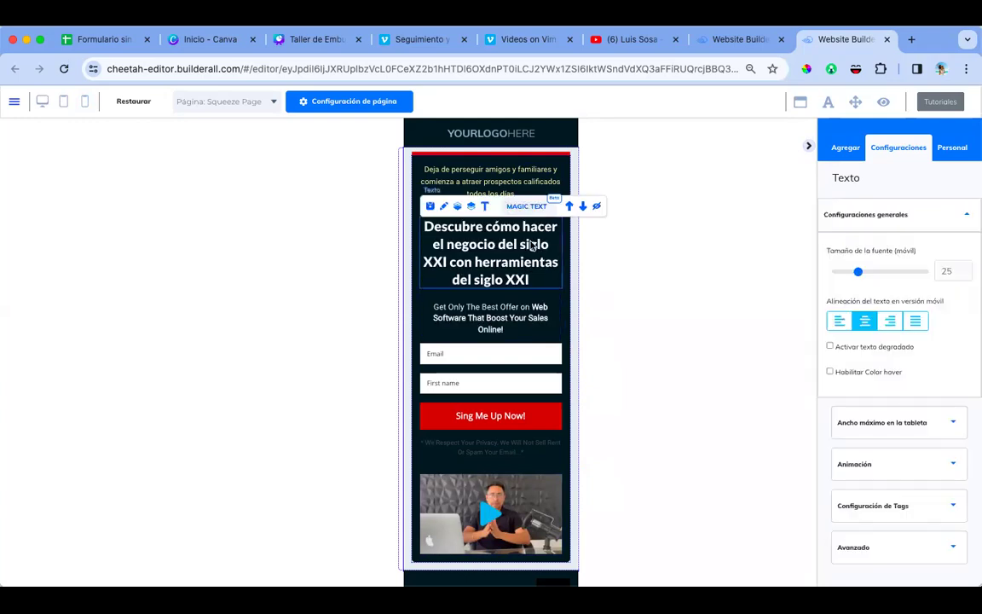
left_click(570, 207)
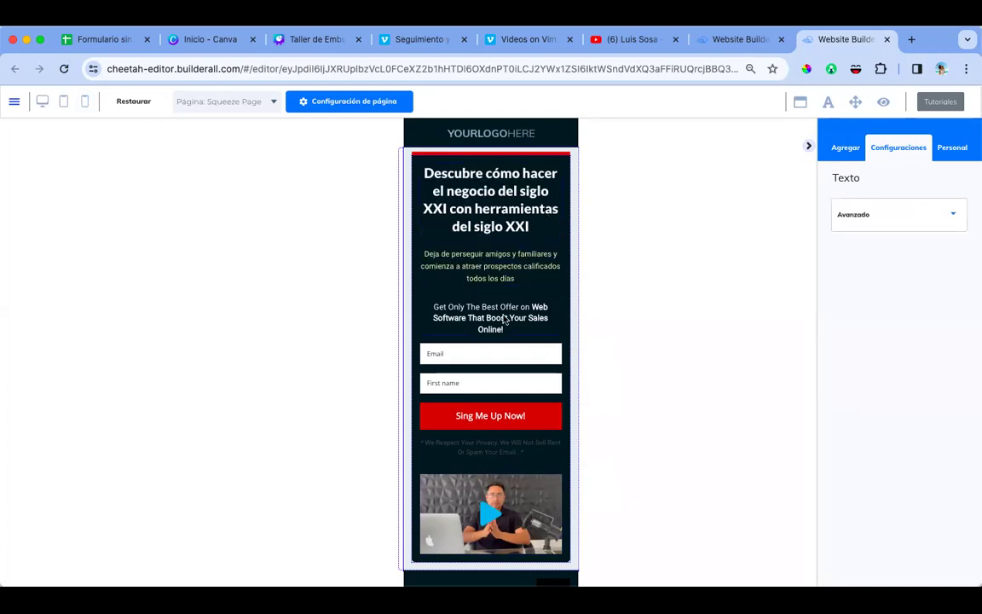
Step: Move the 'Get Only The Best Offer' text below the signup button and the privacy note below the video
left_click(505, 320)
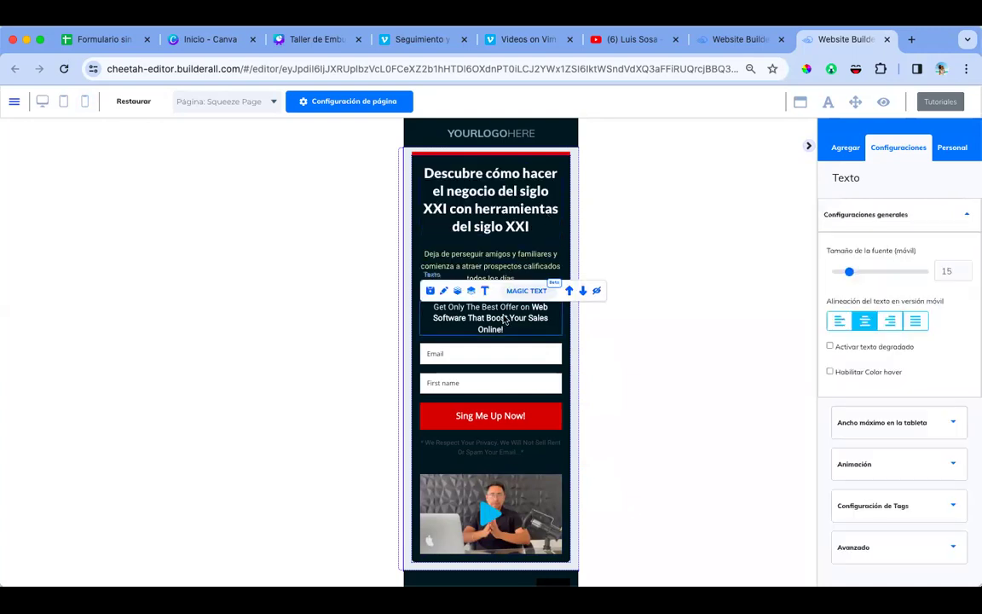
left_click(583, 292)
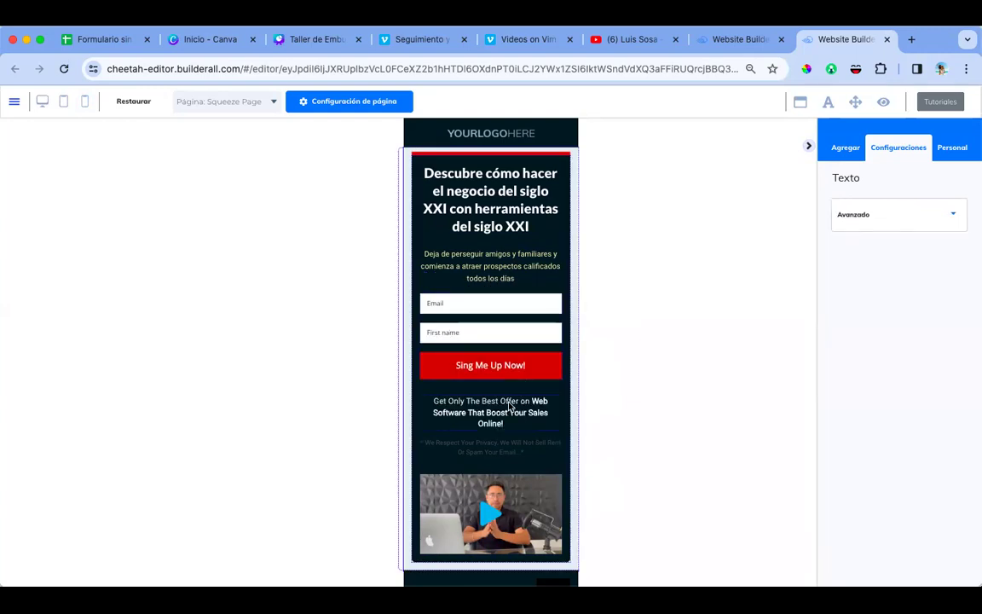
left_click(510, 406)
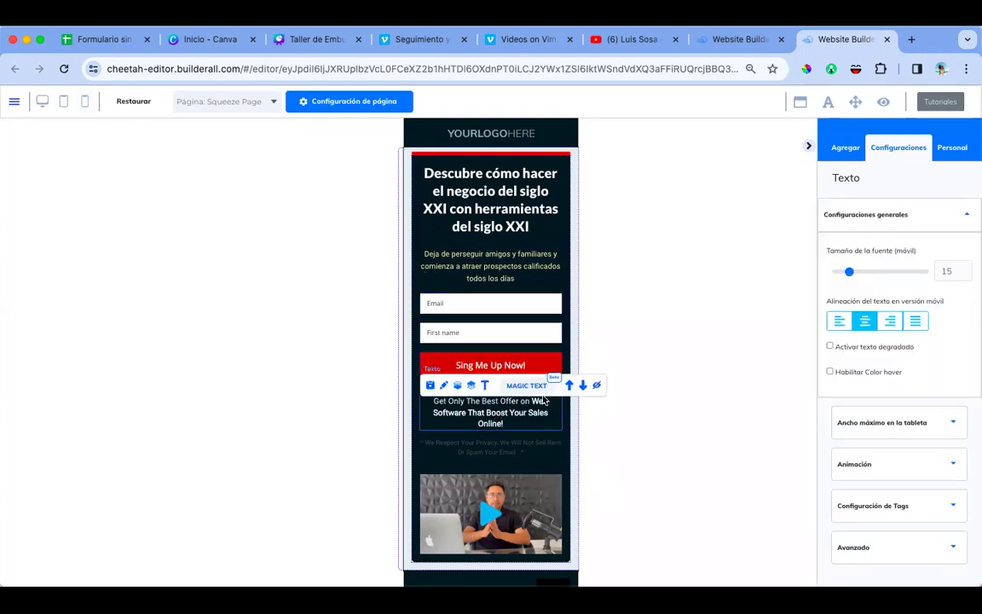
left_click(507, 441)
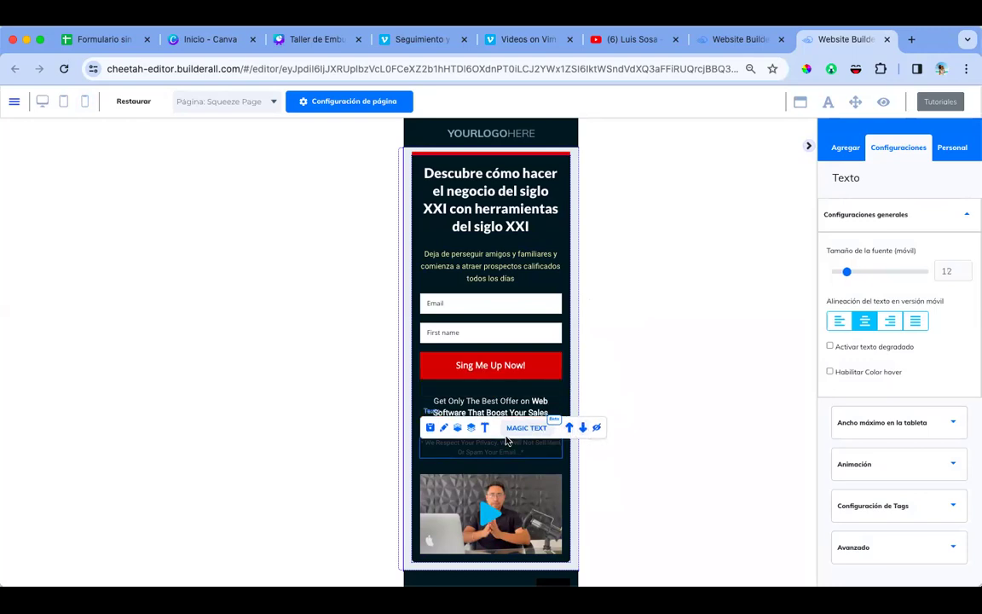
left_click(581, 428)
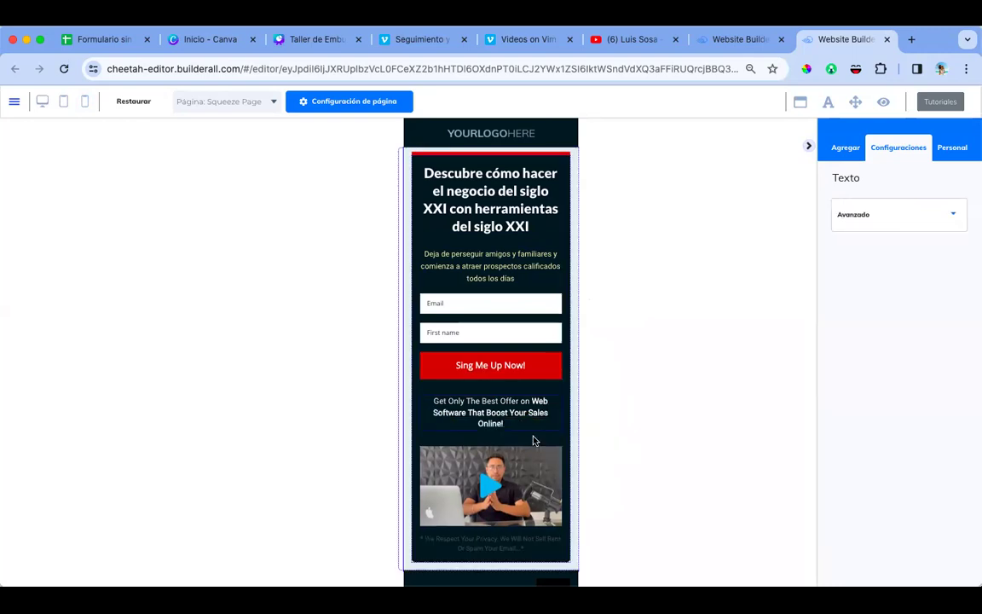
Step: Move the Vimeo video up above the offer text and the form fields
left_click(505, 470)
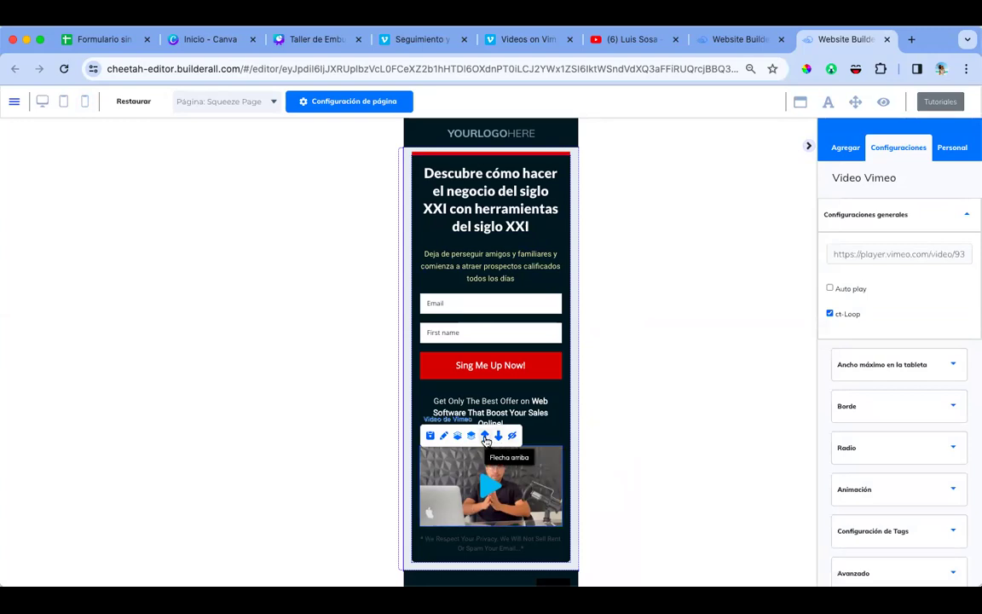
left_click(485, 436)
left_click(507, 421)
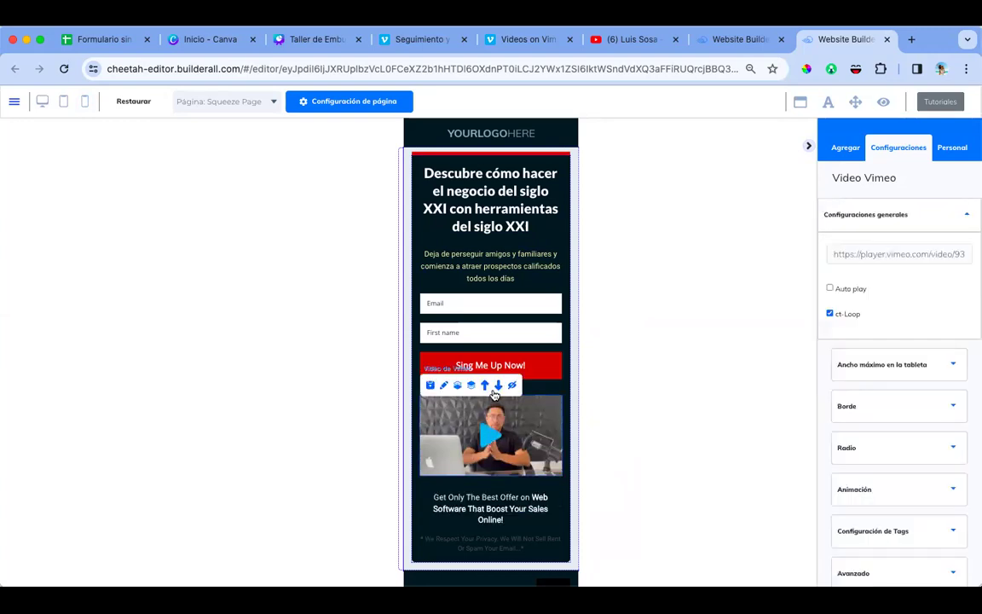
left_click(485, 387)
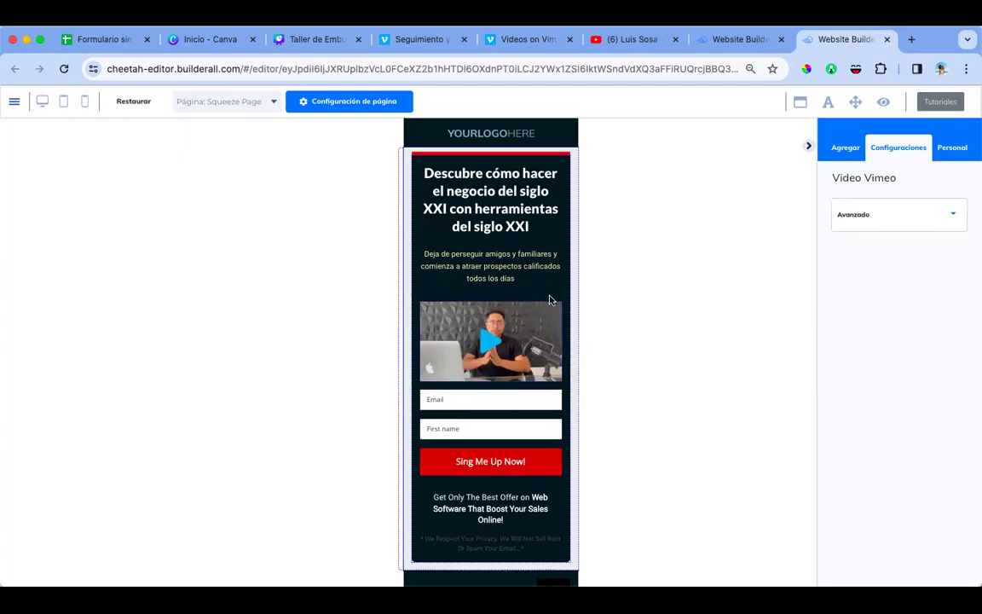
left_click(522, 277)
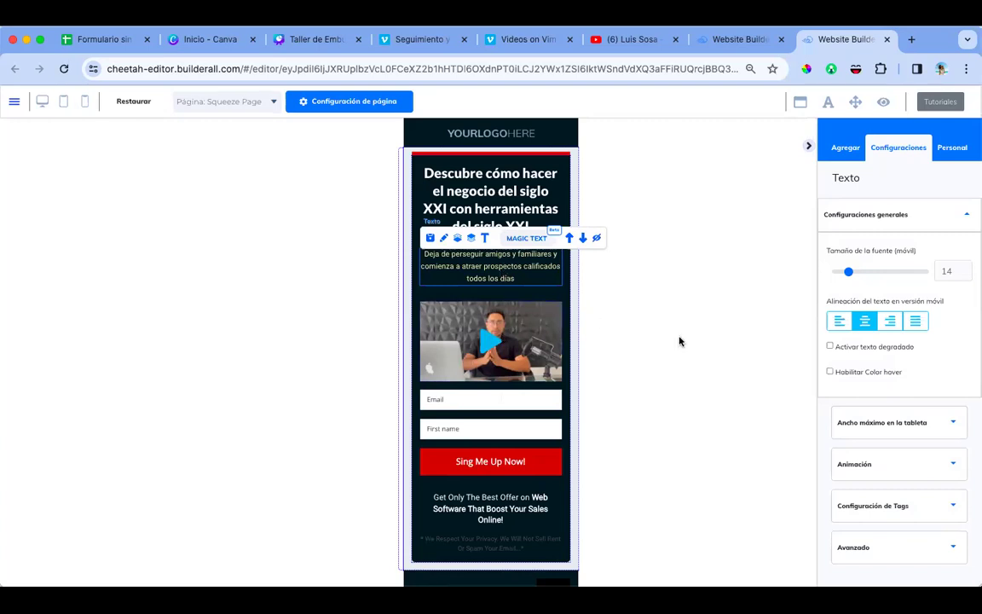
Step: Set the subtitle's bottom and top spacing and the video's top spacing to 0
left_click(938, 548)
scroll(932, 469, "down", 3)
left_click_drag(893, 486, 867, 487)
left_click(505, 341)
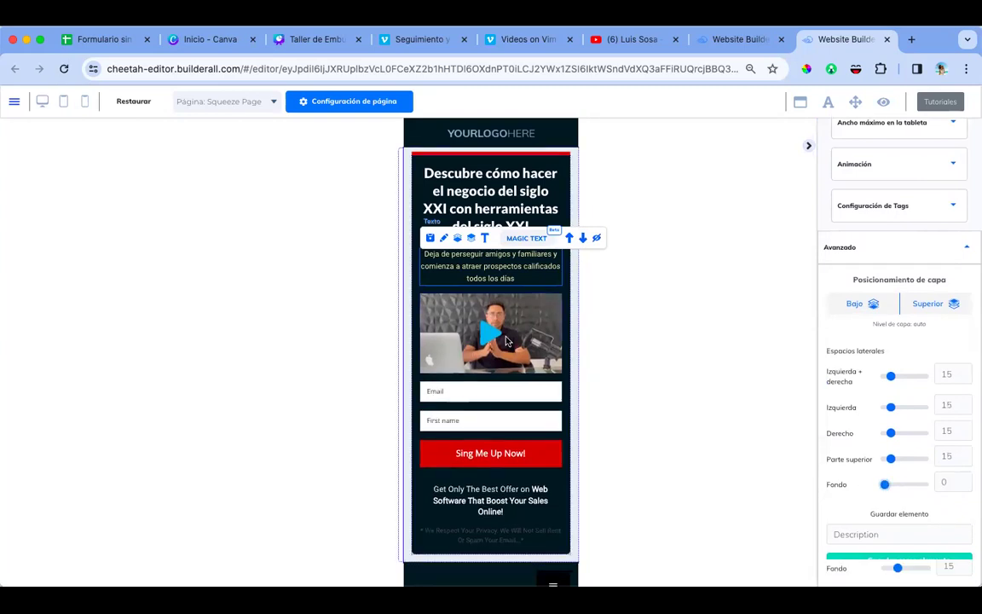
scroll(893, 469, "down", 2)
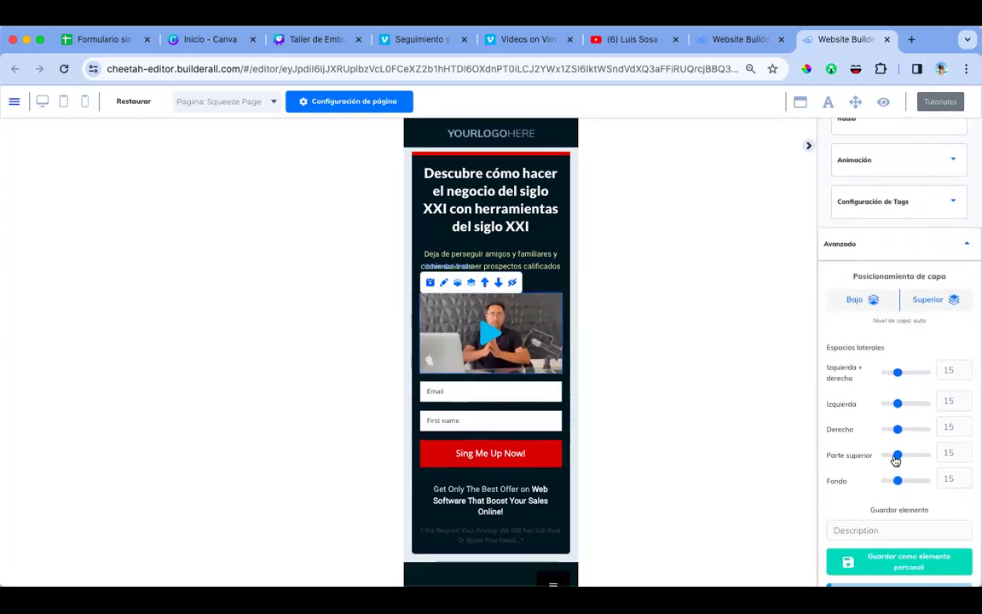
left_click_drag(898, 455, 884, 455)
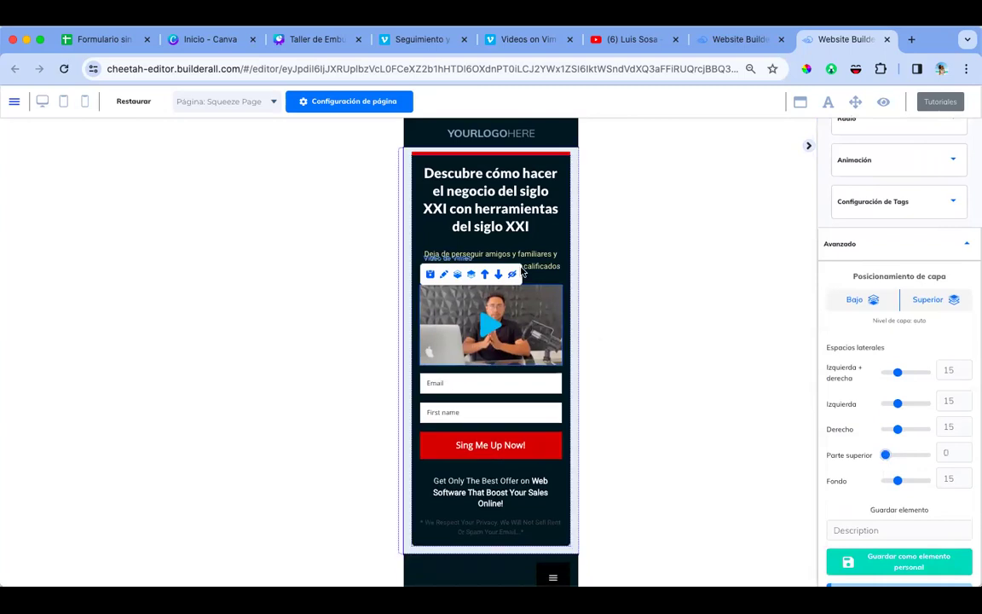
left_click(538, 253)
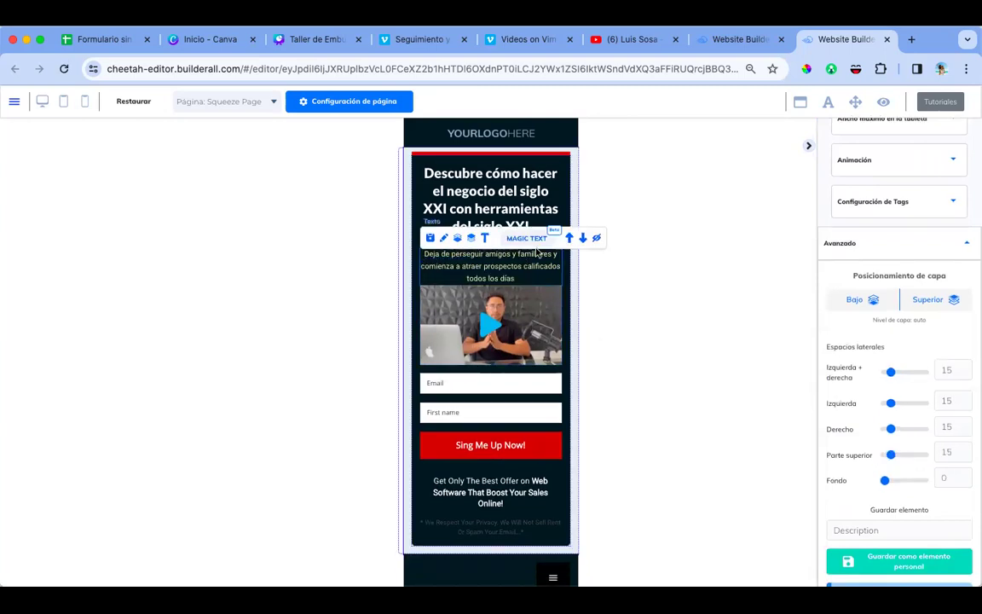
left_click_drag(890, 455, 861, 455)
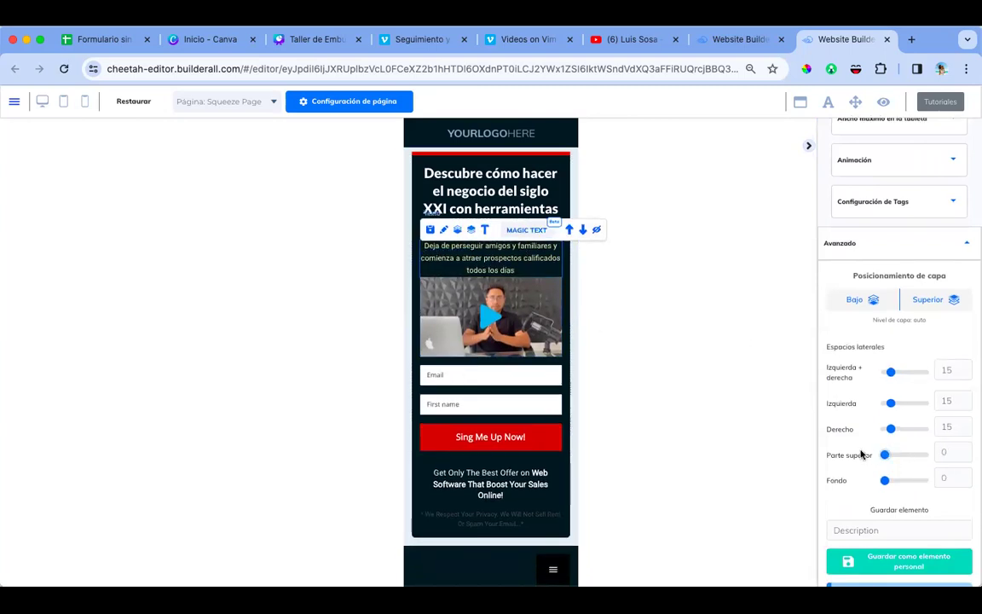
Step: Move the 'Get Only The Best Offer' text up above the Email field
left_click(505, 196)
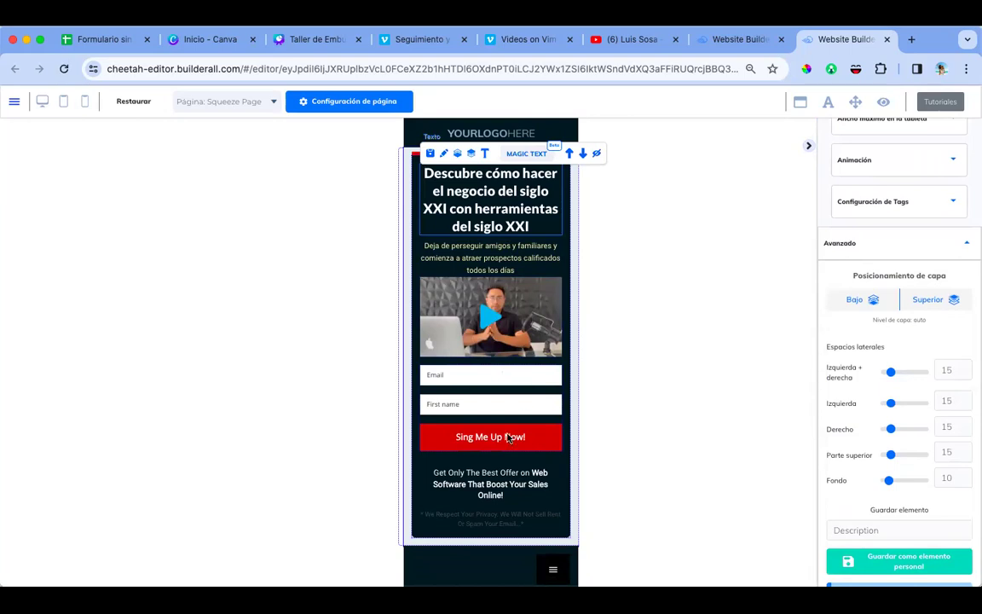
left_click(500, 482)
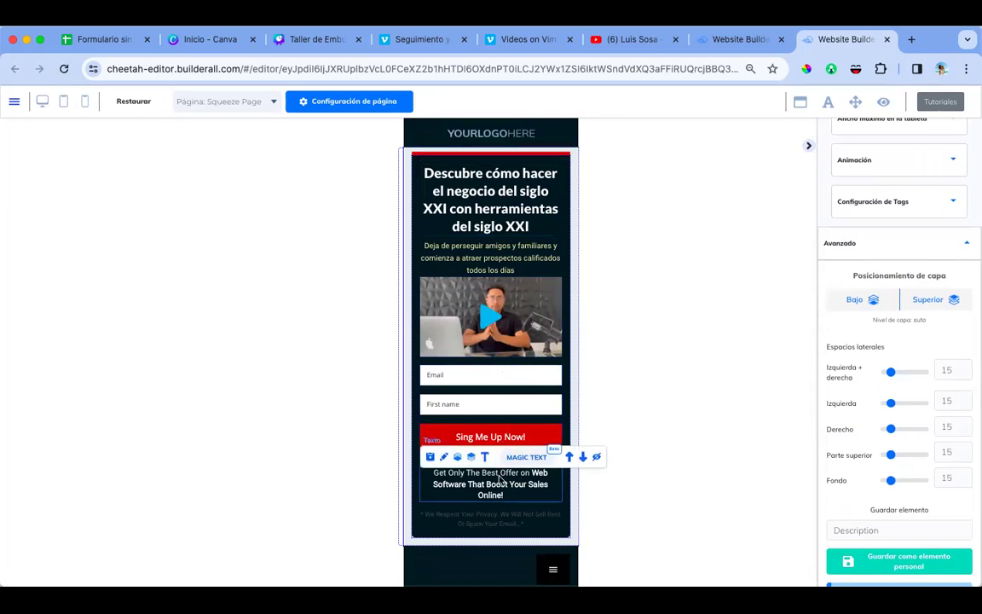
left_click(570, 459)
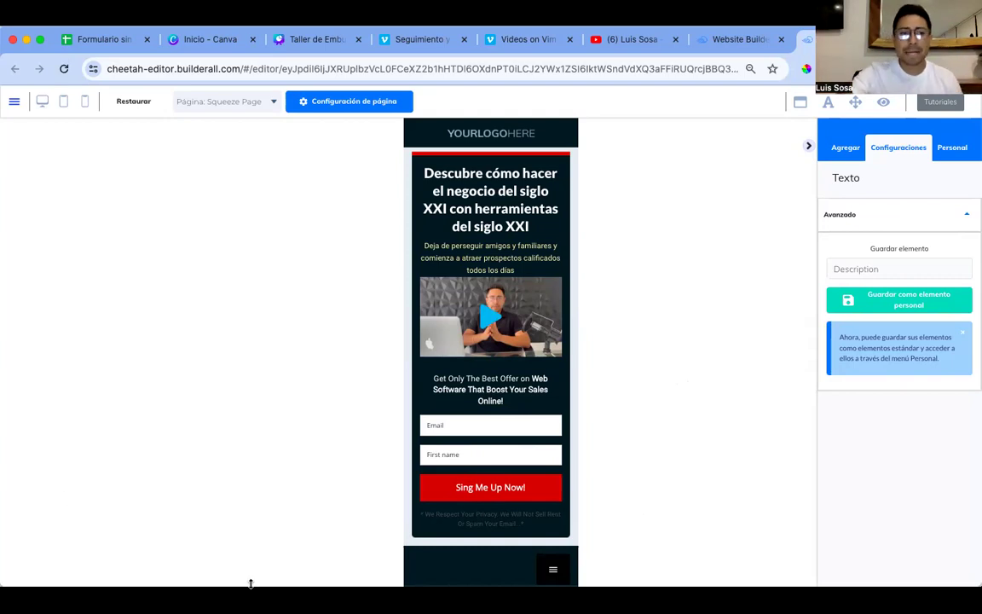
Step: Switch to the desktop layout and save the page with Guardar
left_click(42, 104)
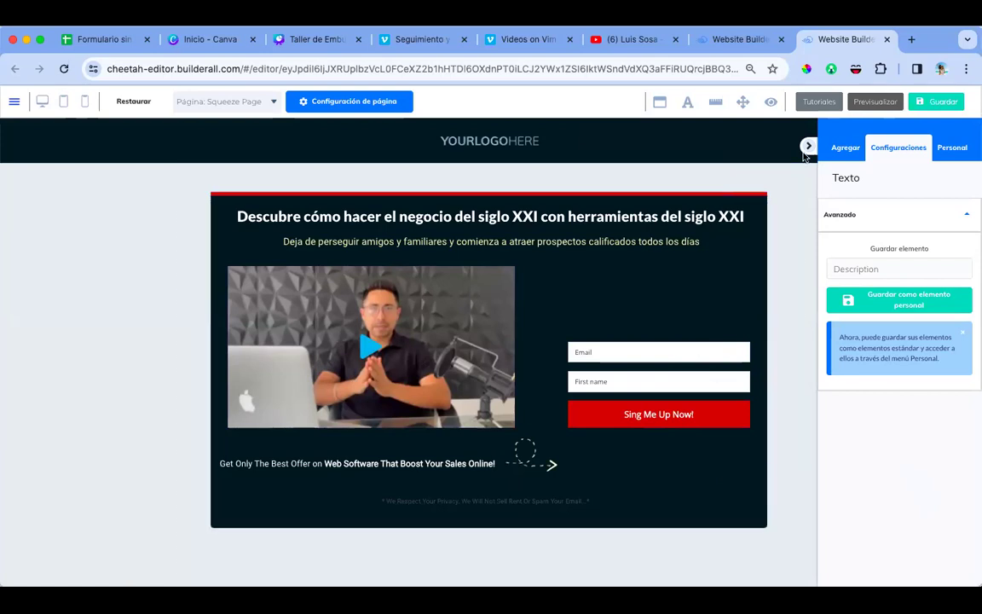
left_click(932, 104)
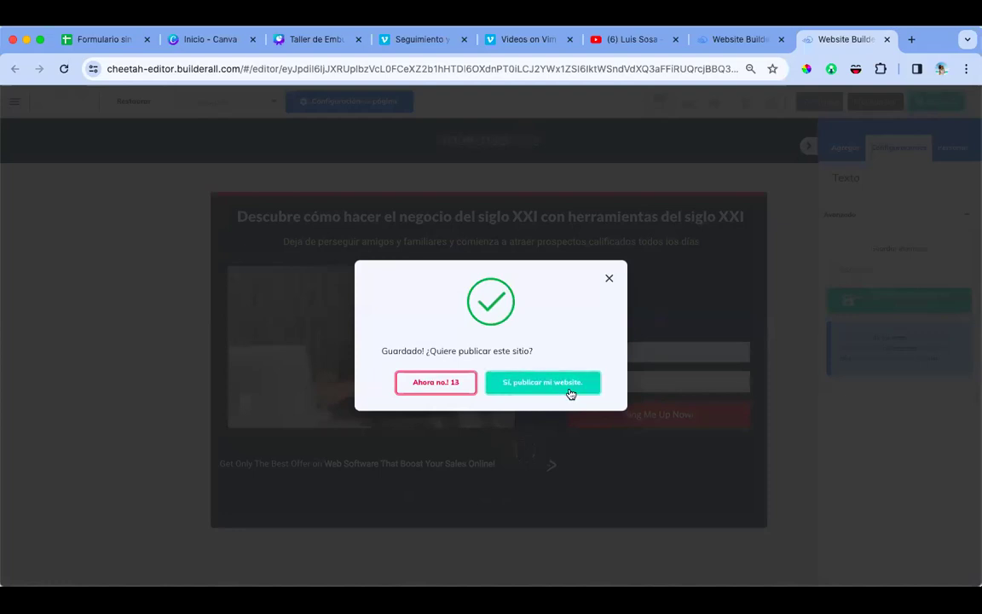
Step: Publish the site, then save and republish it to the cheetah.builderall.com subdomain
left_click(570, 394)
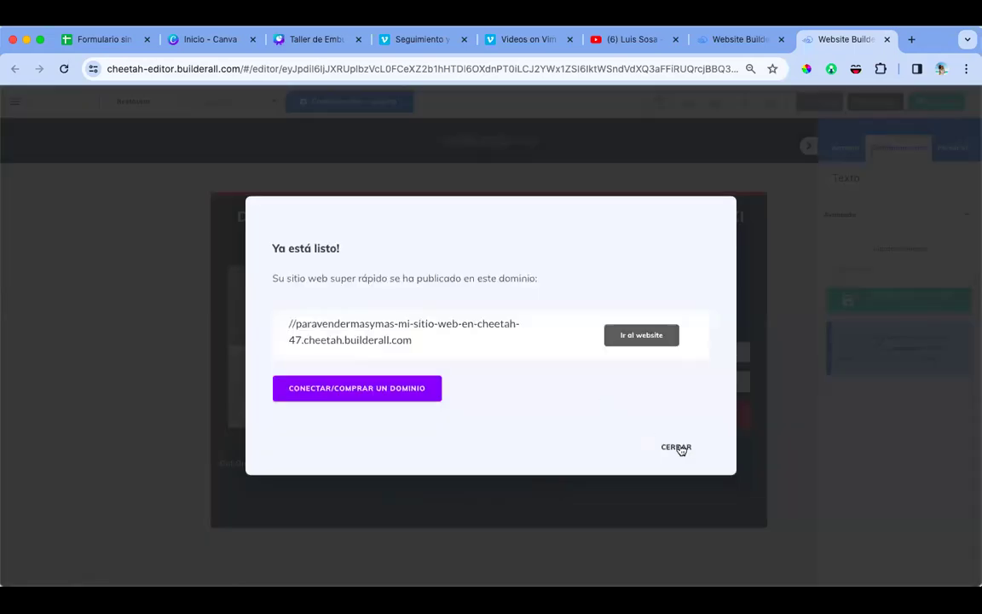
left_click(677, 445)
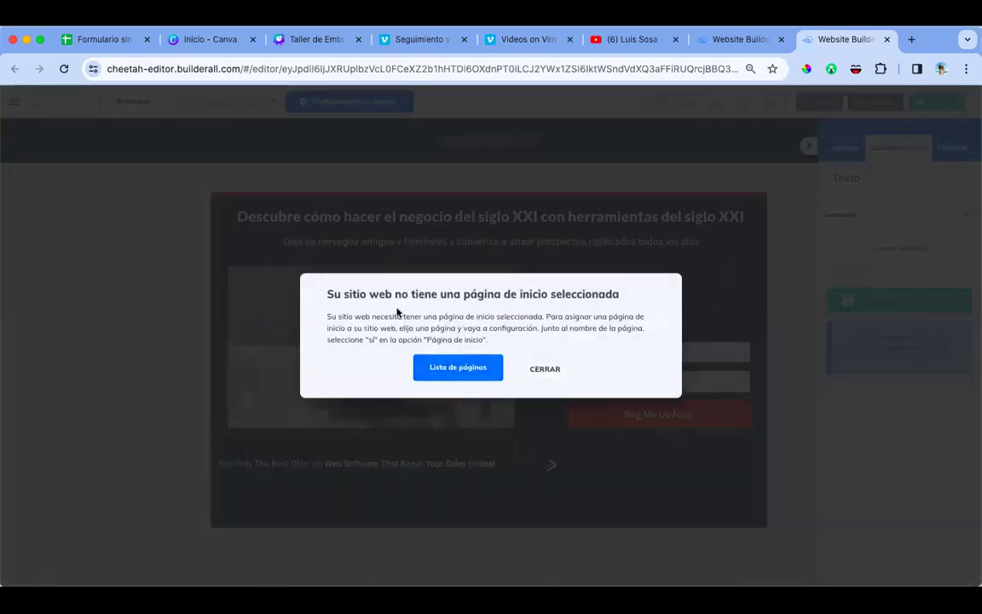
left_click(545, 370)
left_click(943, 104)
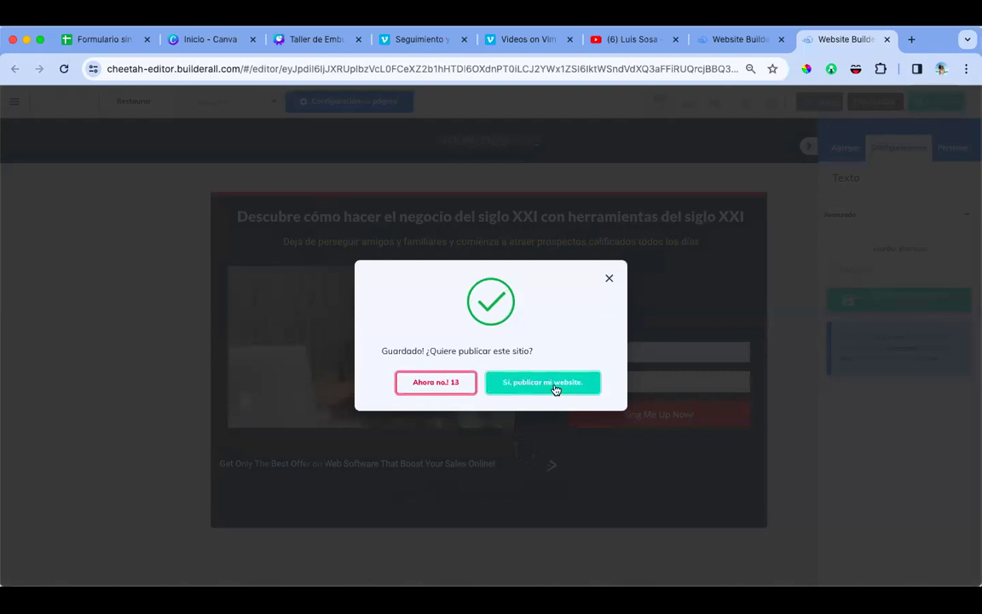
left_click(555, 389)
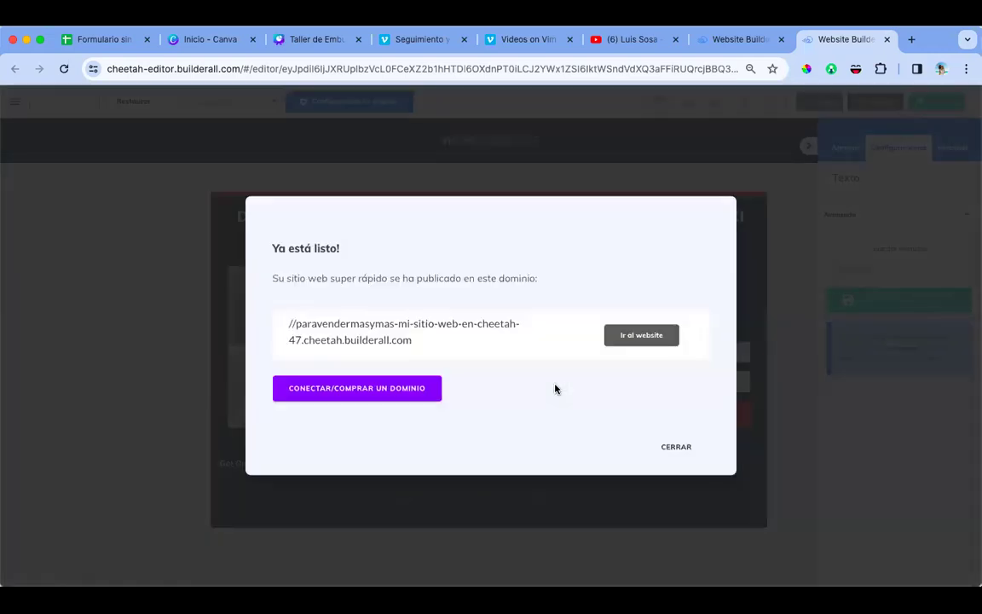
left_click(661, 445)
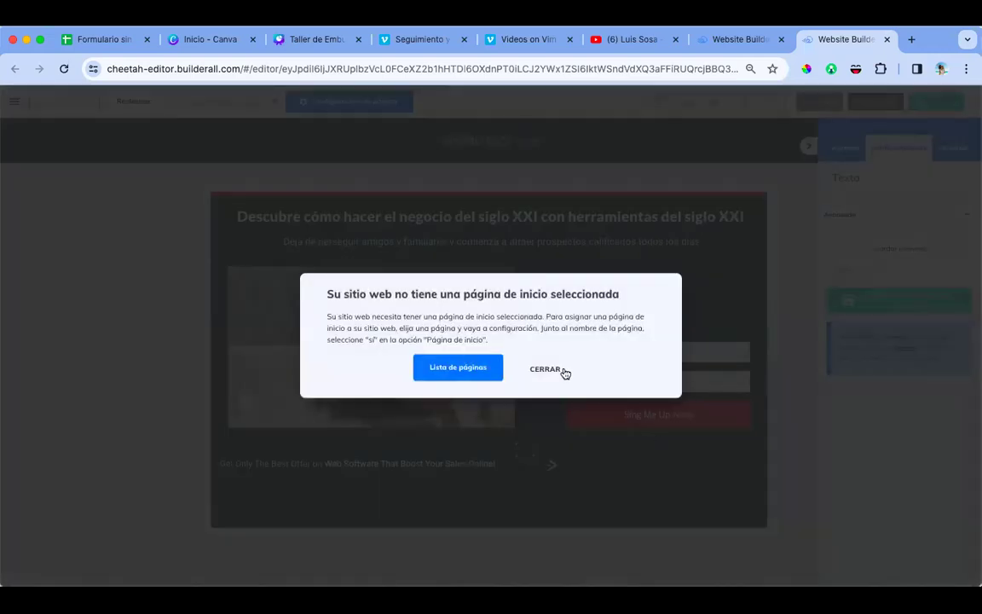
Step: Dismiss the home page warning, close the leftover editor tabs, and open the site's page list
left_click(563, 371)
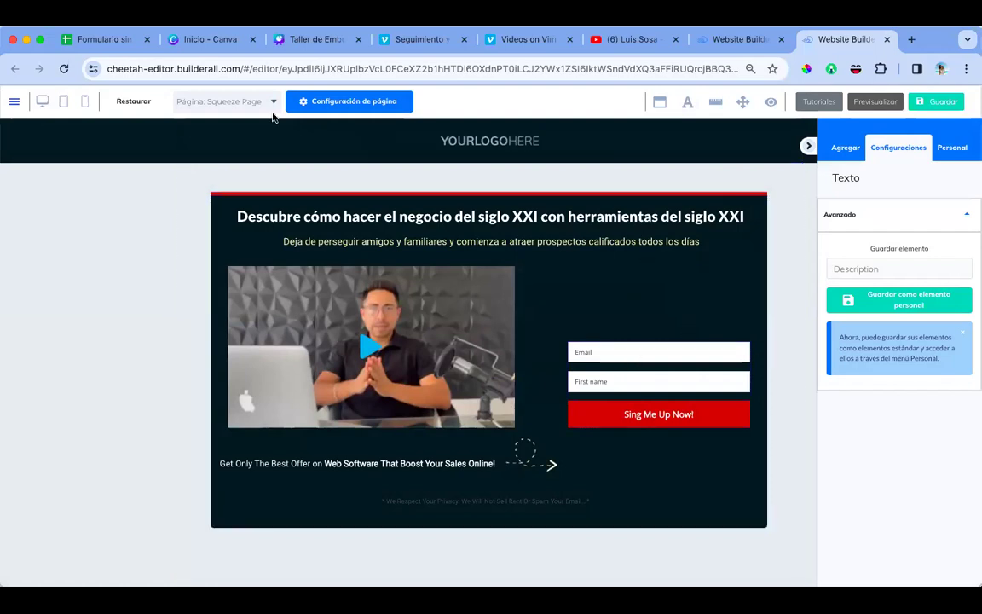
left_click(719, 42)
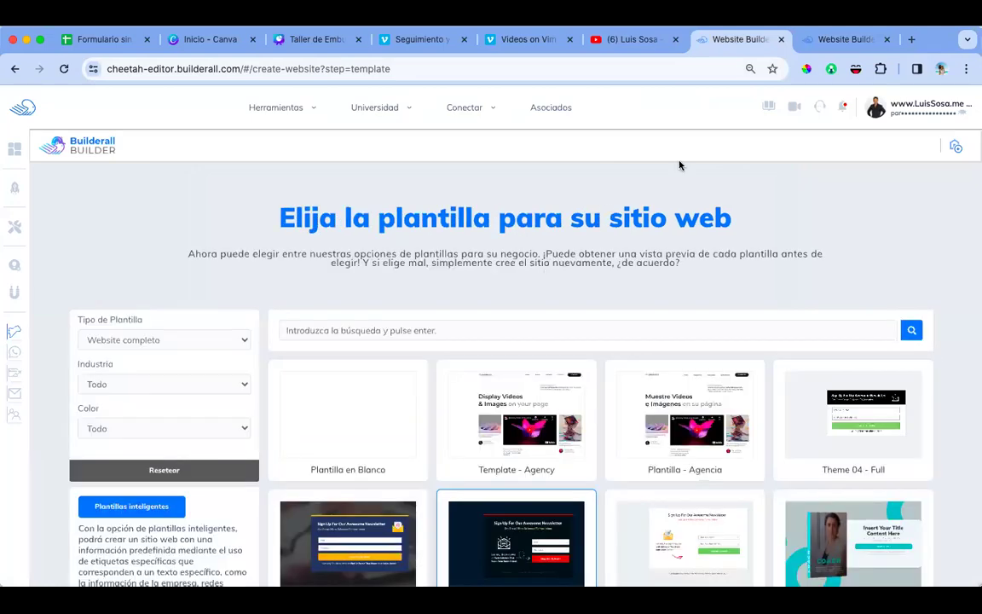
left_click(819, 41)
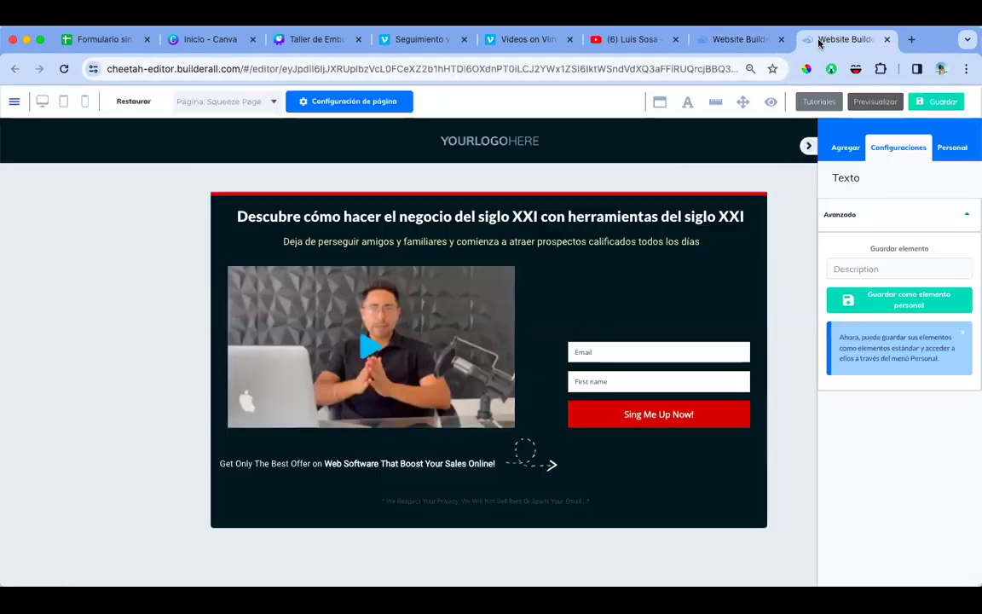
left_click(338, 101)
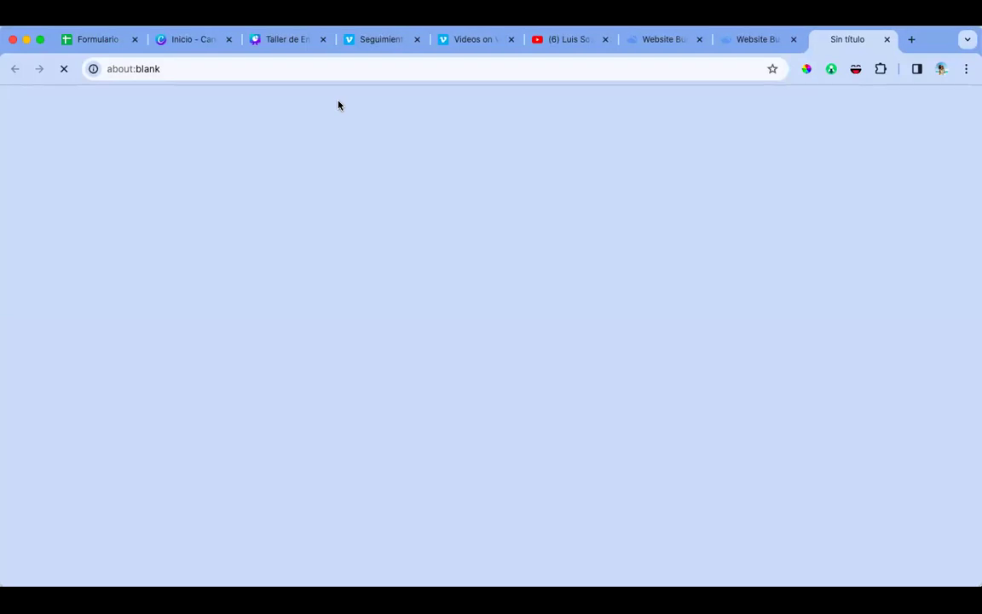
left_click(793, 40)
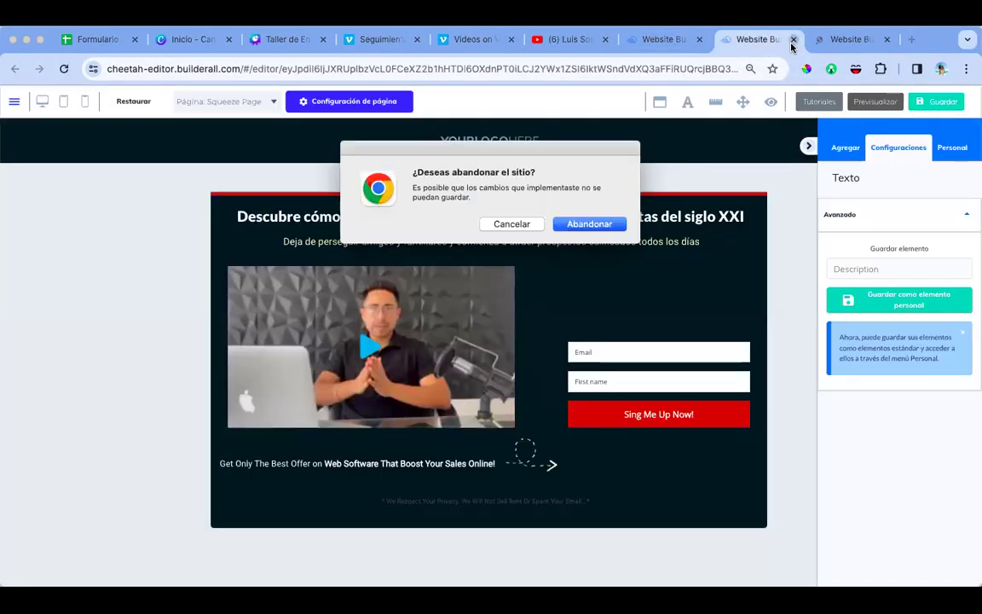
left_click(597, 224)
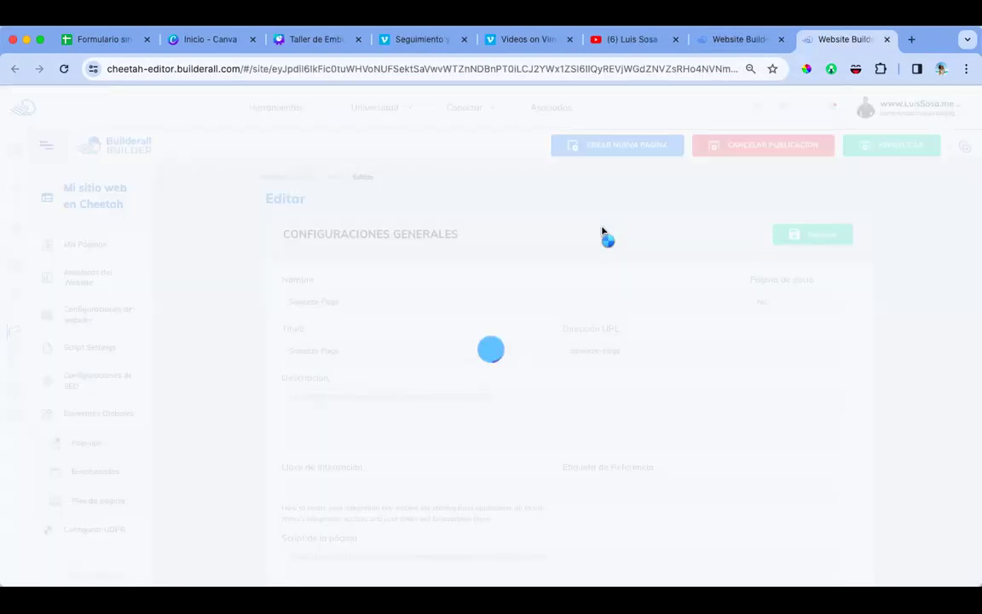
left_click(97, 245)
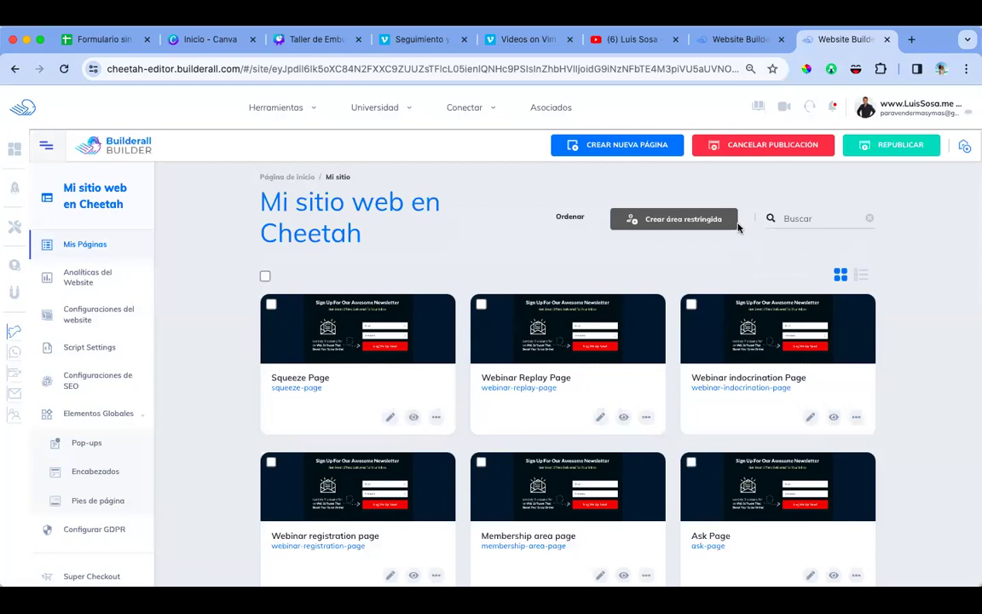
Step: Preview the published Squeeze Page live and close the preview
scroll(507, 324, "down", 5)
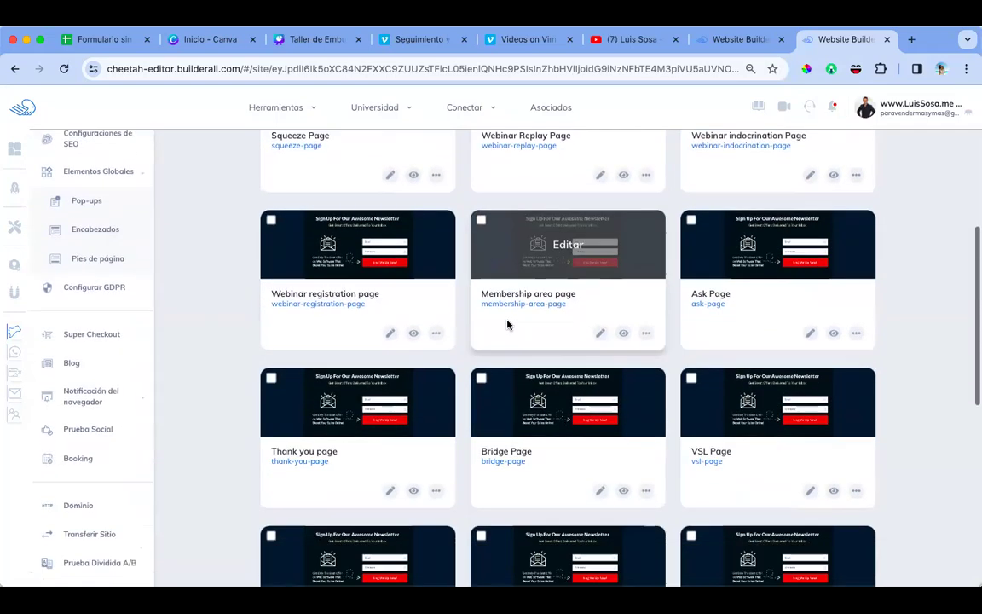
scroll(507, 324, "down", 4)
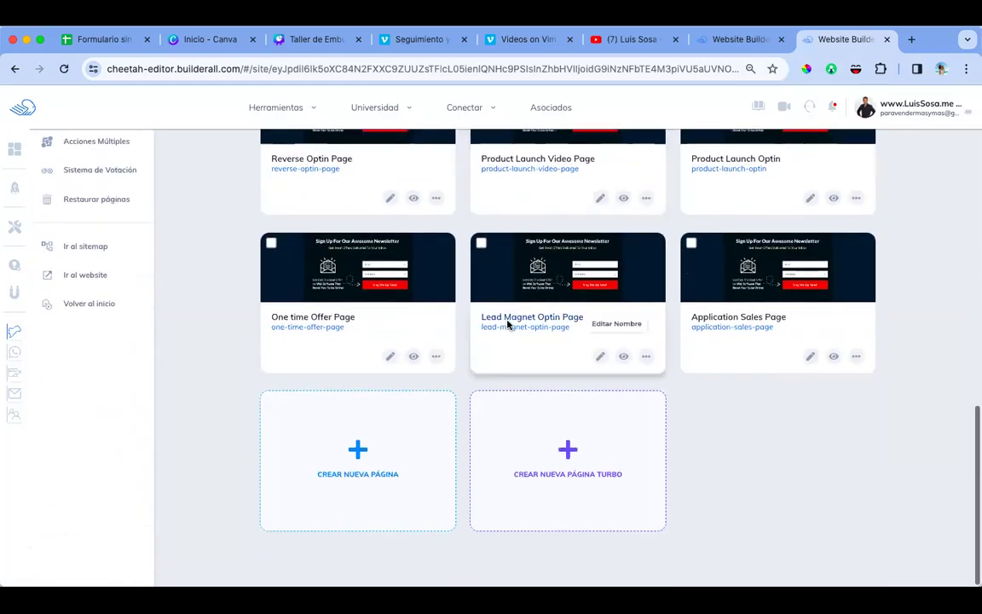
scroll(508, 324, "up", 10)
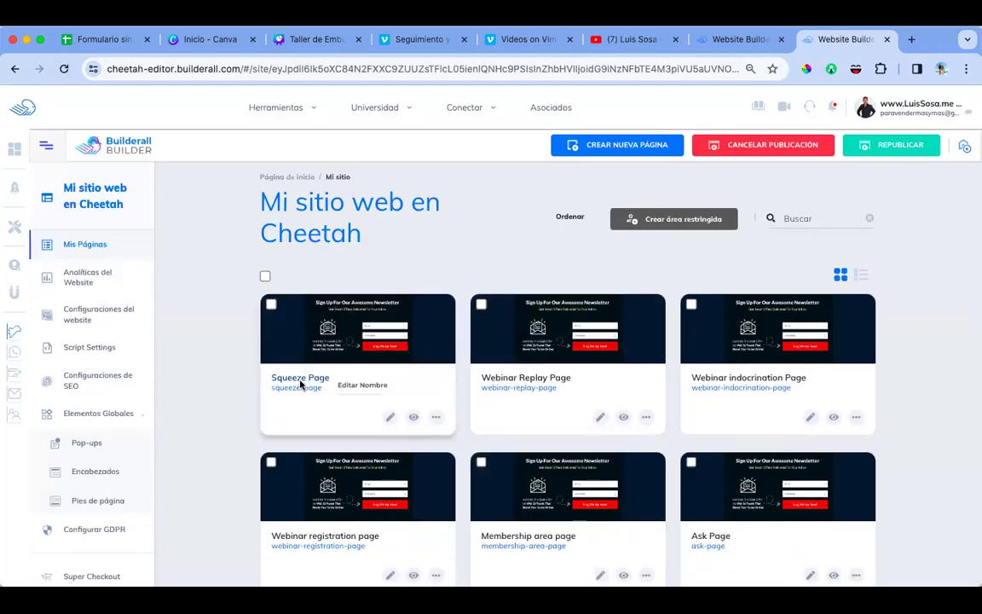
left_click(414, 417)
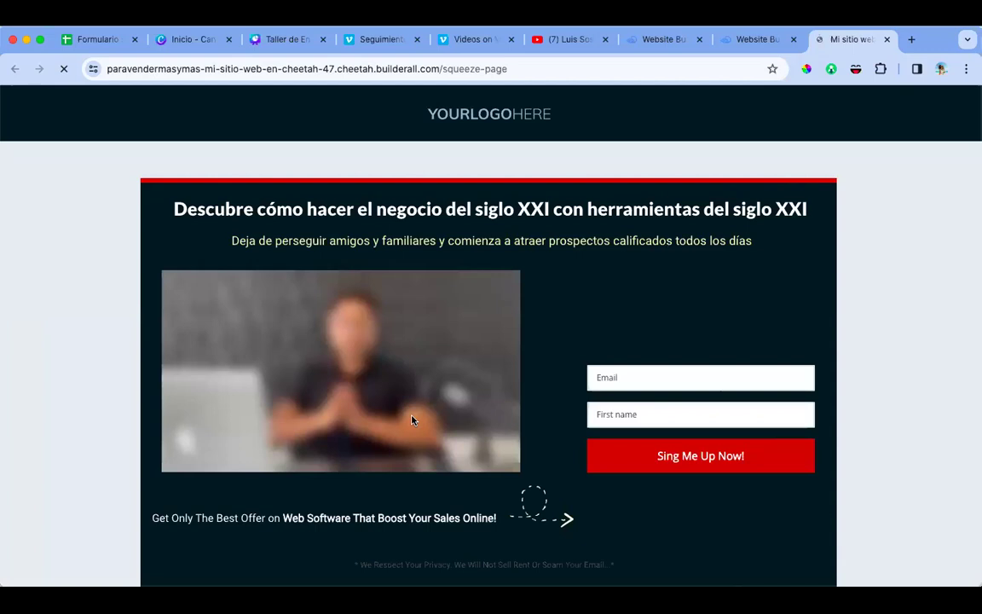
left_click(887, 39)
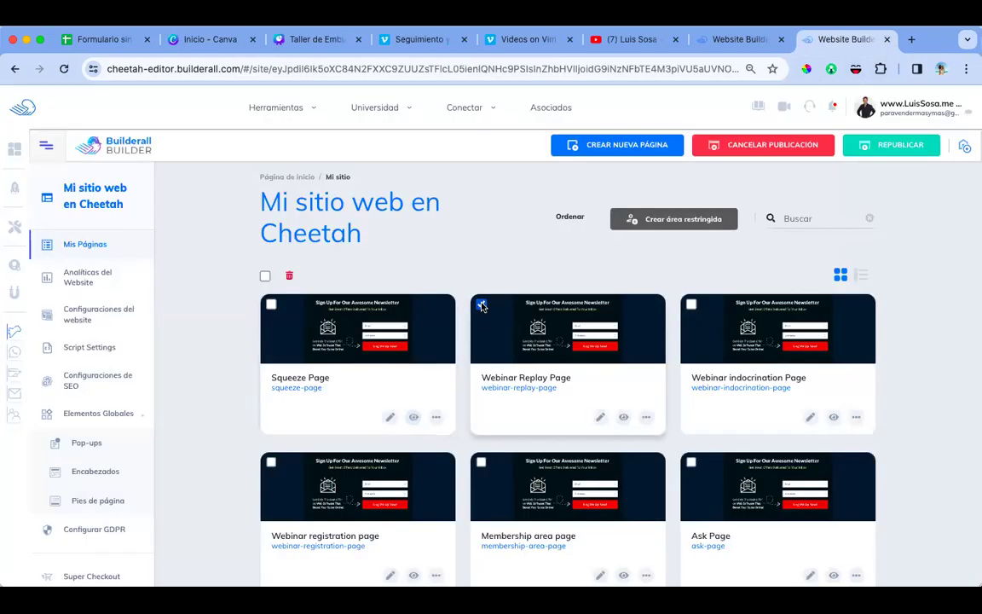
Step: Mark the Webinar indocrination, Webinar registration and Membership area pages for a bulk action
left_click(692, 304)
scroll(691, 341, "down", 3)
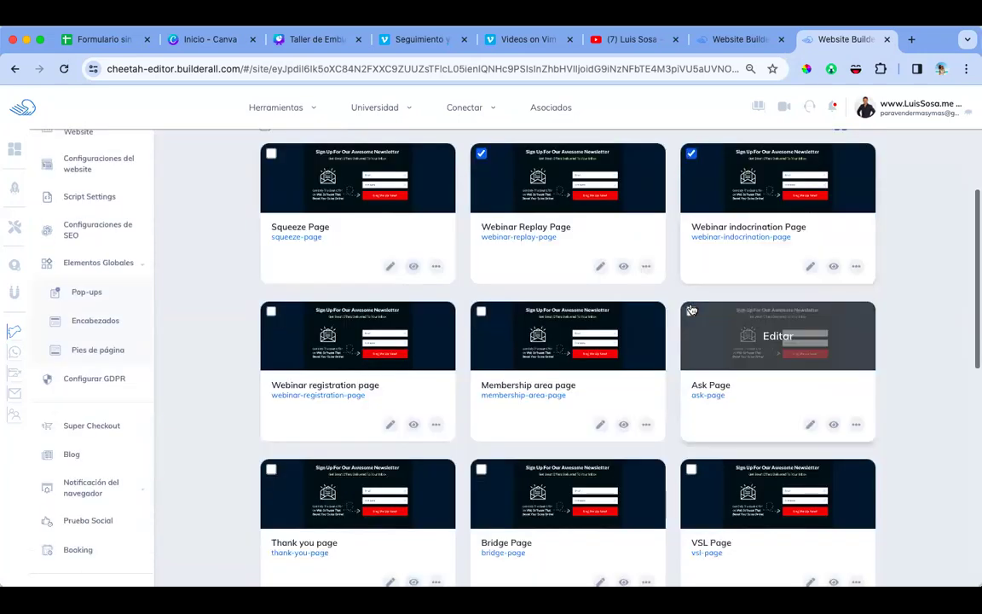
left_click(270, 312)
left_click(481, 311)
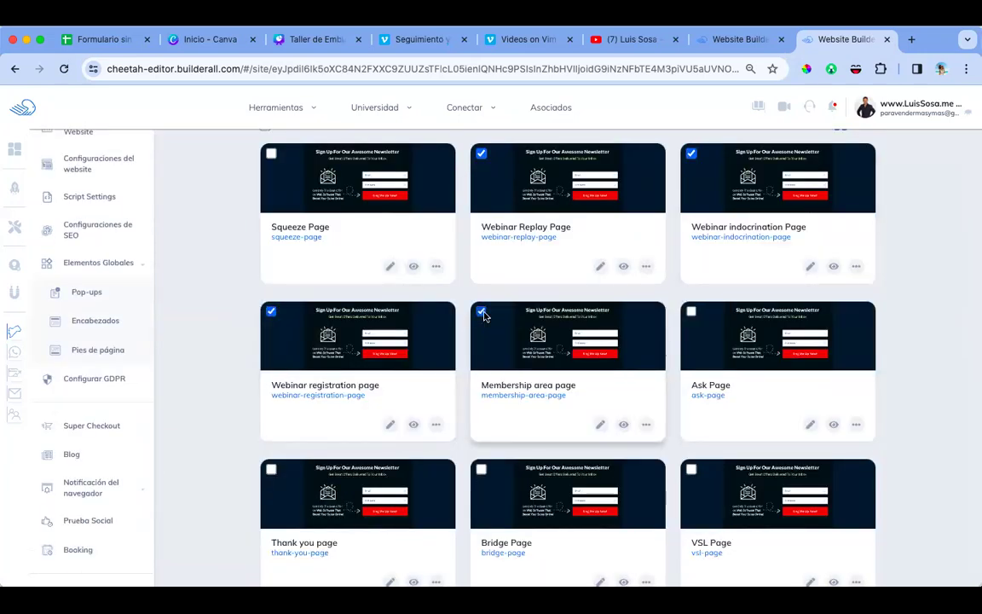
left_click(670, 321)
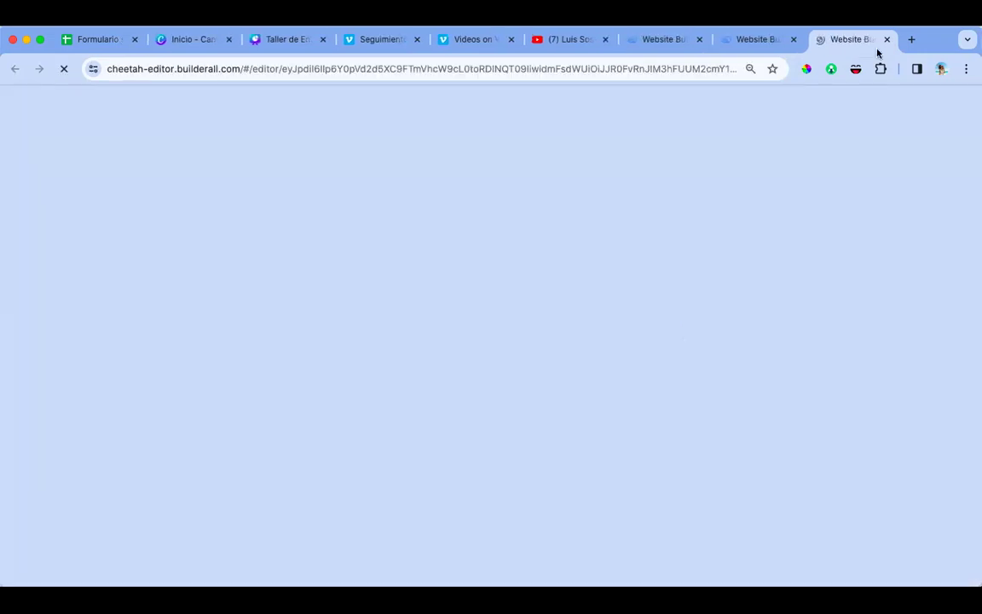
left_click(887, 39)
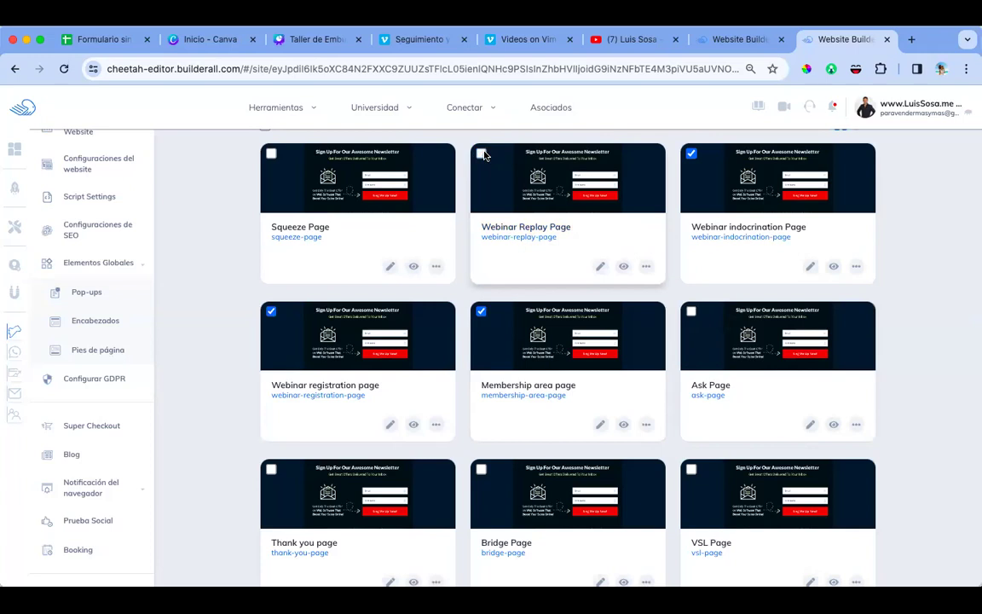
Step: Preview the live Webinar Replay Page, scroll through it, and close it
left_click(623, 266)
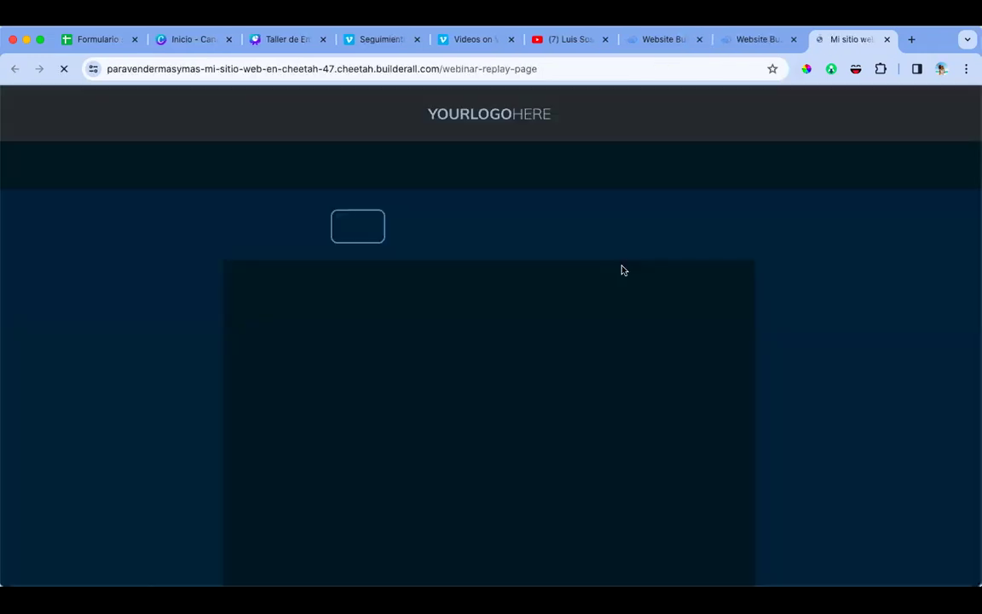
scroll(759, 286, "down", 3)
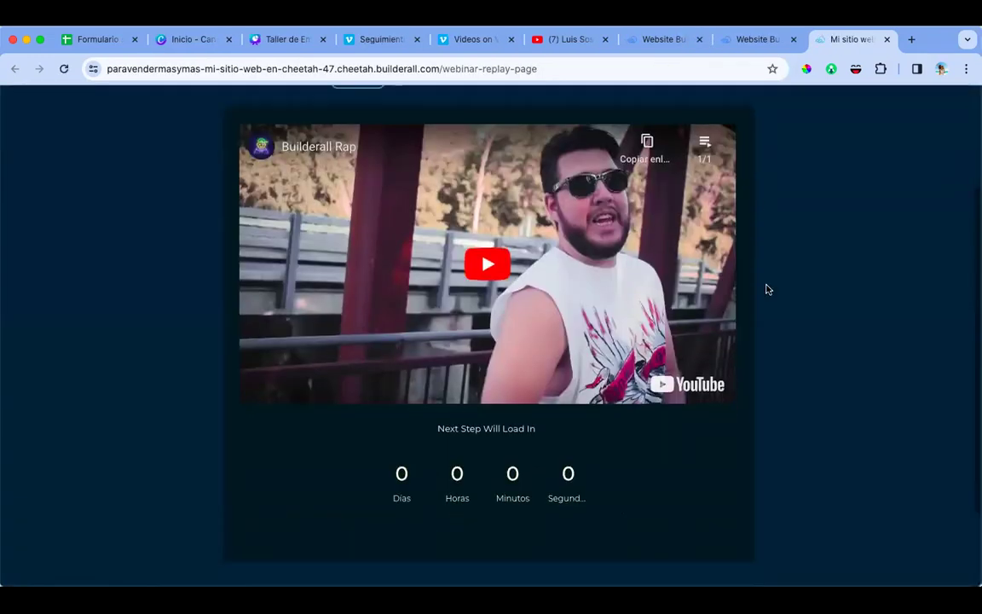
scroll(767, 290, "down", 3)
scroll(767, 290, "up", 6)
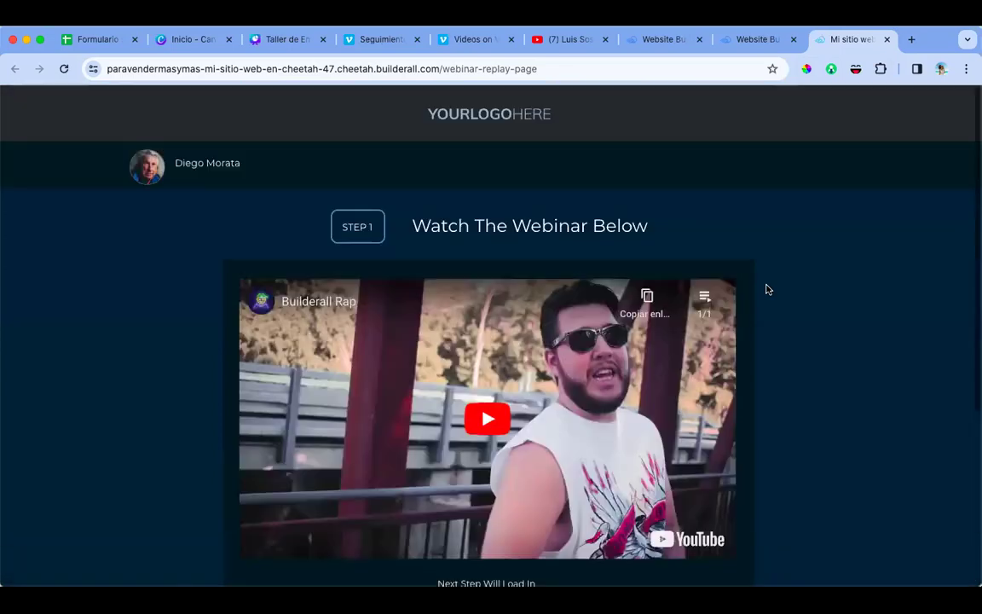
left_click(887, 40)
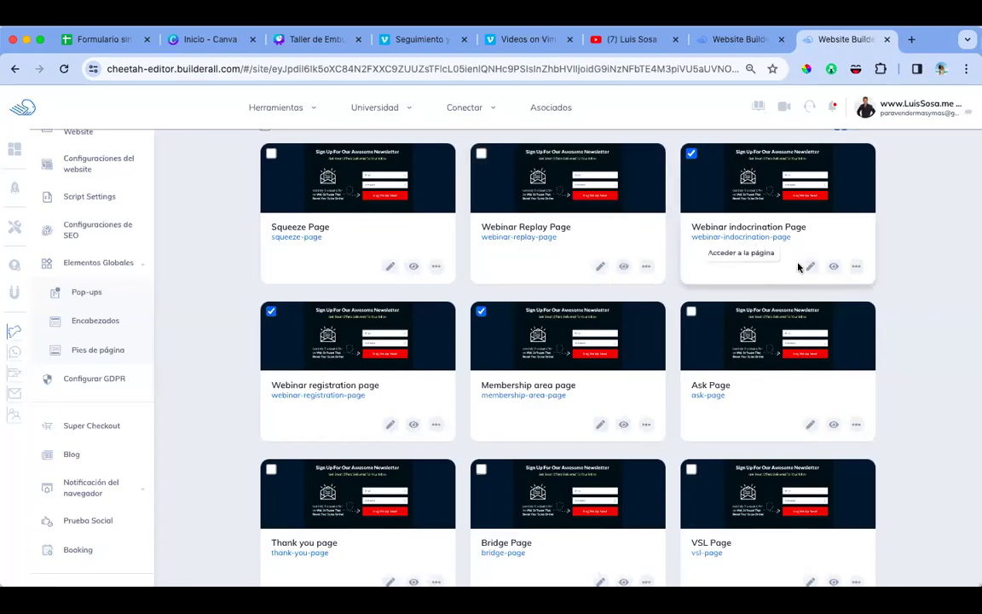
Step: Preview the live Webinar indoctrination Page, scroll through it, and close it
left_click(835, 266)
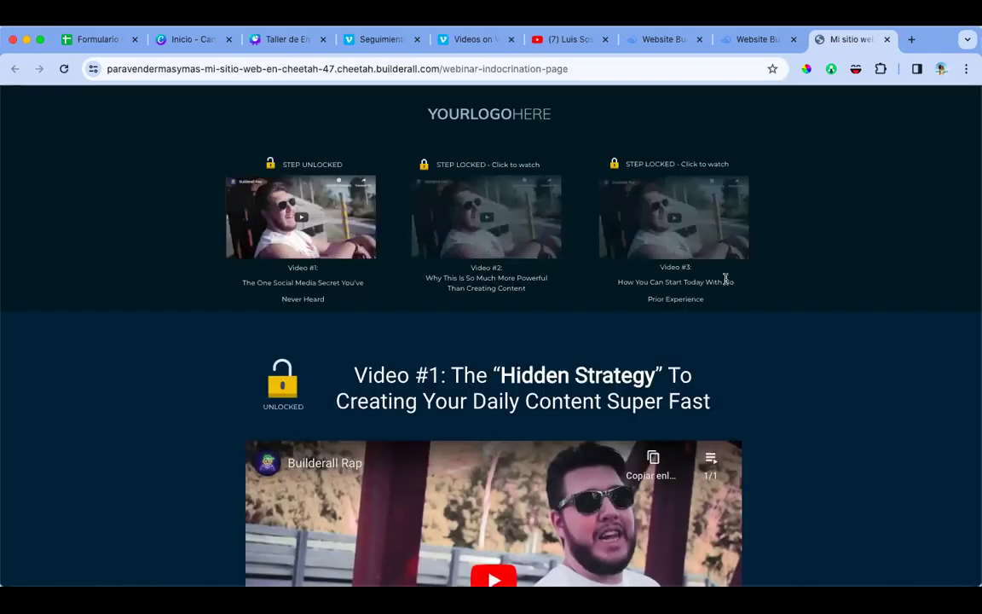
scroll(724, 277, "down", 5)
scroll(724, 277, "up", 5)
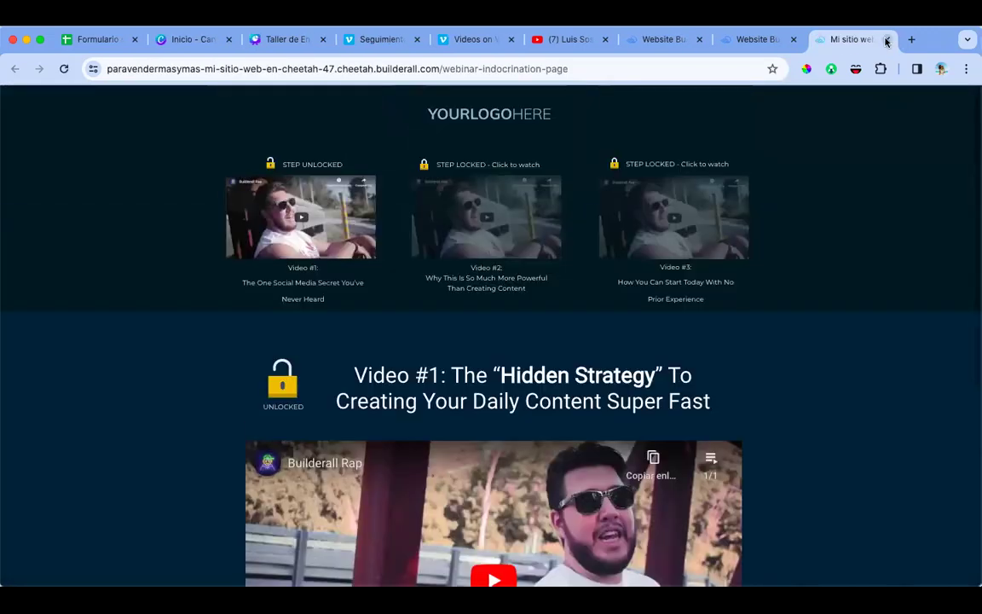
scroll(853, 277, "down", 1)
scroll(853, 277, "down", 5)
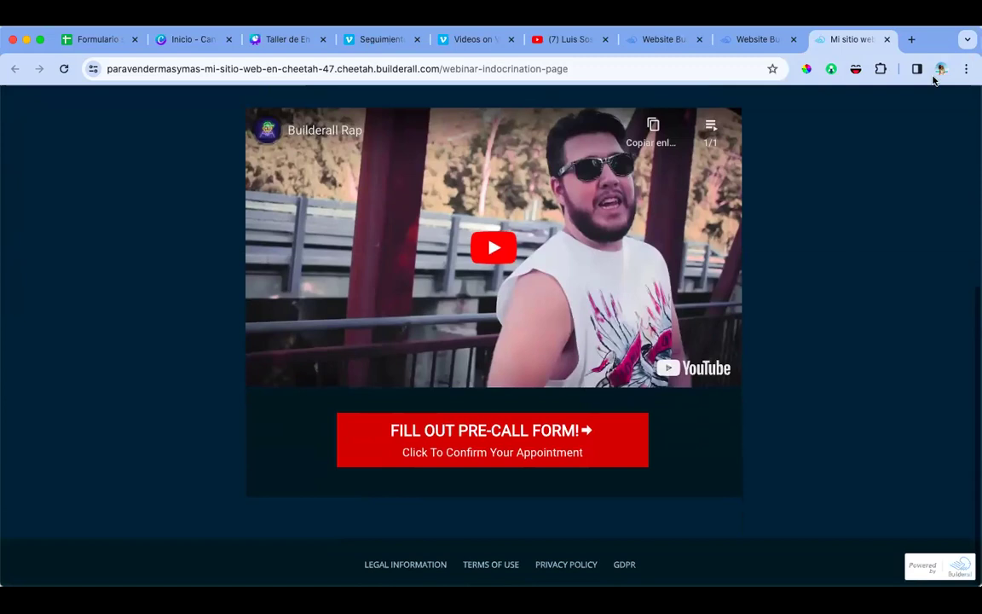
left_click(887, 40)
Step: Mark the Thank you, Bridge and VSL pages for deletion
scroll(563, 333, "down", 2)
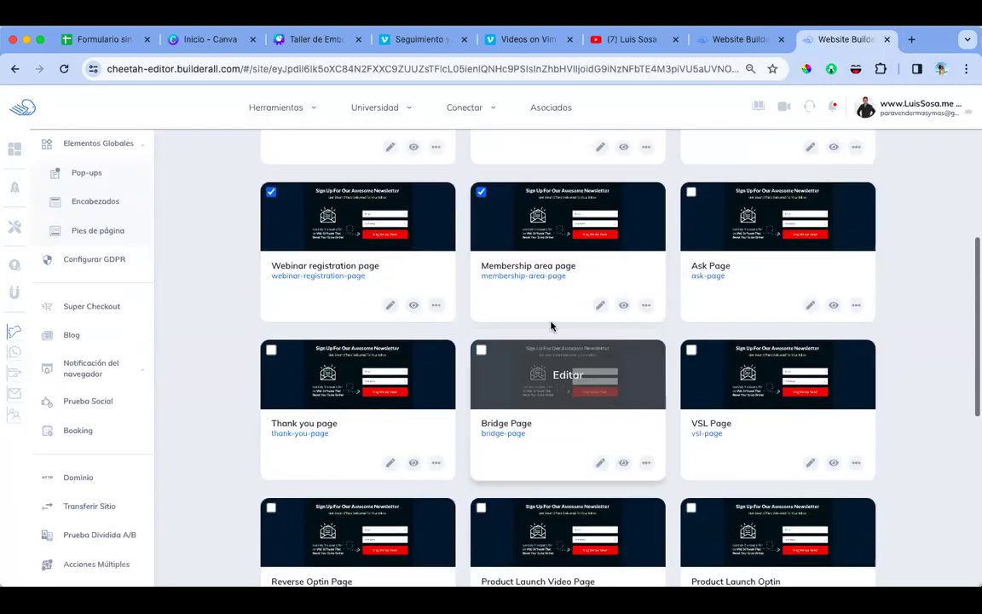
scroll(682, 194, "up", 3)
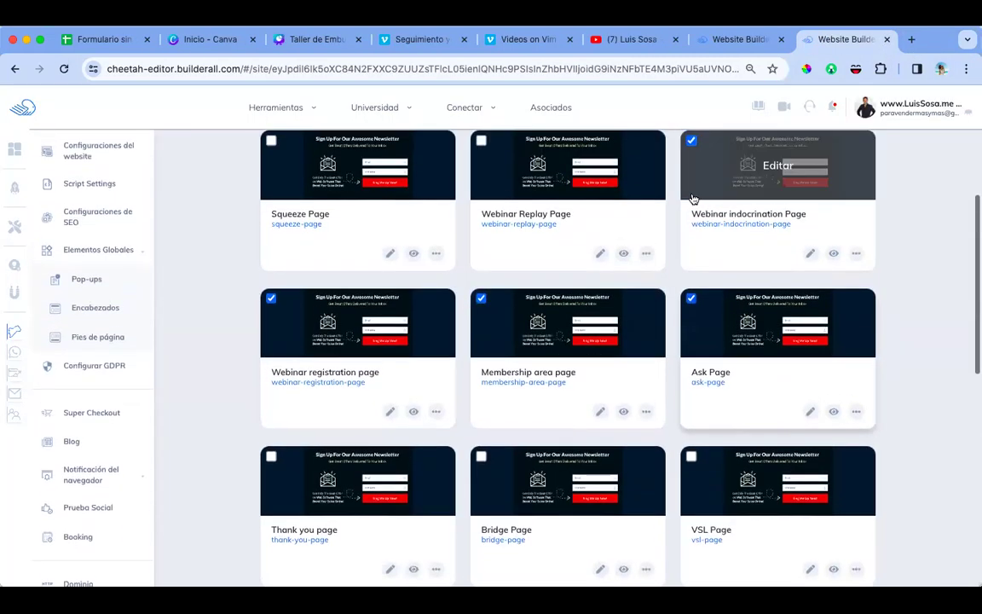
scroll(665, 290, "down", 5)
scroll(679, 296, "down", 1)
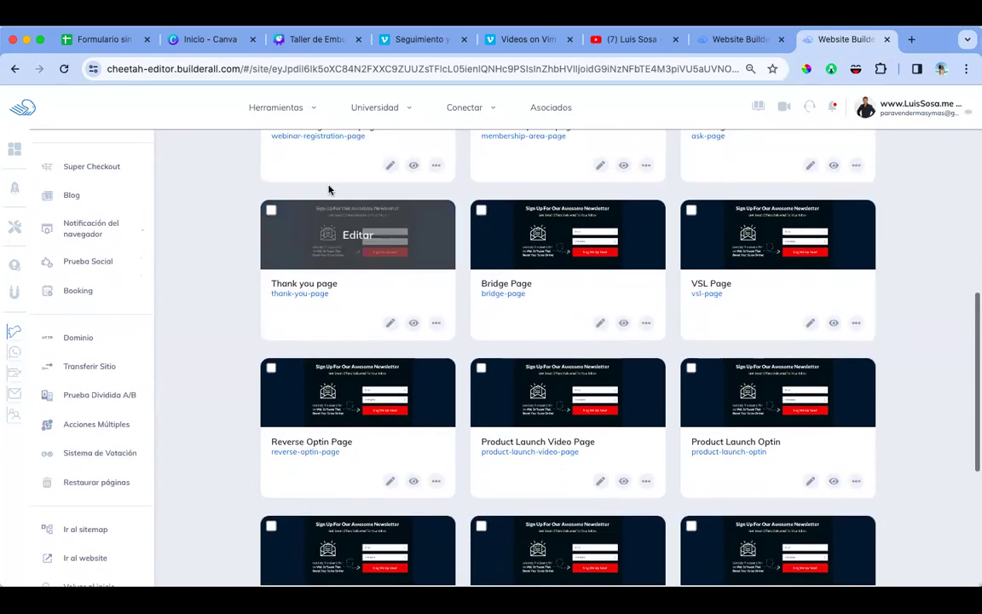
left_click(271, 210)
left_click(481, 210)
left_click(691, 210)
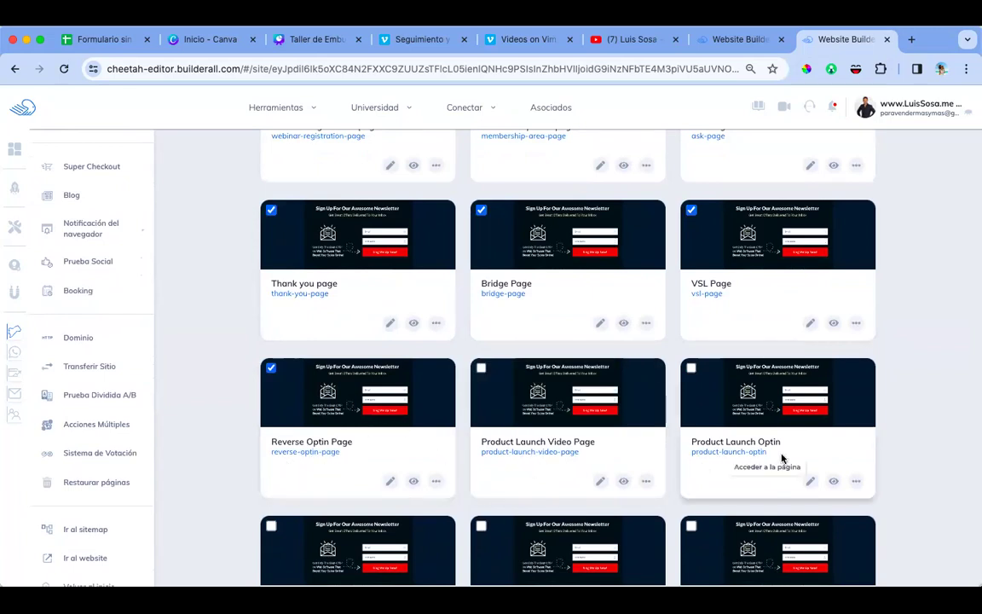
Step: View the live One time Offer Page, scroll through it, and return to the pages list
scroll(783, 458, "down", 5)
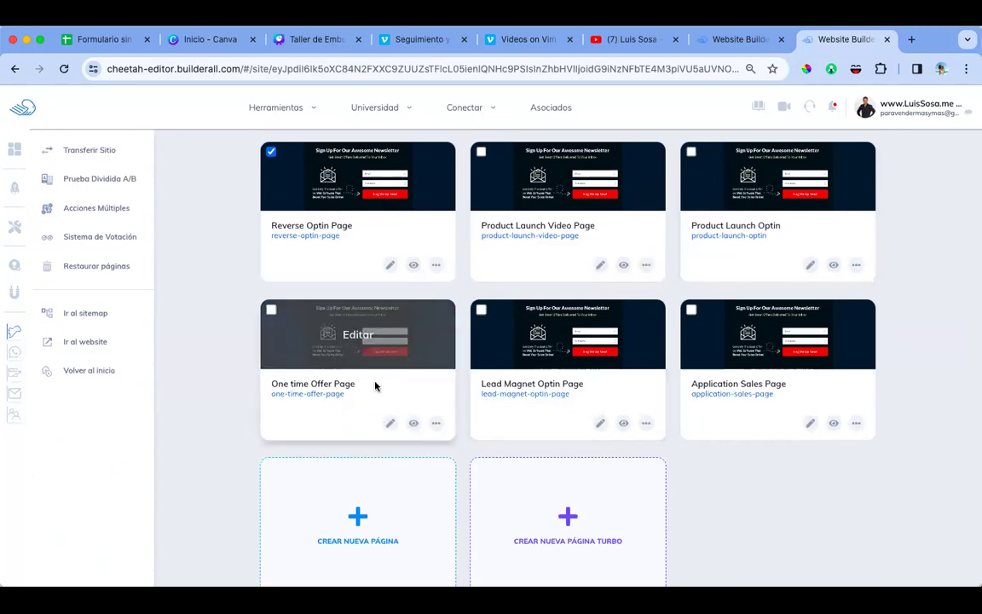
left_click(412, 424)
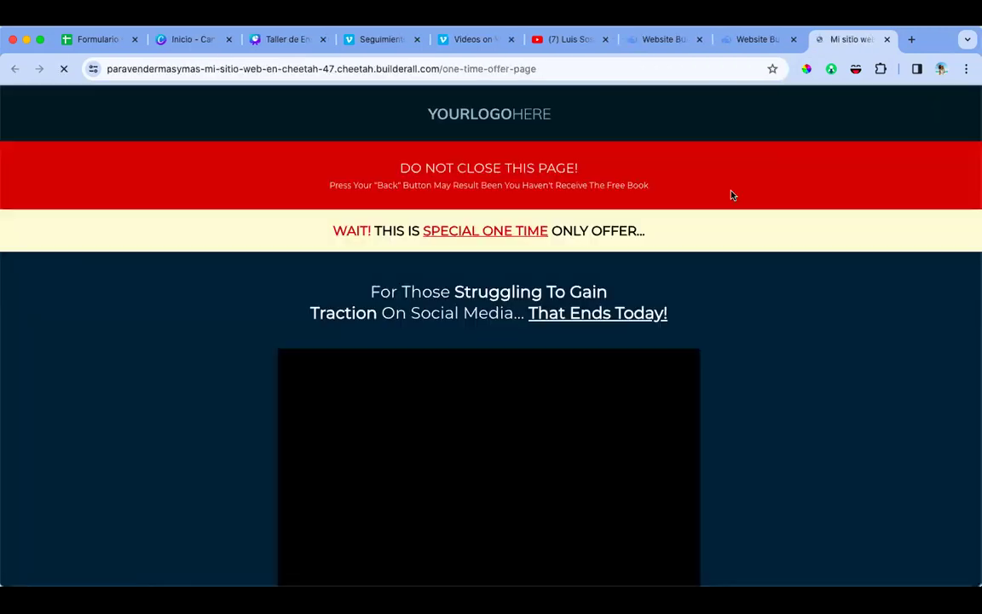
scroll(762, 300, "down", 5)
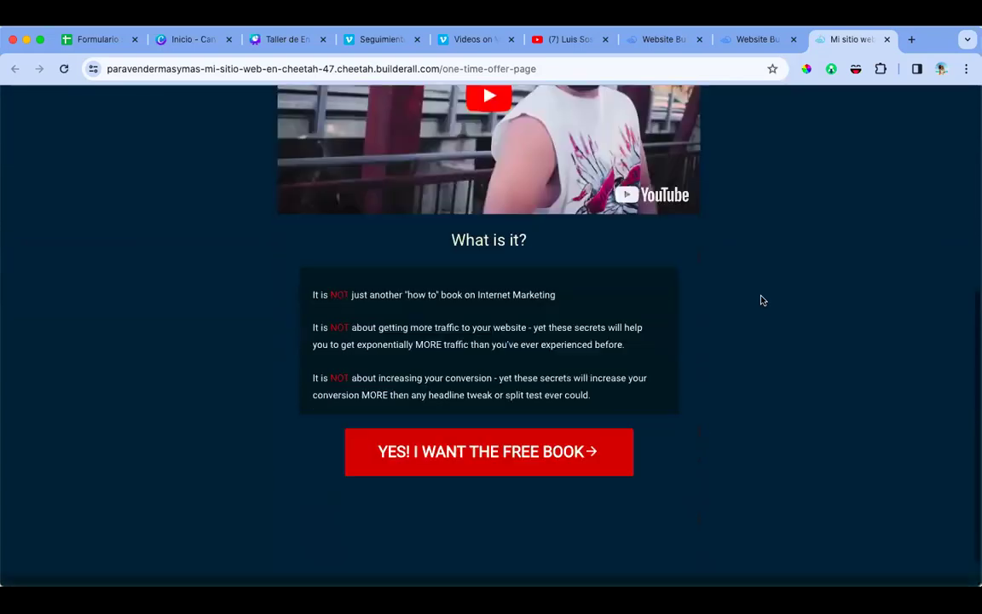
scroll(761, 300, "down", 1)
scroll(762, 300, "up", 5)
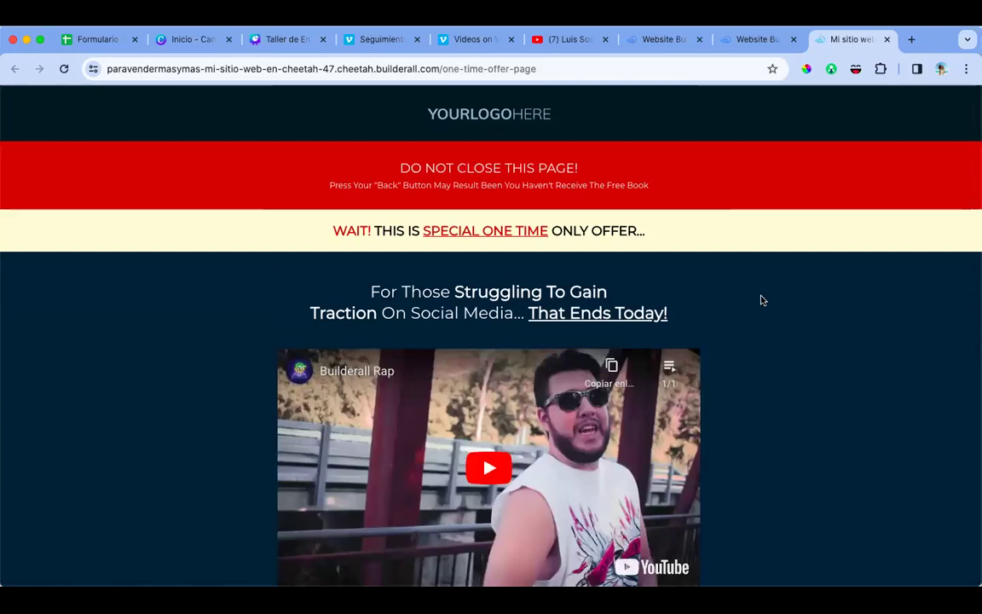
scroll(762, 301, "down", 5)
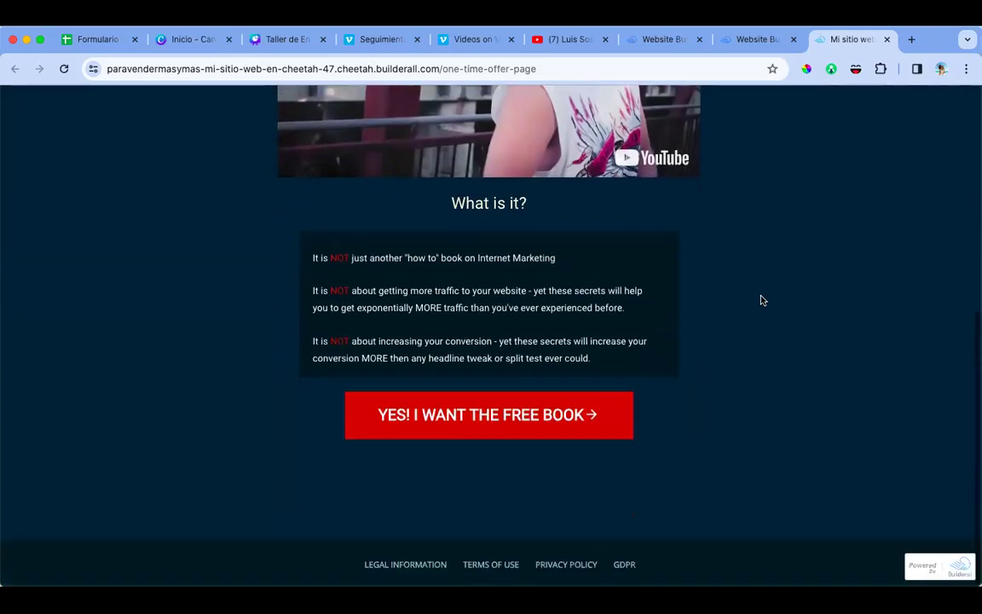
scroll(762, 301, "up", 5)
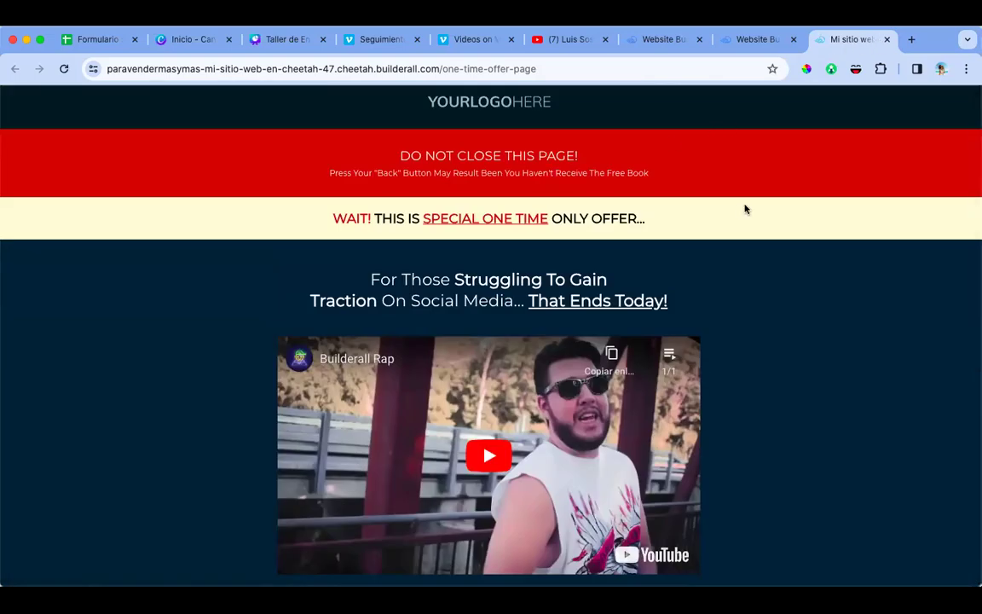
scroll(728, 281, "down", 5)
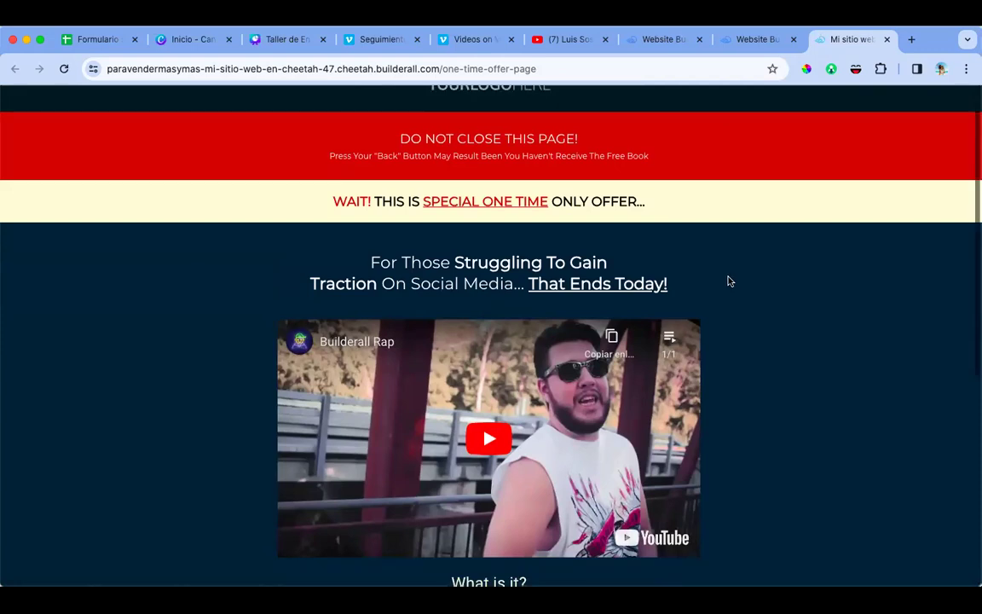
scroll(728, 281, "up", 5)
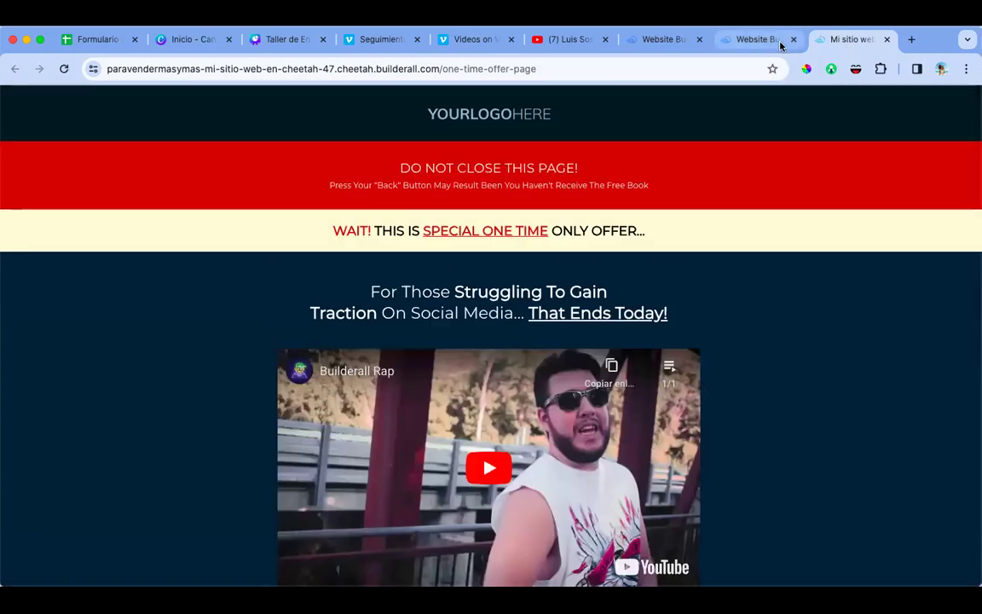
left_click(762, 39)
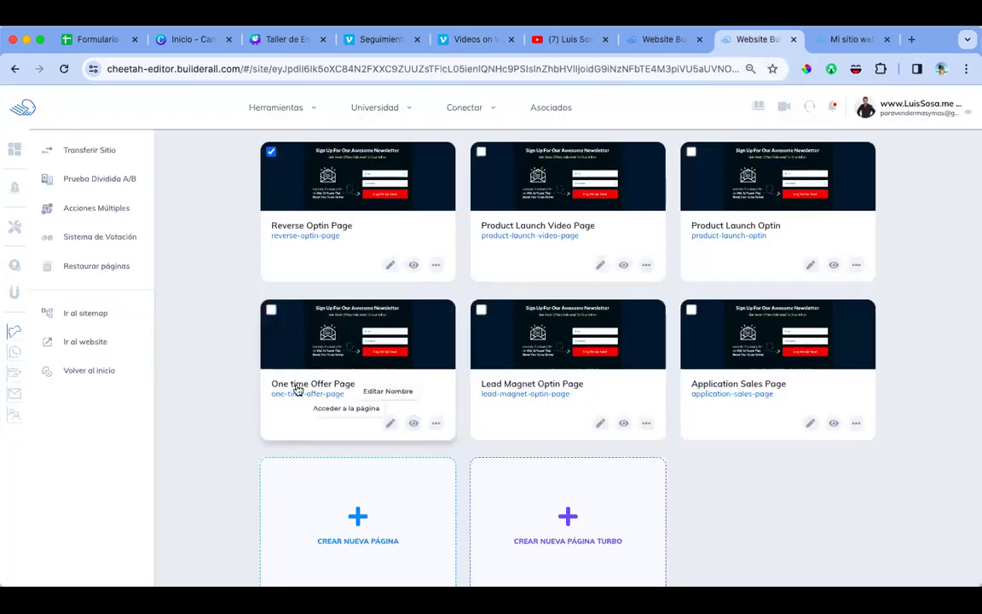
Step: Mark the Lead Magnet Optin and Application Sales pages for deletion, previewing Application Sales live
left_click(482, 309)
left_click(690, 310)
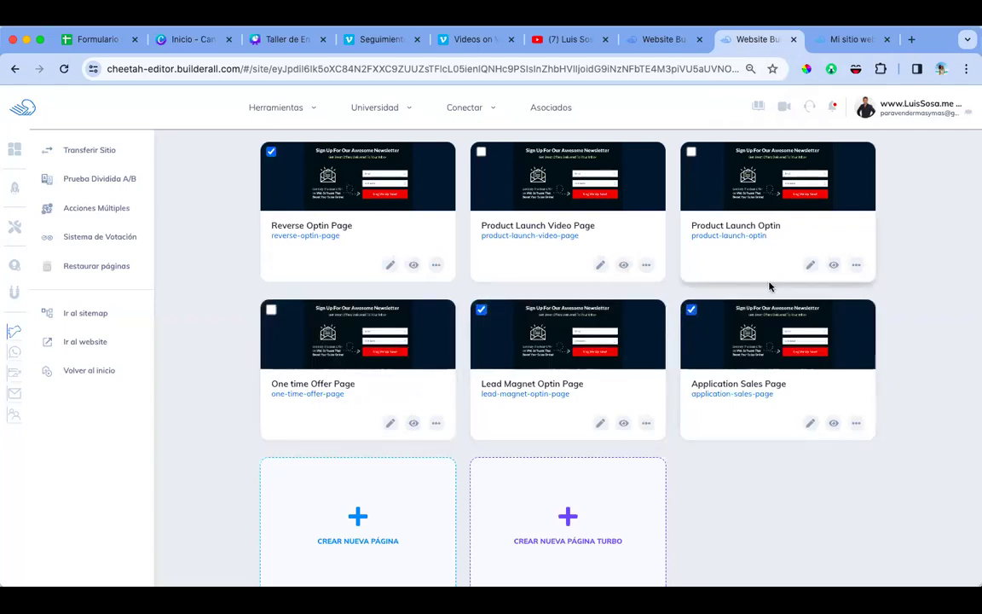
left_click(834, 423)
scroll(775, 305, "down", 10)
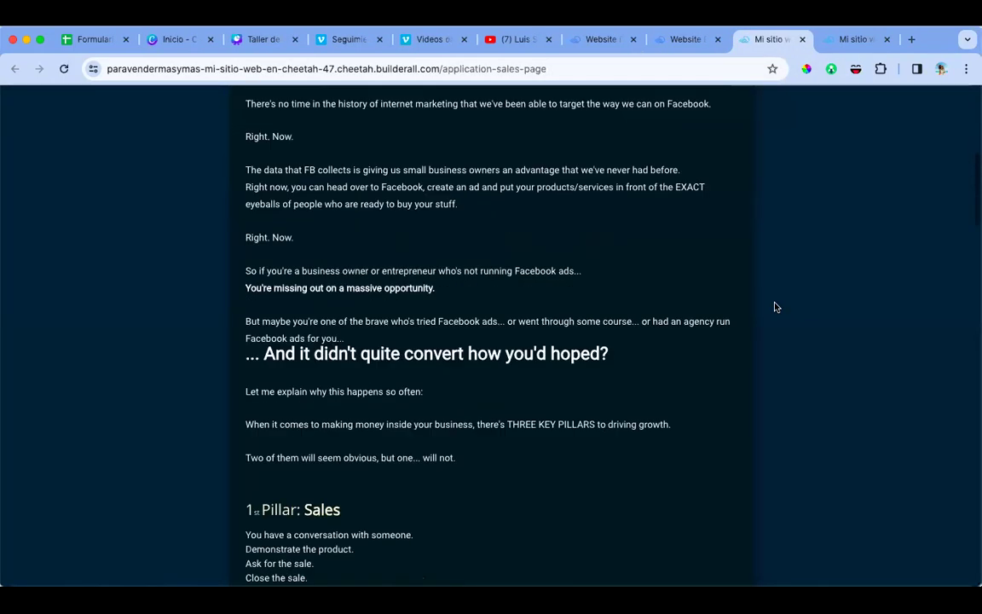
scroll(776, 307, "up", 10)
left_click(803, 39)
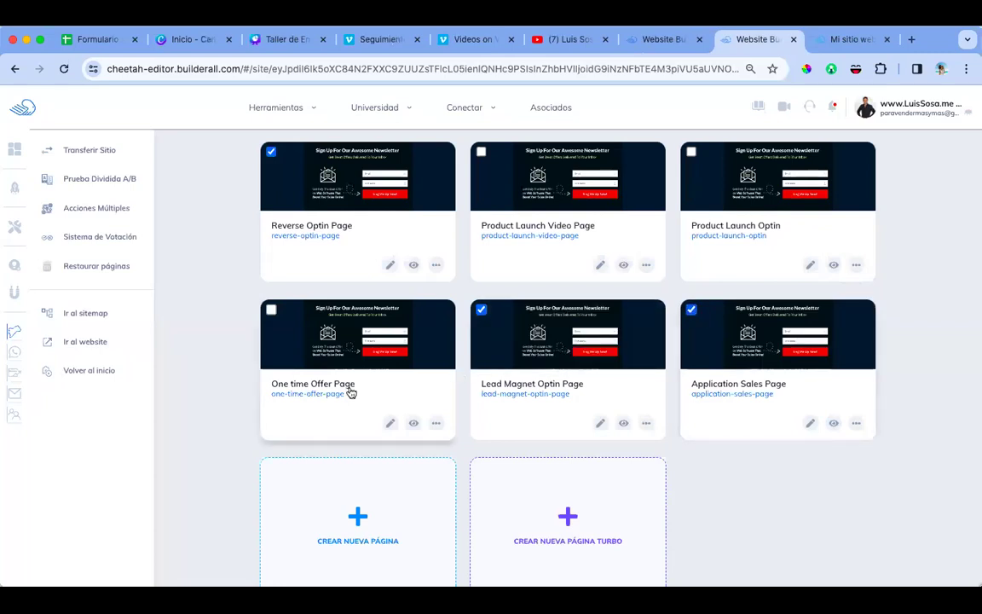
scroll(579, 291, "up", 3)
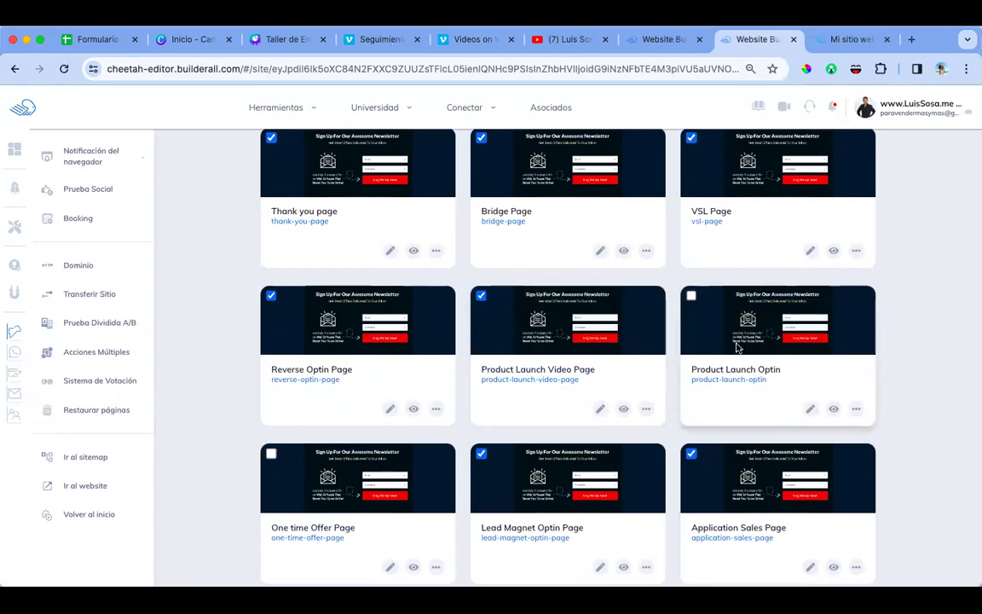
Step: Mark the Product Launch Optin page and delete all marked pages, confirming Remove
left_click(692, 295)
scroll(693, 300, "up", 8)
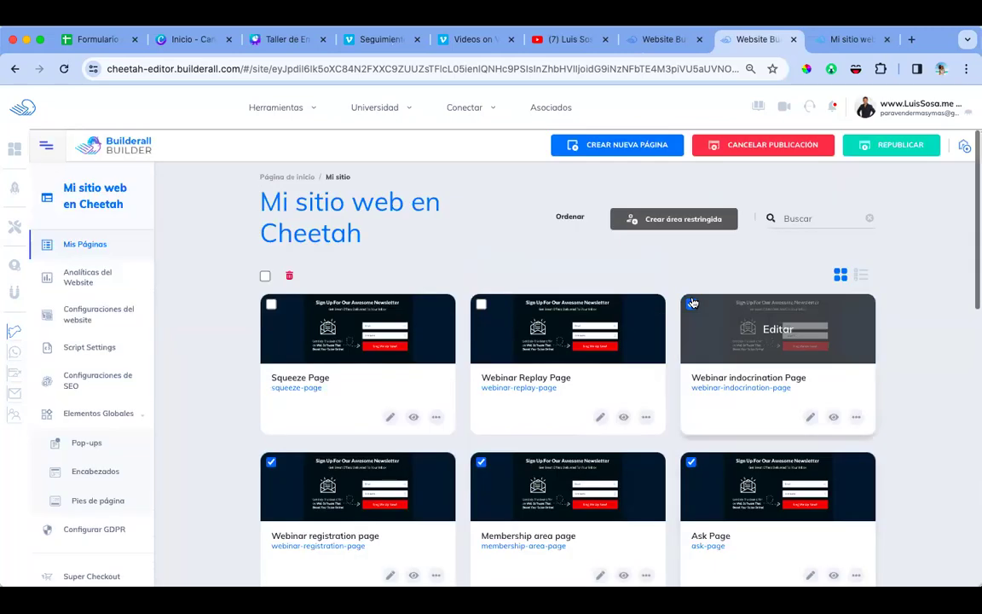
left_click(290, 278)
left_click(579, 377)
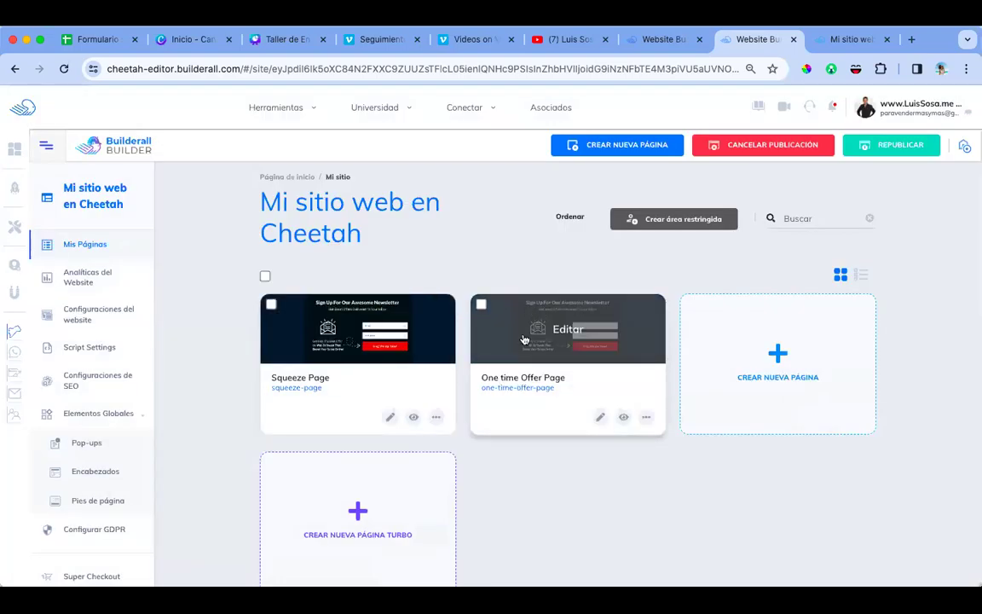
Step: Close the One time Offer Page tabs and view the Squeeze Page live
left_click(601, 417)
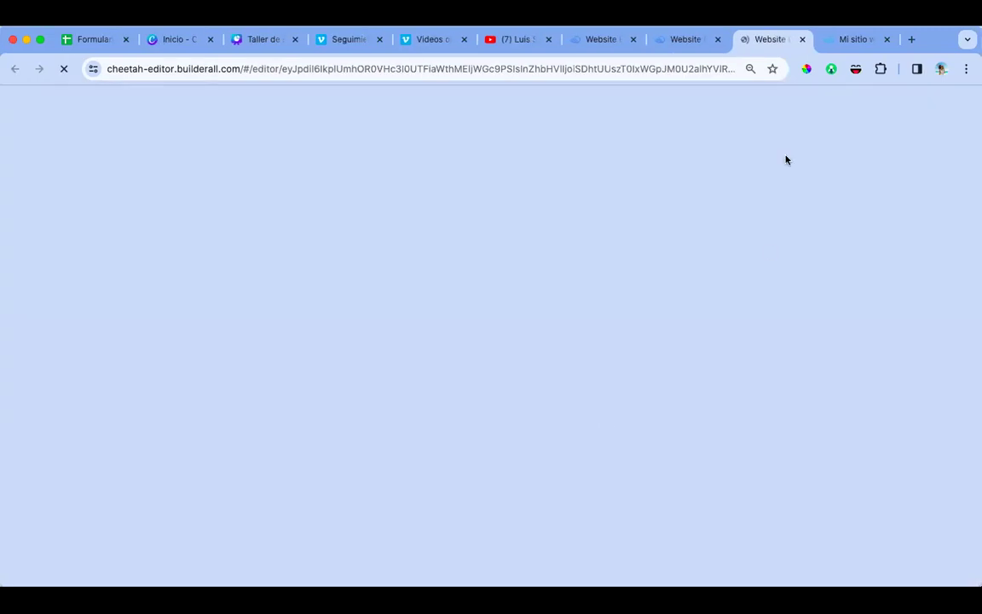
left_click(848, 39)
left_click(888, 40)
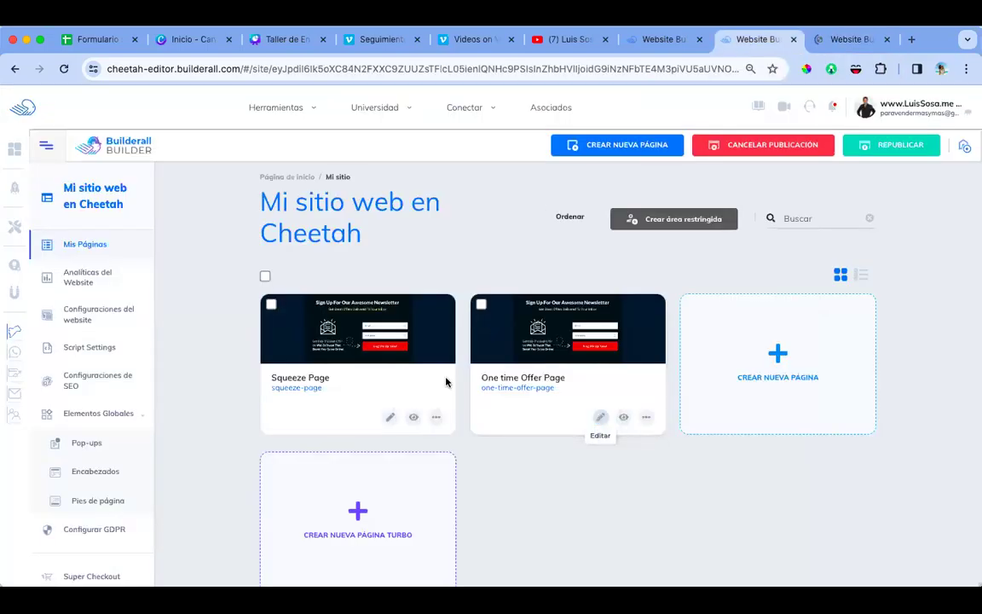
left_click(414, 418)
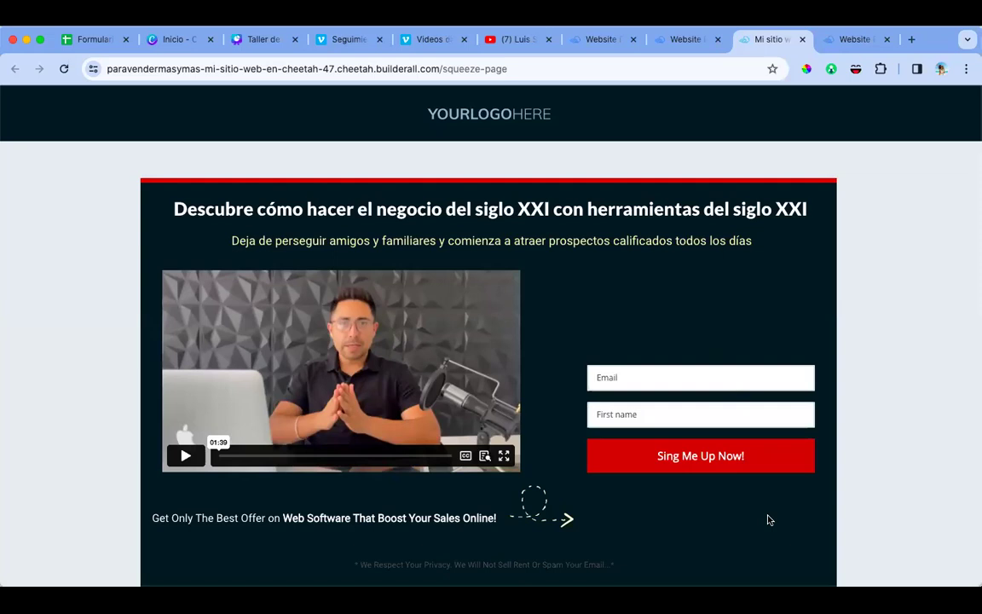
Step: Play the Vimeo presenter video on the live Squeeze Page
left_click(184, 458)
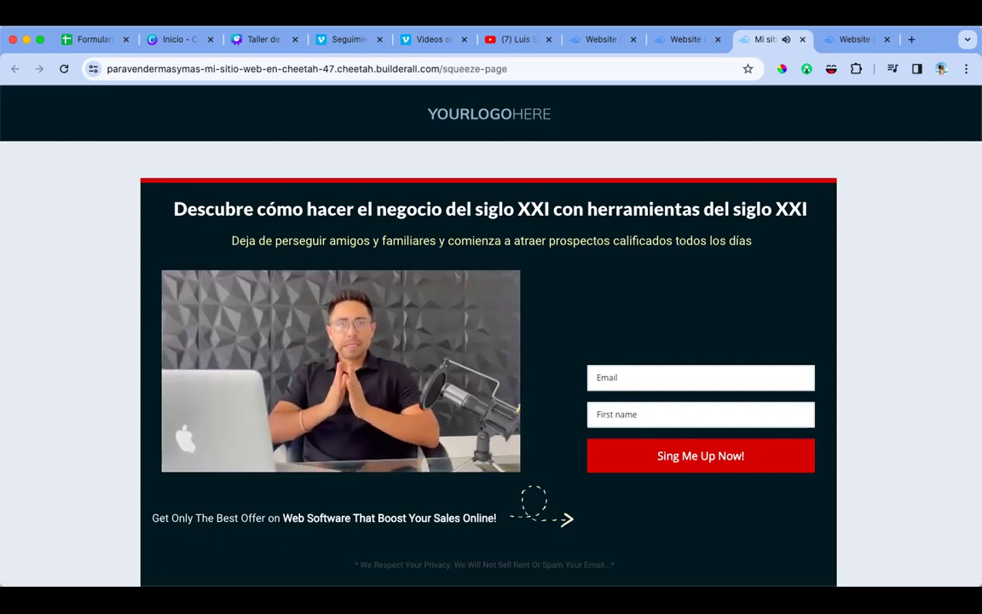
Step: Pause the playing Vimeo presenter video beside the sign-up form
left_click(341, 371)
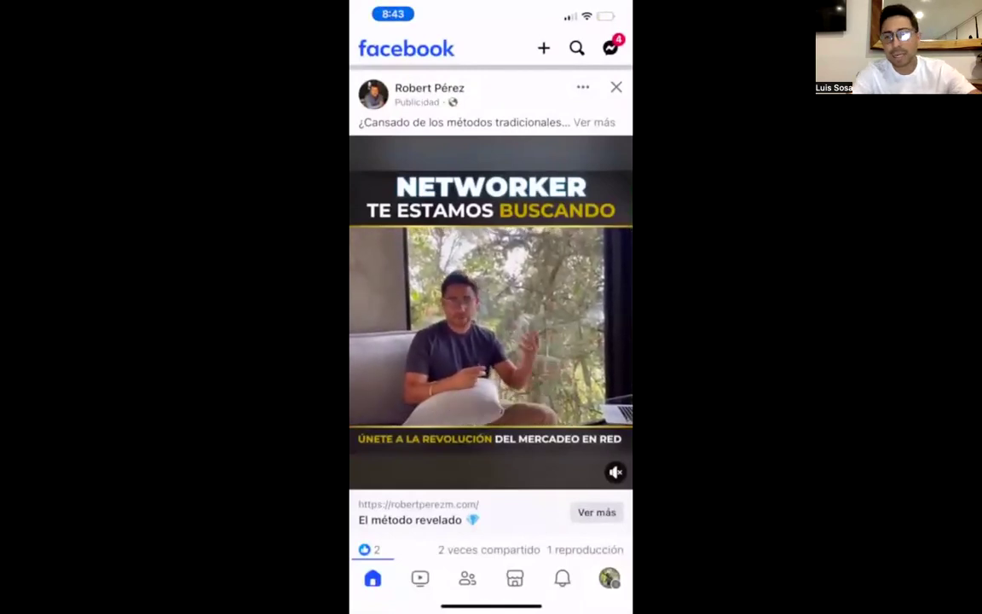
Step: Unmute the NETWORKER ad video and open its 'La nueva forma de hacer redes de mercadeo' landing page
left_click(614, 477)
left_click(613, 480)
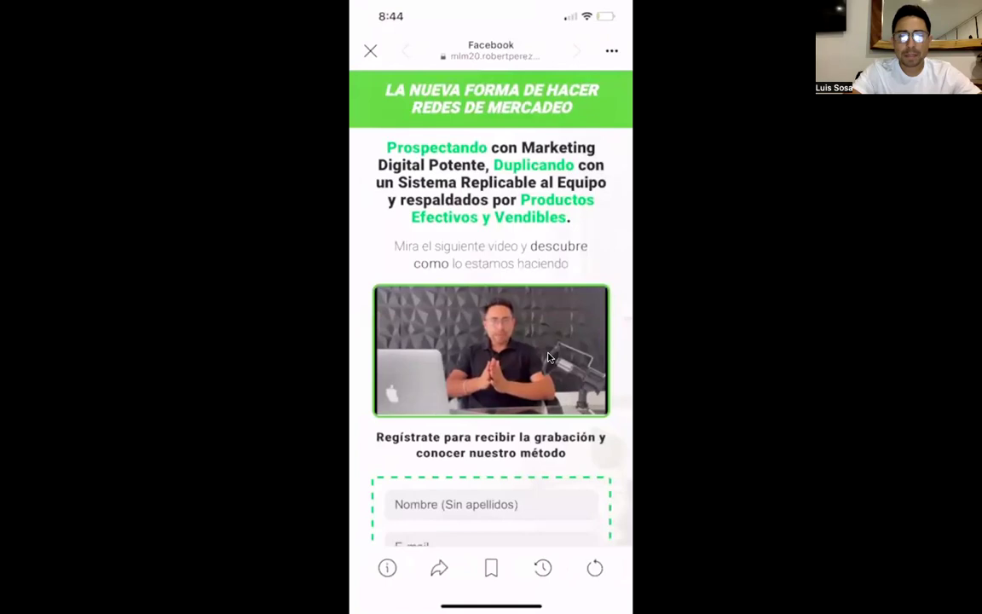
Step: Pause the landing page video and look through its sign-up form and checklist sections
left_click(502, 359)
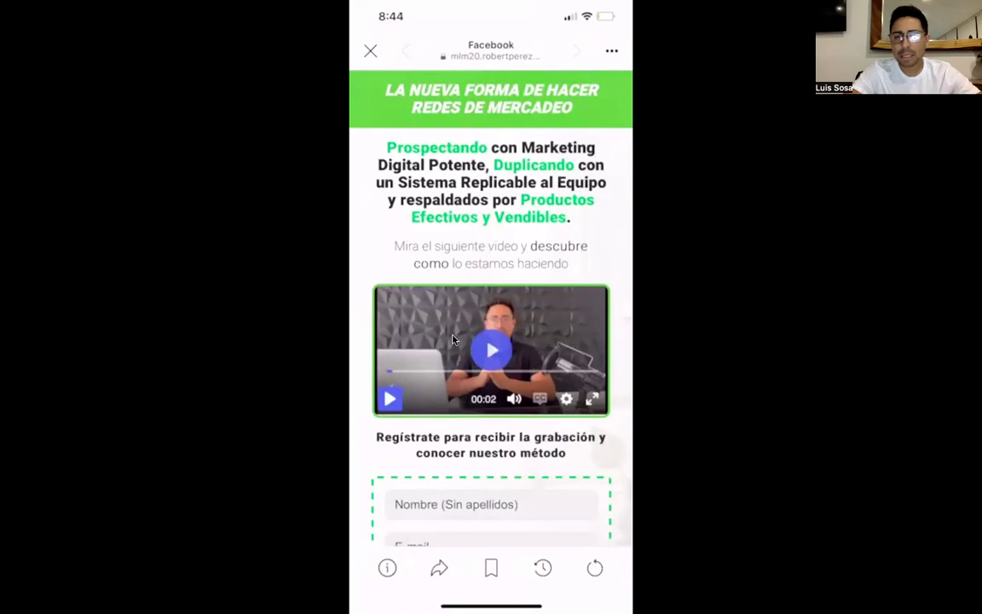
scroll(494, 347, "down", 3)
scroll(494, 347, "down", 5)
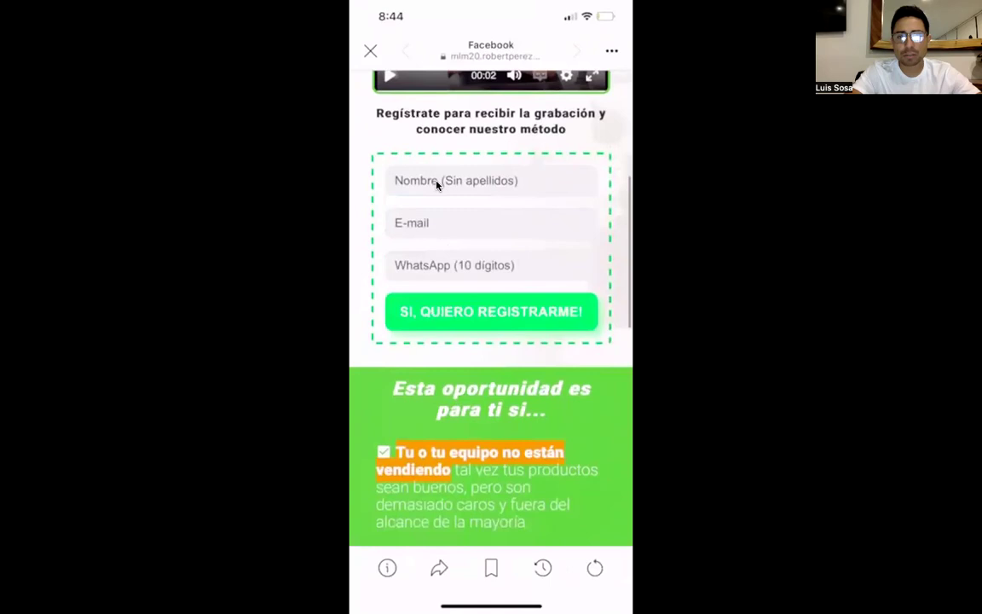
scroll(488, 317, "down", 2)
scroll(488, 317, "down", 10)
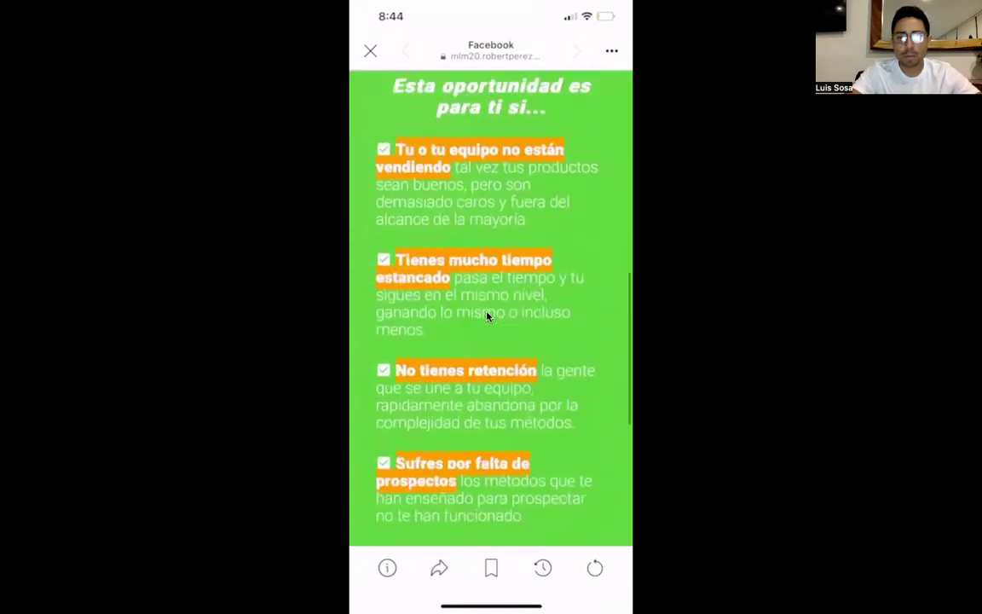
left_click(488, 317)
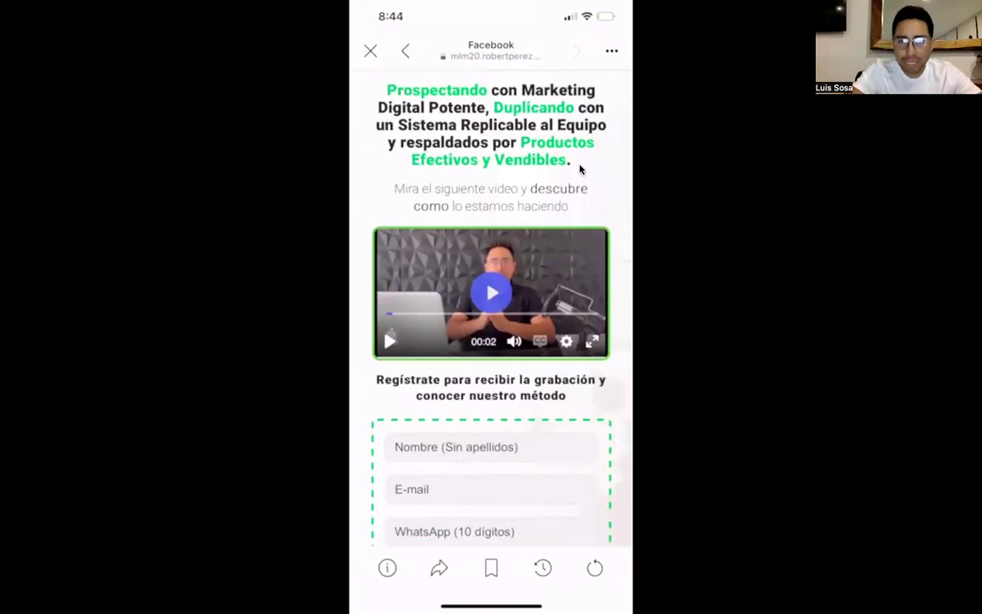
scroll(475, 317, "down", 5)
scroll(475, 317, "up", 5)
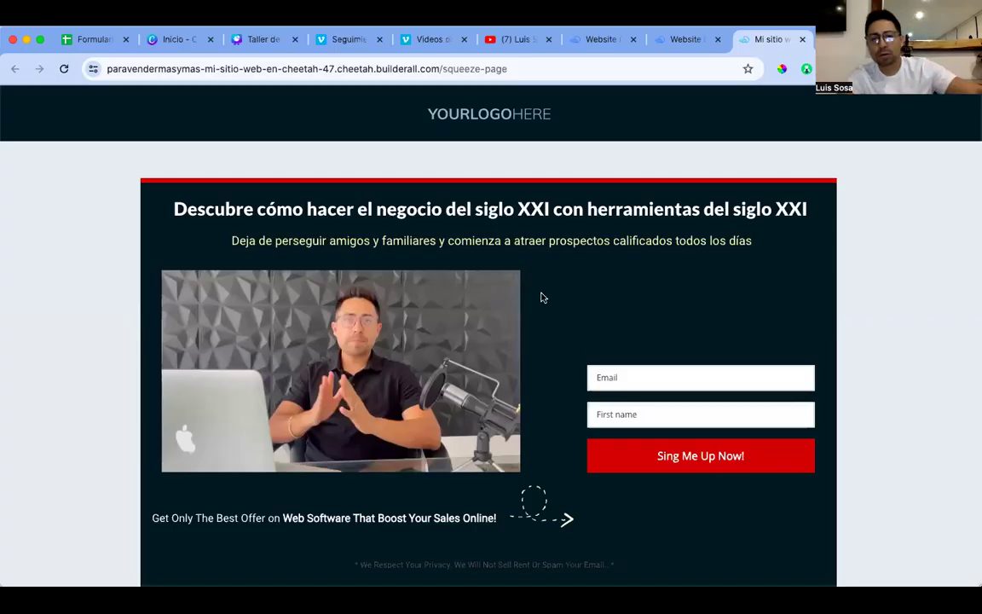
Step: Return to the Website editor on One time Offer Page and select the DO NOT CLOSE THIS PAGE! heading
left_click(695, 39)
key("ctrl+Tab")
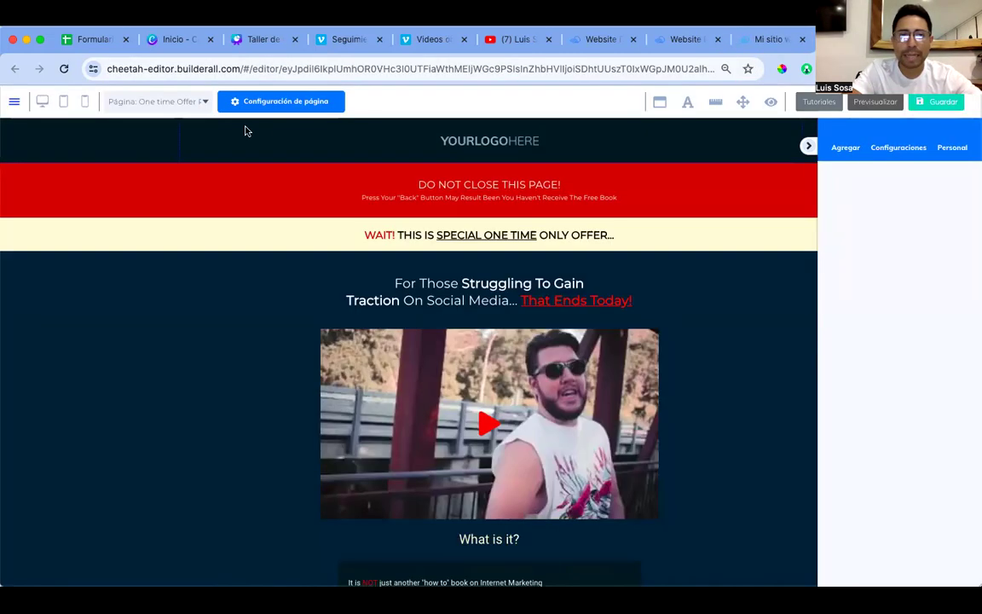
left_click(196, 102)
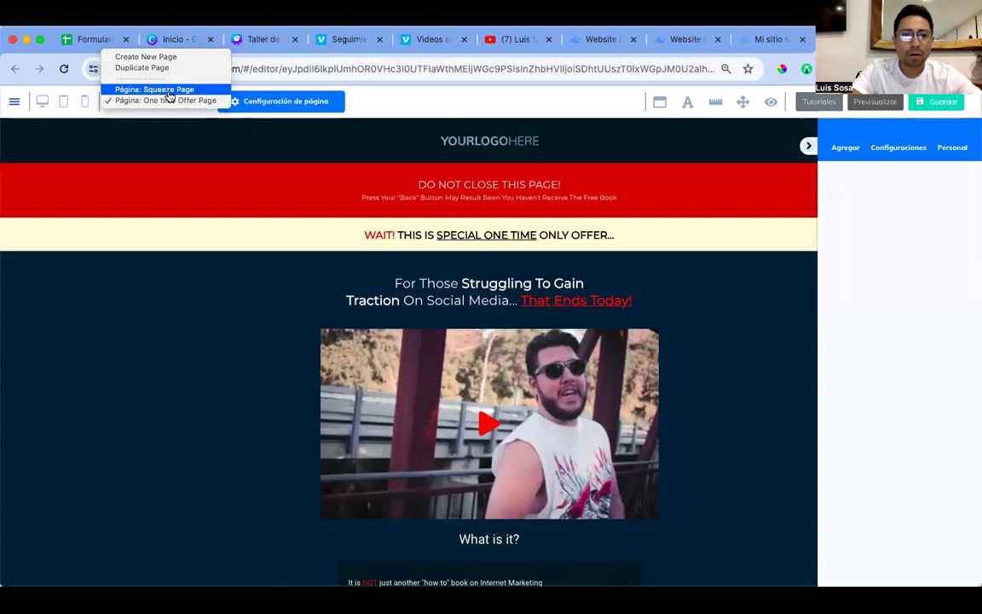
left_click(197, 329)
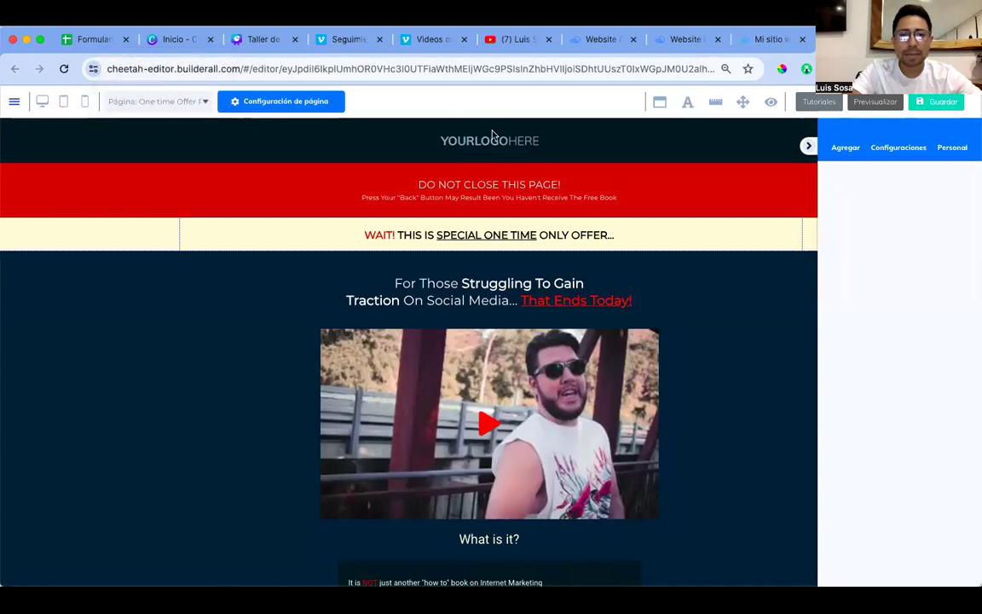
left_click(457, 190)
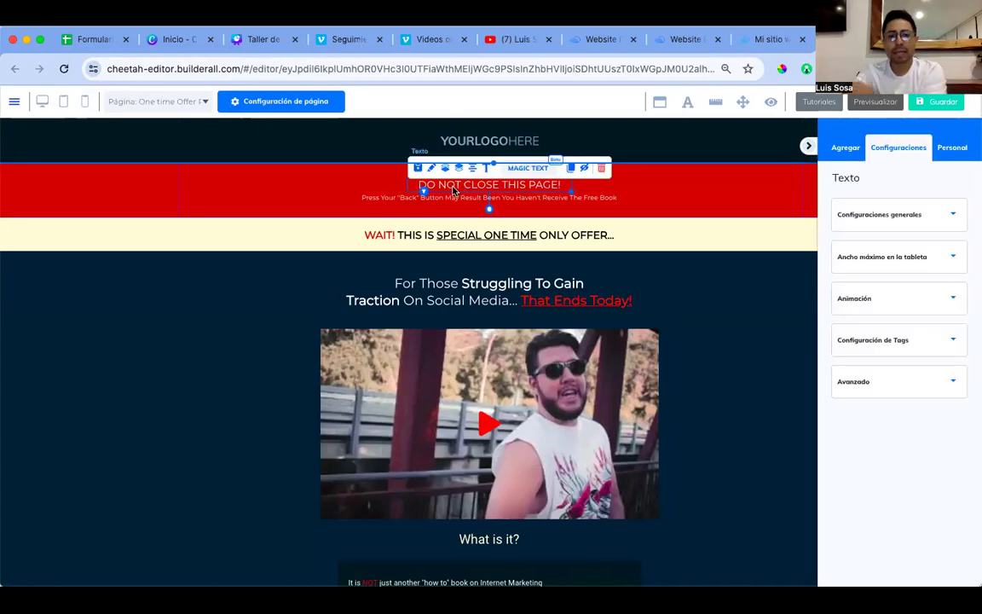
Step: Retype the red banner heading as 'NO CIERRES ESTA PÁGINA!'
double_click(454, 190)
left_click(420, 185)
type("N")
key("shift+End")
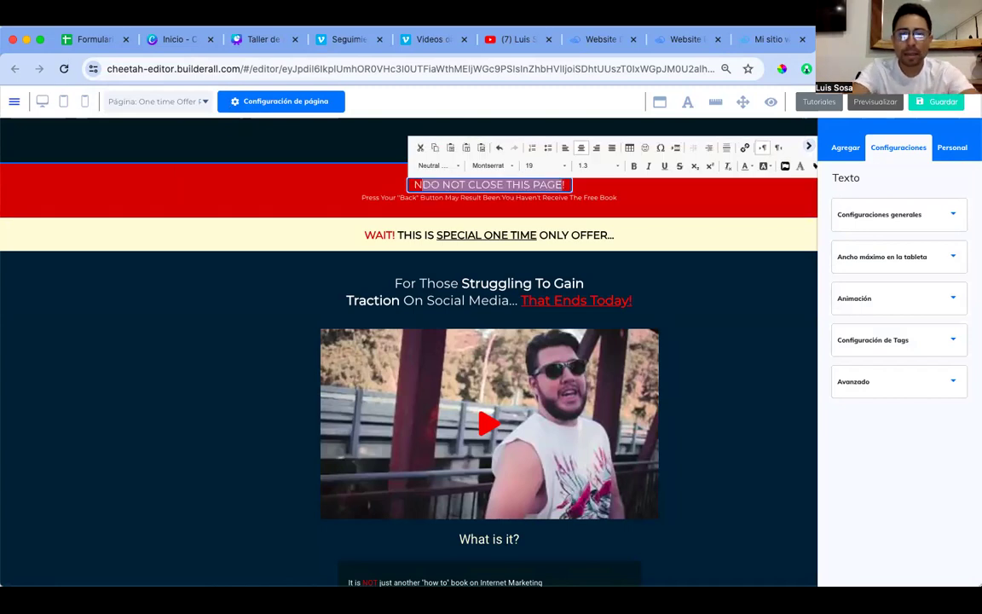
type("o")
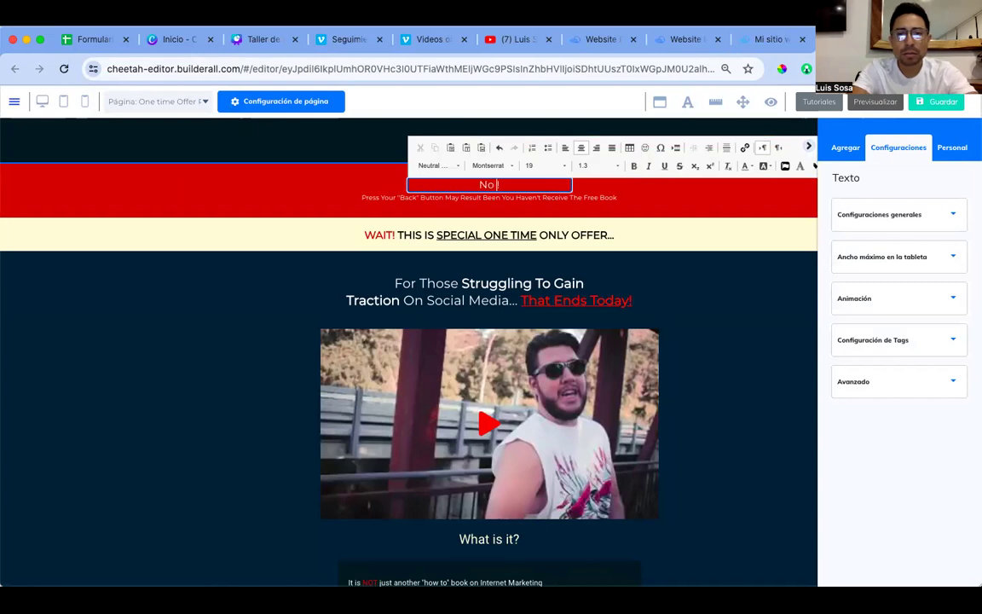
key("BackSpace")
key("BackSpace")
type("O CIERRES ESTA PA")
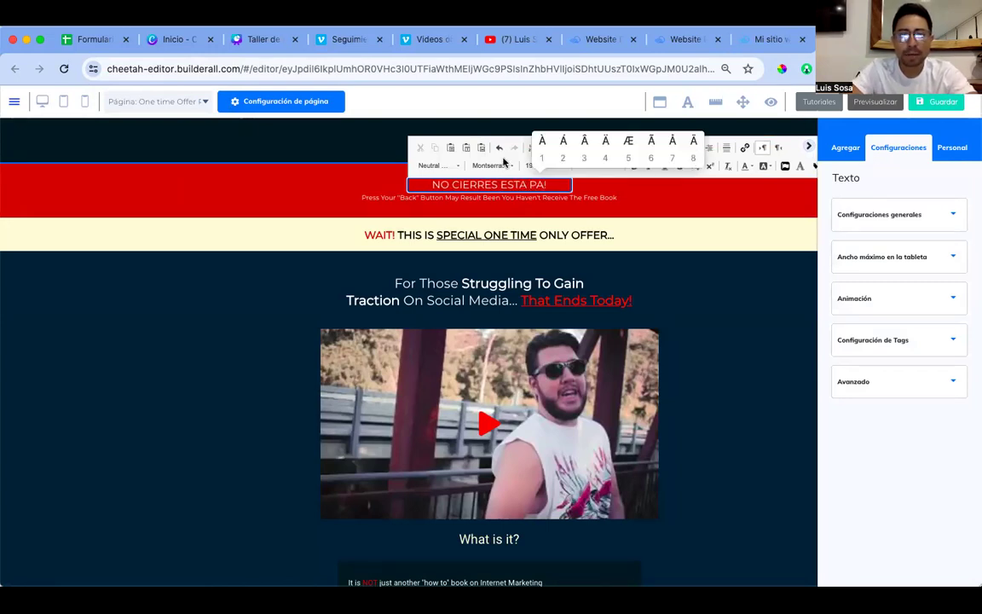
type("2GINA")
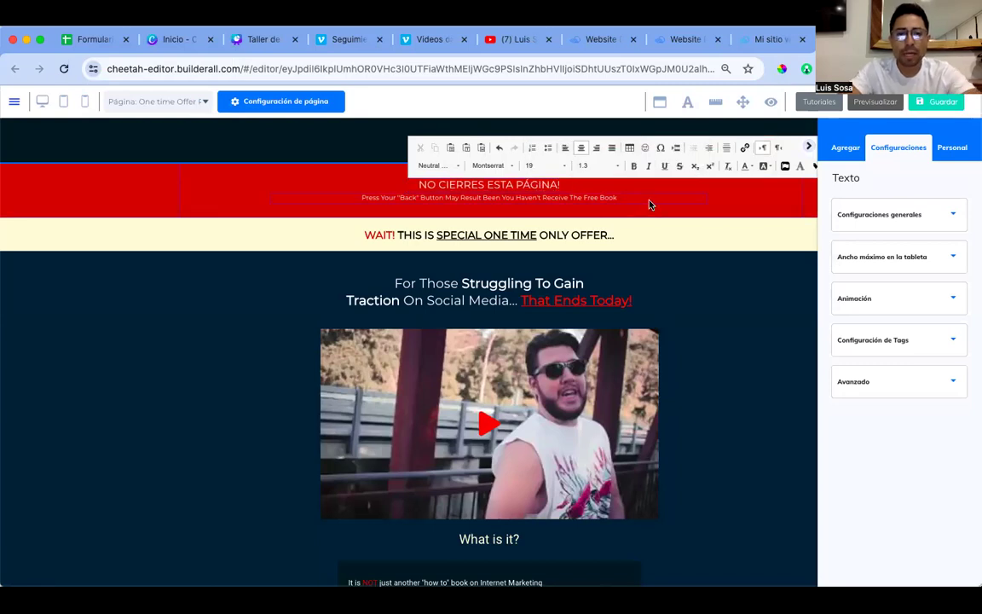
Step: Delete the English 'Press Your Back Button' subtext beneath the banner, confirming with Sí
left_click(365, 207)
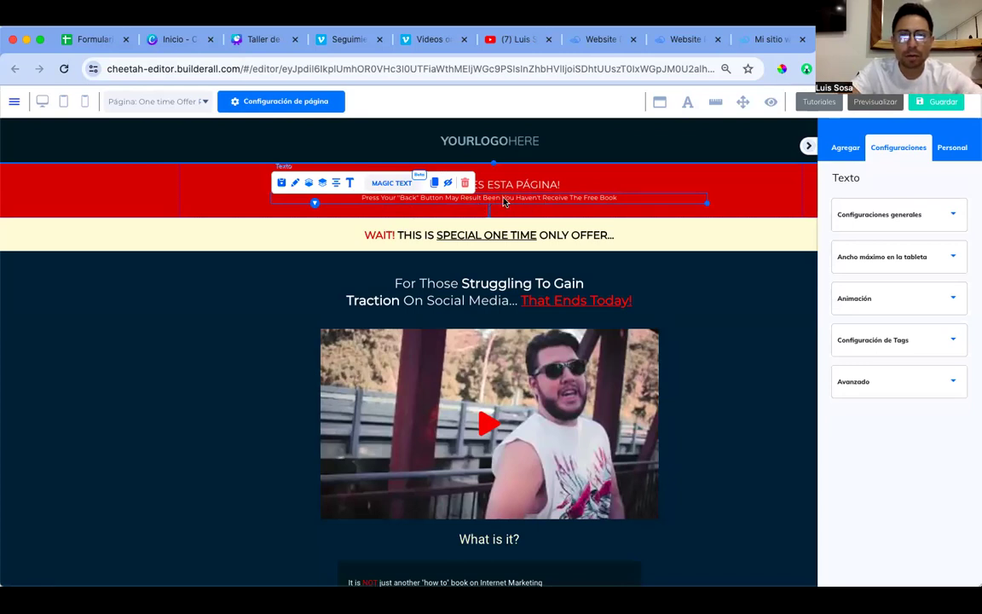
left_click(466, 185)
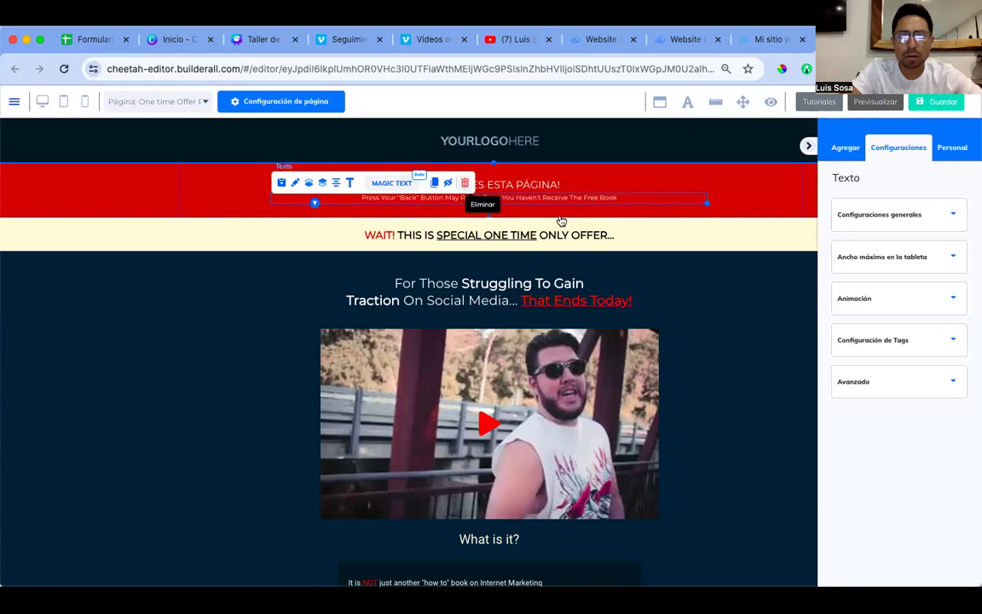
left_click(595, 366)
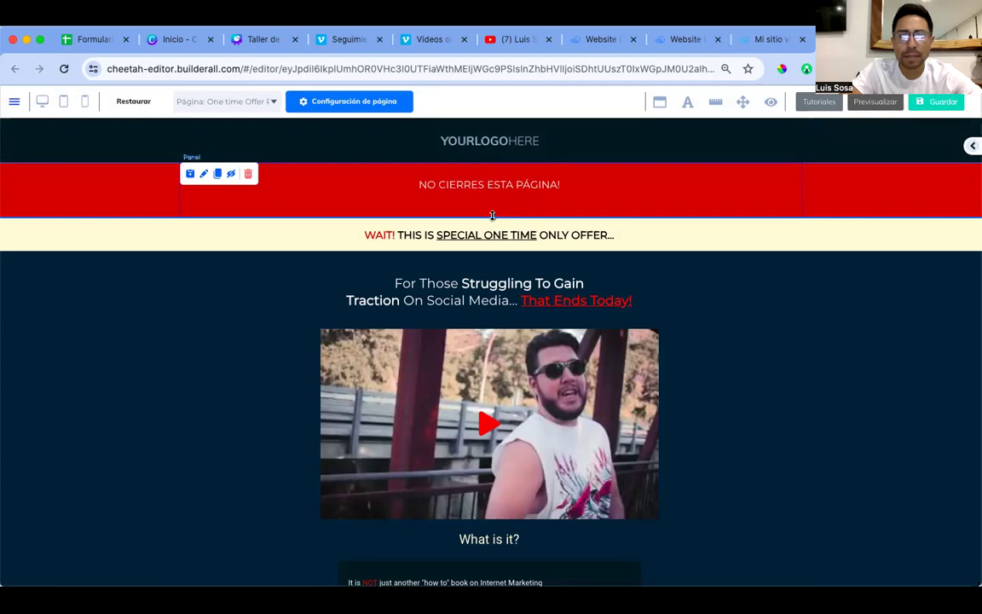
Step: Shorten the red banner and replace the WAIT! headline word with 'ATENCIÓN'
left_click_drag(493, 218, 492, 203)
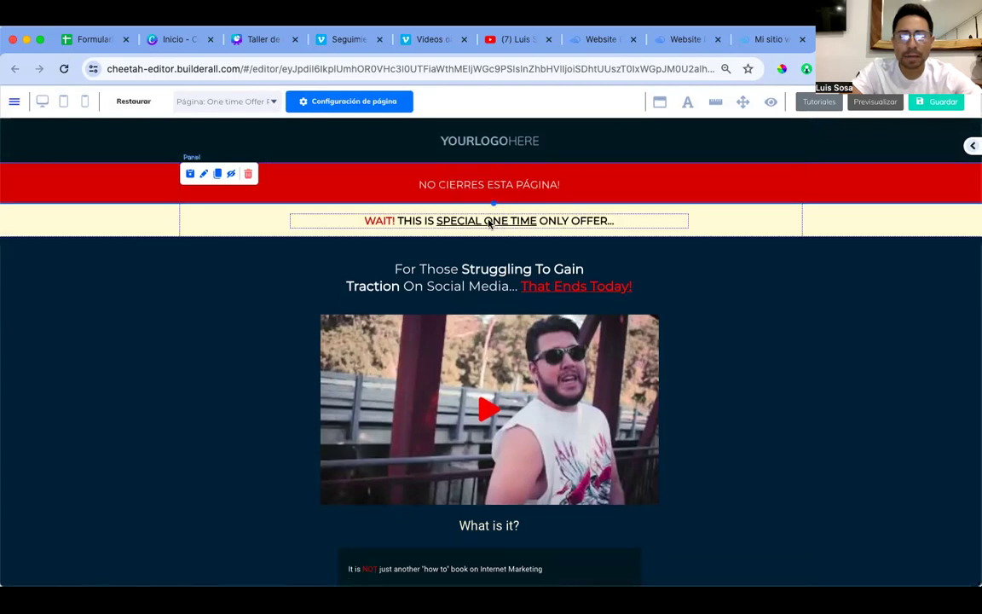
left_click(385, 224)
double_click(382, 221)
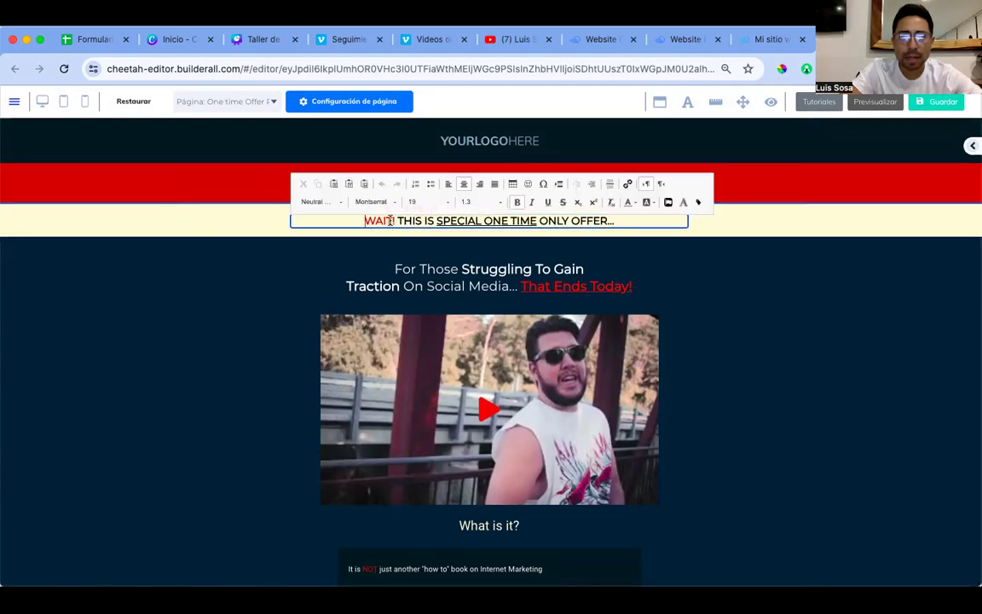
type("ATENCIO")
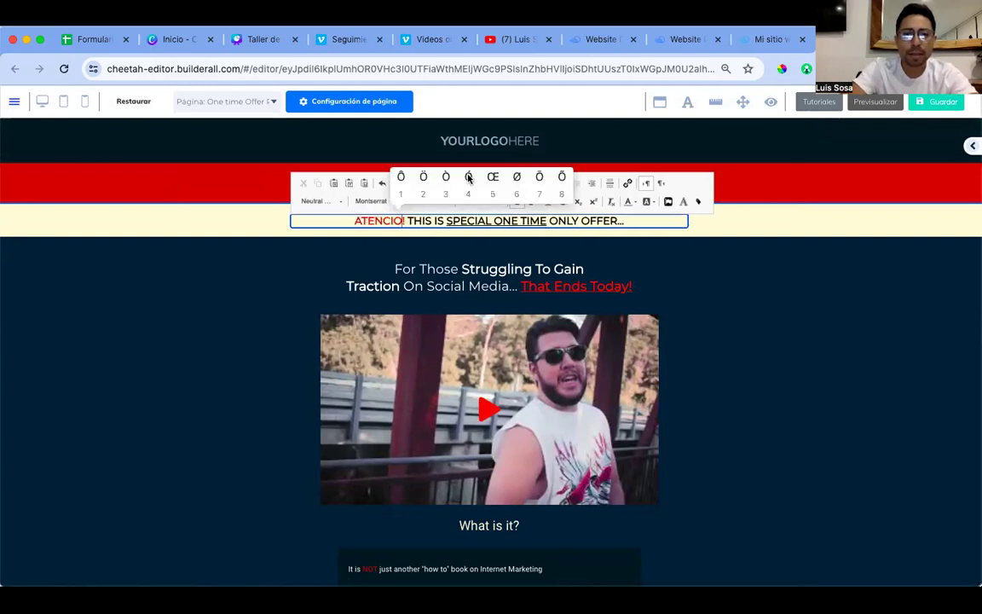
left_click(432, 163)
type("N")
Step: Replace the rest of the headline with 'ESTE VIDEO SOLO ESTÁ DISPONIBLE EN ESTE SITO WEB.'
left_click_drag(412, 221, 630, 230)
type("ESTE")
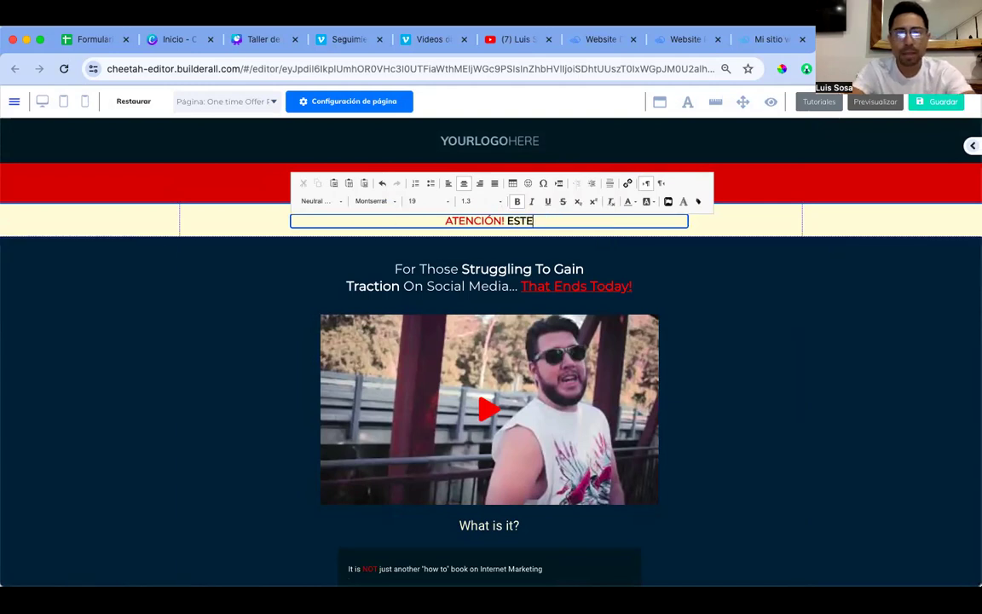
type(" VIDEO SOLO ESTA")
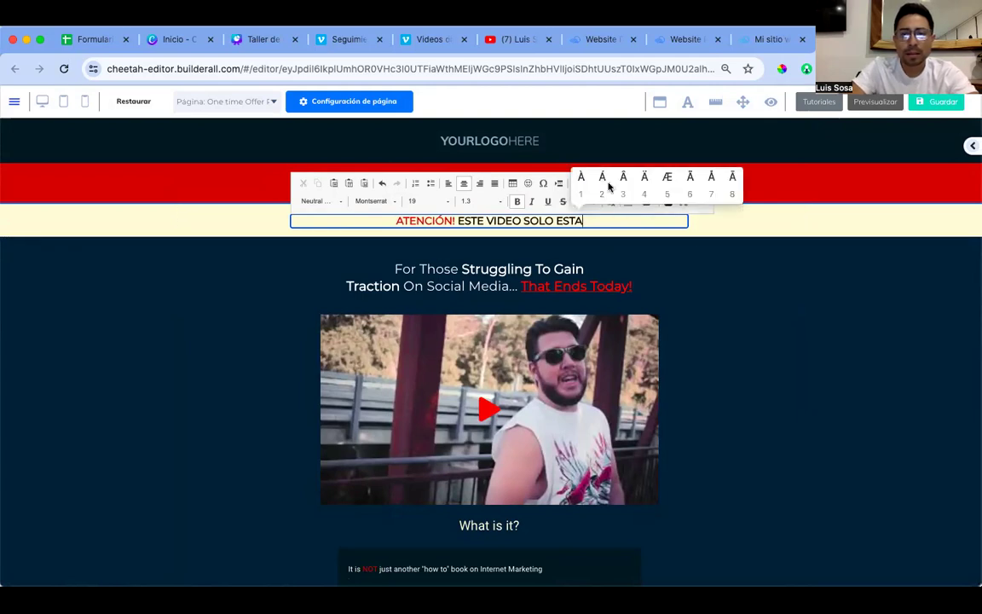
left_click(602, 176)
type("DISPONIBLE ")
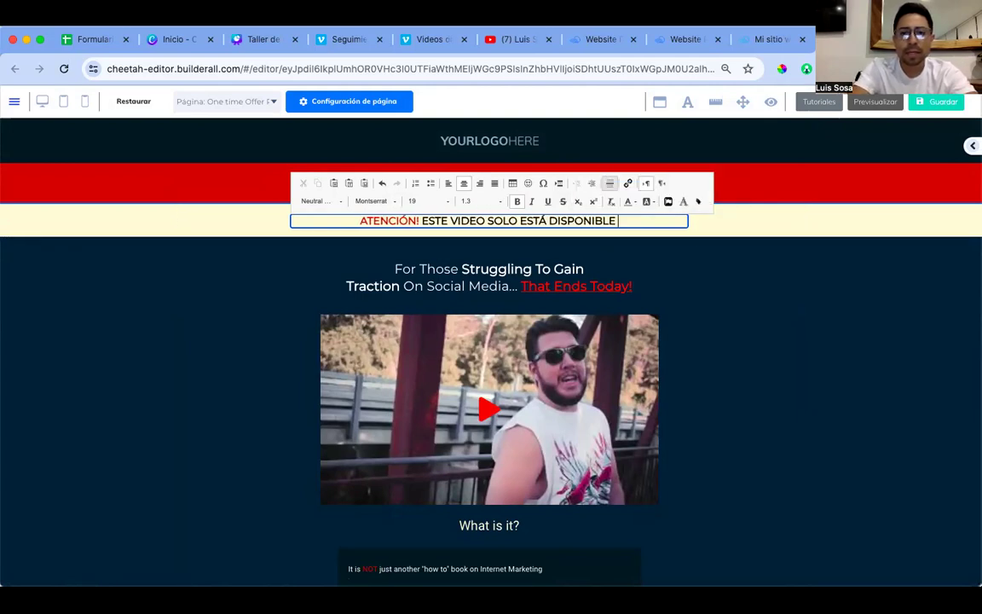
type("EN ESTE SITO WEB.")
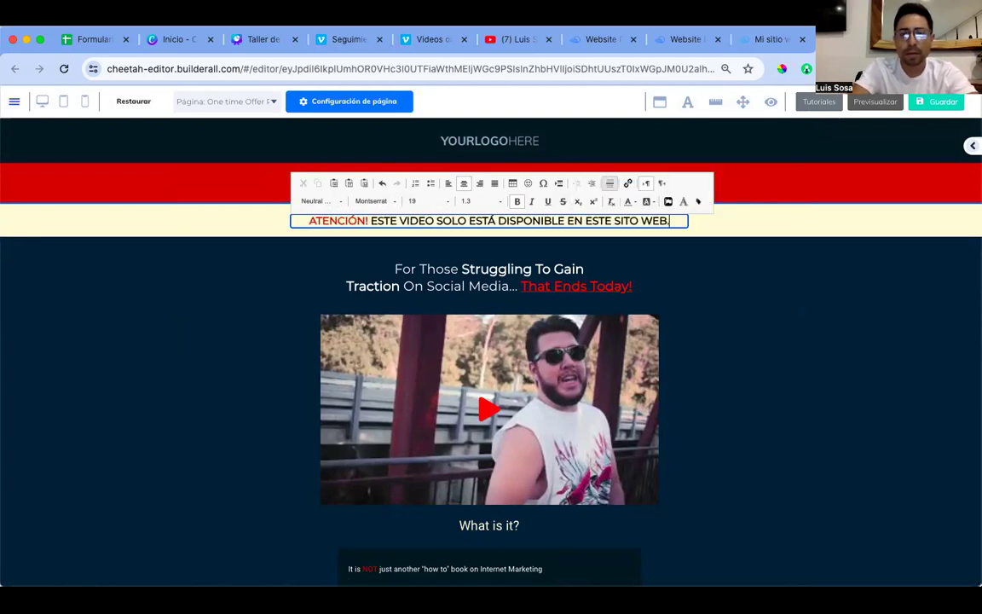
left_click(722, 325)
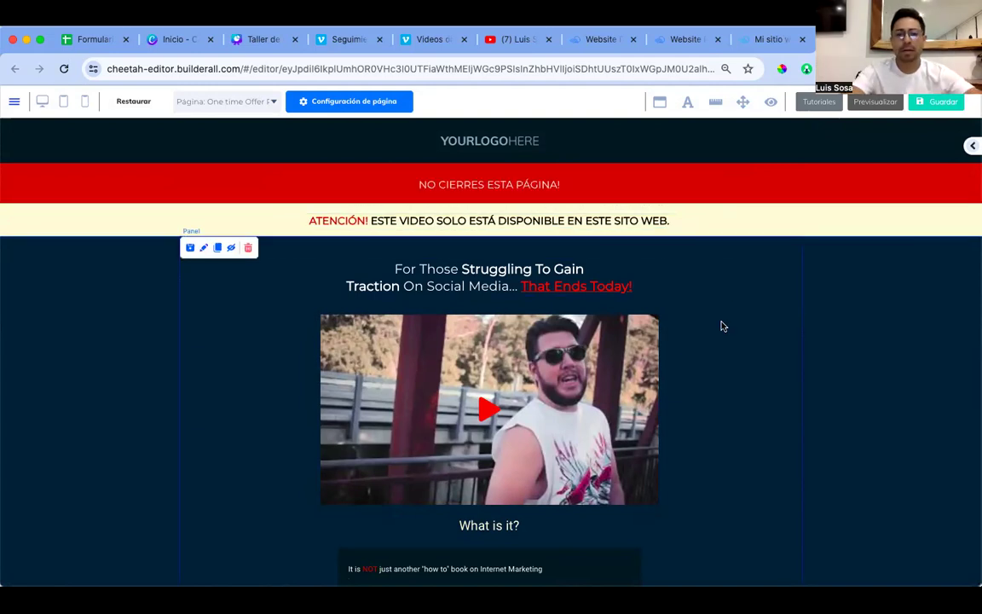
Step: Replace 'For Those' at the start of the video headline with 'Te revelo mi'
left_click(420, 268)
triple_click(420, 268)
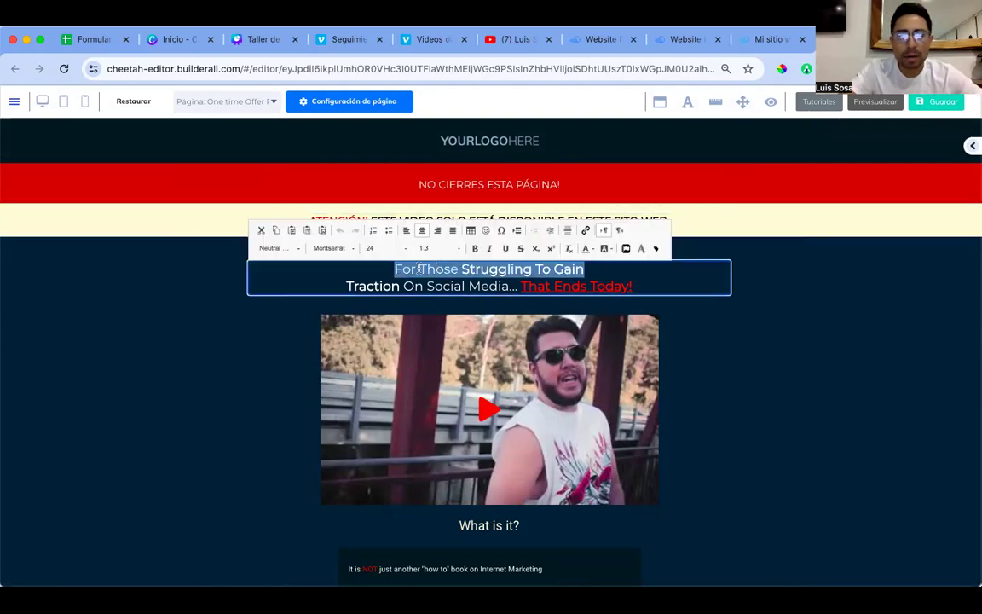
key("super+a")
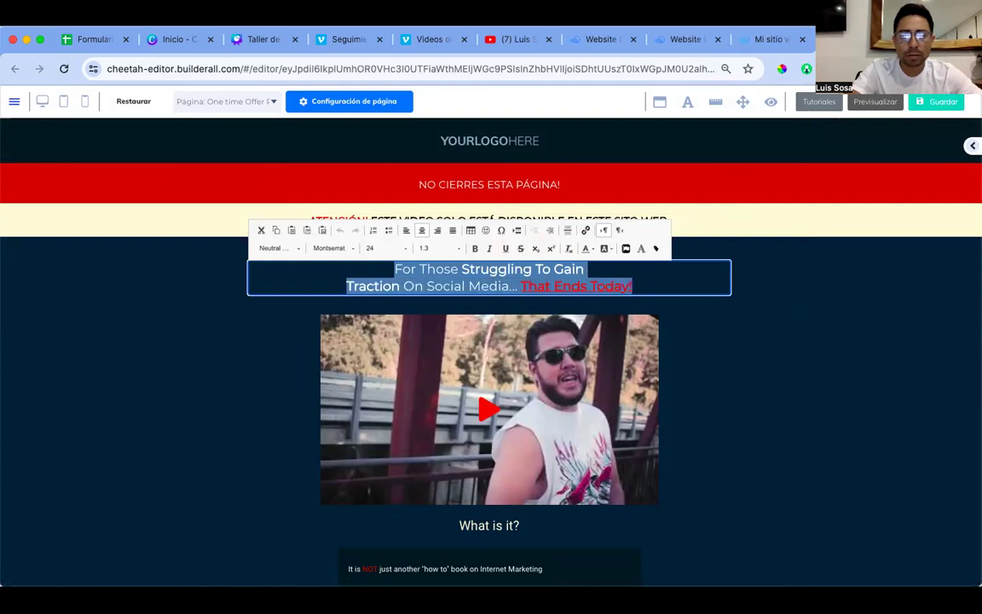
left_click(459, 269)
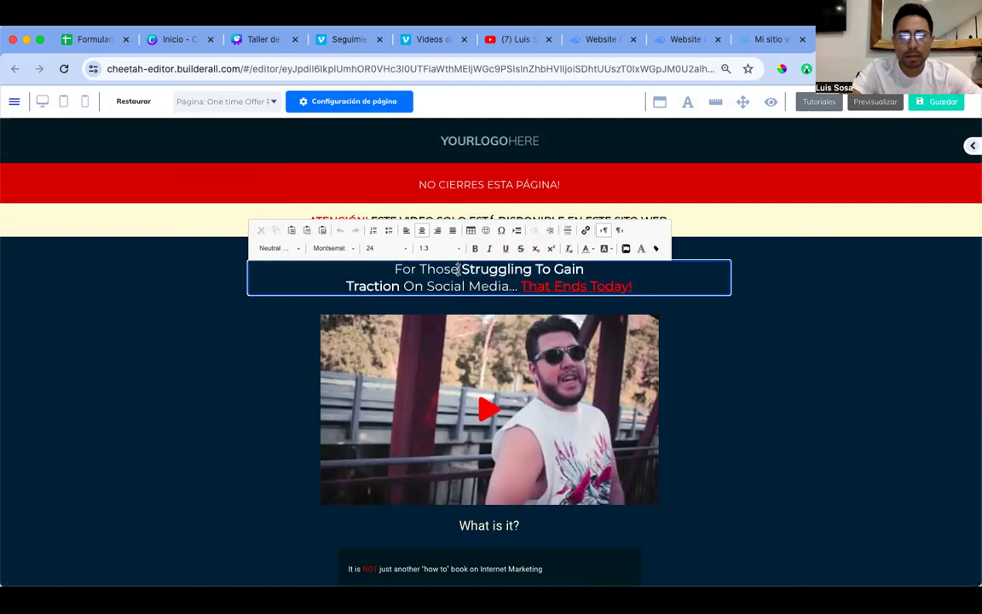
left_click_drag(459, 268, 395, 269)
type("T")
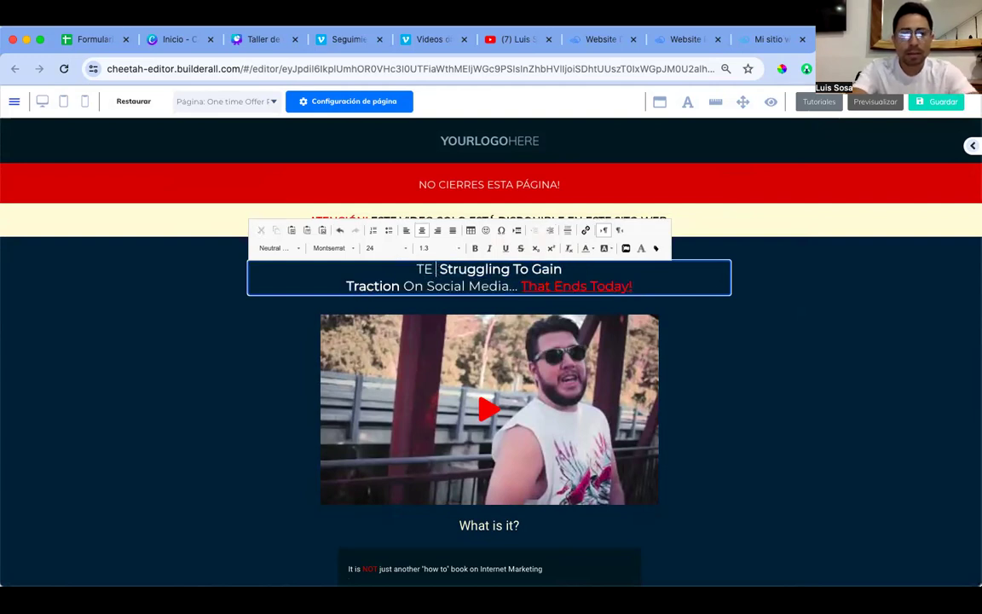
type("e revelo m")
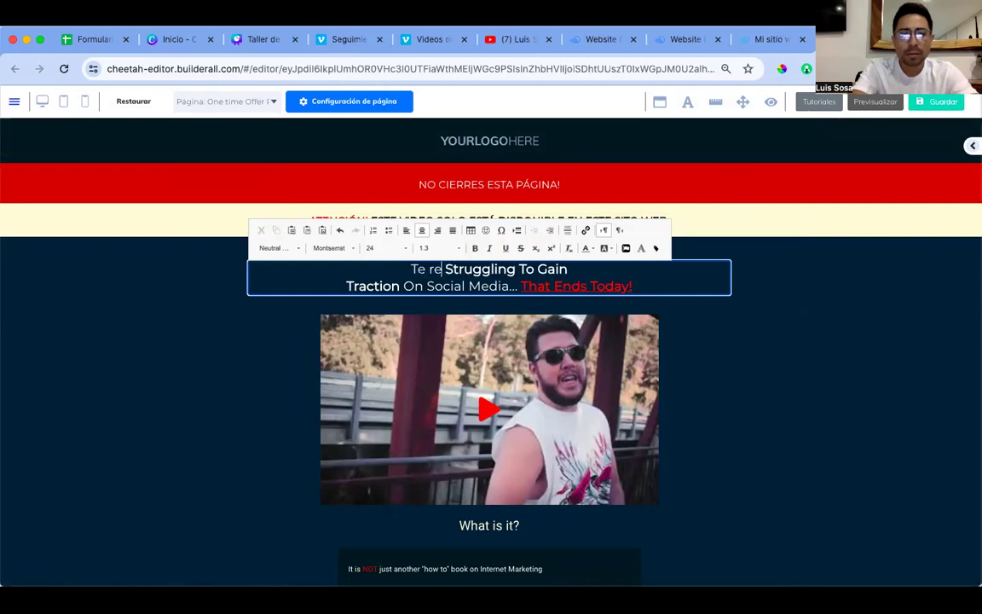
type("i")
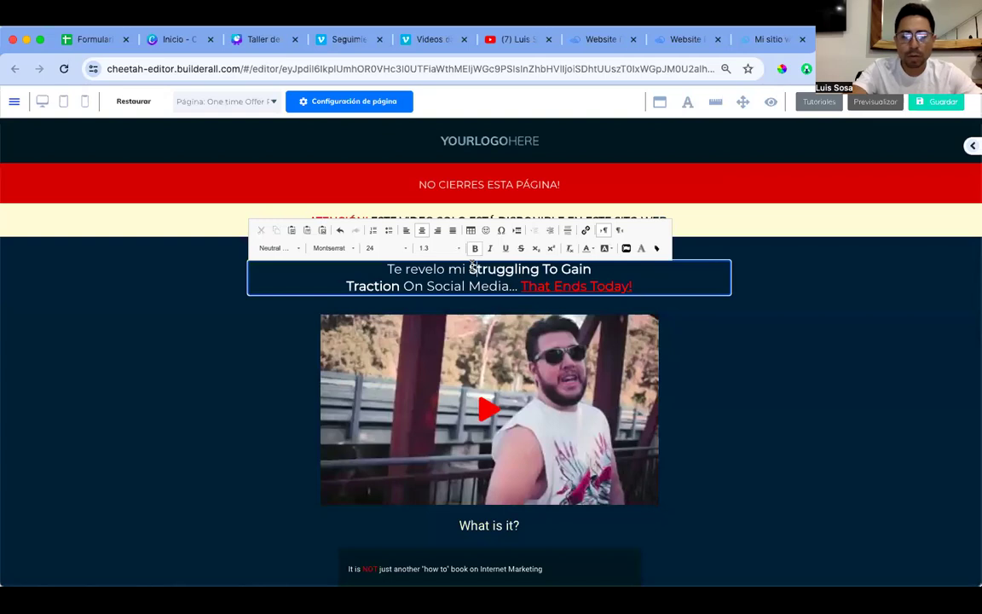
Step: Start replacing 'Struggling To Gain Traction' with an M, removing leftover English letters
left_click(473, 267)
type("M")
key("Left")
key("BackSpace")
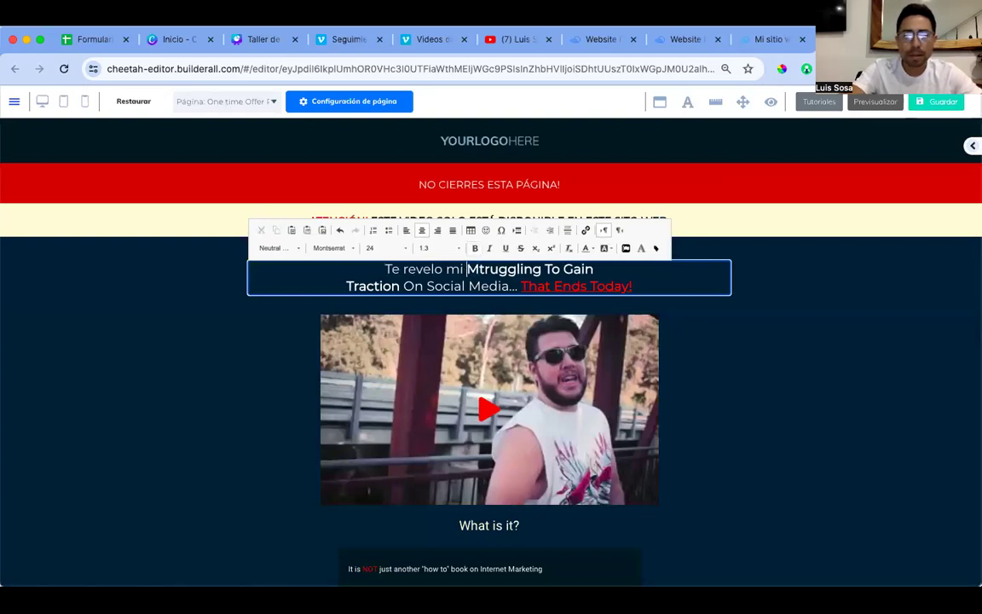
key("shift+Down")
key("shift+Left")
key("shift+Left")
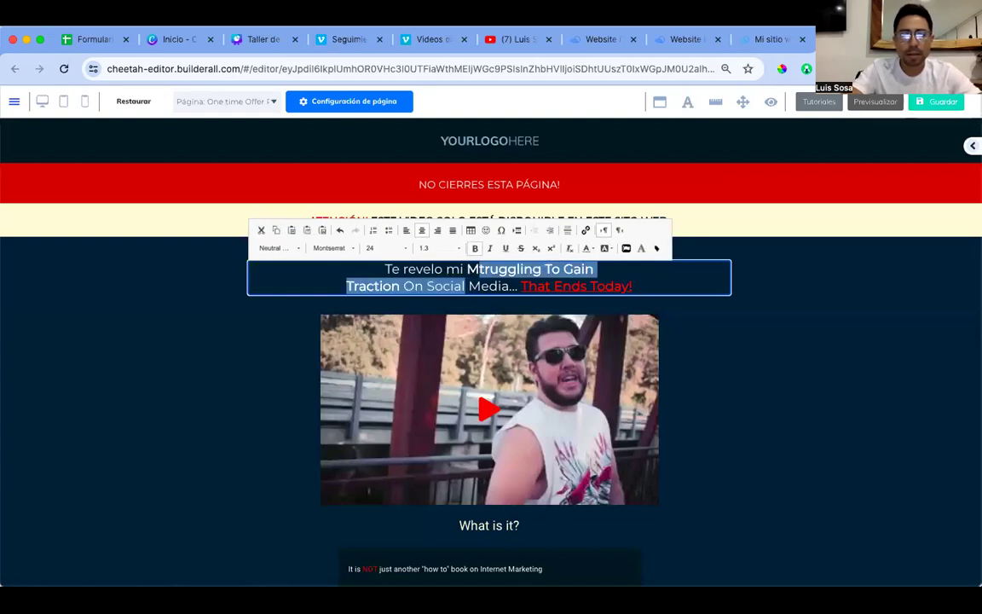
key("shift+Left")
key("shift+Left")
key("shift+Left")
key("shift+Left")
key("shift+Left")
key("shift+Left")
key("shift+Left")
key("shift+Left")
key("shift+Left")
key("shift+Left")
key("shift+Left")
key("shift+Left")
key("shift+Right")
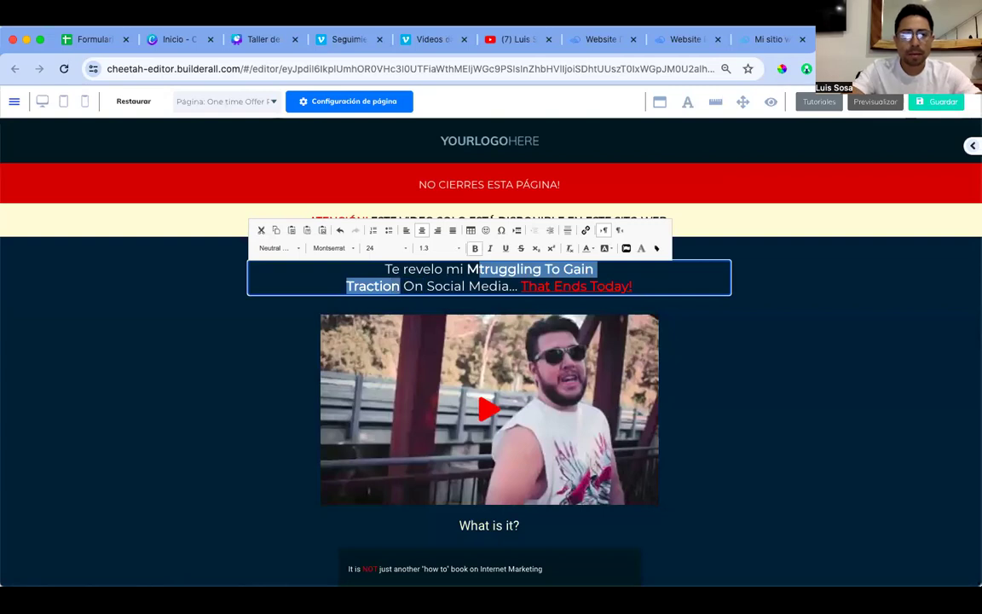
key("super+l")
type("emojiterra.com/es/")
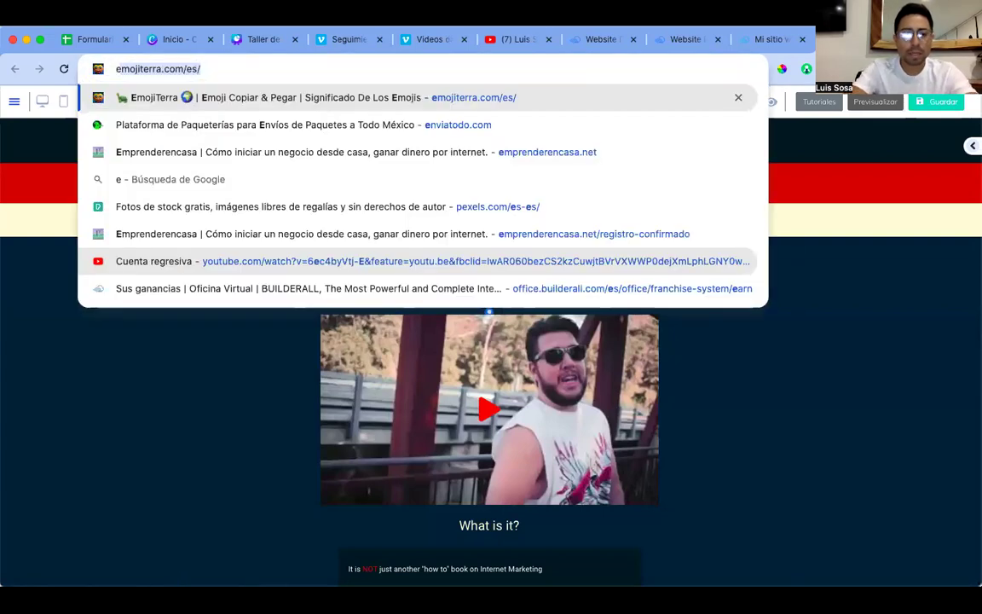
left_click(427, 267)
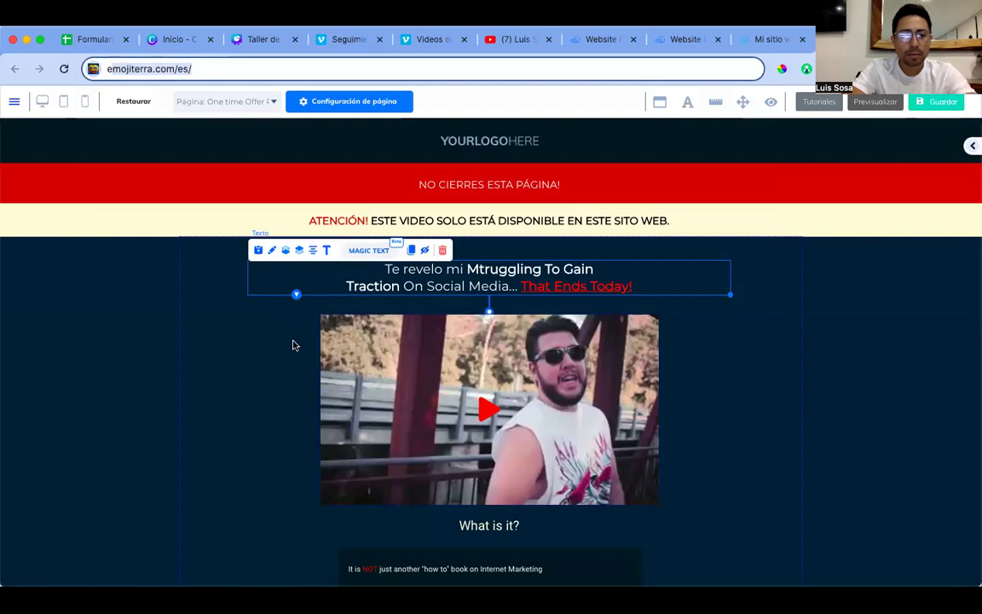
left_click(495, 254)
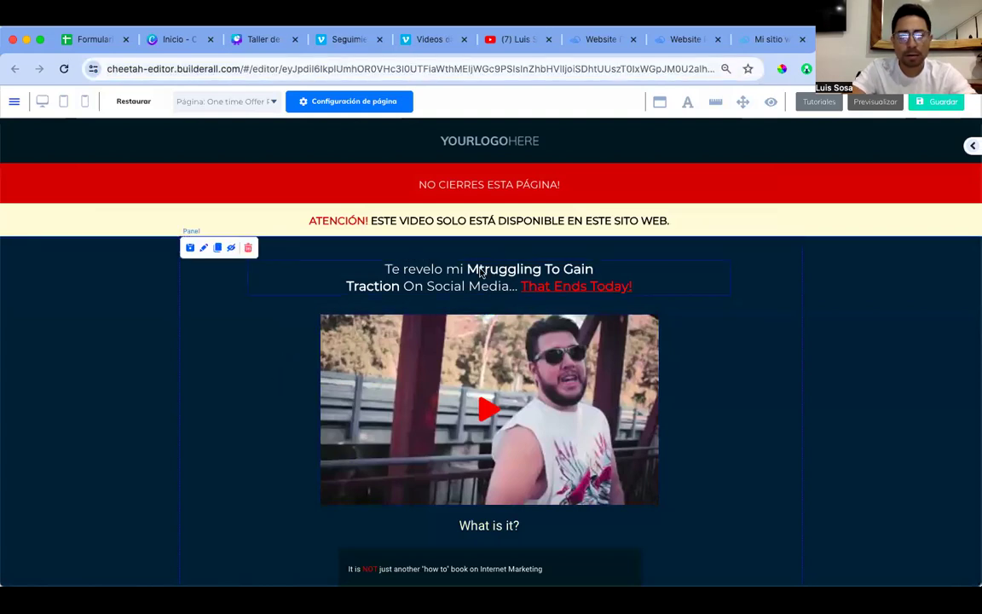
Step: Type 'MÉTODO PROBADO para construir una gran organización en network marketing' over the English text
double_click(483, 271)
left_click_drag(481, 269, 398, 288)
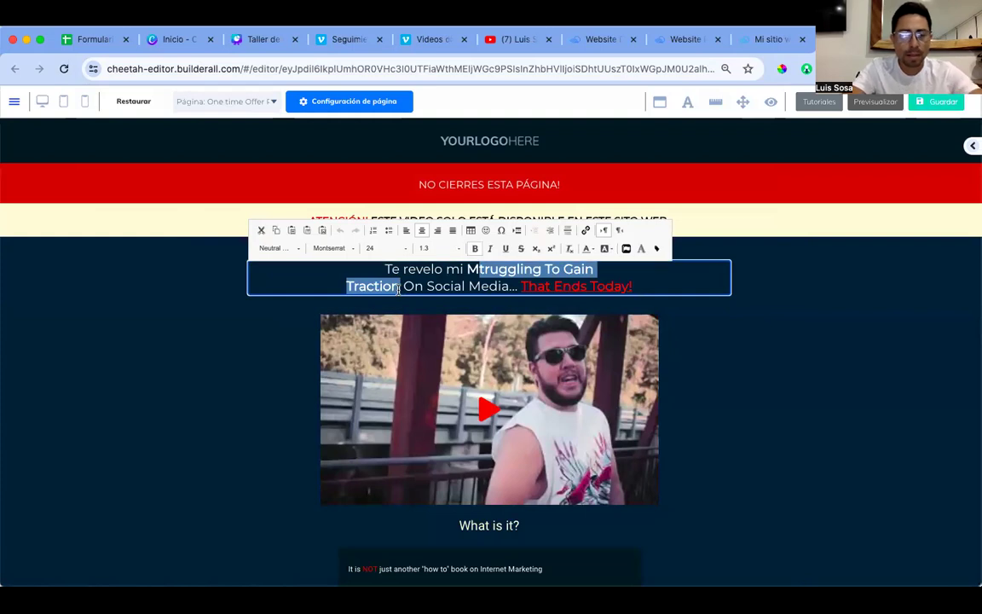
type("E")
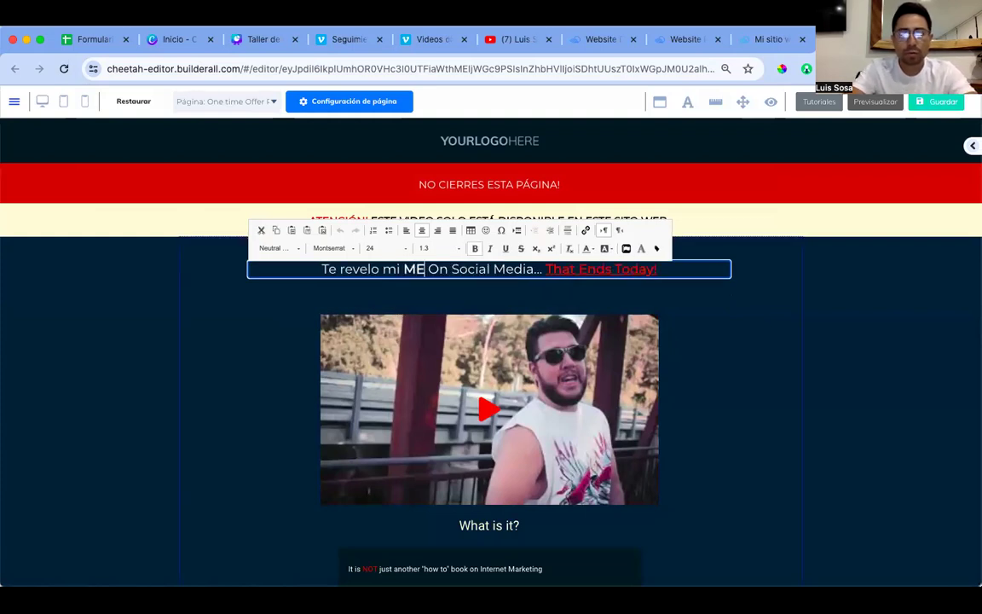
left_click(442, 221)
type("TODO PROBADO PA")
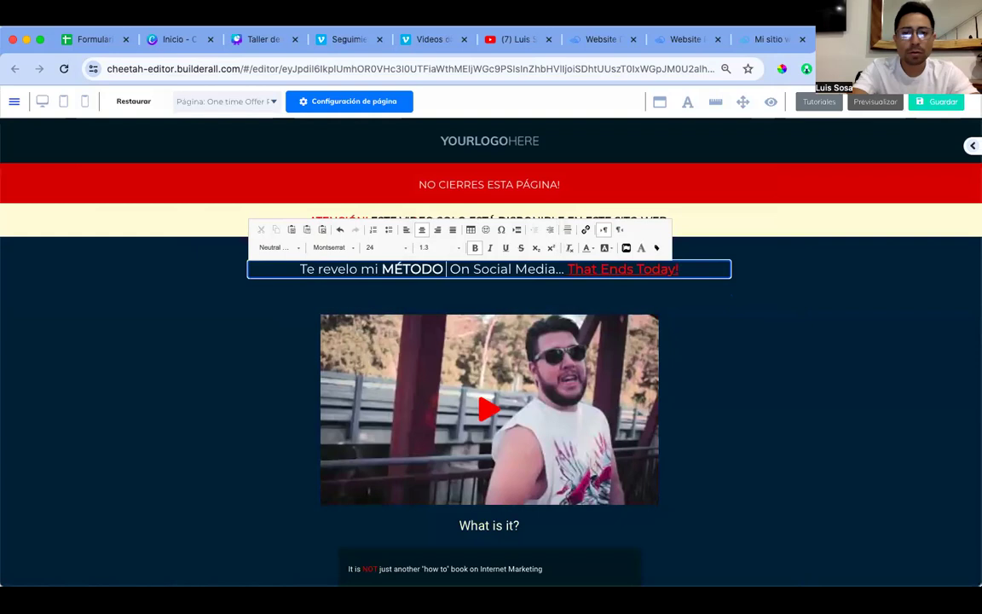
type("RA")
key("BackSpace")
key("BackSpace")
key("BackSpace")
key("BackSpace")
key("BackSpace")
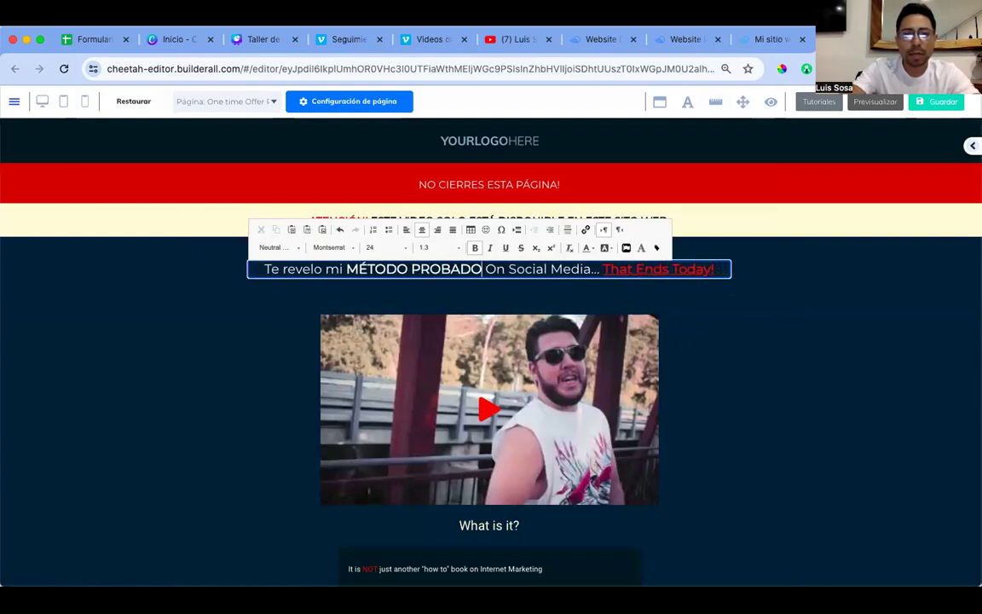
key("Delete")
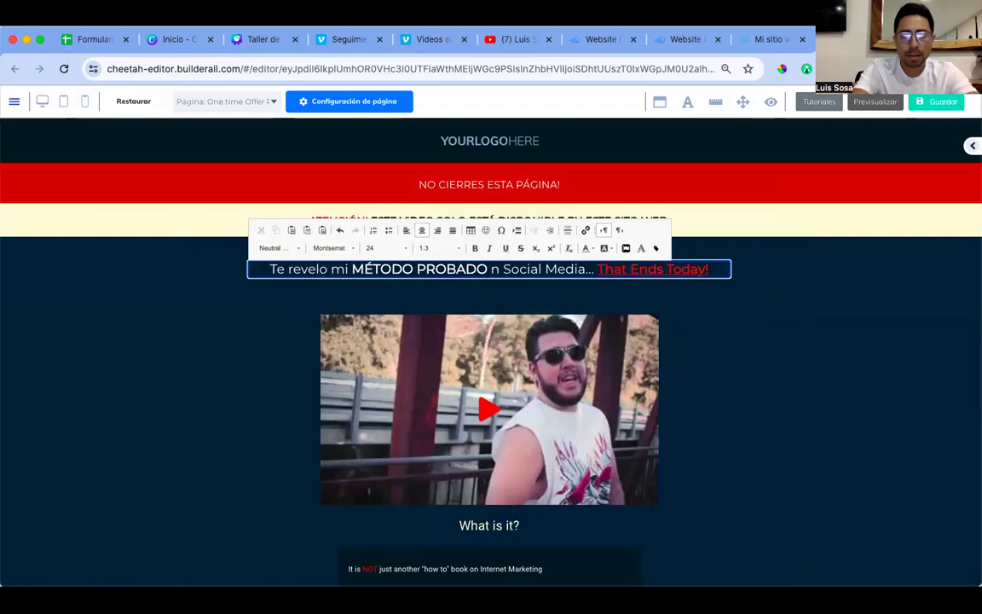
type("p")
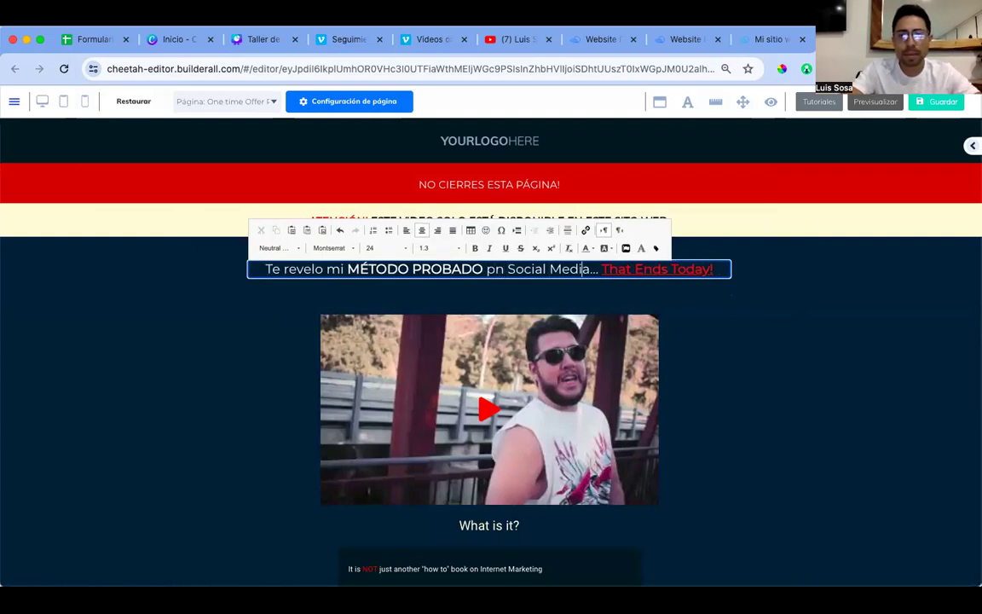
key("BackSpace")
key("BackSpace")
key("BackSpace")
key("BackSpace")
key("BackSpace")
key("BackSpace")
key("BackSpace")
key("BackSpace")
key("BackSpace")
key("BackSpace")
key("BackSpace")
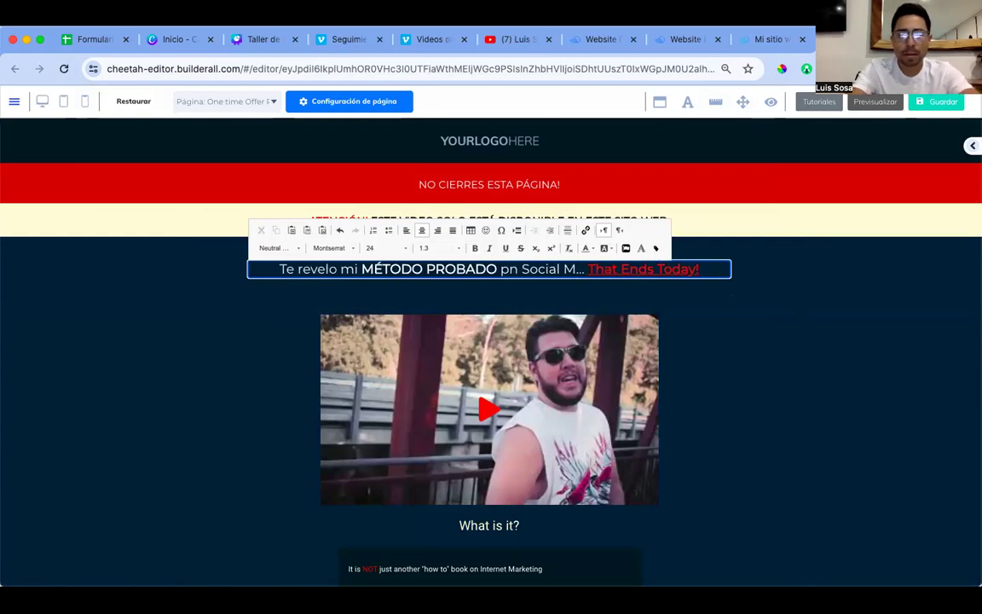
key("BackSpace")
key("BackSpace")
key("BackSpace")
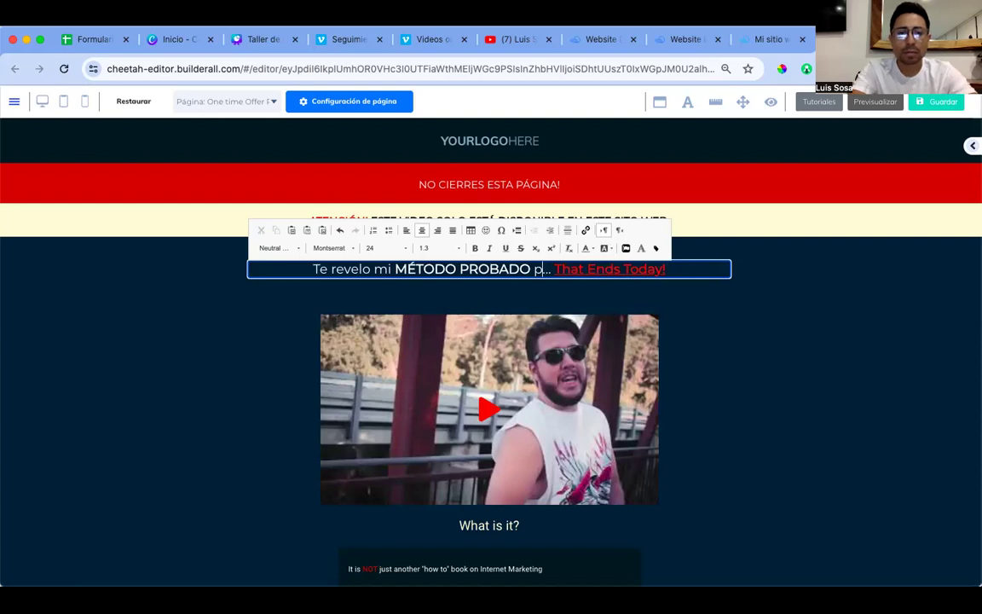
type("ara construir una")
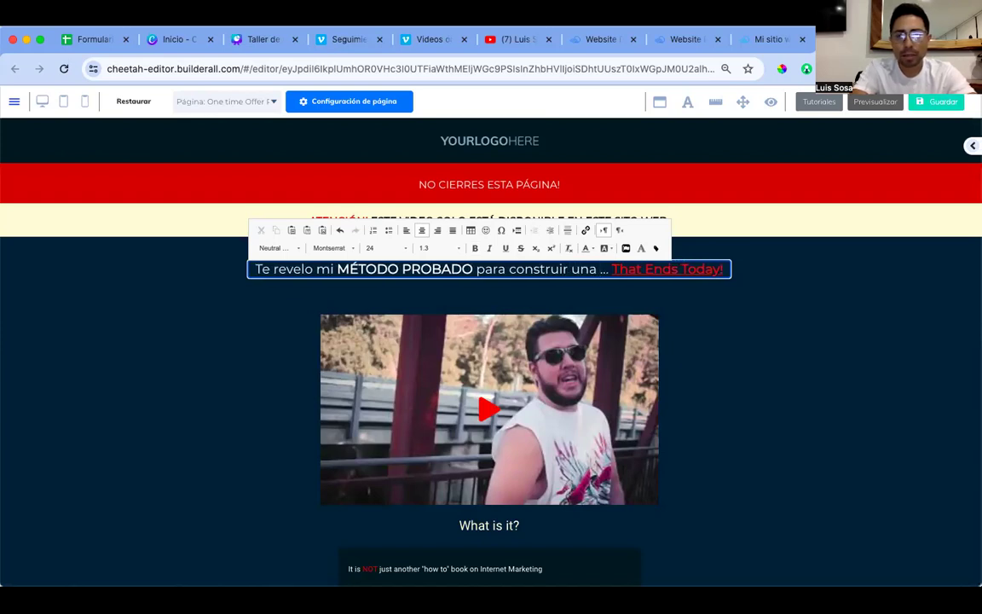
type(" gran organizacio")
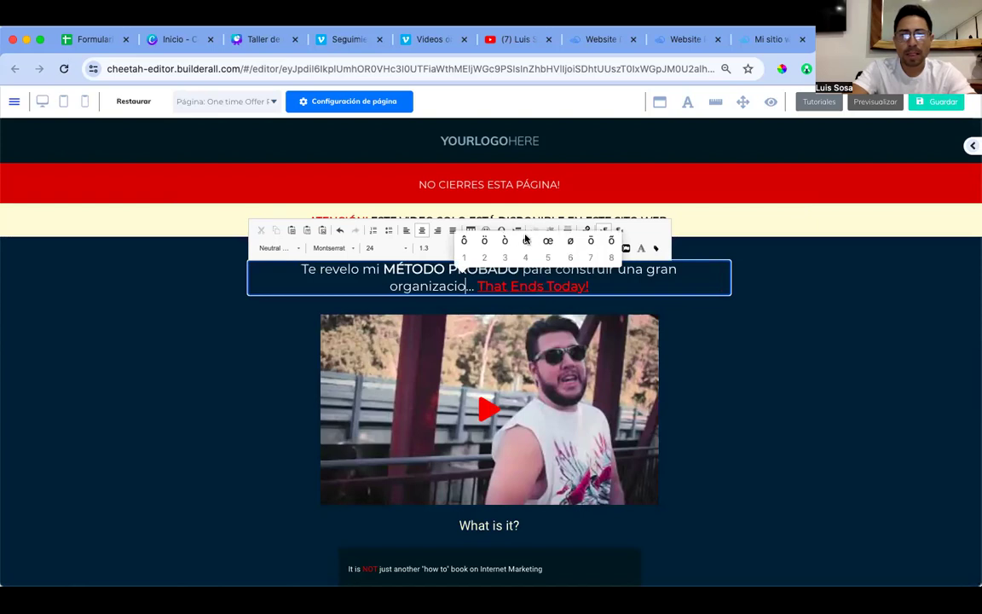
type("4n e")
type("n netowr")
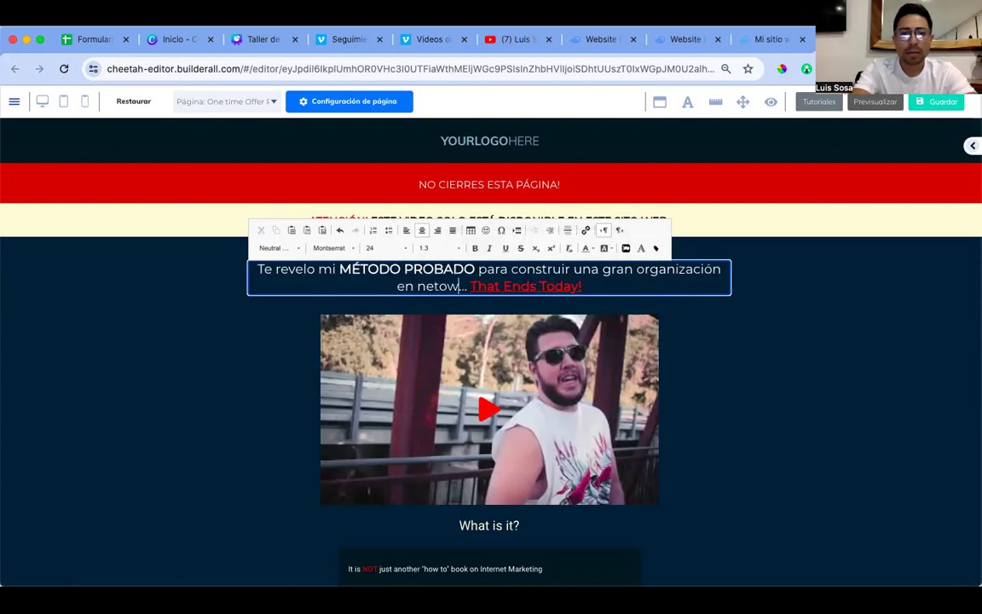
key("BackSpace")
type("or marketing")
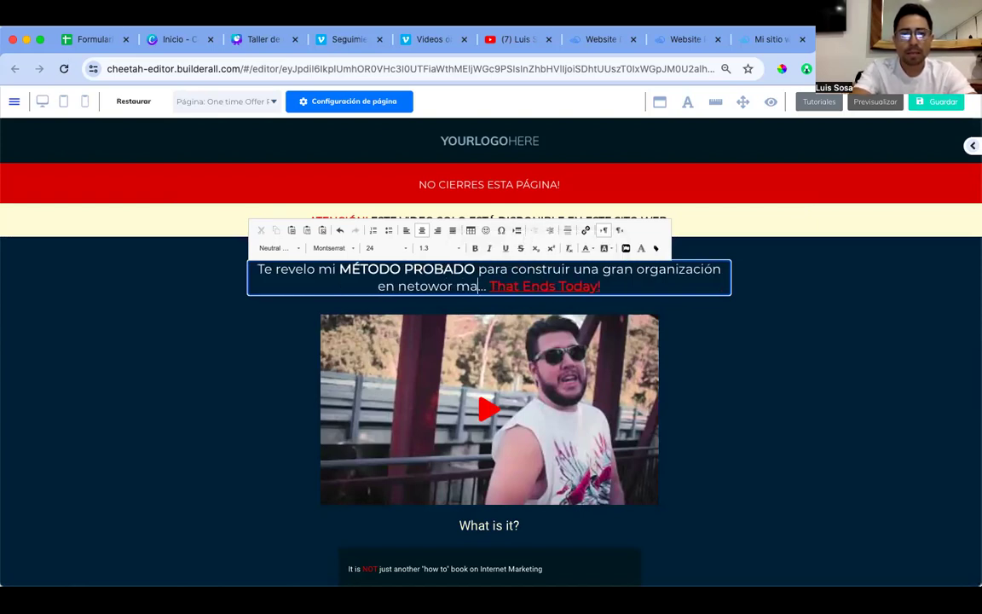
Step: Replace the red 'That Ends Today' phrase with 'Incluso sin salir de casa' and reselect it
double_click(535, 286)
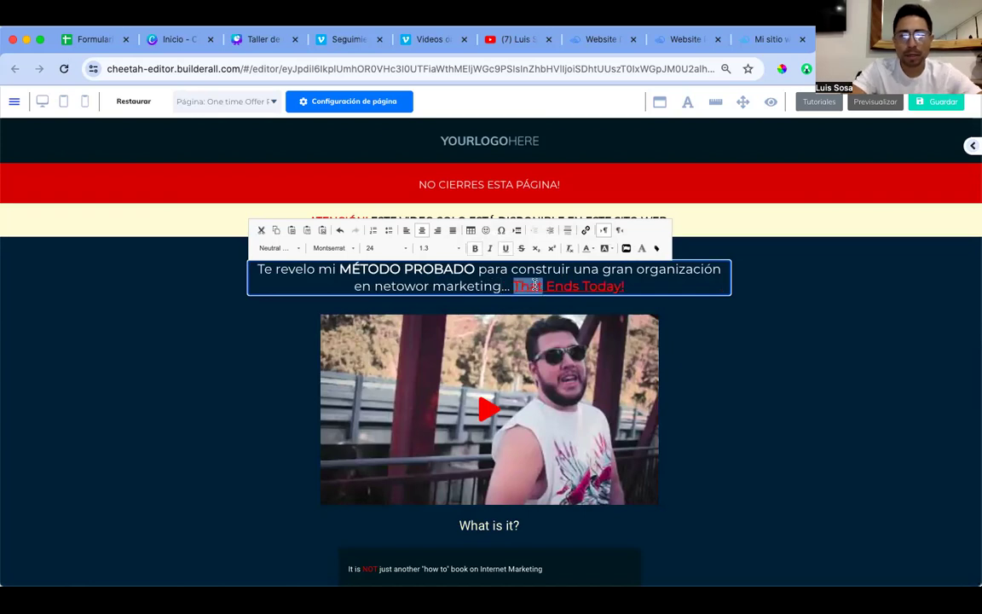
key("shift+Right")
key("shift+Right")
key("shift+Right")
key("shift+Right")
key("shift+Right")
key("shift+Right")
key("shift+Right")
key("shift+Right")
key("shift+Right")
key("shift+Right")
key("shift+Right")
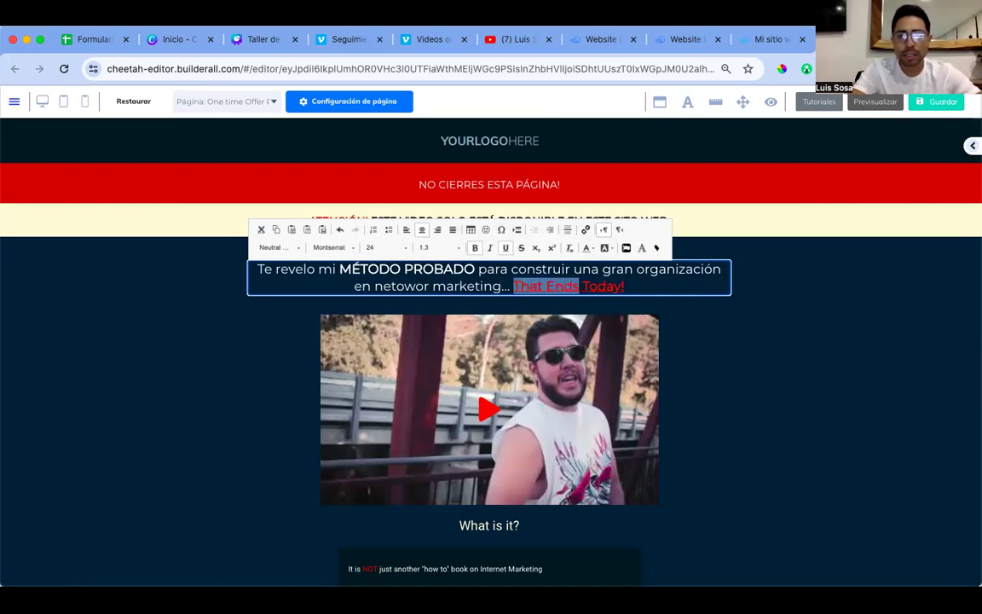
type("Inc")
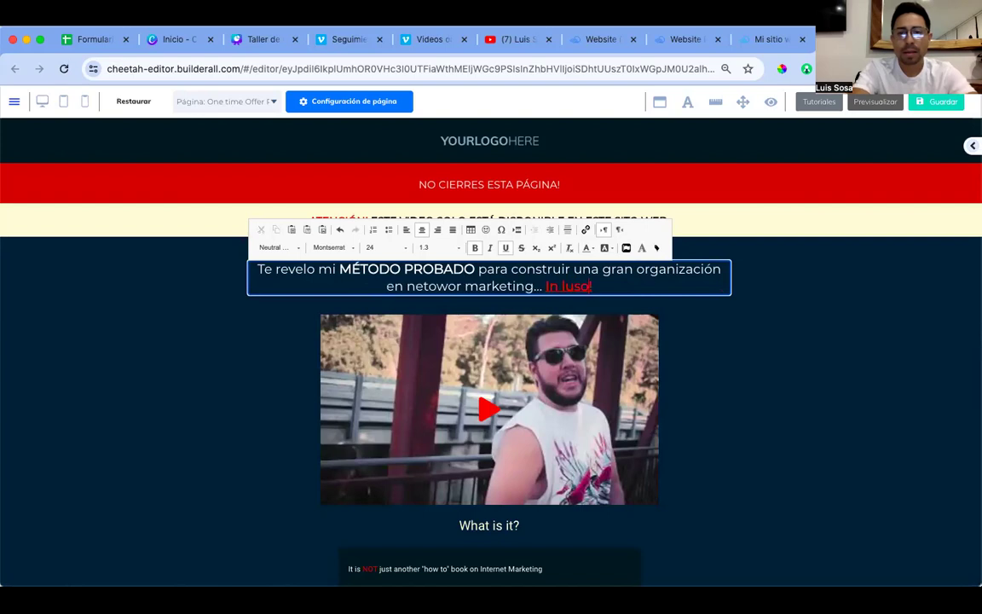
type("luso sin salir del")
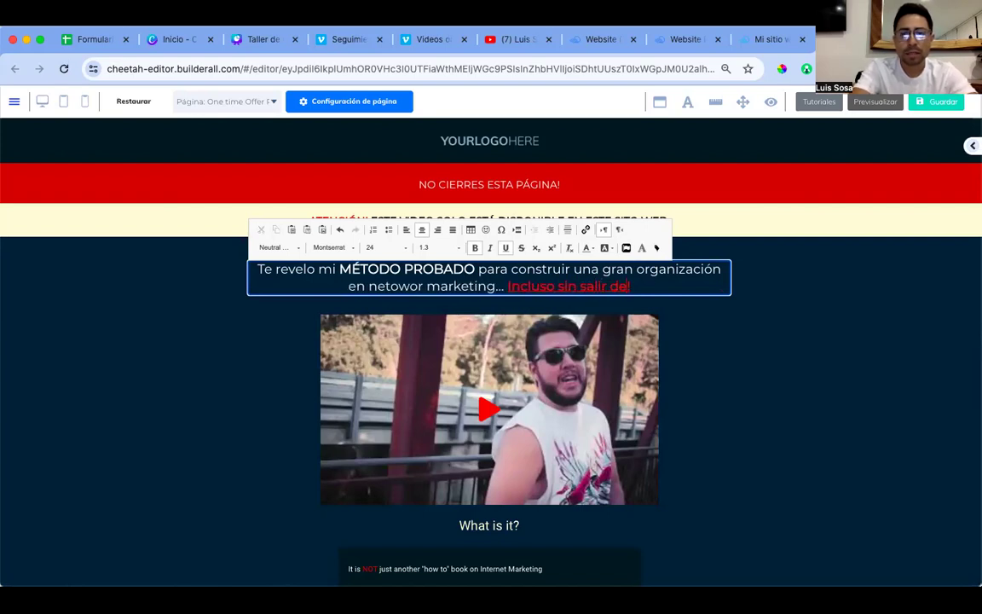
key("BackSpace")
type("casa")
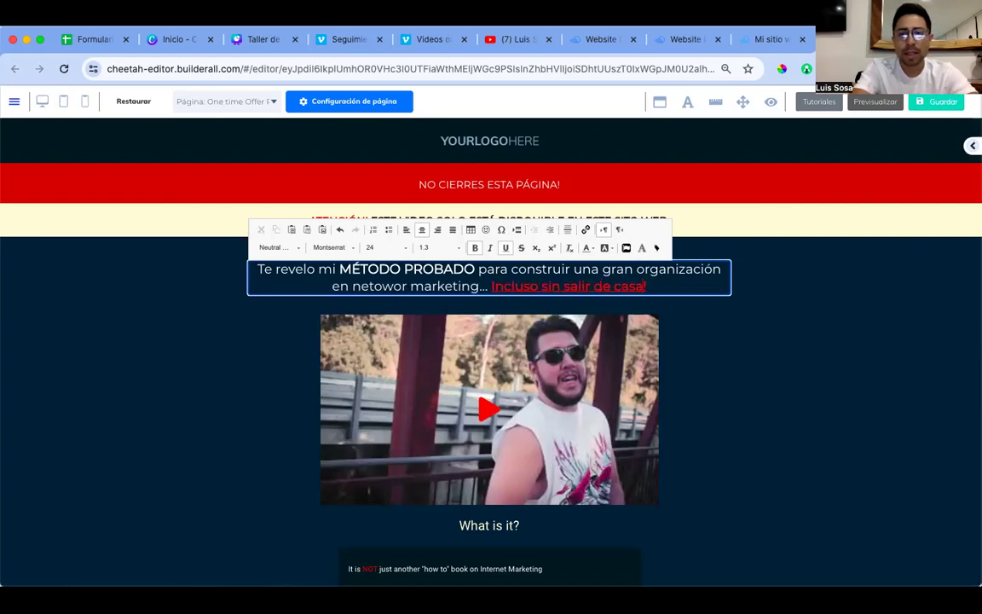
left_click(728, 354)
left_click(636, 288)
left_click(635, 288)
left_click_drag(636, 287, 492, 282)
Step: Join 'Incluso sin salir de casa!' onto the previous headline line and recolour it
left_click(586, 248)
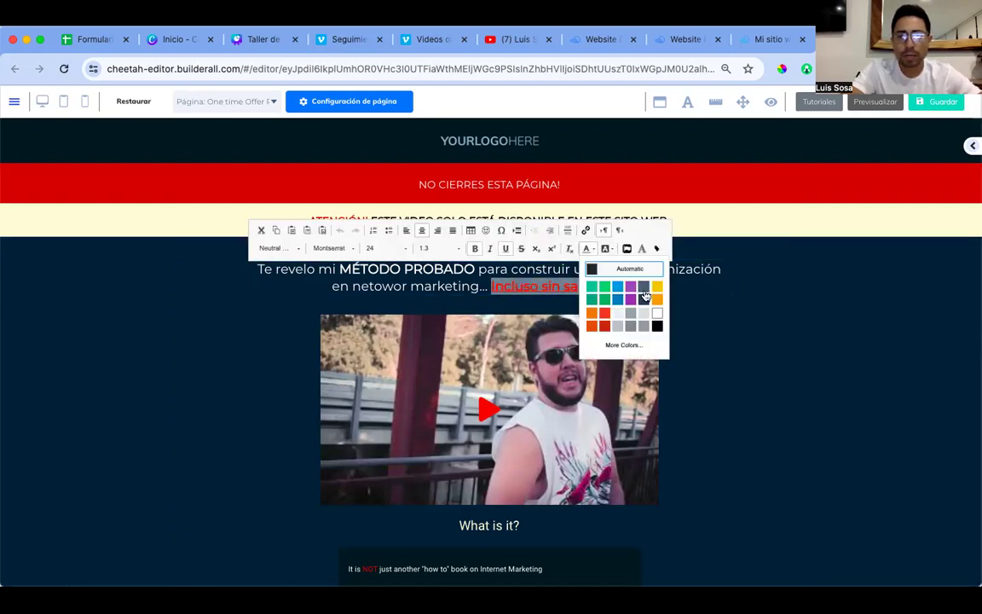
left_click(691, 304)
left_click(722, 341)
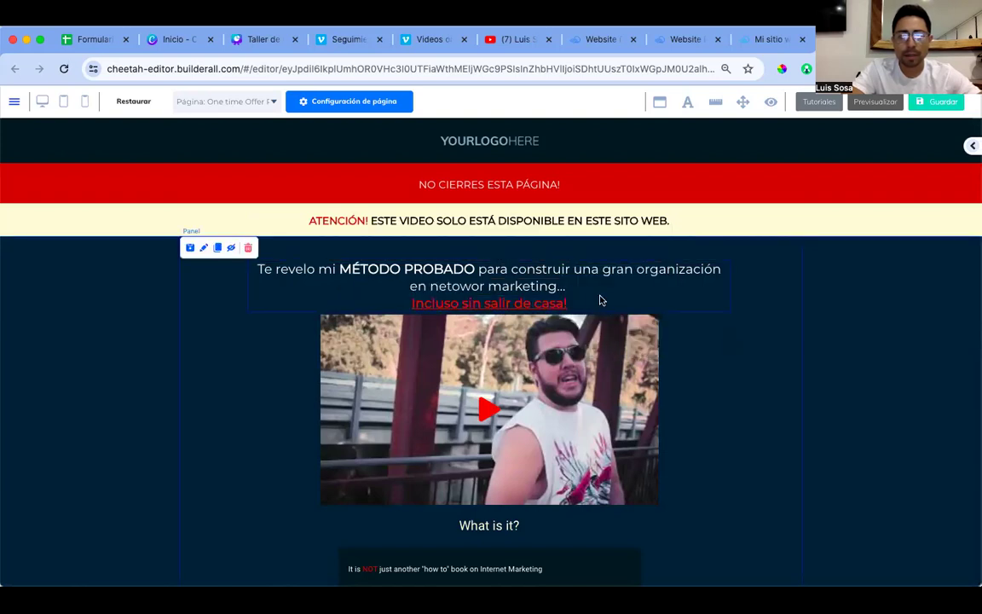
double_click(544, 307)
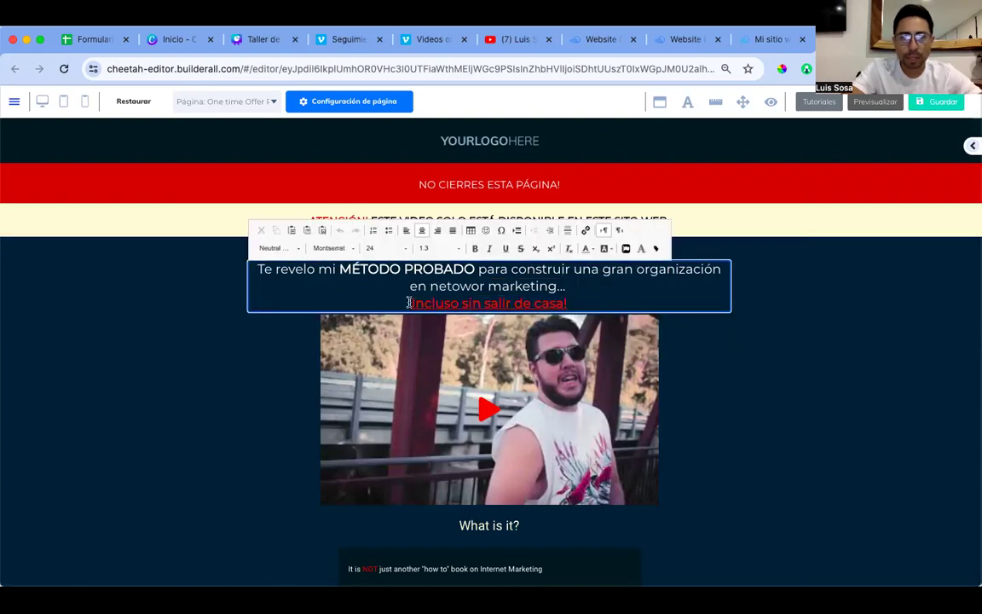
key("BackSpace")
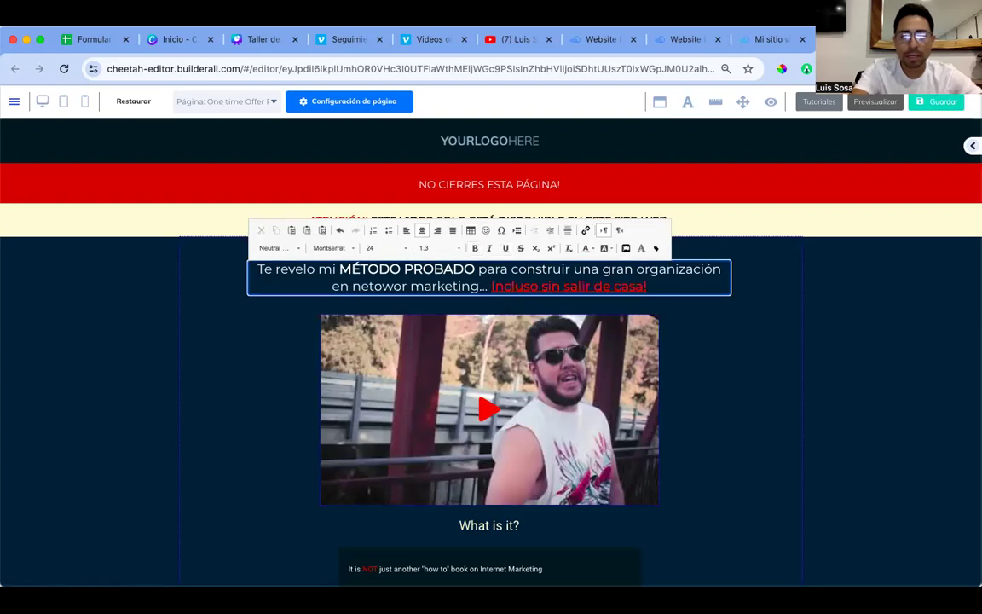
key("shift+Right")
key("shift+Right")
key("shift+Right")
key("shift+Right")
key("shift+Right")
key("shift+Right")
key("shift+Right")
key("shift+Right")
key("shift+Right")
key("shift+Right")
key("shift+Right")
key("shift+Right")
key("shift+Right")
key("shift+Right")
key("shift+Right")
key("shift+Right")
key("shift+Right")
key("shift+Right")
key("shift+Right")
key("shift+Right")
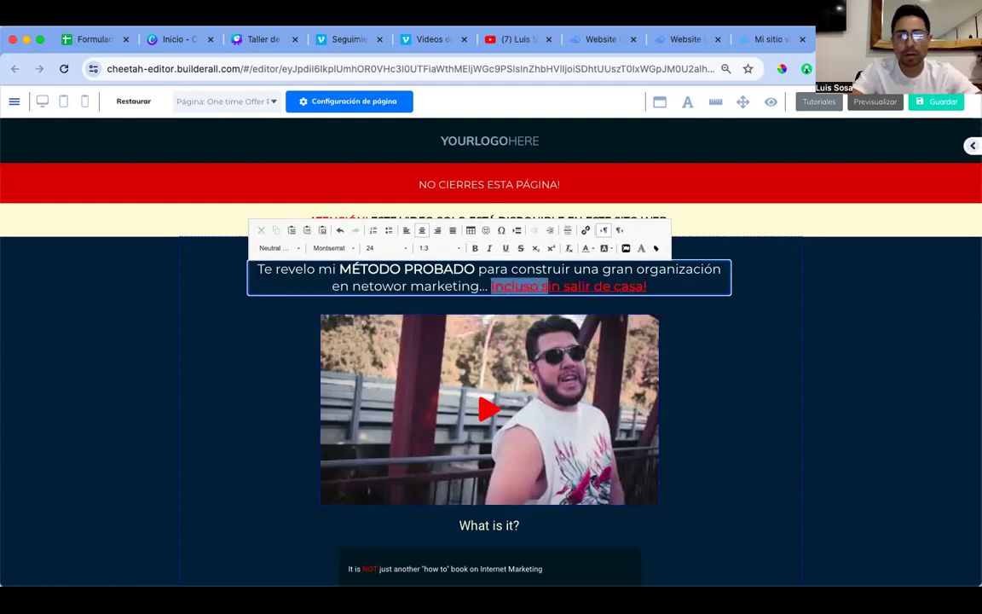
key("shift+Right")
key("shift+Right")
key("shift+Right")
key("shift+Right")
key("shift+Right")
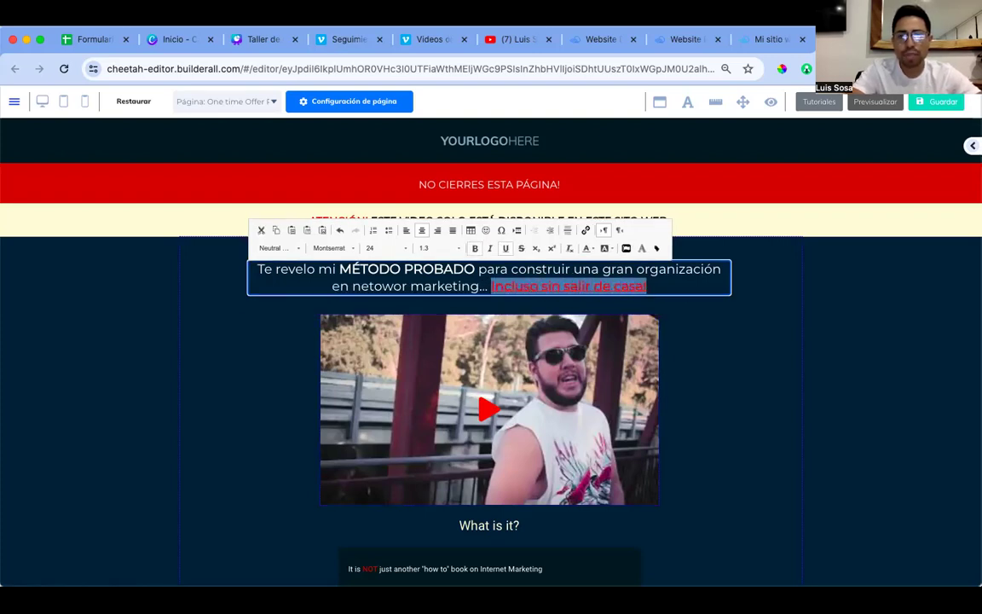
left_click(589, 248)
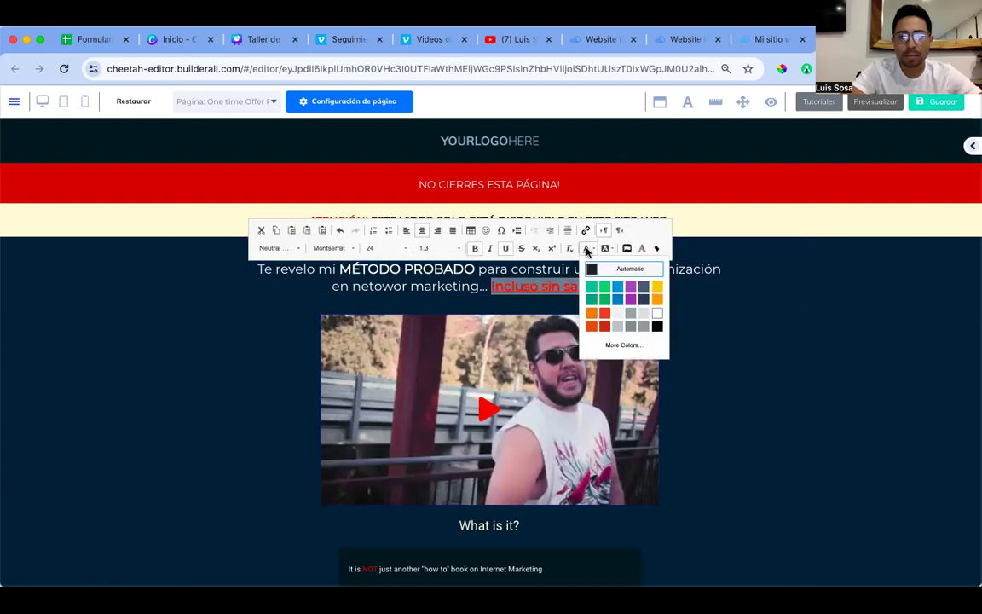
left_click(658, 286)
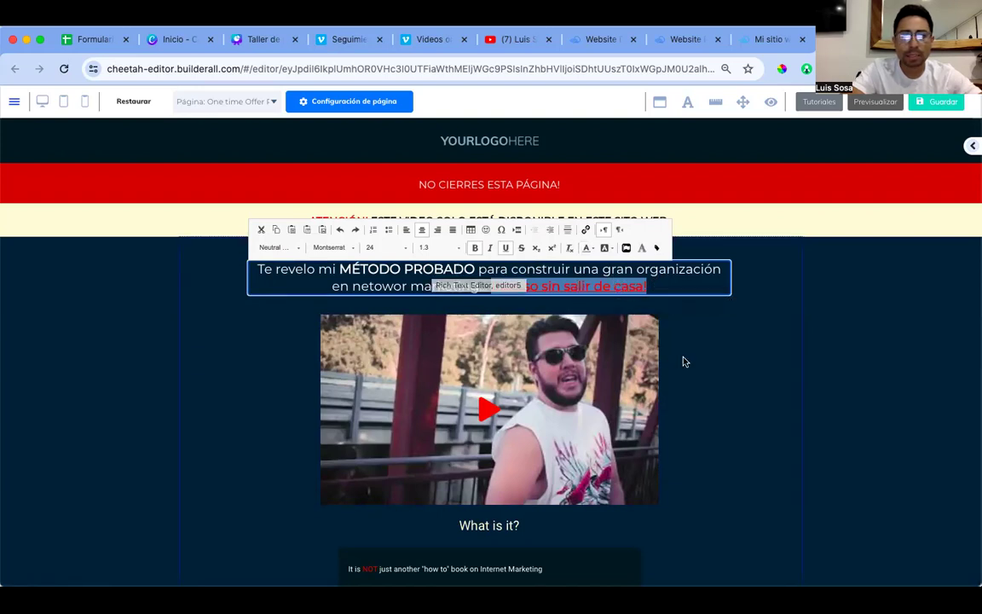
left_click(620, 301)
Step: Give 'Incluso sin salir de casa!' a yellow highlight in the text editor and save with Guardar
left_click(585, 275)
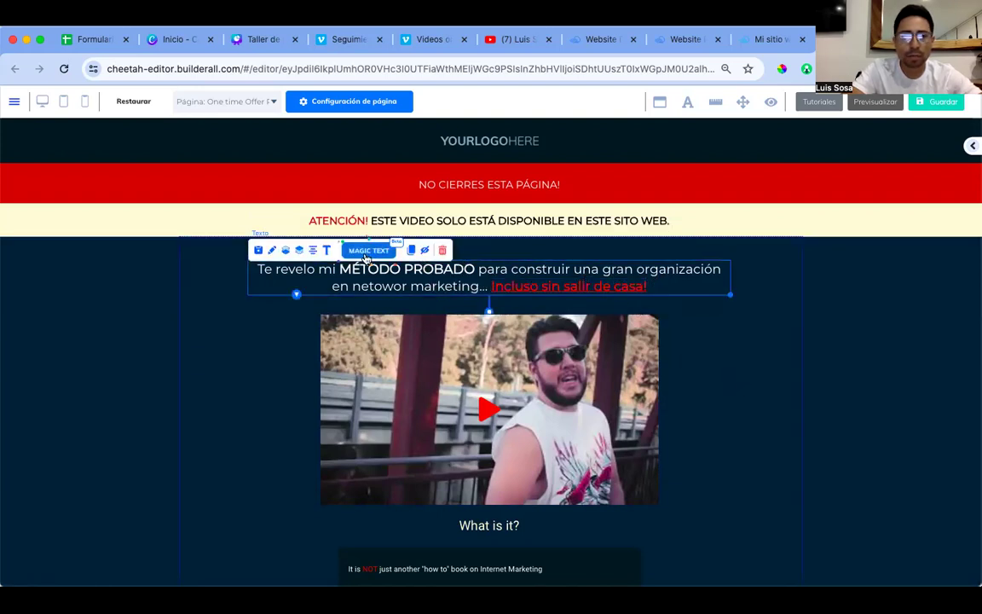
left_click(411, 250)
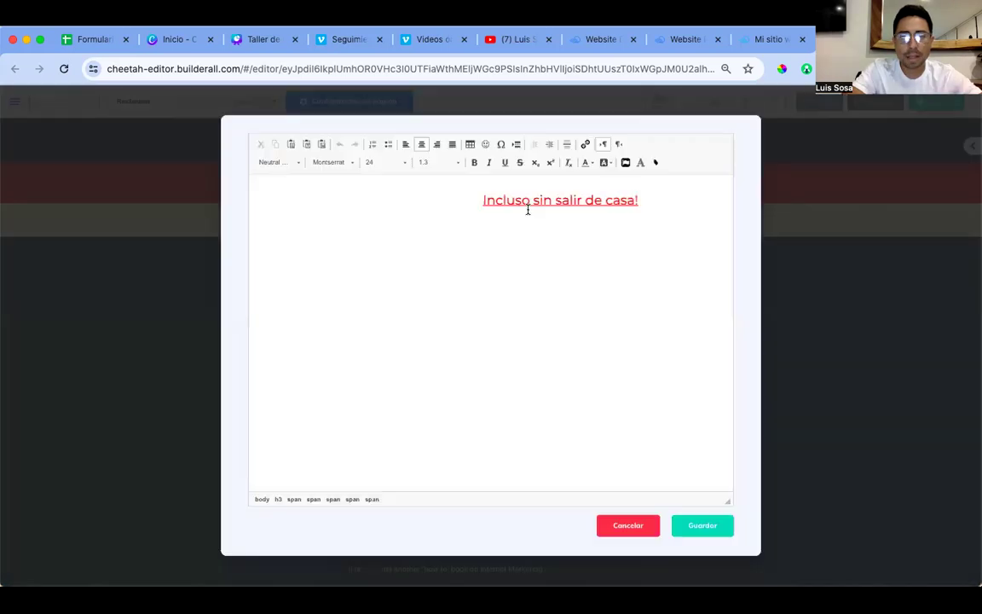
left_click_drag(638, 199, 485, 198)
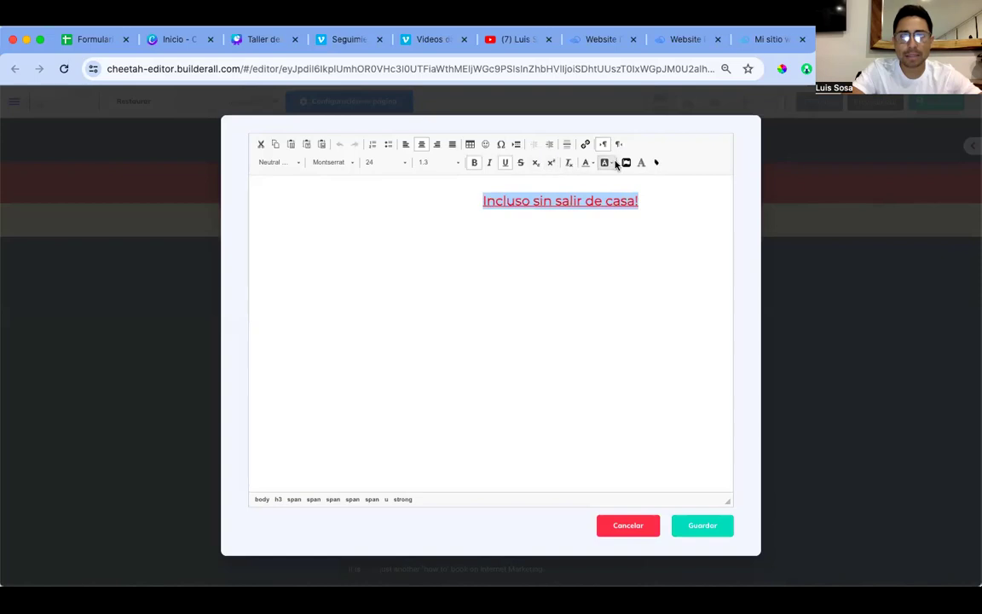
left_click(587, 167)
left_click(657, 200)
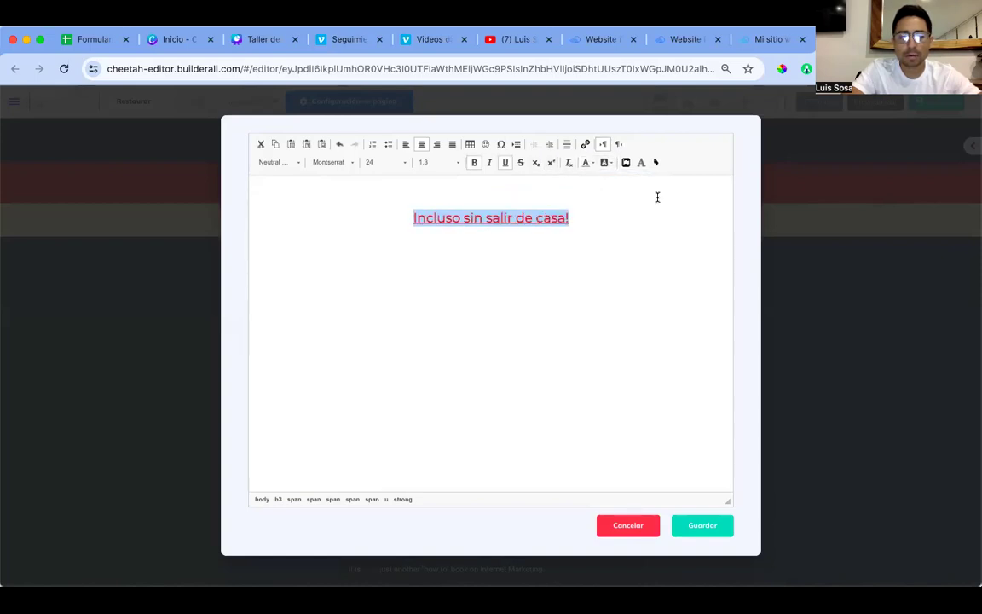
key("super+z")
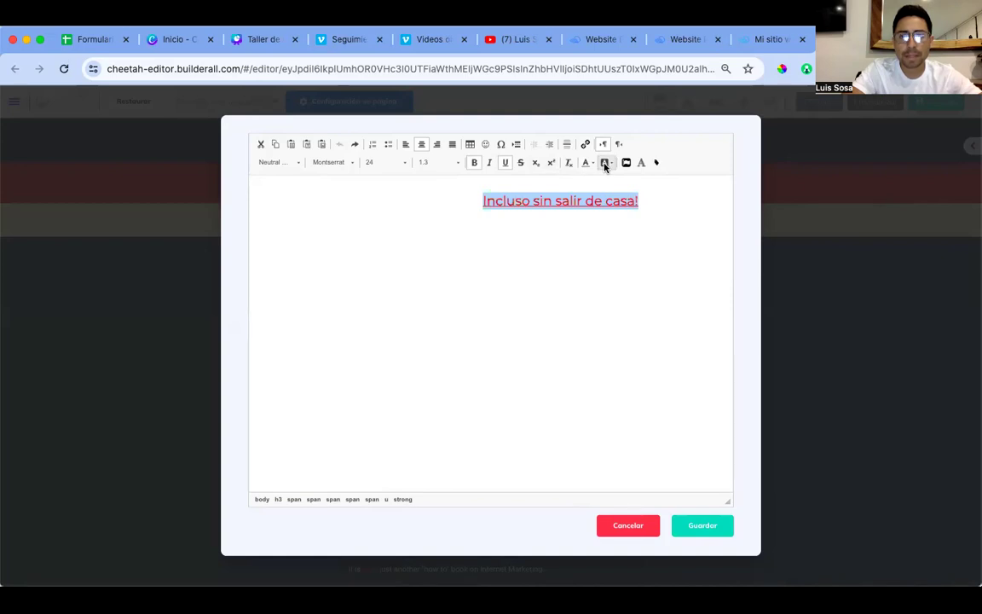
left_click(606, 166)
left_click(675, 200)
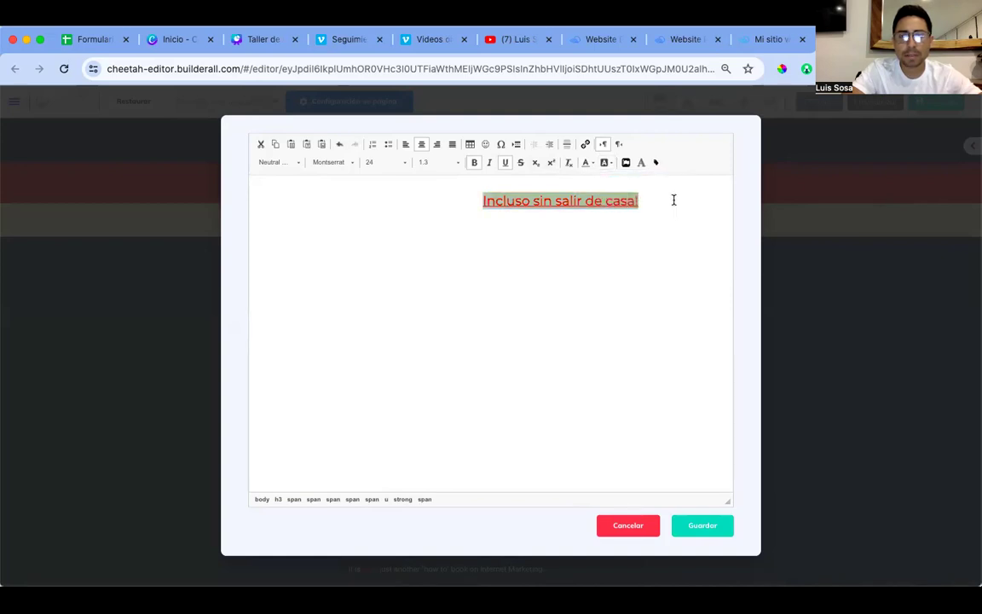
left_click(704, 526)
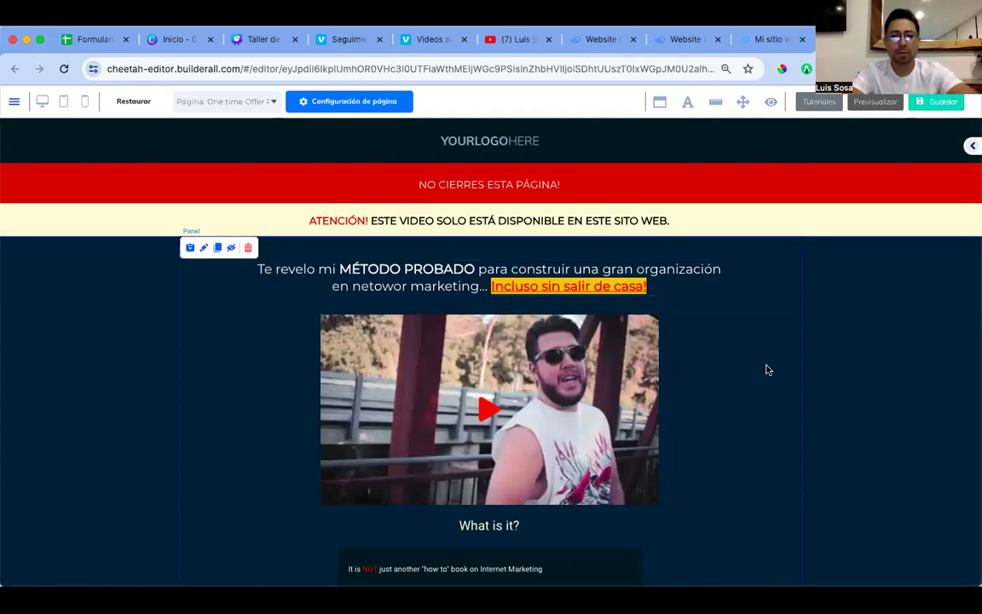
scroll(456, 264, "down", 2)
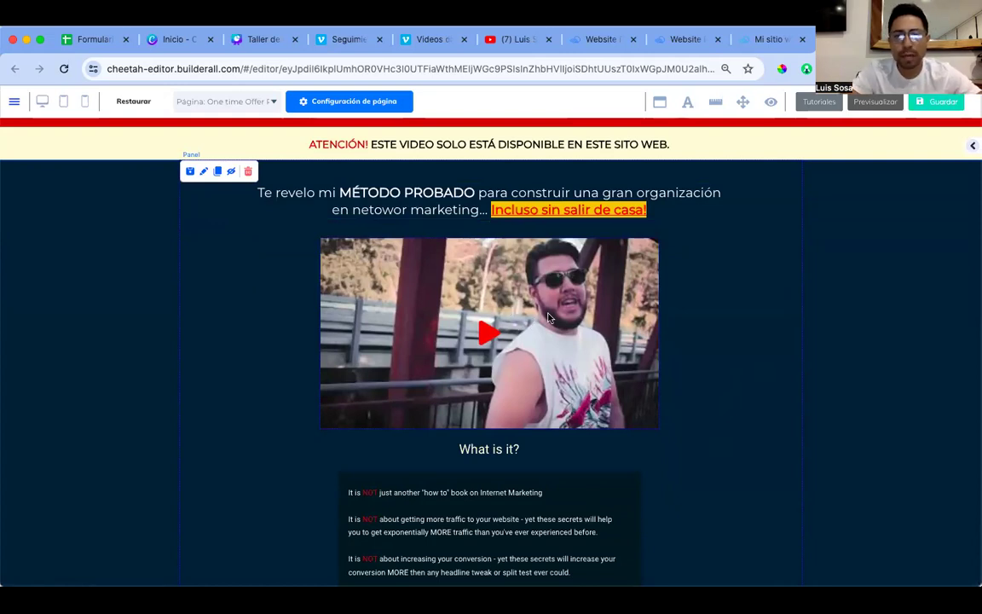
left_click(550, 318)
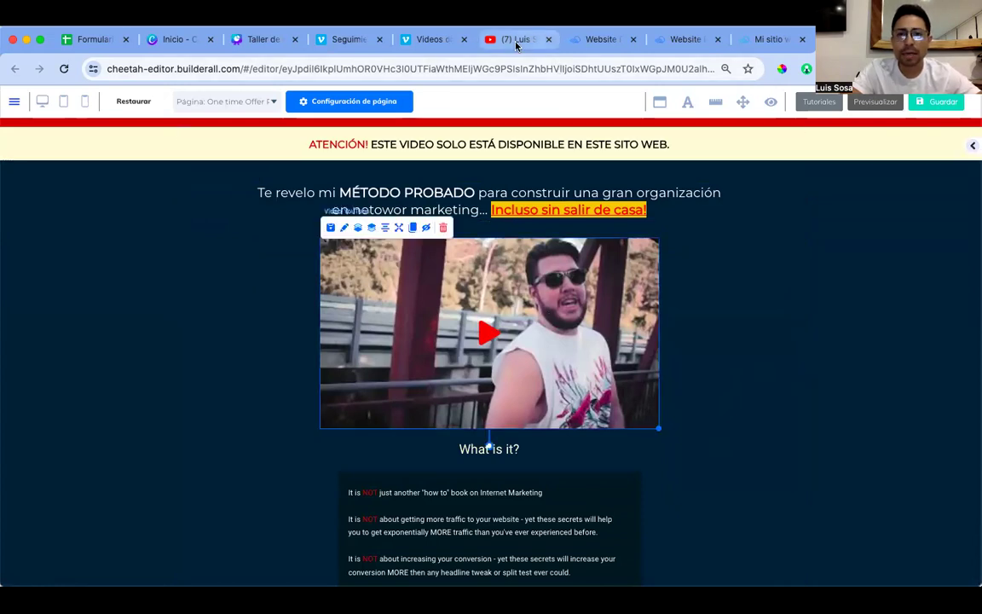
Step: Copy the newest YouTube channel video's link via Compartir > Copiar, then return to Builderall
left_click(516, 39)
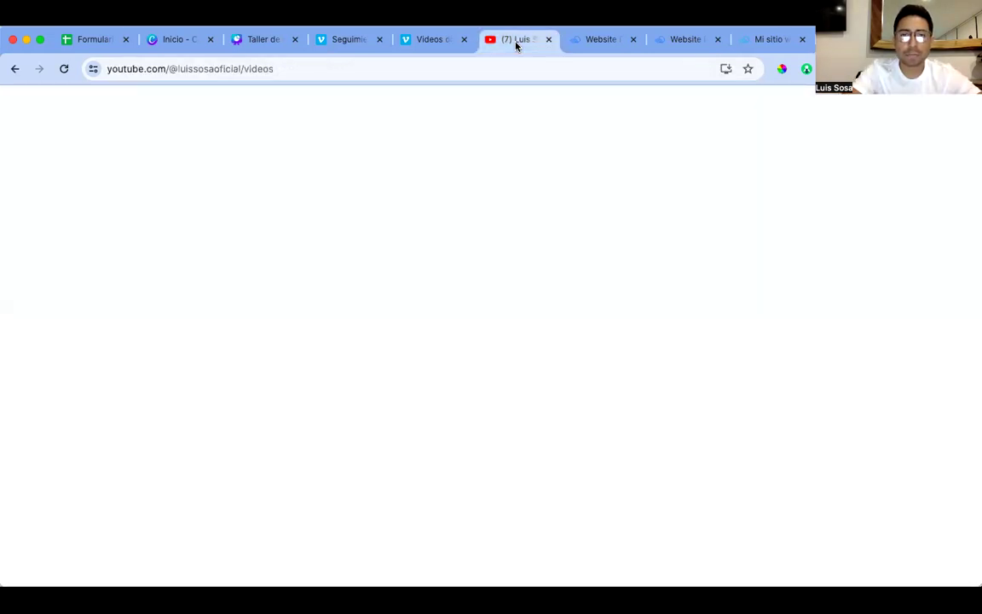
scroll(371, 358, "down", 3)
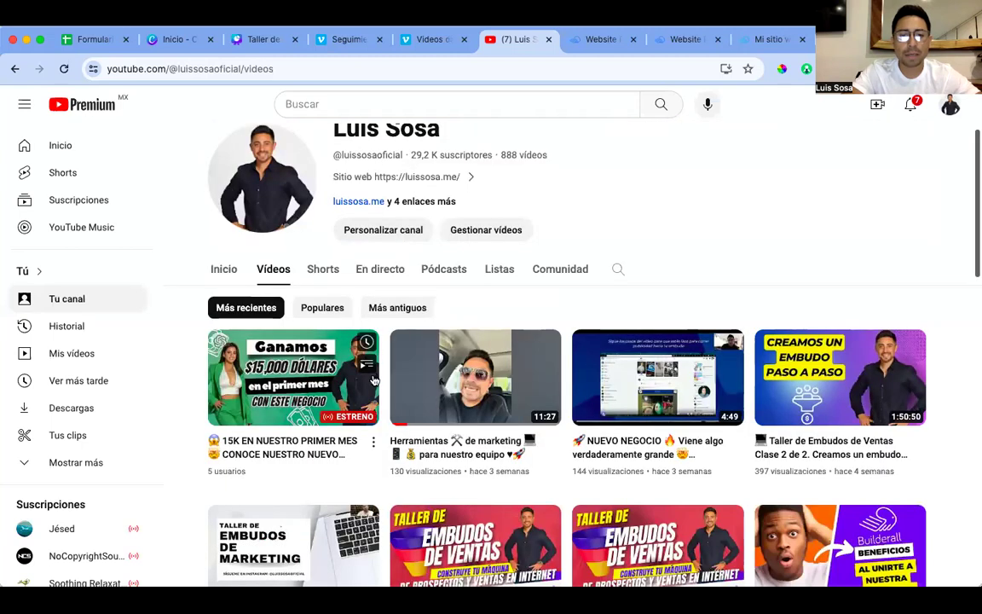
left_click(372, 441)
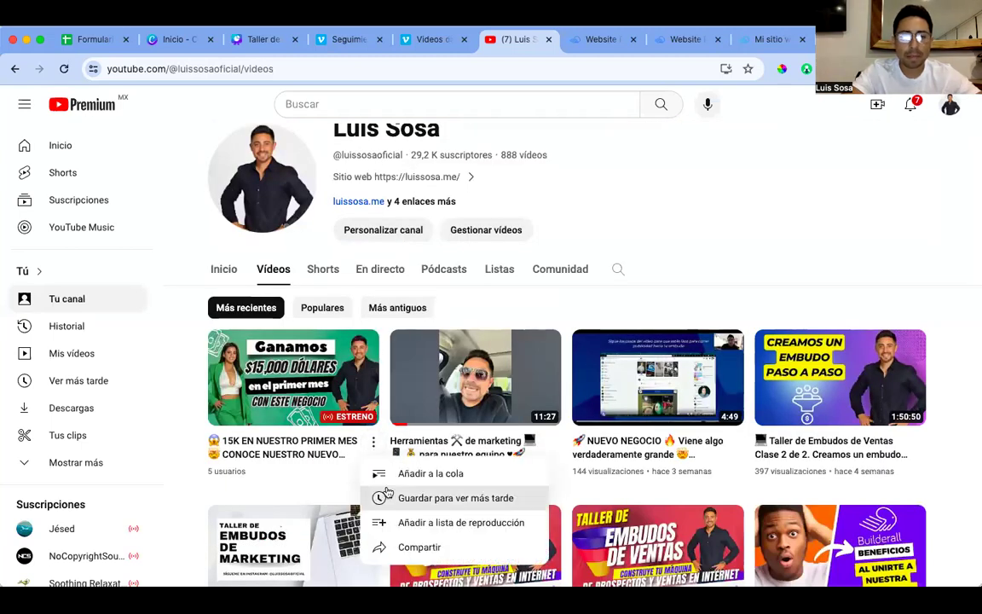
left_click(420, 548)
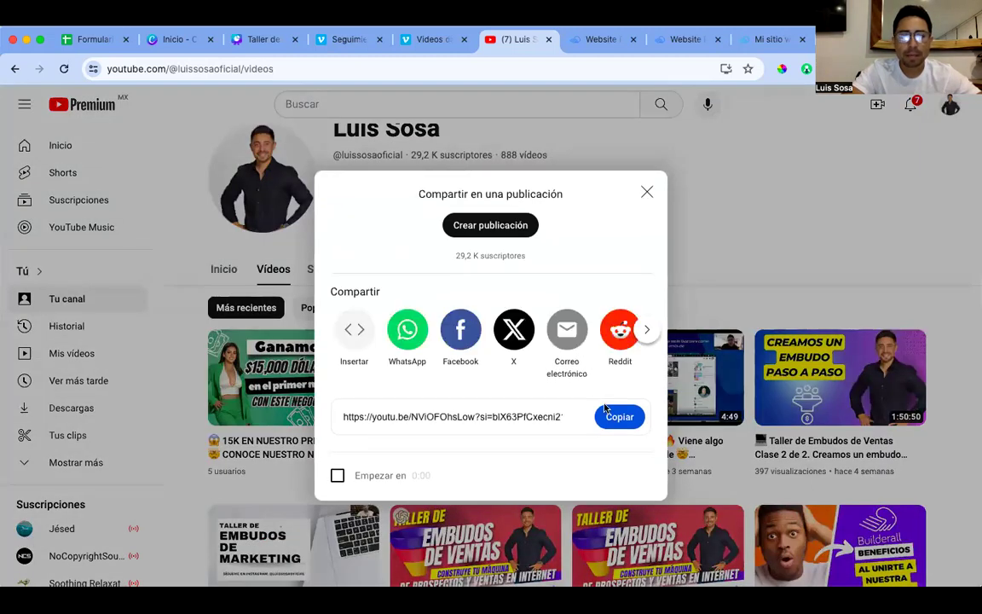
left_click(620, 417)
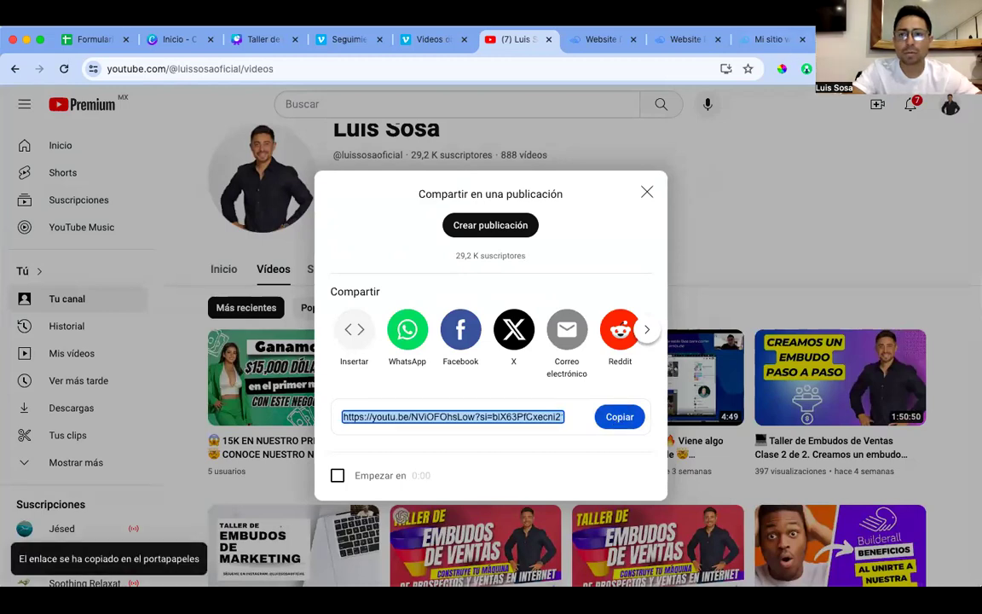
key("ctrl+Tab")
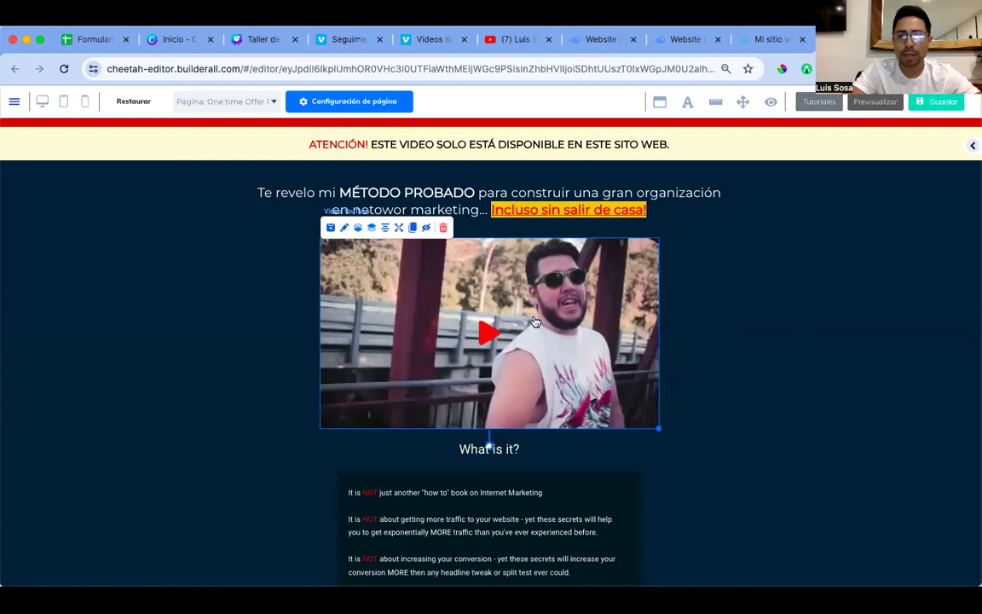
Step: Paste the copied YouTube link as the video URL under Configuraciones generales
left_click(971, 149)
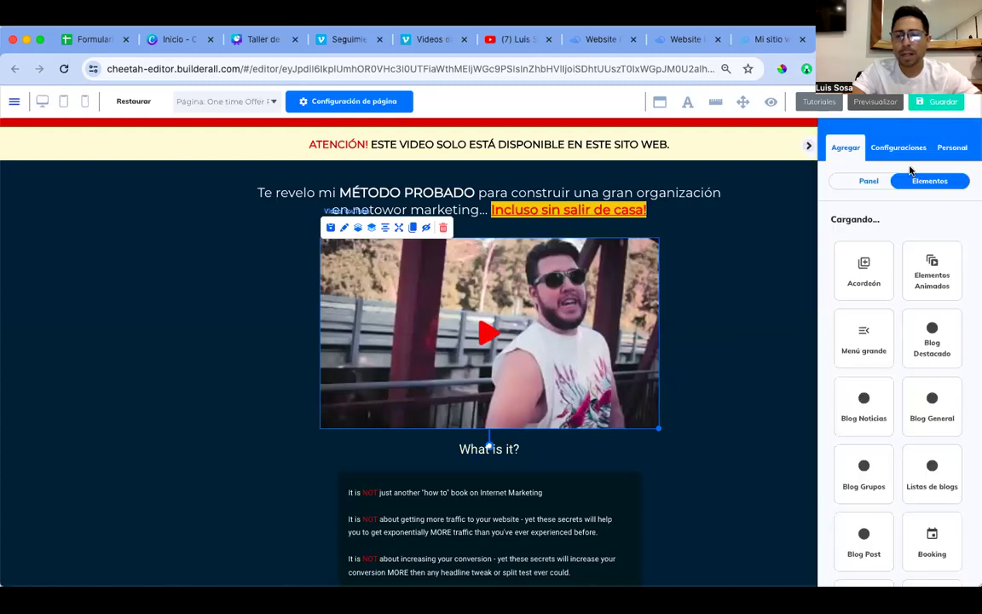
left_click(606, 332)
left_click(924, 228)
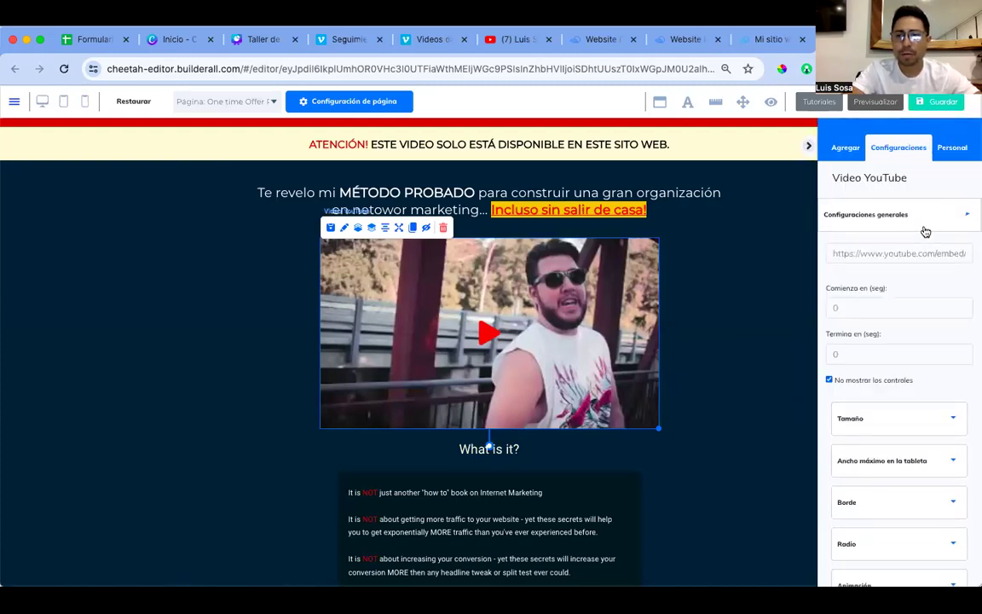
triple_click(895, 253)
key("ctrl+v")
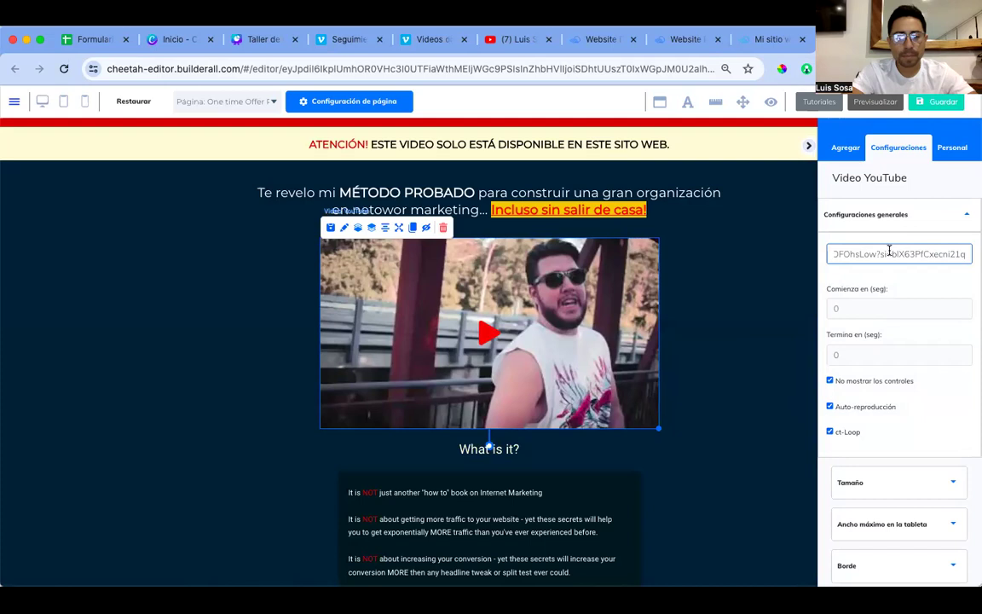
key("Tab")
left_click(733, 324)
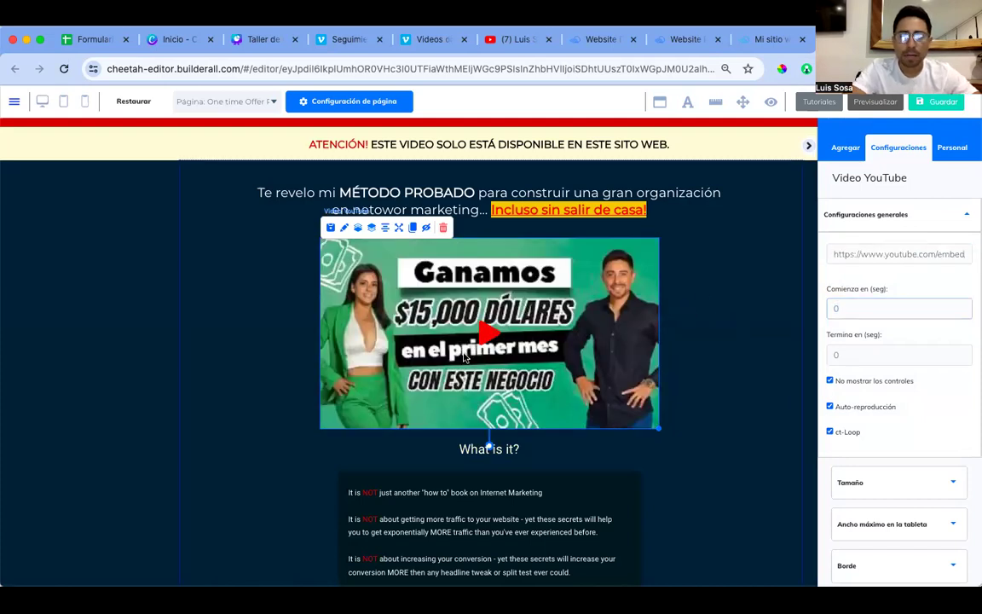
left_click(495, 356)
scroll(622, 362, "down", 2)
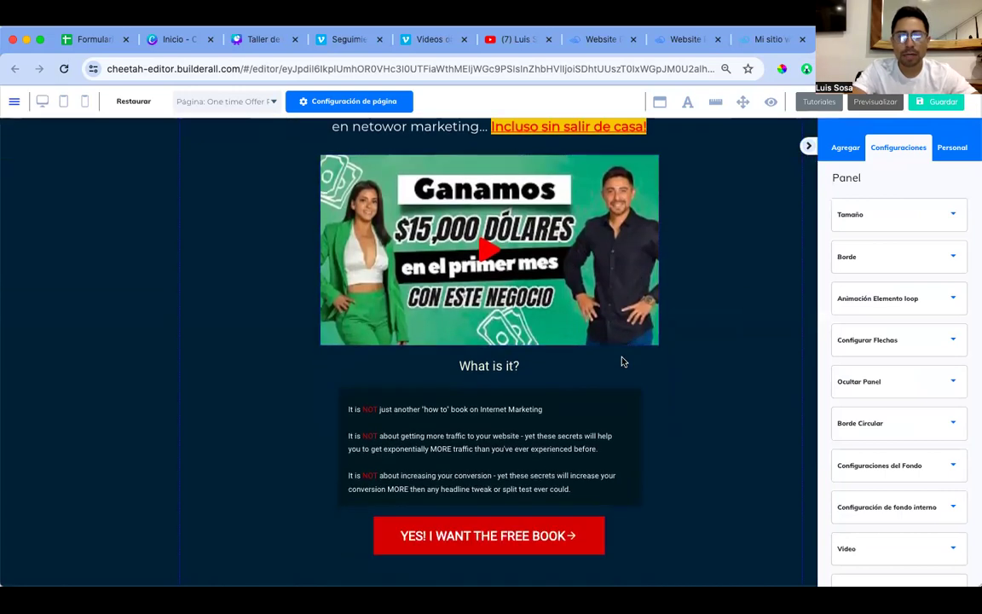
Step: Retype the 'What is it?' heading as 'Qué vas a aprender en este corto video?'
left_click(513, 371)
left_click(513, 369)
left_click_drag(512, 368, 460, 366)
type("De")
key("BackSpace")
key("BackSpace")
type("Que")
key("BackSpace")
type("é v")
type("as a aprender en est")
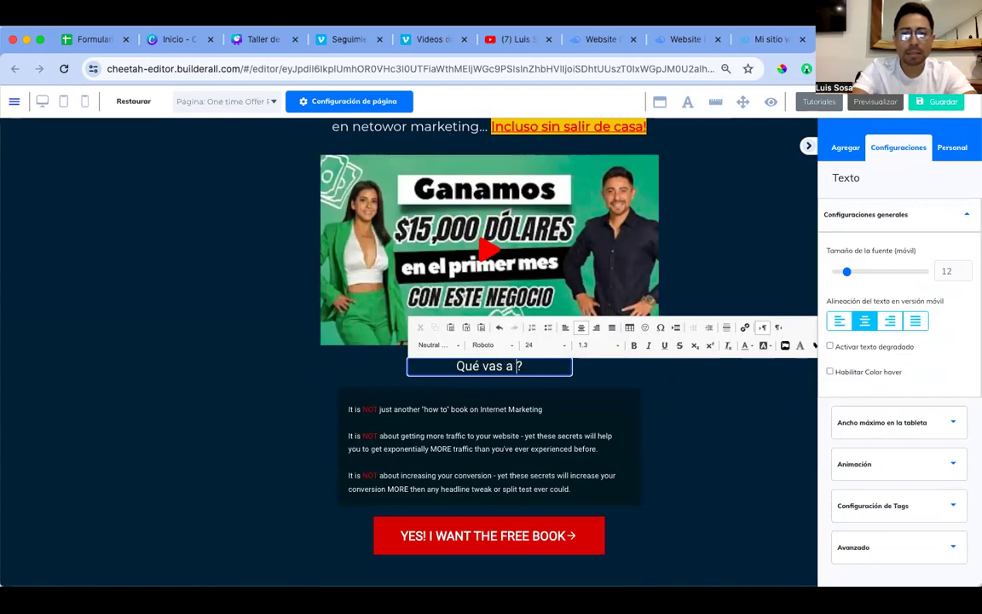
type("e corto video")
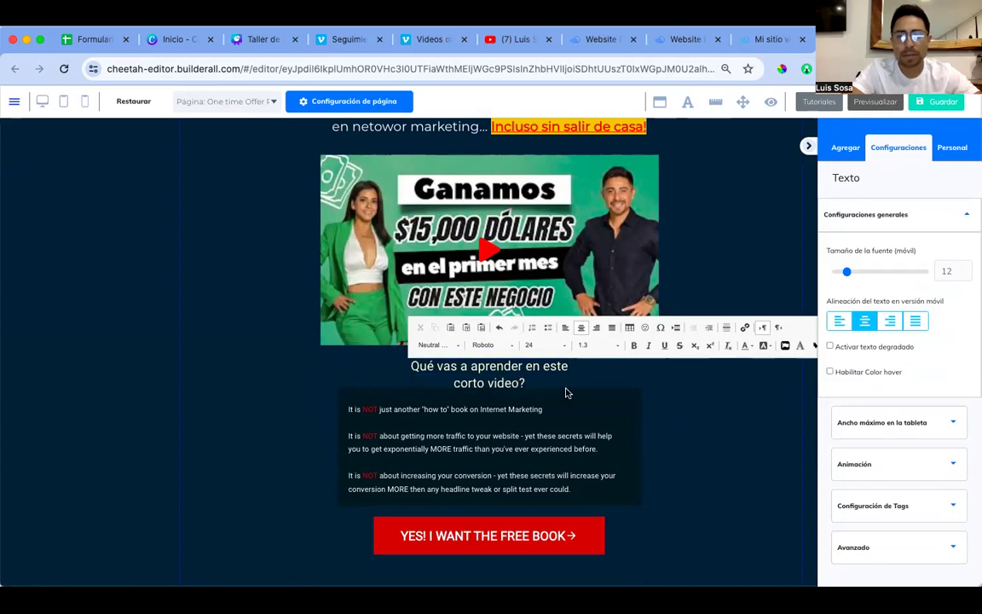
left_click(604, 357)
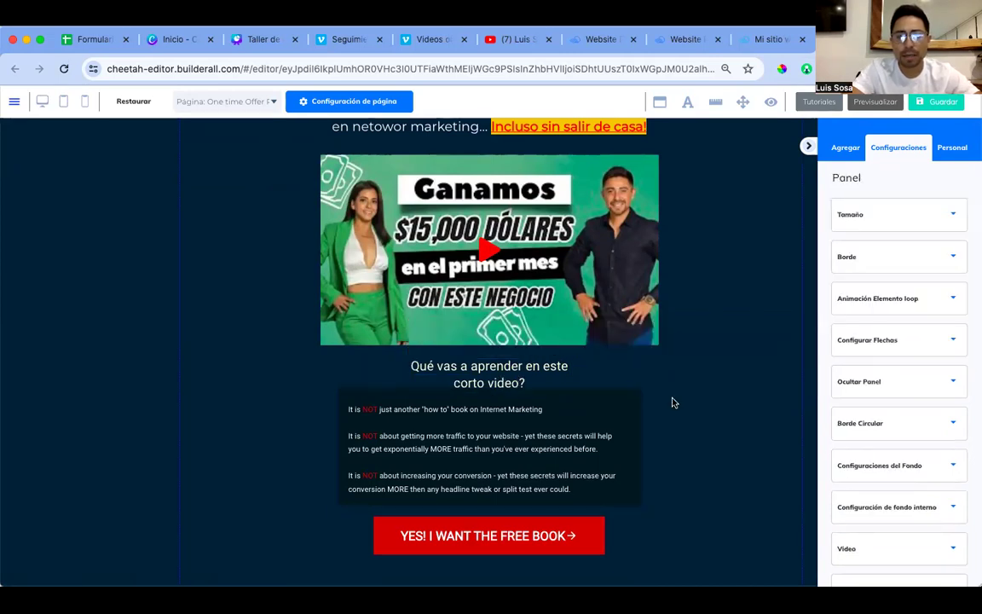
Step: Widen the heading onto one line and center it with Centrar elemento
left_click(526, 373)
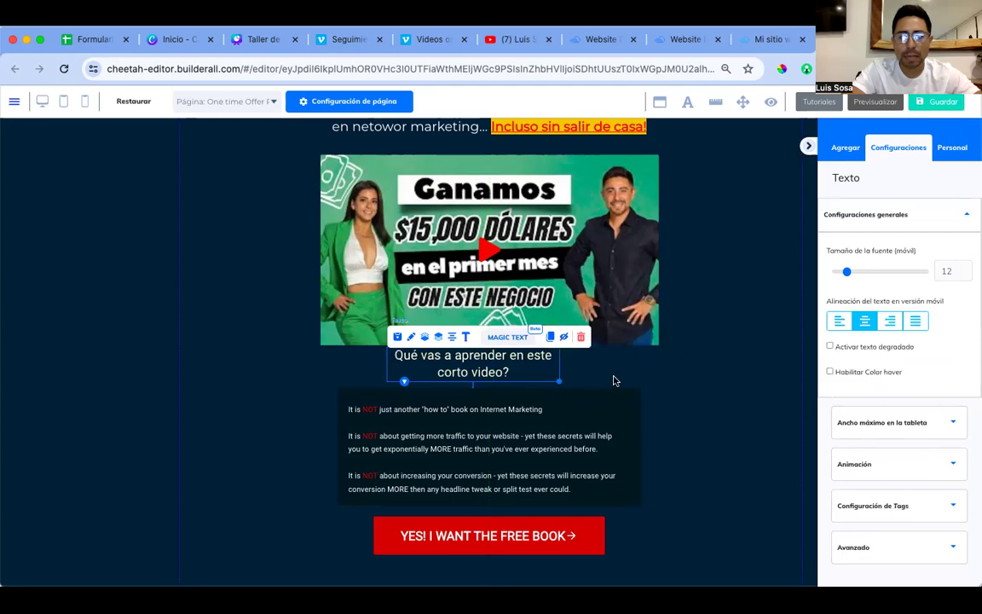
left_click_drag(559, 382, 653, 380)
left_click(588, 368)
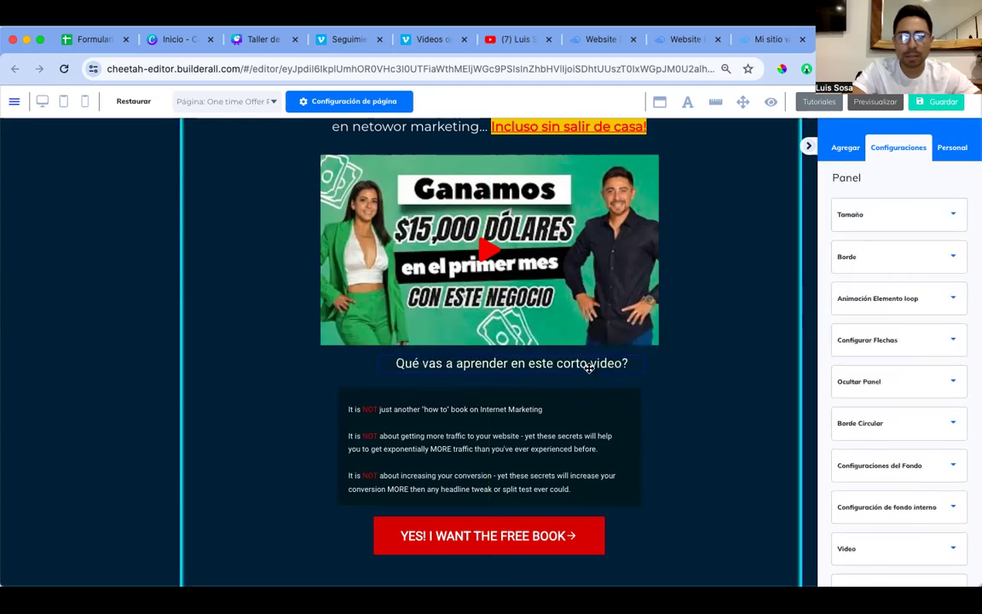
left_click(517, 363)
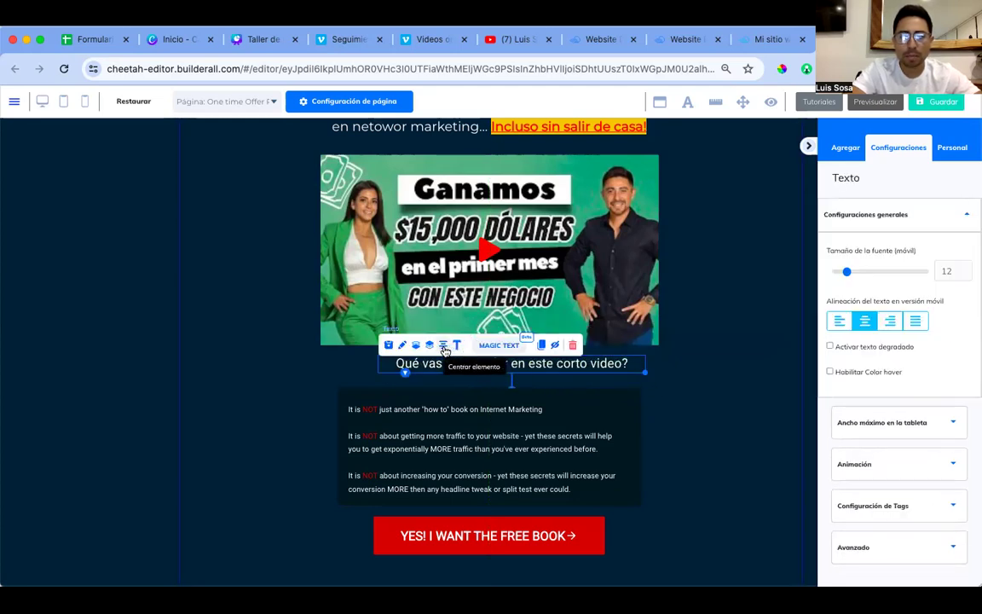
left_click(444, 345)
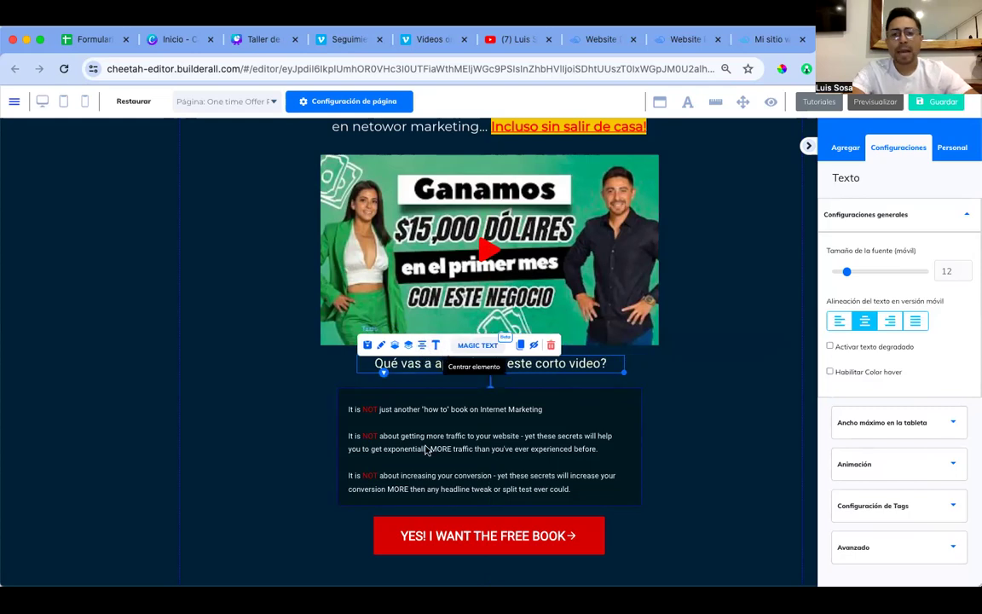
left_click(635, 400)
scroll(530, 401, "down", 1)
scroll(530, 426, "down", 3)
left_click(486, 414)
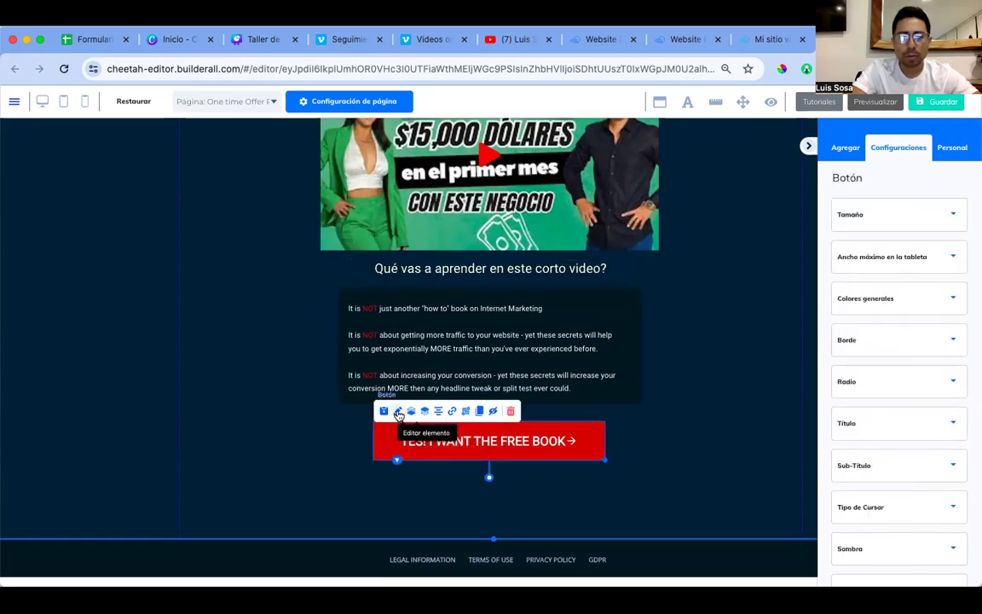
Step: Change the red button's title to 'SÍ QUIERO CONOCER TU PROPUSTA DE NEGOCIO'
left_click(934, 424)
triple_click(875, 479)
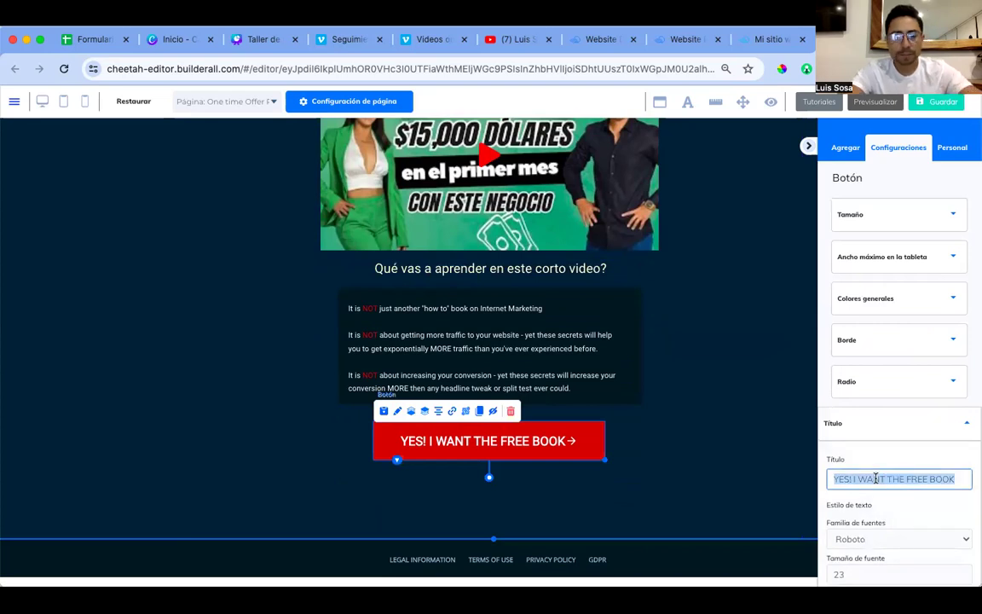
type("Si")
left_click(876, 444)
type("QUIERO CONOCER ")
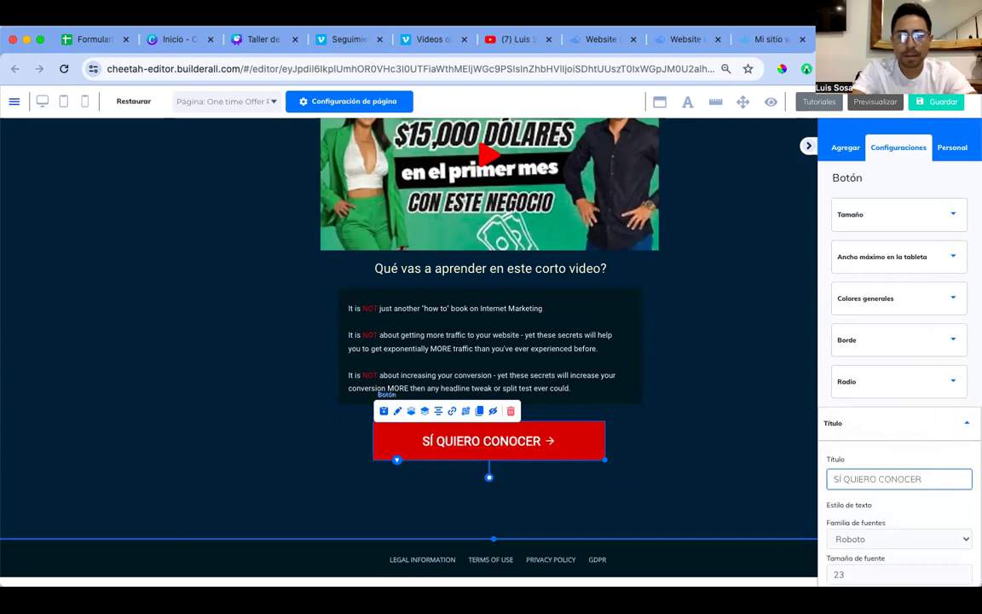
type("TU PROPUETA")
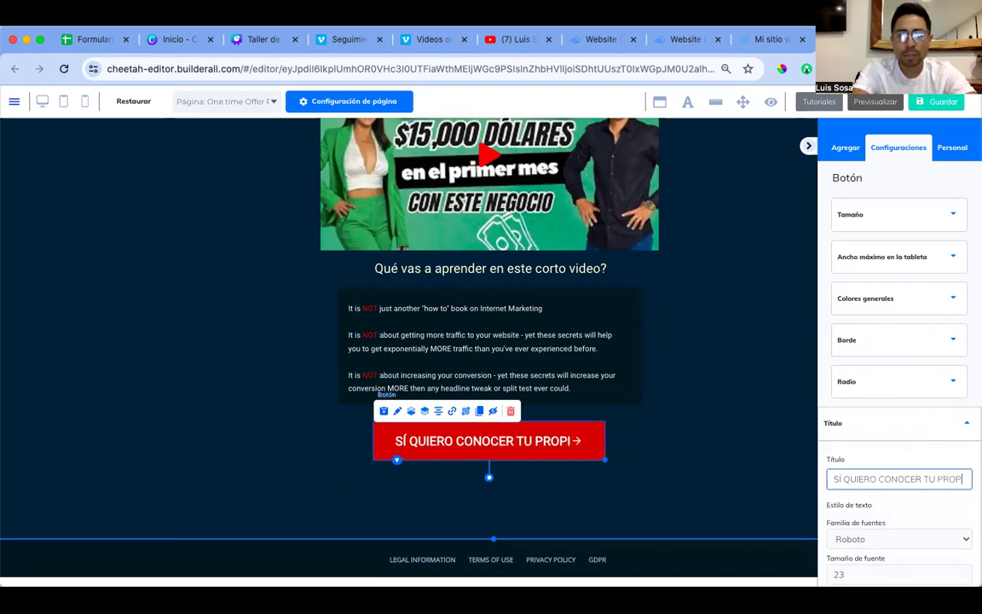
type(" DE NETGOD")
key("BackSpace")
key("BackSpace")
key("BackSpace")
key("BackSpace")
key("BackSpace")
key("BackSpace")
key("BackSpace")
key("BackSpace")
key("BackSpace")
key("BackSpace")
key("BackSpace")
key("BackSpace")
key("BackSpace")
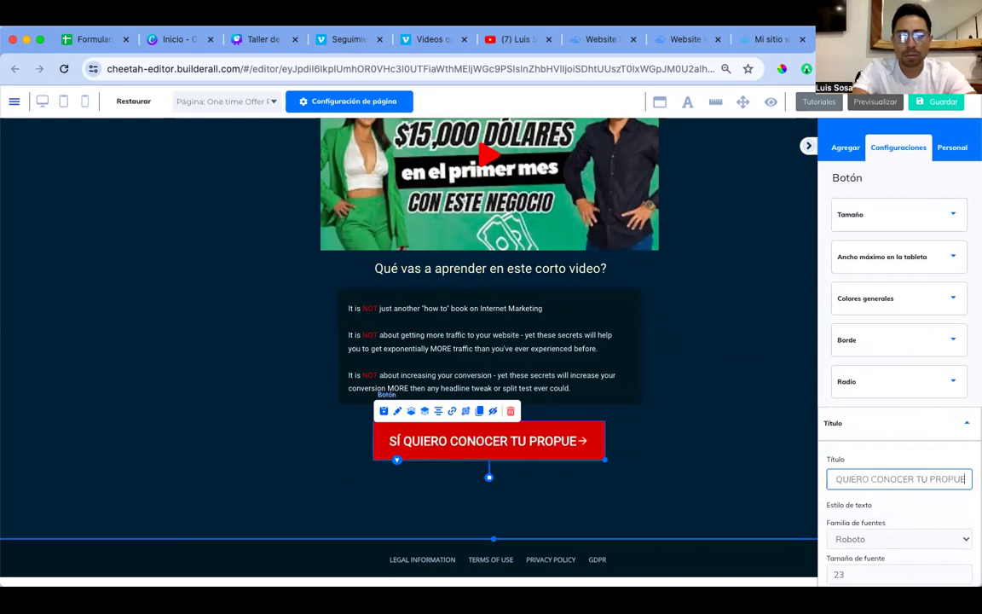
type("STA DE NETGOD")
key("BackSpace")
key("BackSpace")
key("BackSpace")
key("BackSpace")
type("GOCIO")
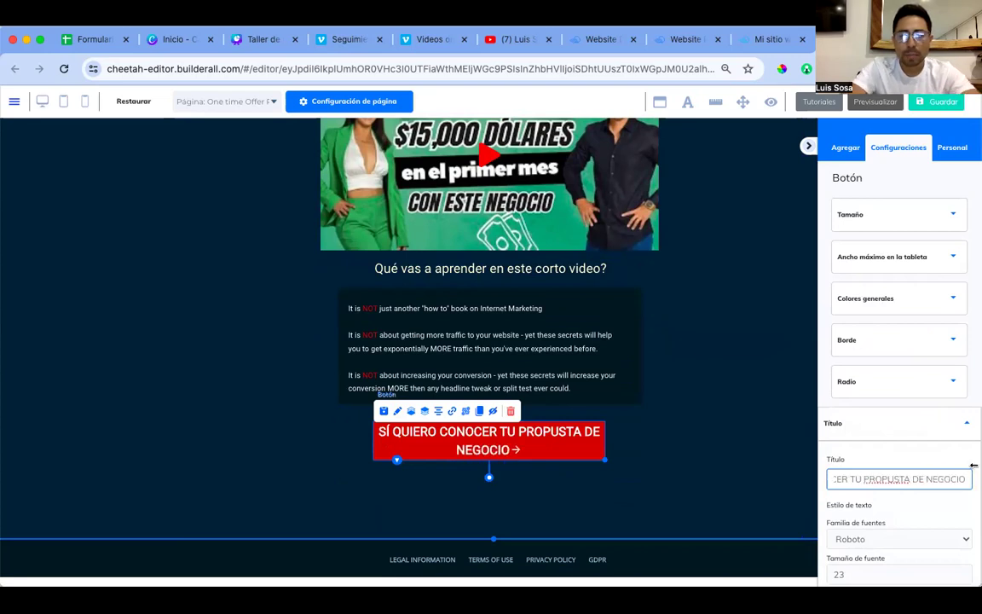
Step: Widen the red button so the label fits one line, and center it under the text box
left_click_drag(607, 459, 727, 467)
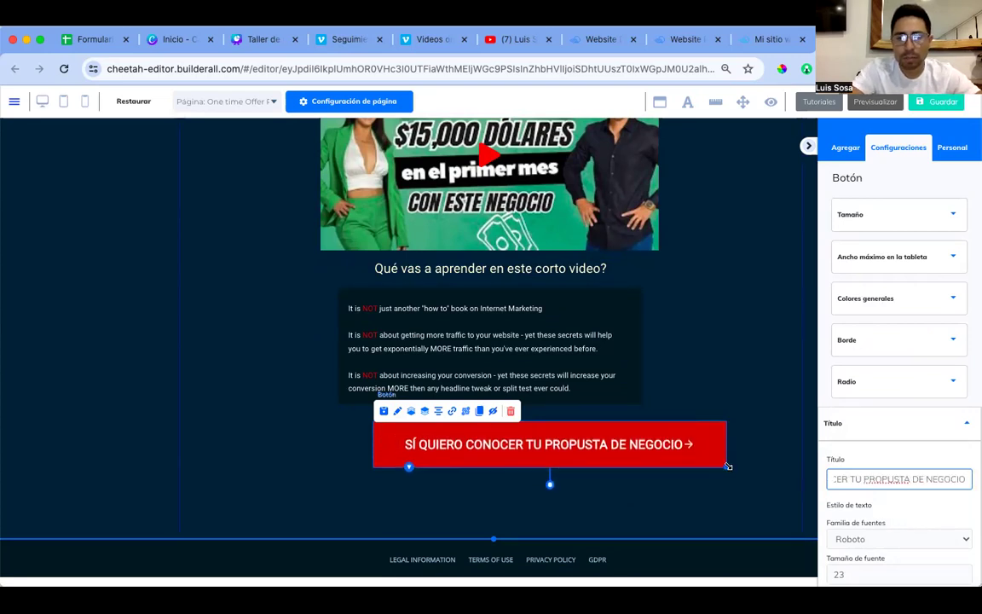
left_click(439, 414)
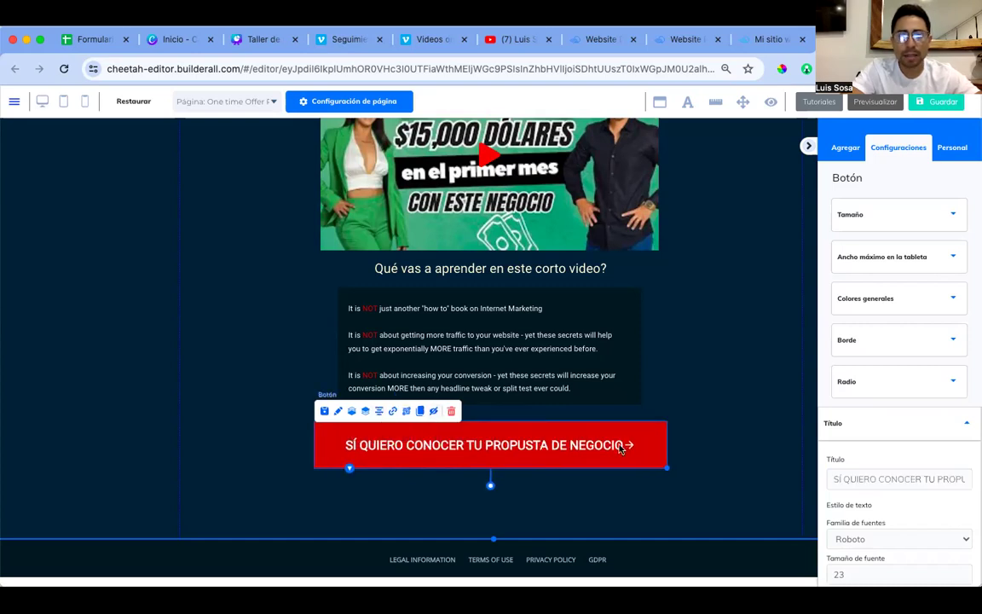
left_click_drag(668, 468, 659, 468)
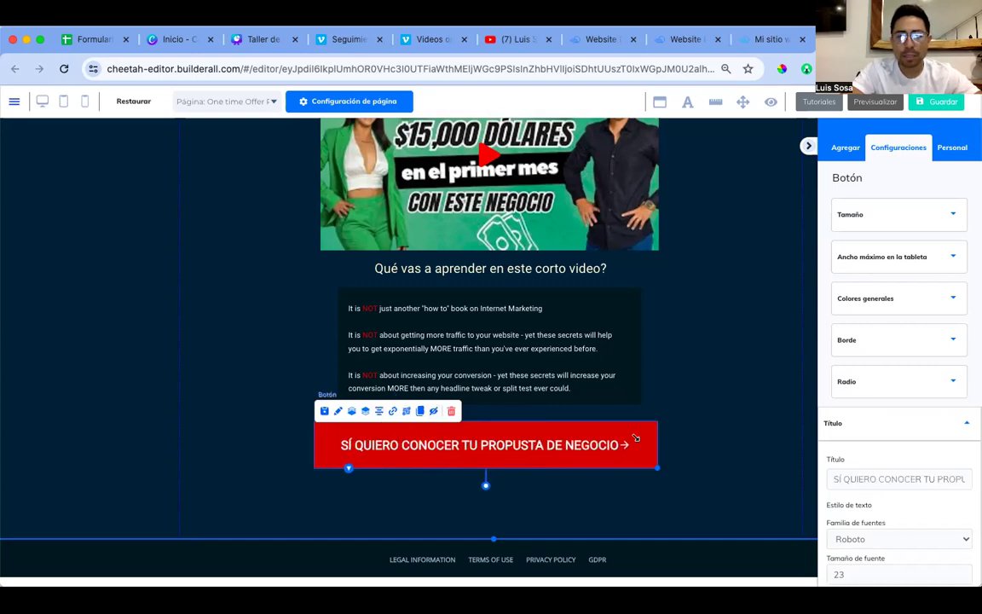
left_click(379, 411)
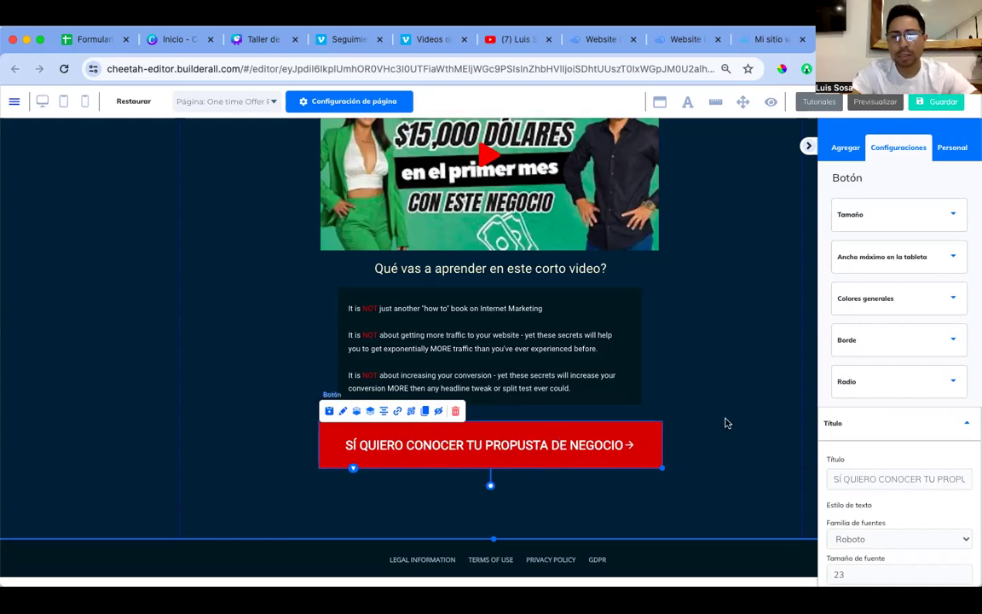
scroll(875, 417, "down", 5)
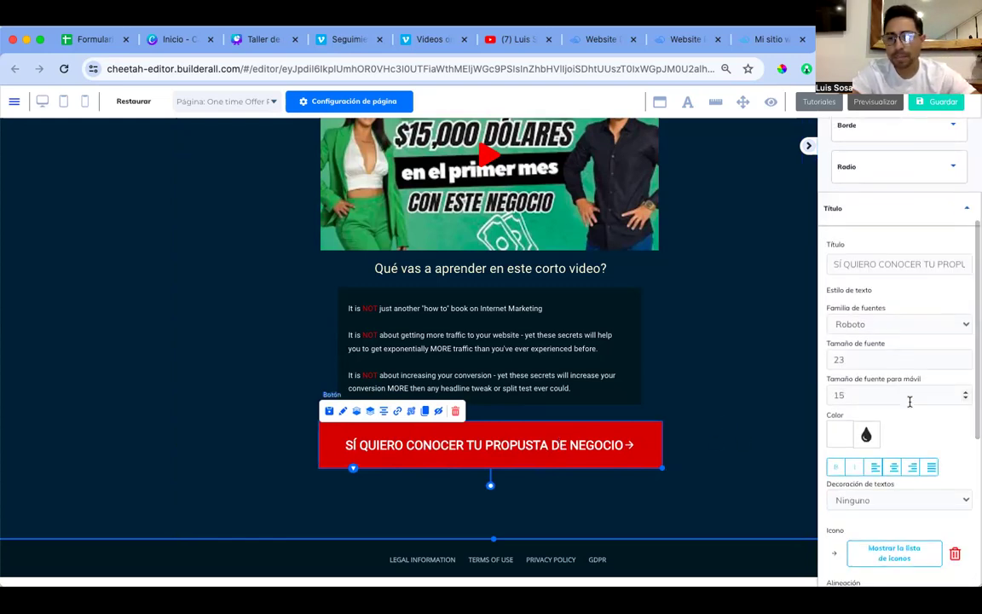
scroll(910, 409, "down", 2)
Step: Add the WhatsApp icon to the red button from the icon list
left_click(894, 471)
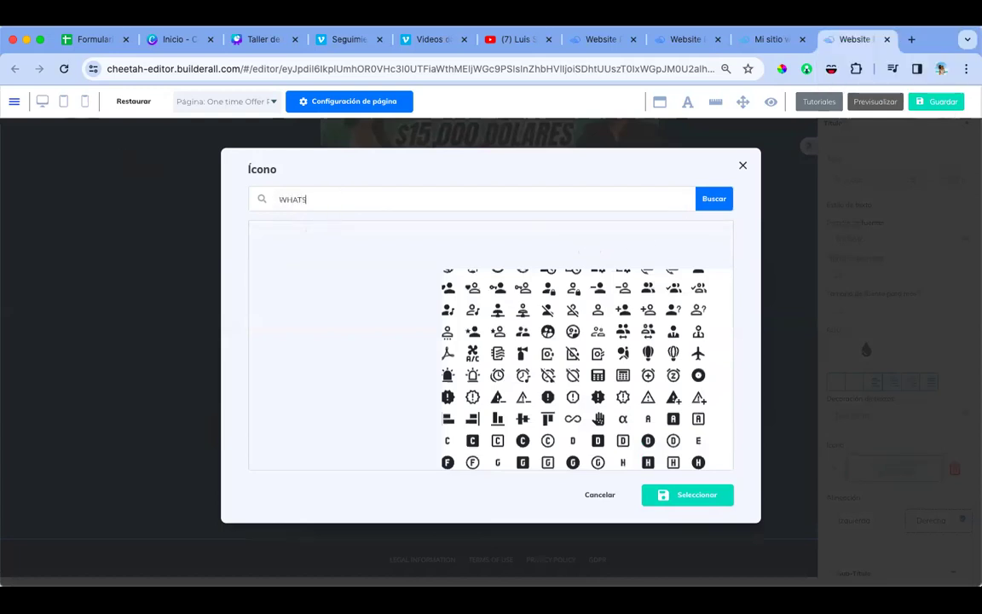
left_click(701, 198)
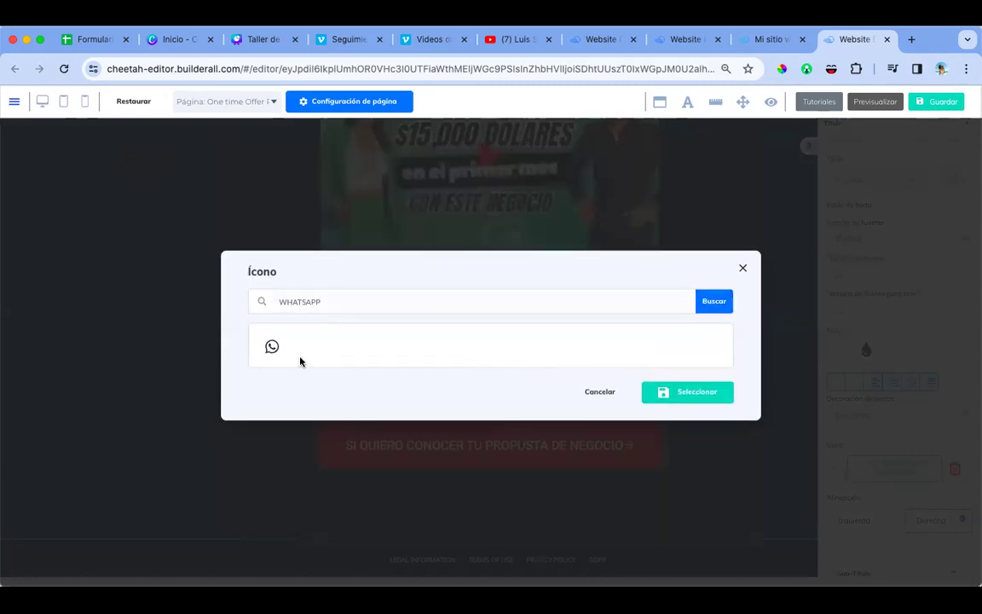
left_click(271, 346)
left_click(698, 394)
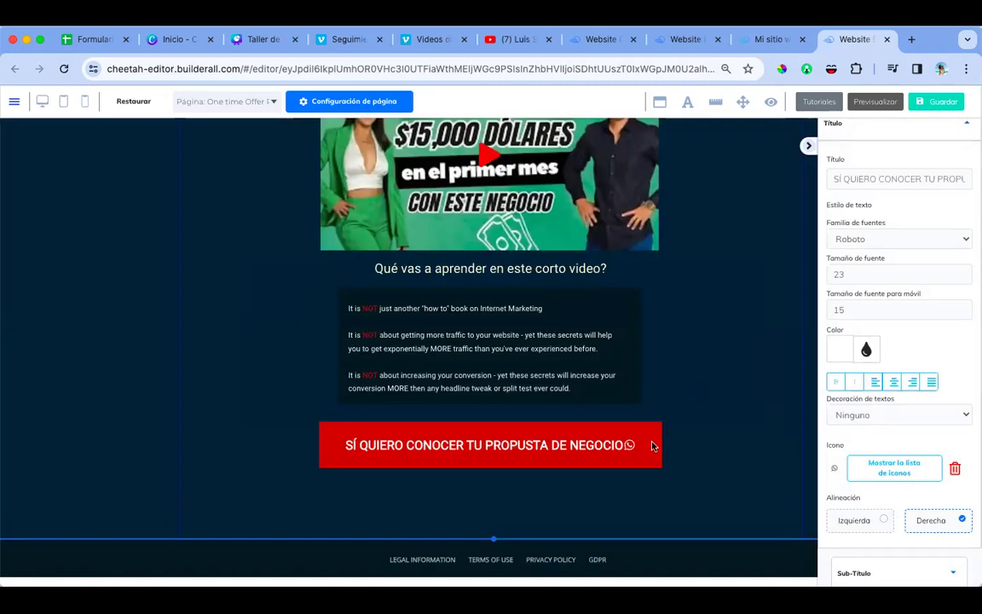
Step: Correct 'PROPUSTA' to 'PROPUESTA' in the button's title
left_click(950, 184)
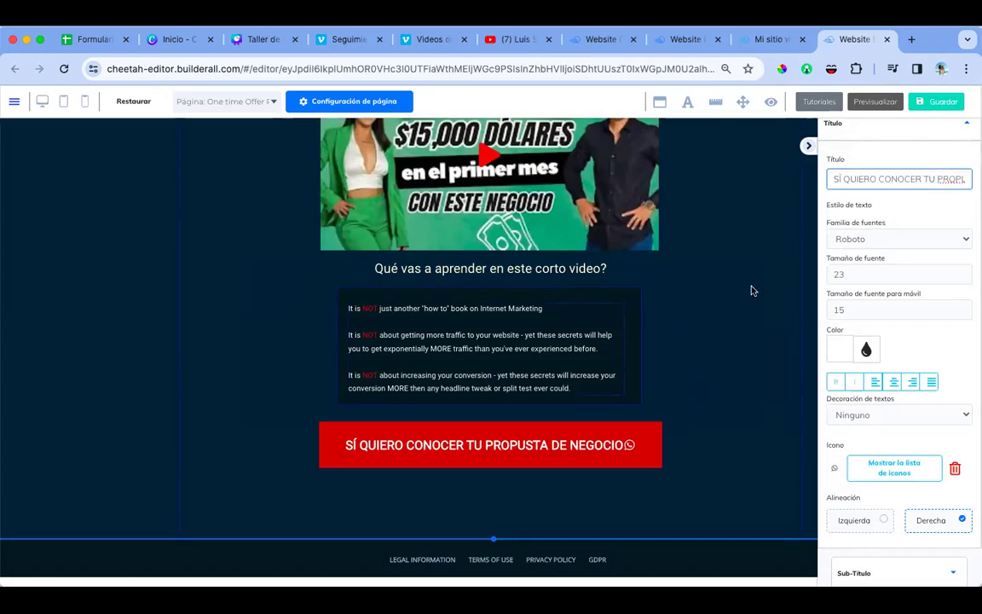
left_click(950, 178)
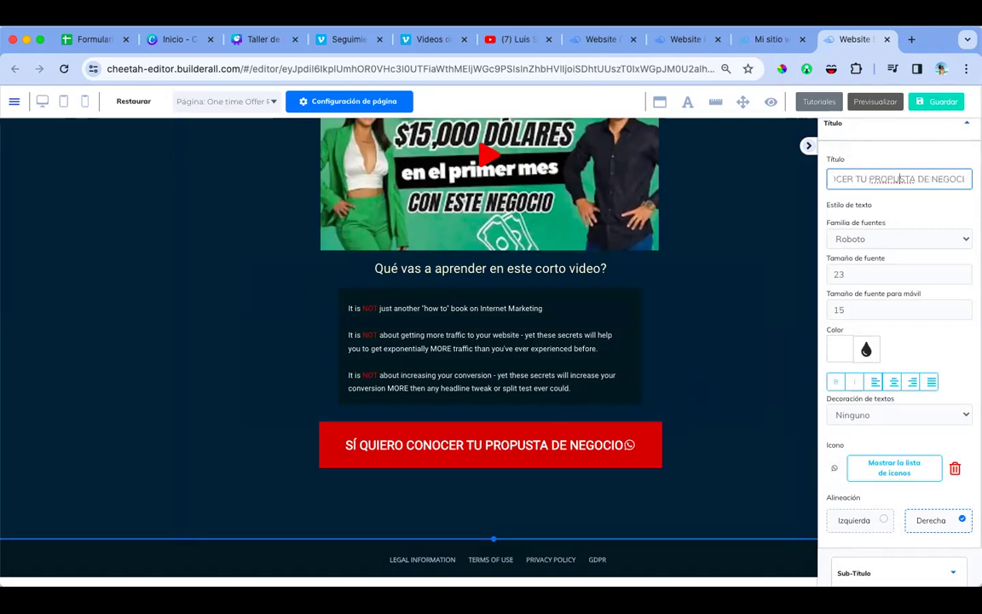
type("E")
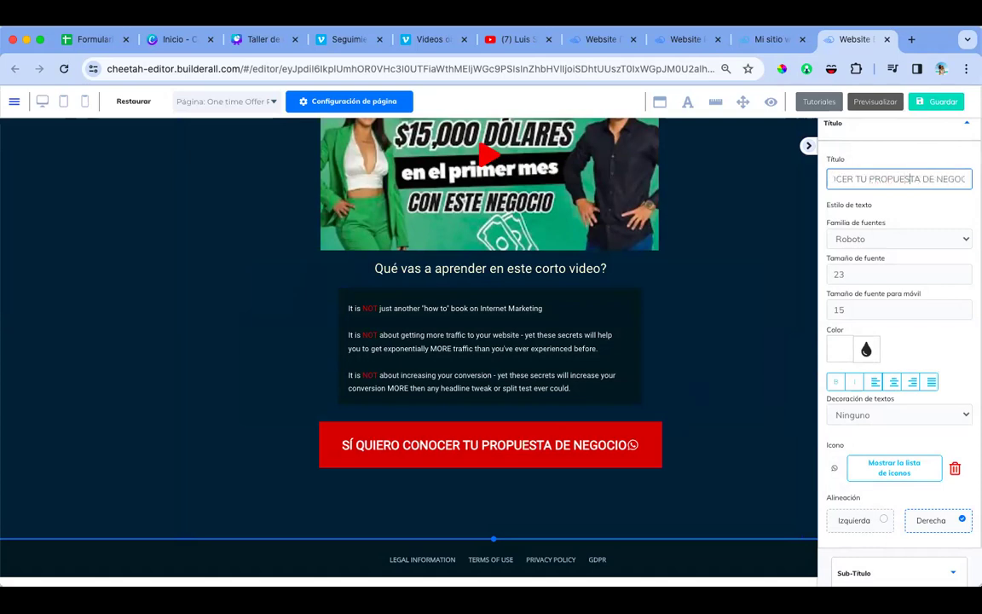
key("End")
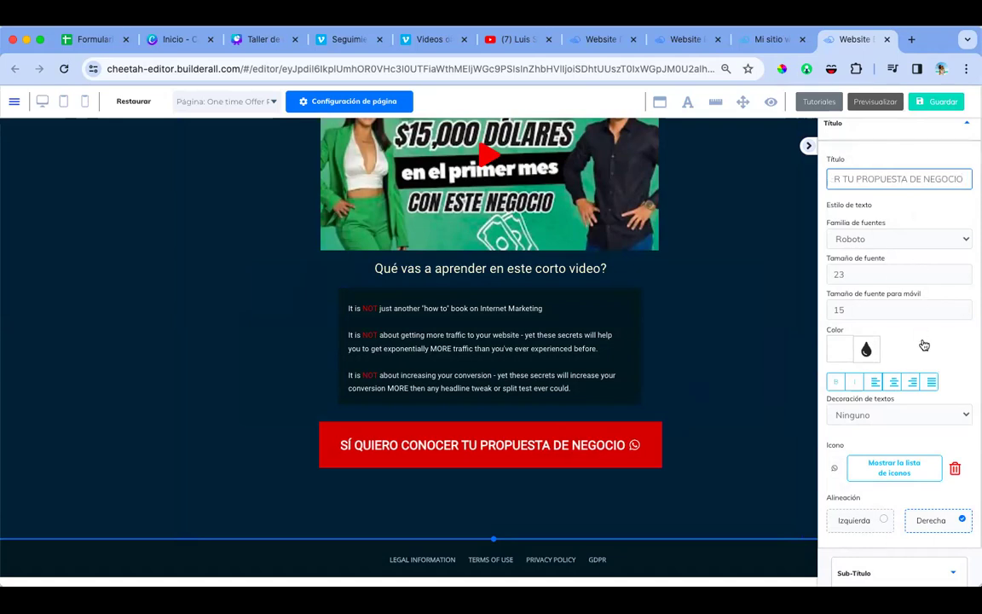
scroll(925, 345, "down", 5)
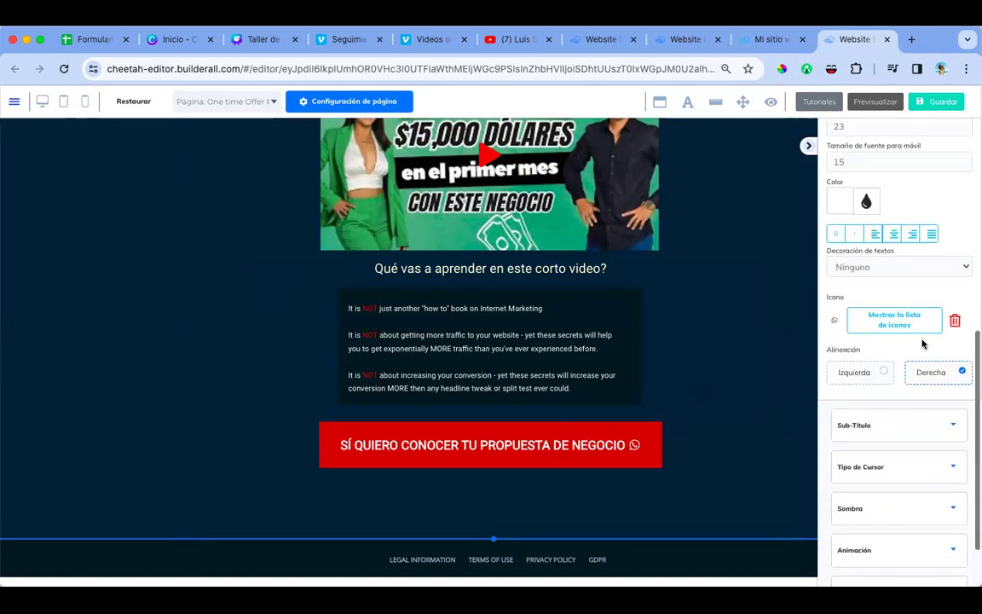
Step: Set the button subtext to 'Al hacer clic te unirás a mi comunidad en whatsapp donde comparto toda la información'
left_click(924, 346)
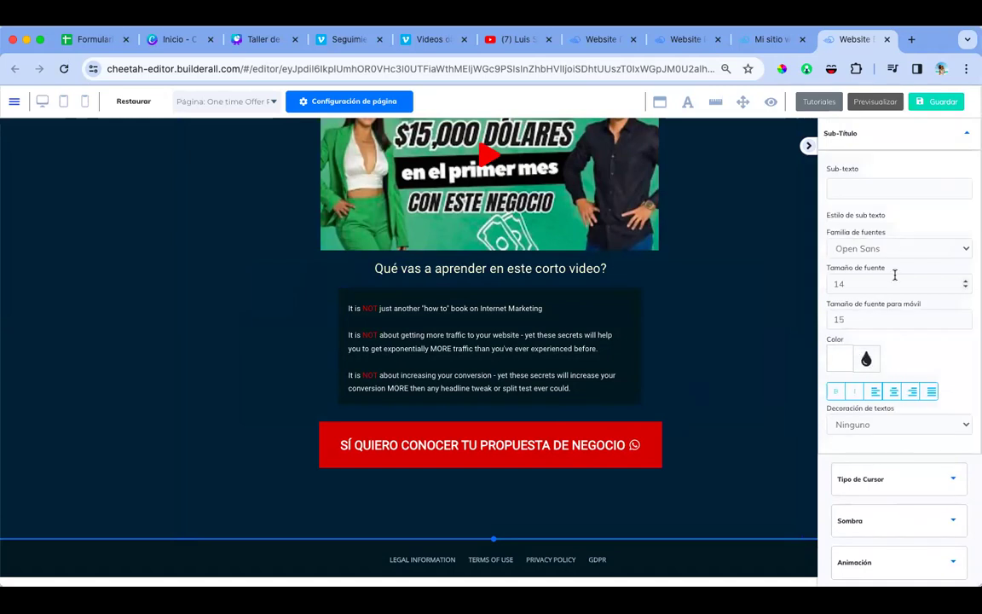
left_click(875, 188)
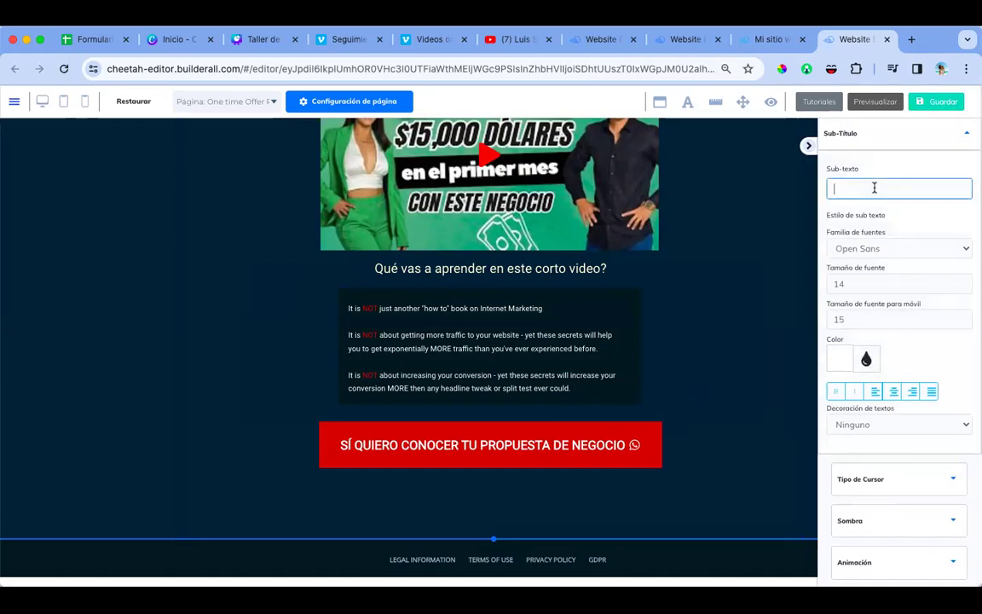
type("Al hacer clic te unira")
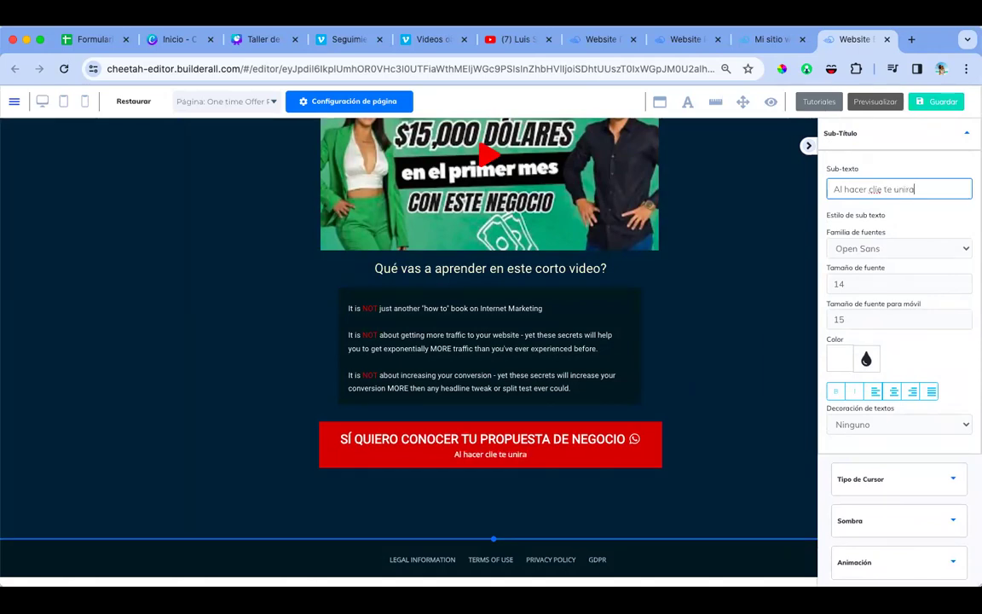
left_click(789, 146)
type("s a mi comunidad en whatsapp donde comparto toda la informacio")
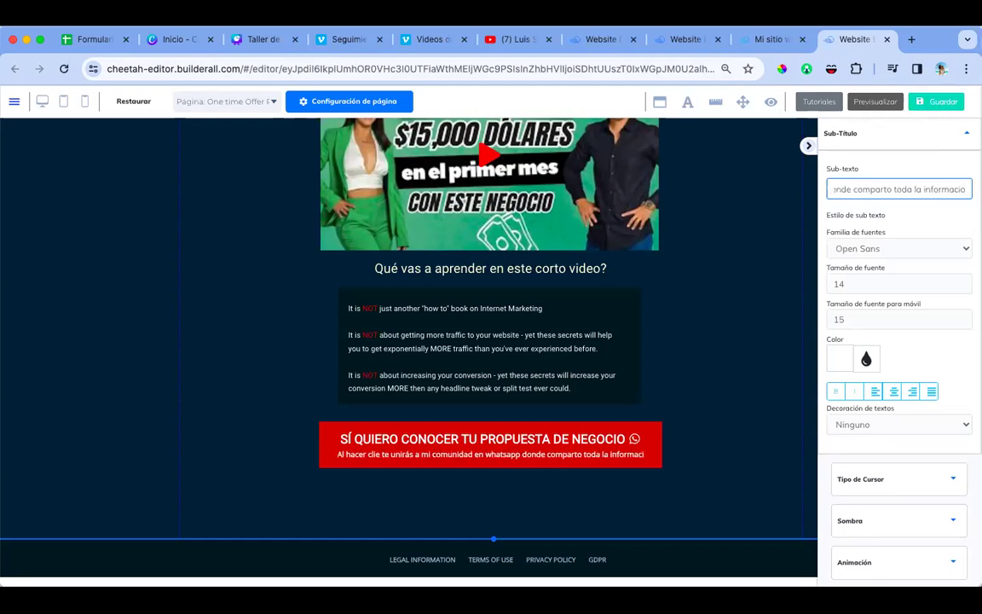
left_click(879, 147)
type("n")
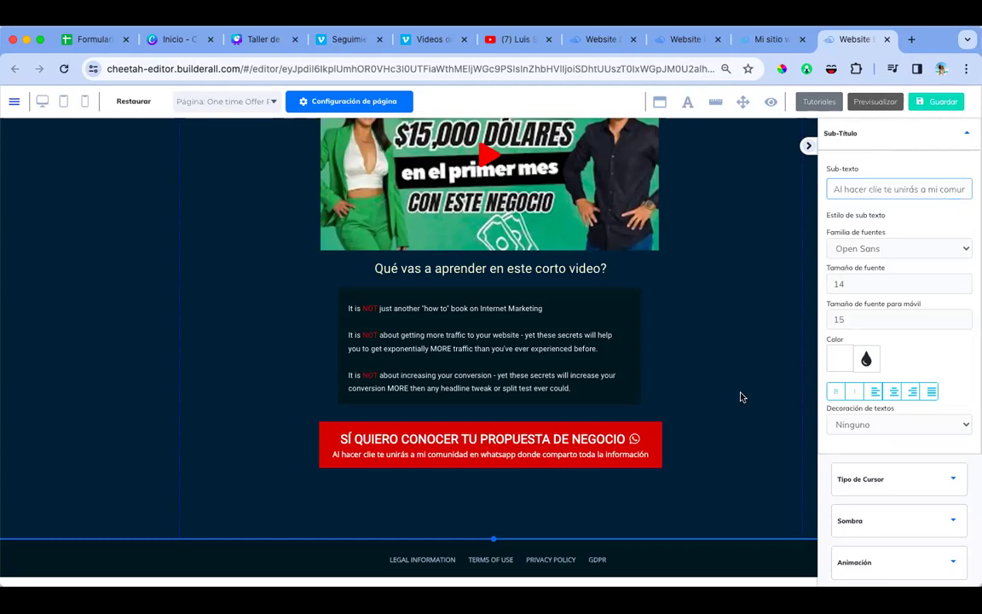
left_click(724, 360)
scroll(724, 360, "up", 5)
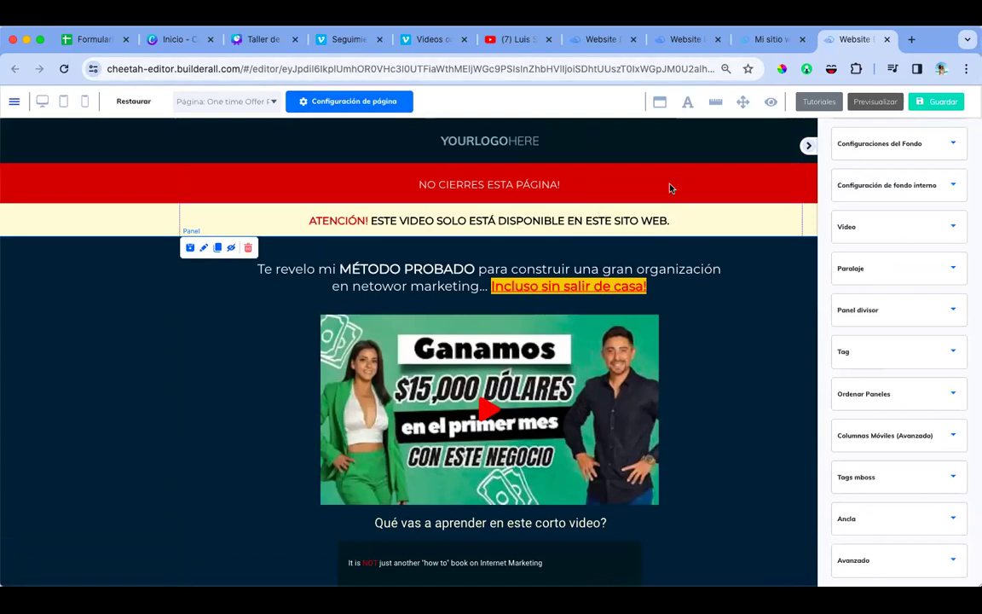
Step: Copy the google.com address from a new browser tab
scroll(719, 276, "down", 5)
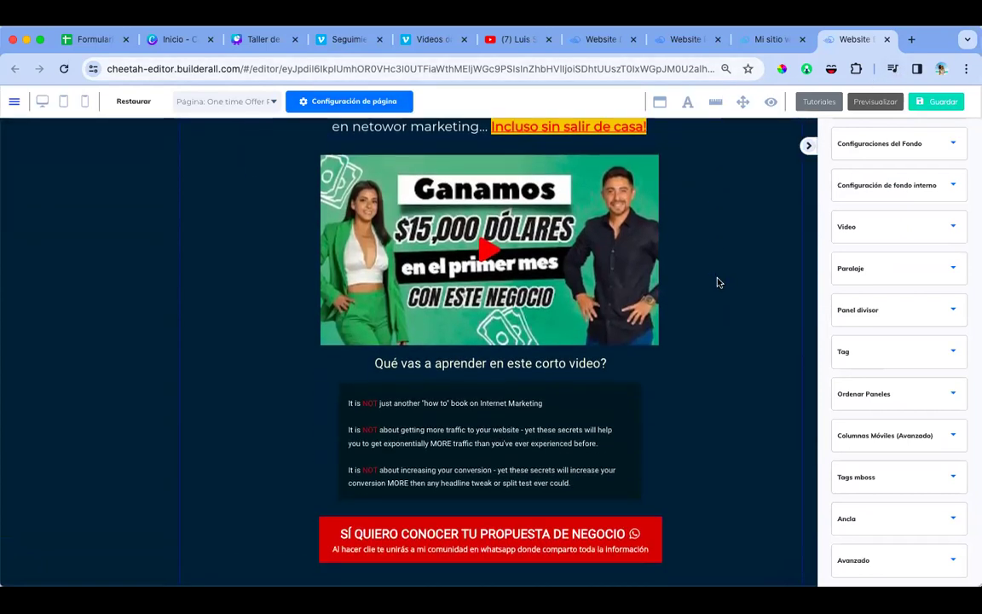
left_click(911, 50)
type("google.com")
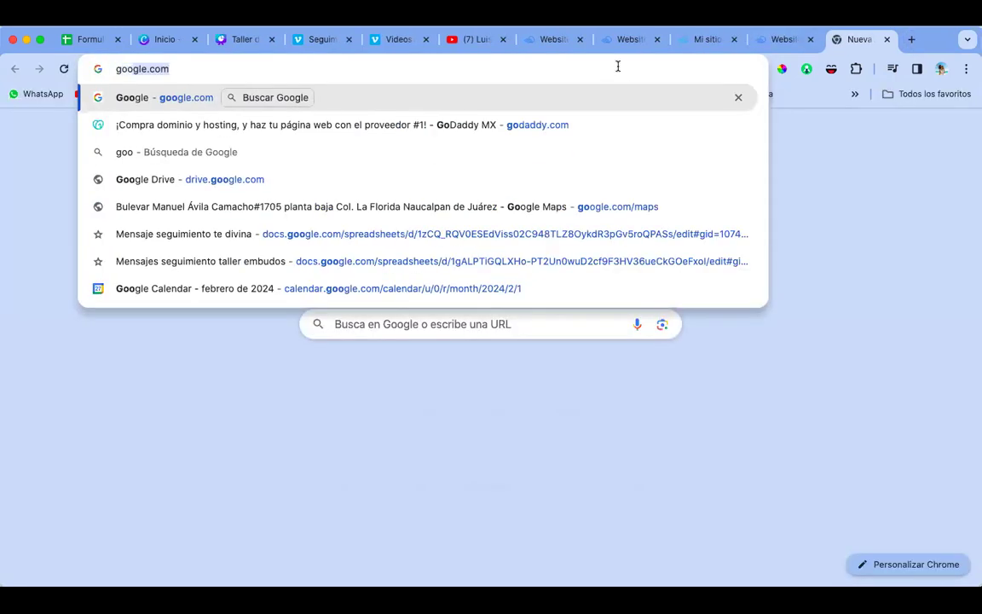
key("Return")
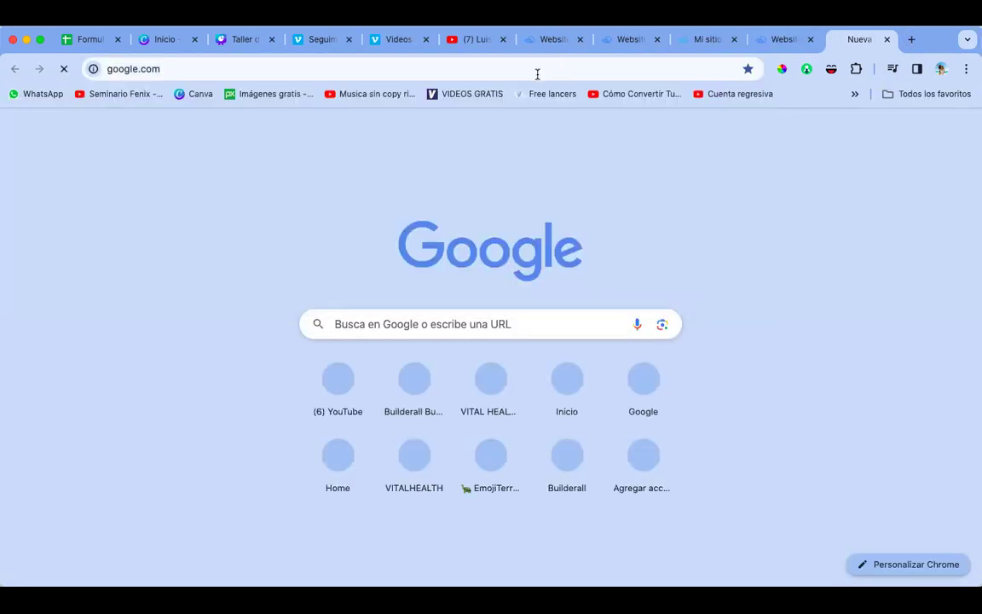
left_click(512, 68)
key("ctrl+c")
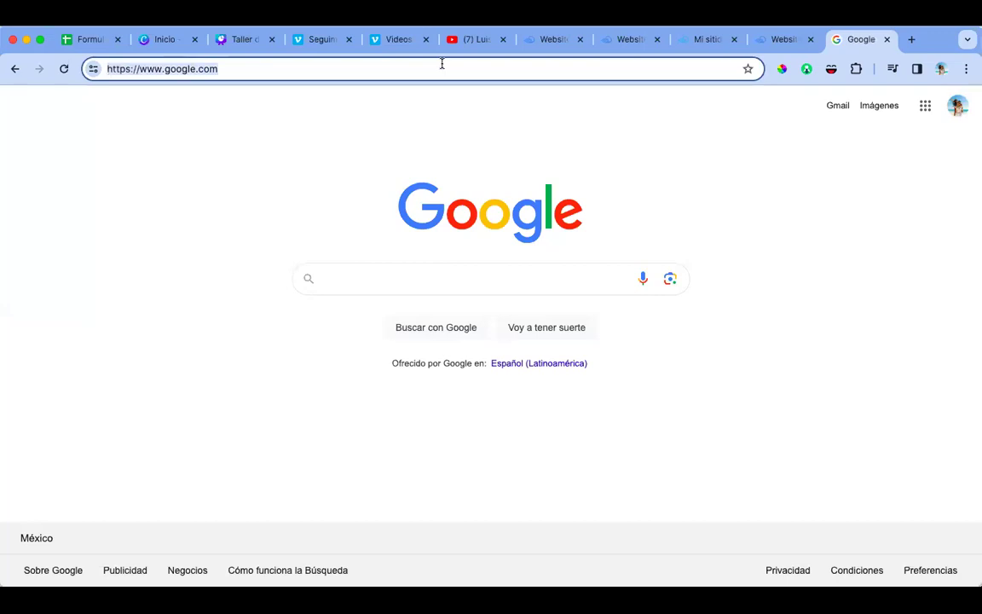
left_click(887, 39)
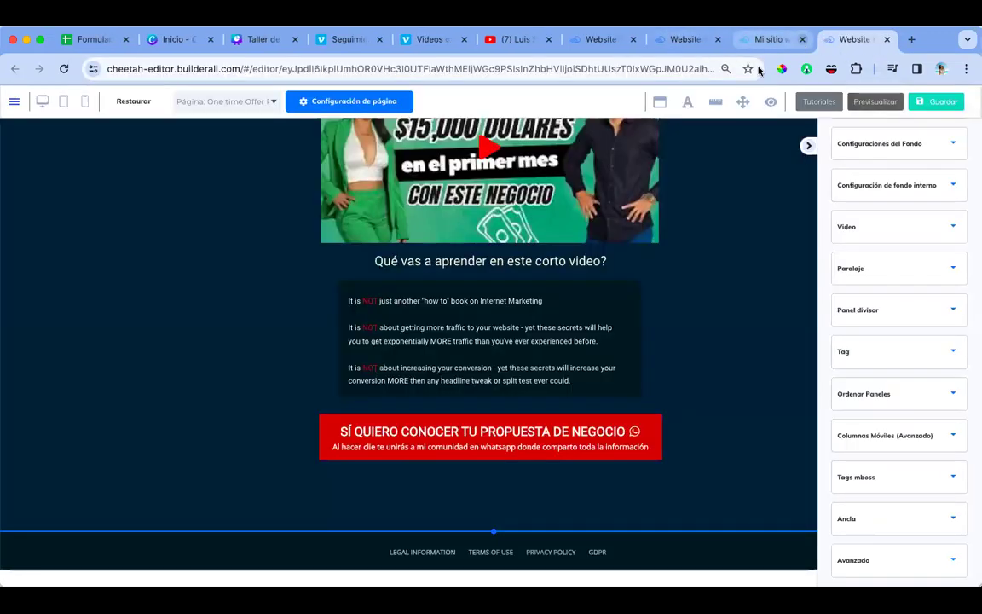
left_click(375, 426)
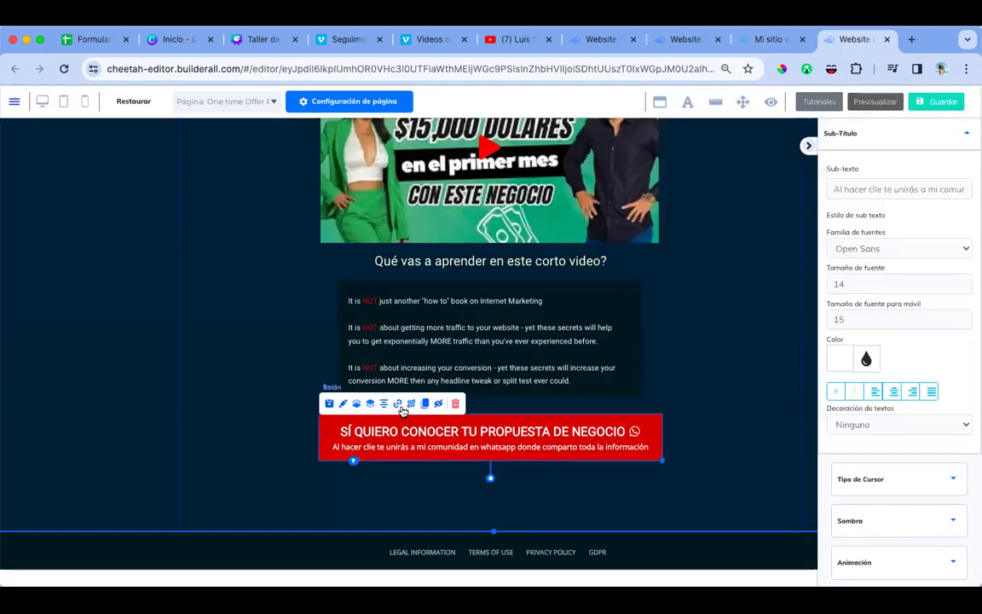
left_click(399, 406)
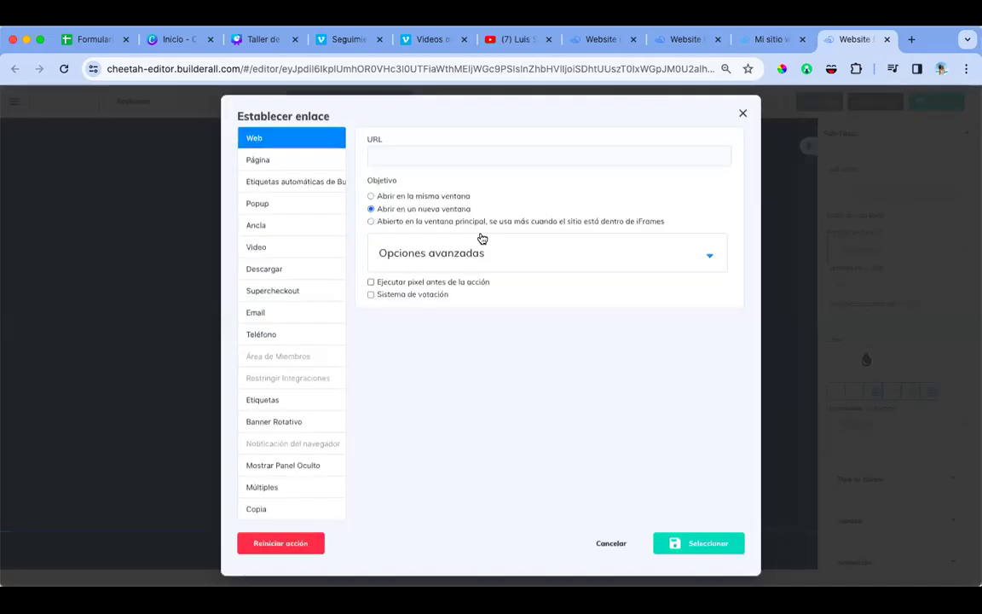
left_click(441, 157)
key("ctrl+v")
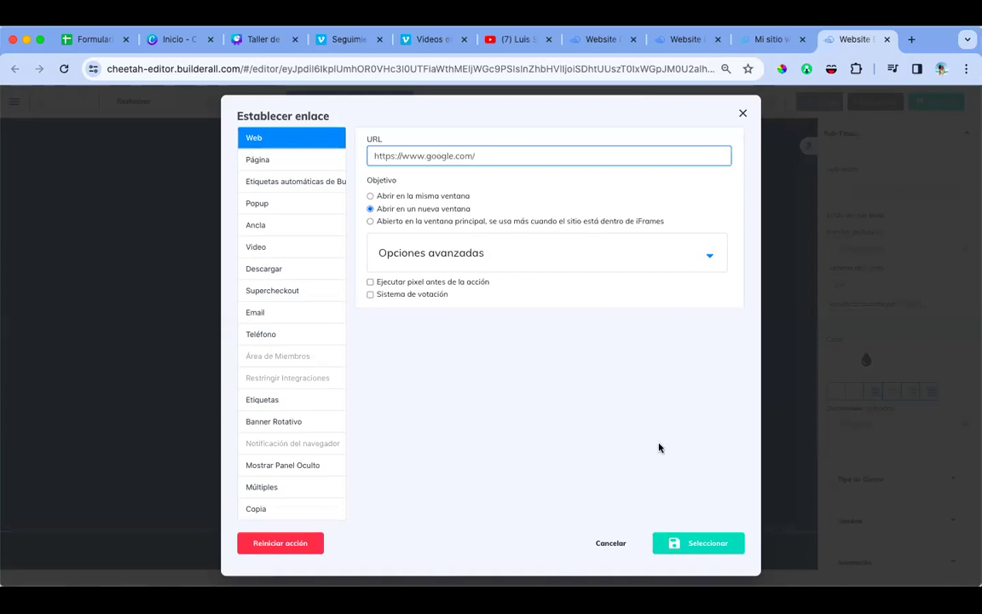
left_click(685, 543)
left_click(942, 103)
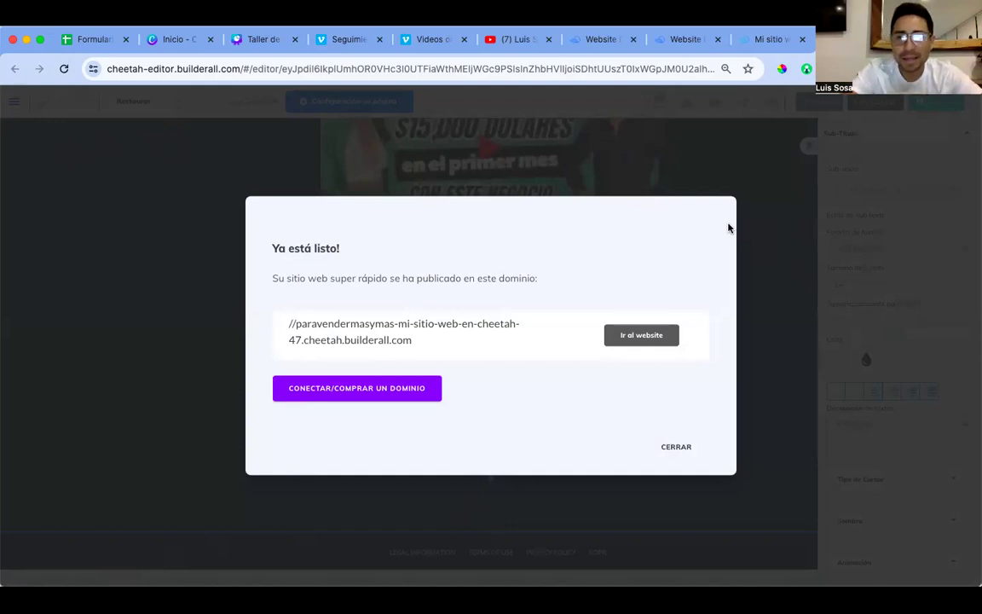
Step: Dismiss the publish-success notice and the missing start page warning
left_click(683, 448)
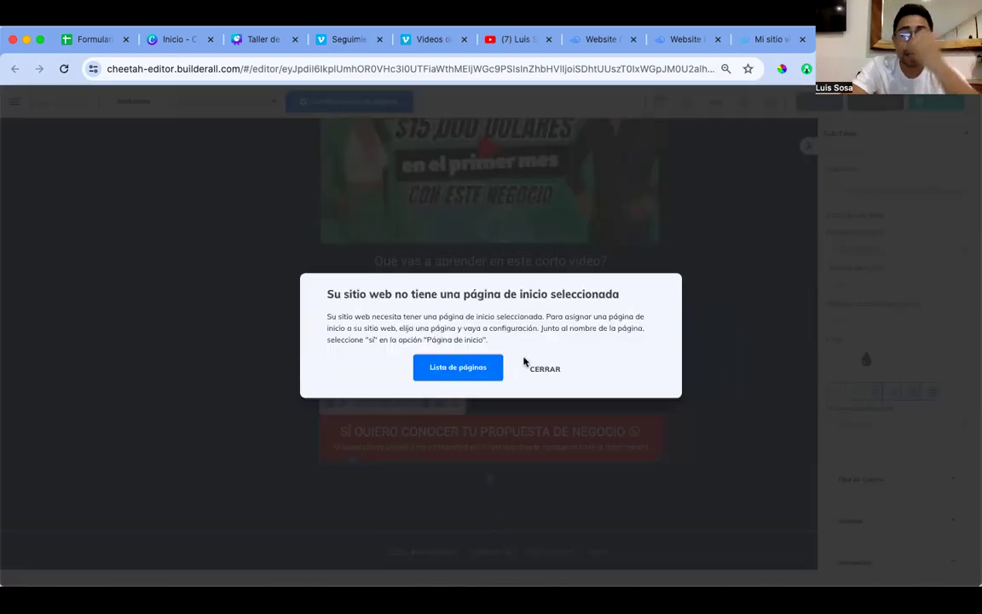
left_click(544, 370)
scroll(746, 307, "up", 5)
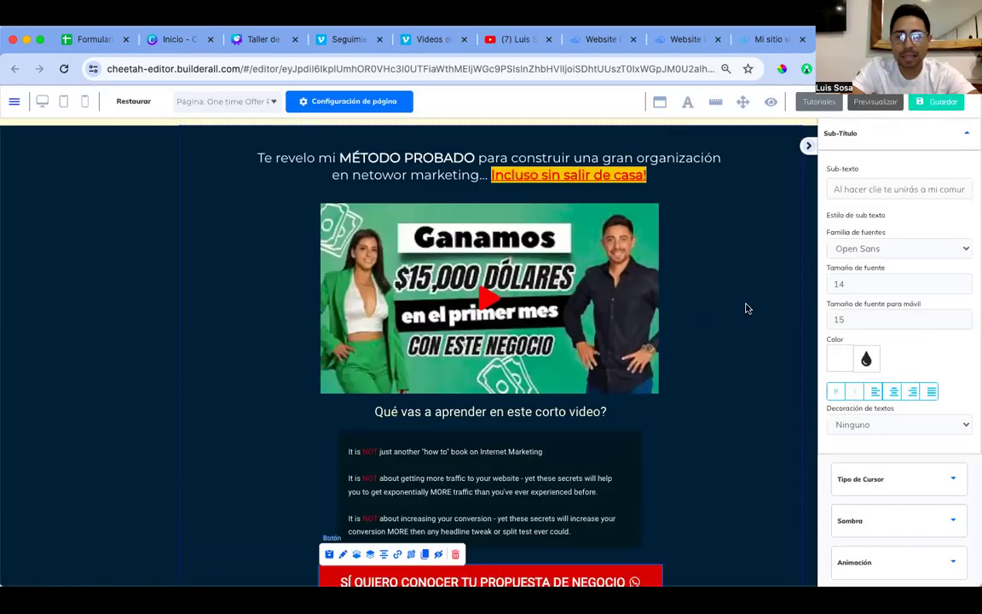
scroll(746, 309, "down", 5)
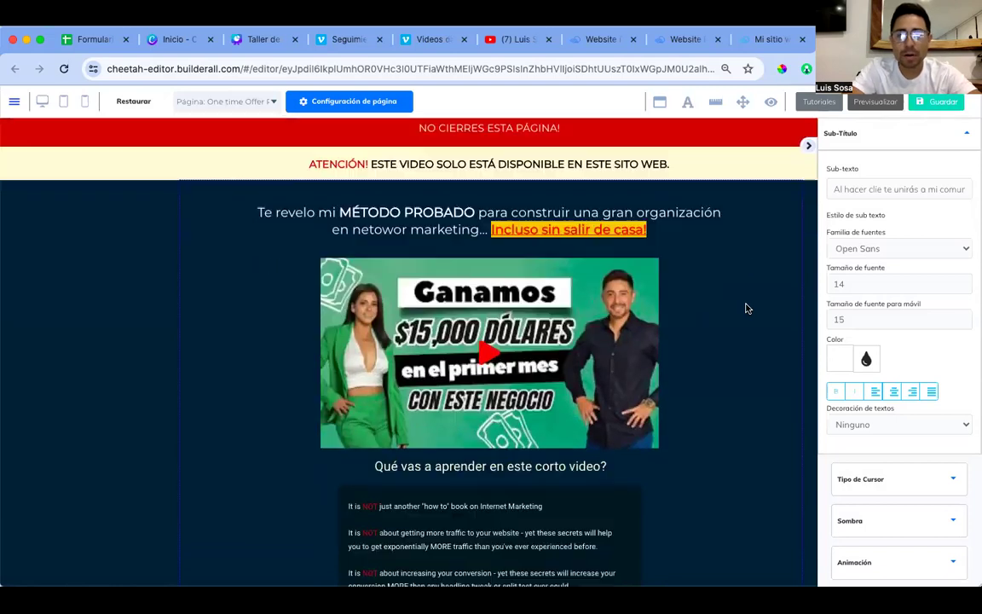
scroll(745, 309, "up", 4)
scroll(746, 308, "down", 2)
scroll(746, 308, "down", 3)
scroll(748, 309, "up", 5)
Step: Save and republish the website, then dismiss the success and start-page notices
left_click(936, 103)
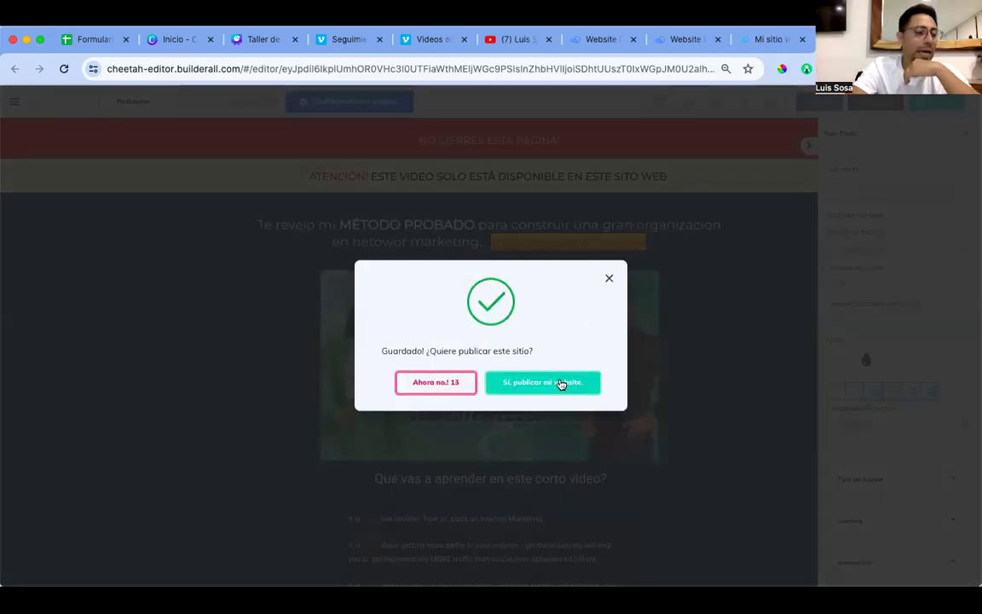
left_click(562, 384)
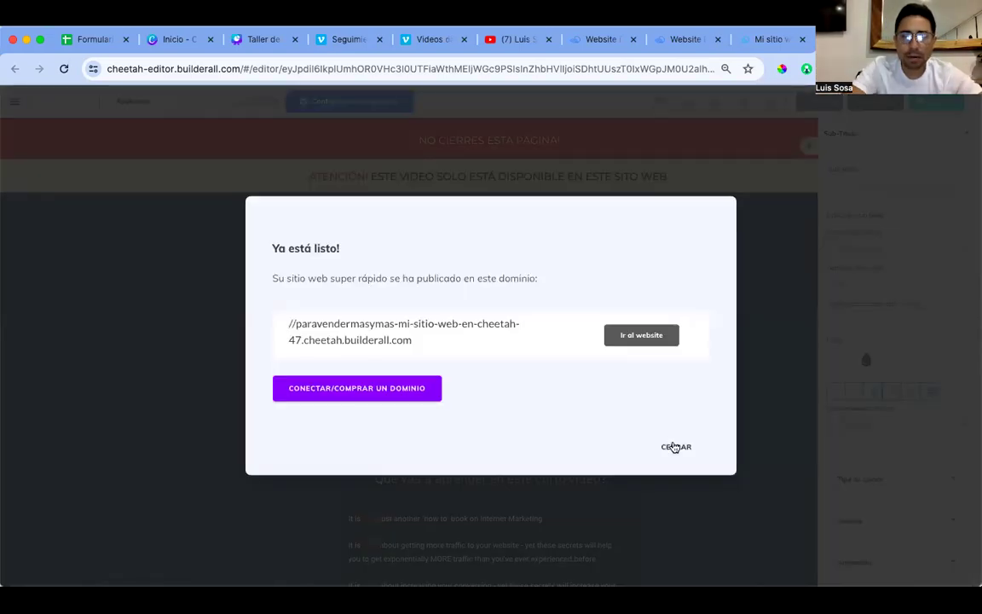
left_click(676, 445)
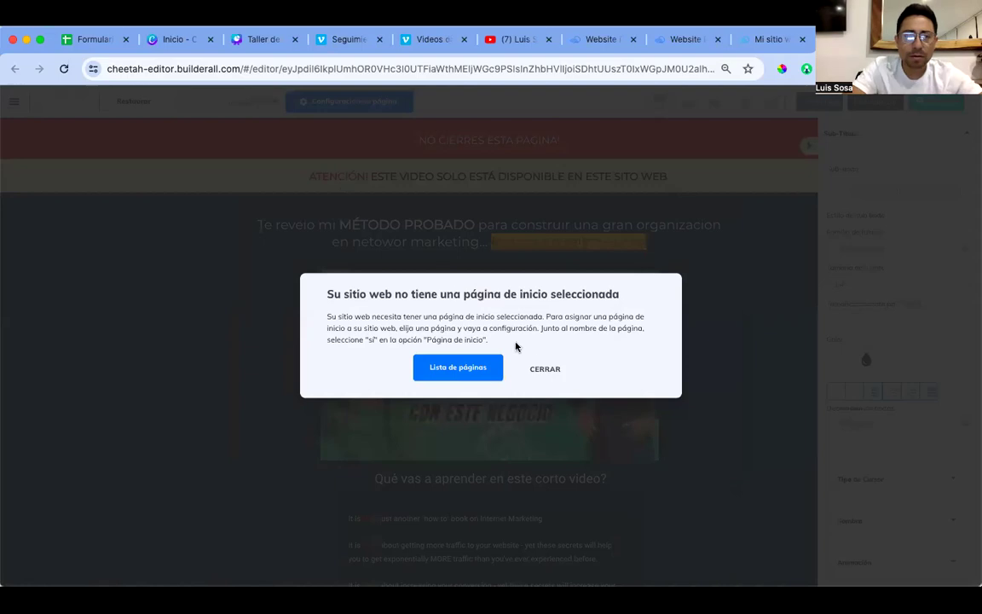
left_click(545, 369)
Step: Switch to the Squeeze Page from the Página list, saving the offer page's changes
left_click(269, 100)
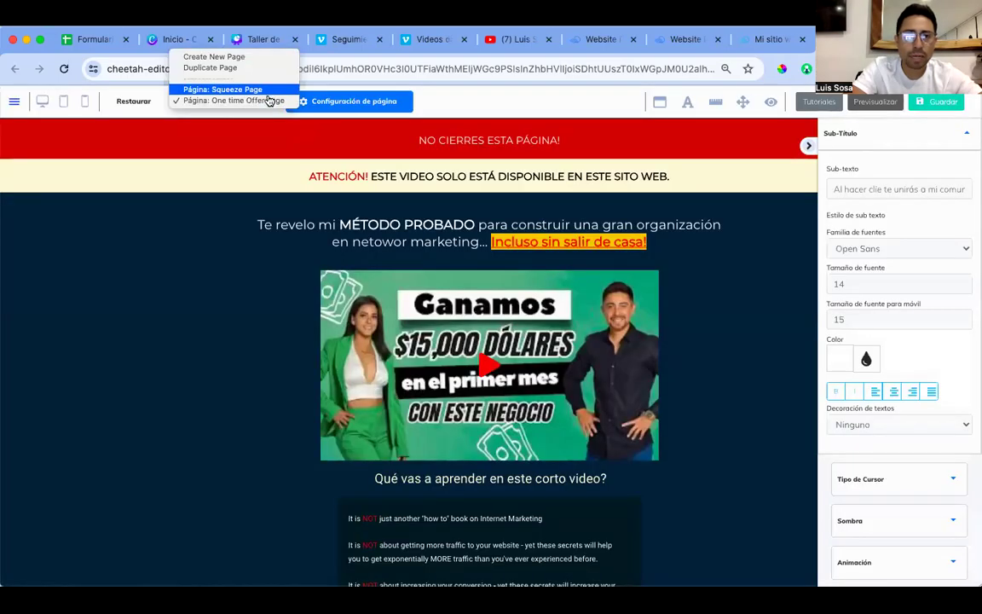
left_click(248, 102)
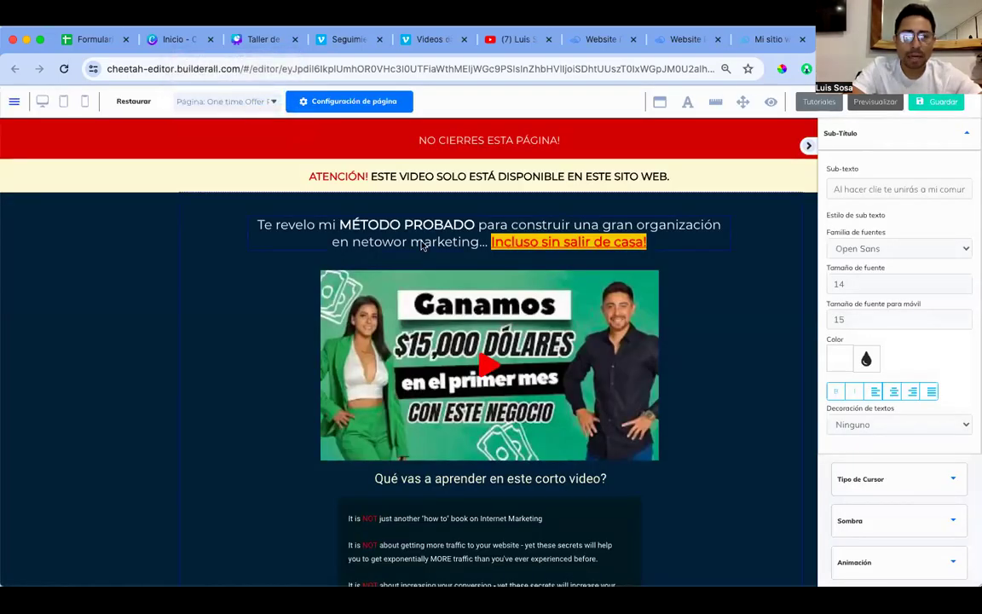
left_click(218, 99)
left_click(240, 92)
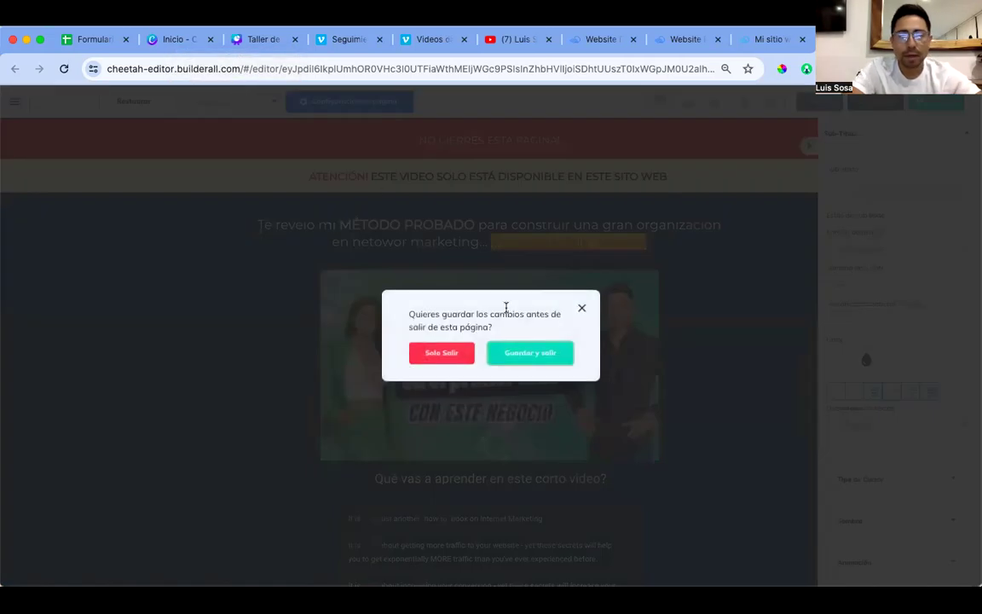
left_click(514, 358)
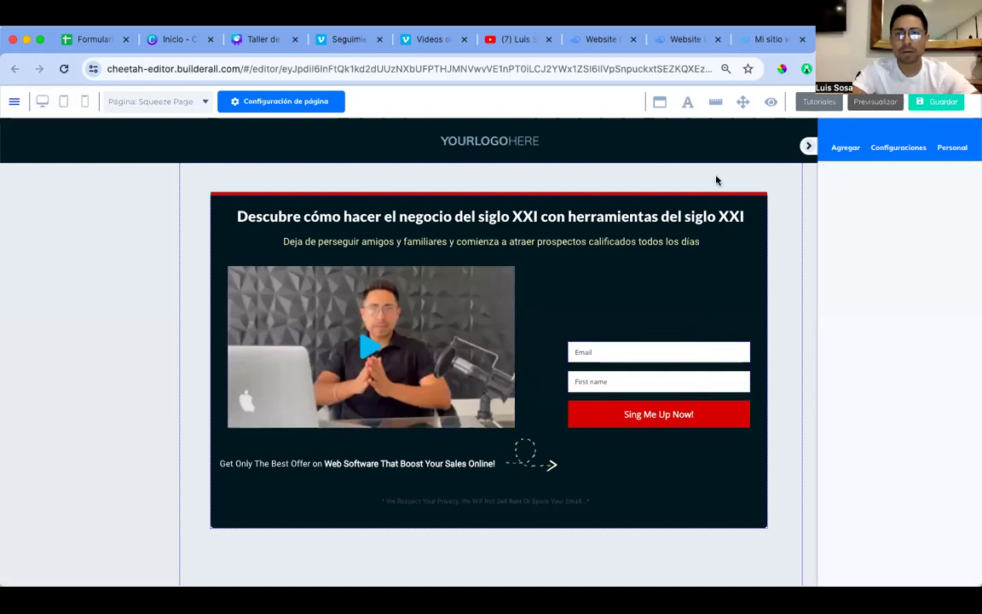
Step: Launch MailingBoss from the Herramientas tools menu in the Builderall website tab
left_click(691, 39)
left_click(608, 44)
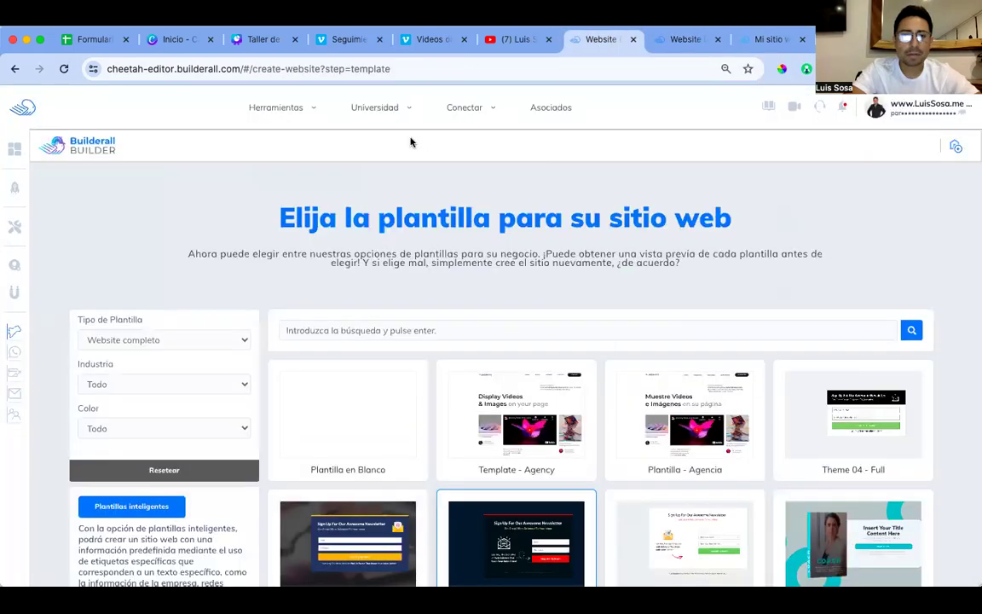
left_click(290, 109)
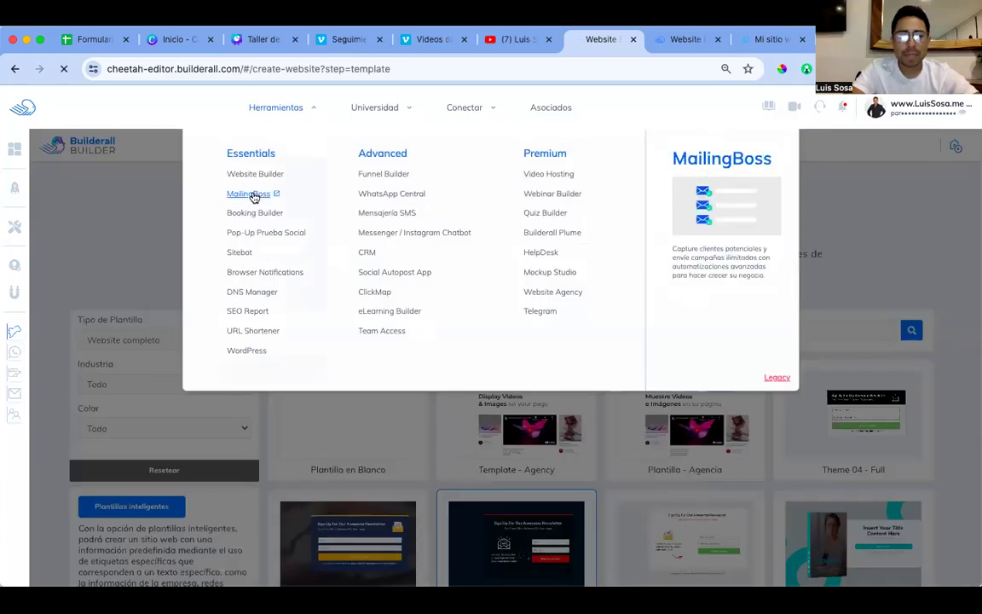
left_click(253, 196)
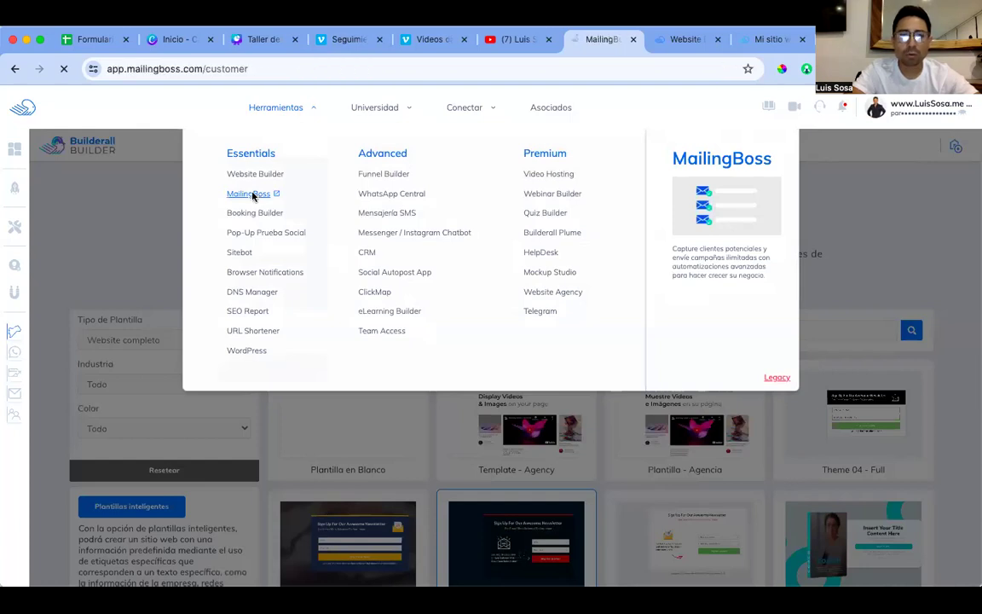
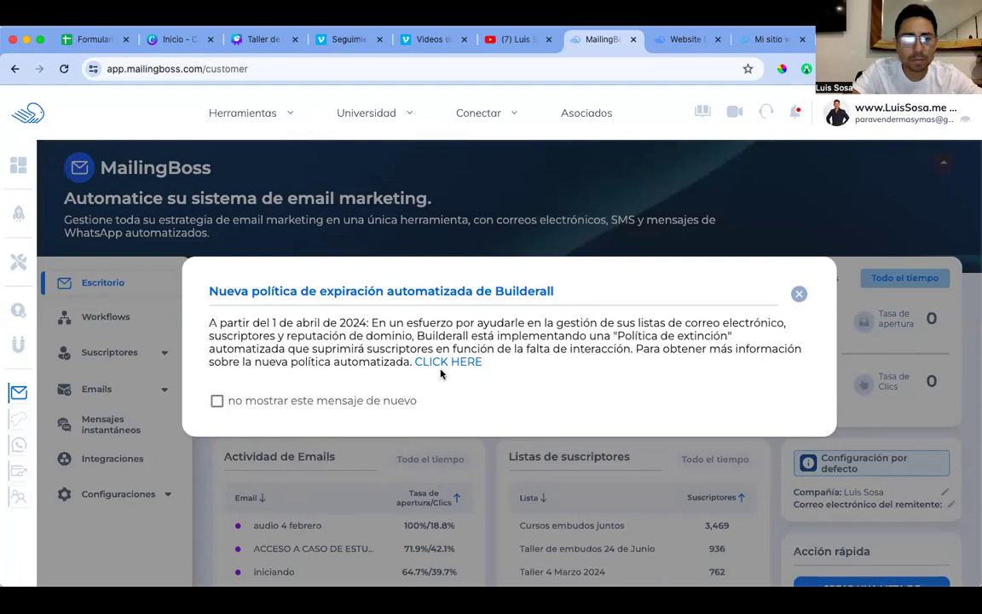
Step: Dismiss the expiration-policy notice and start a new subscriber list from Acción rápida
left_click(799, 294)
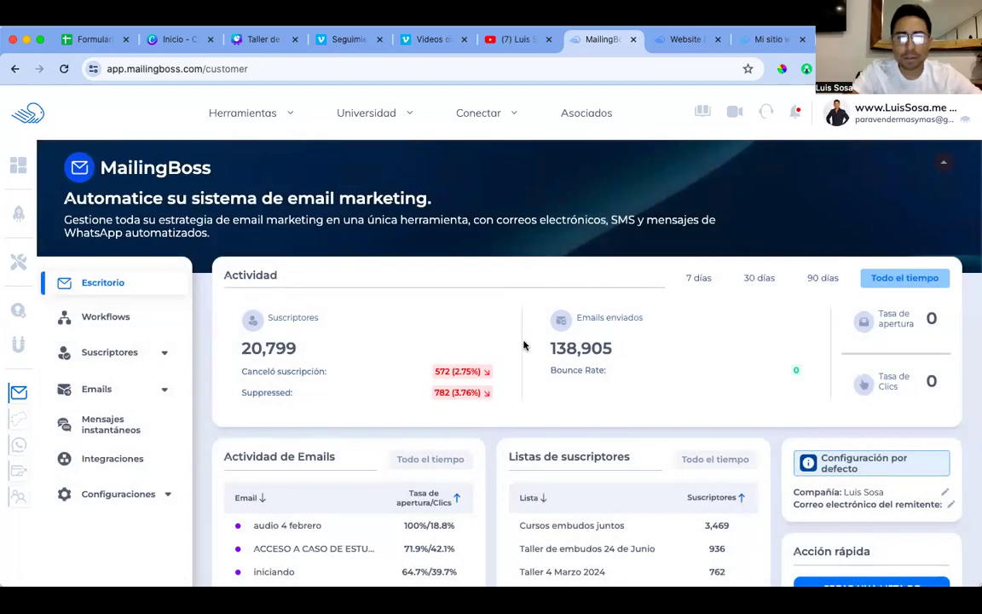
scroll(798, 389, "down", 2)
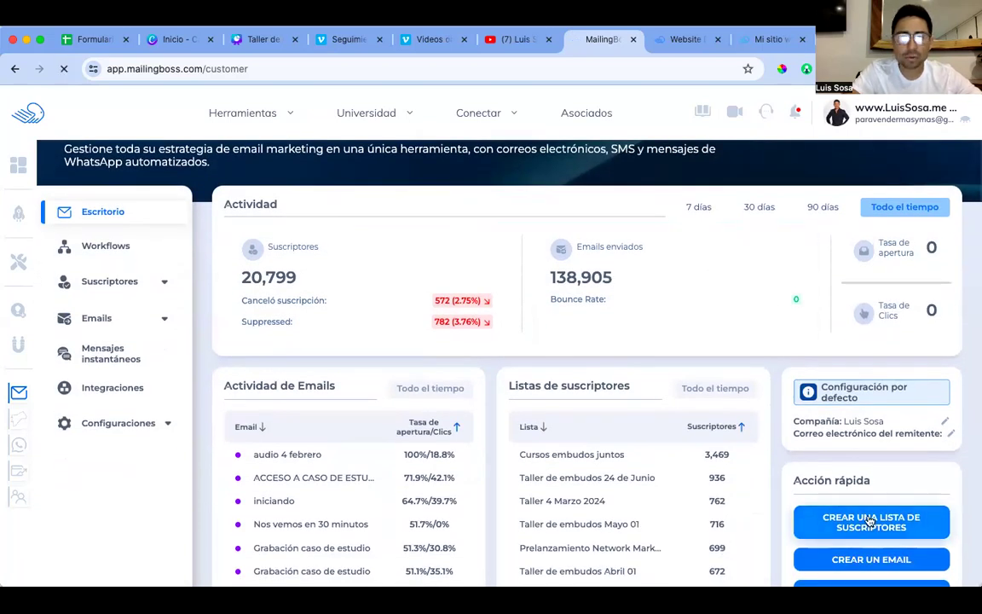
left_click(871, 522)
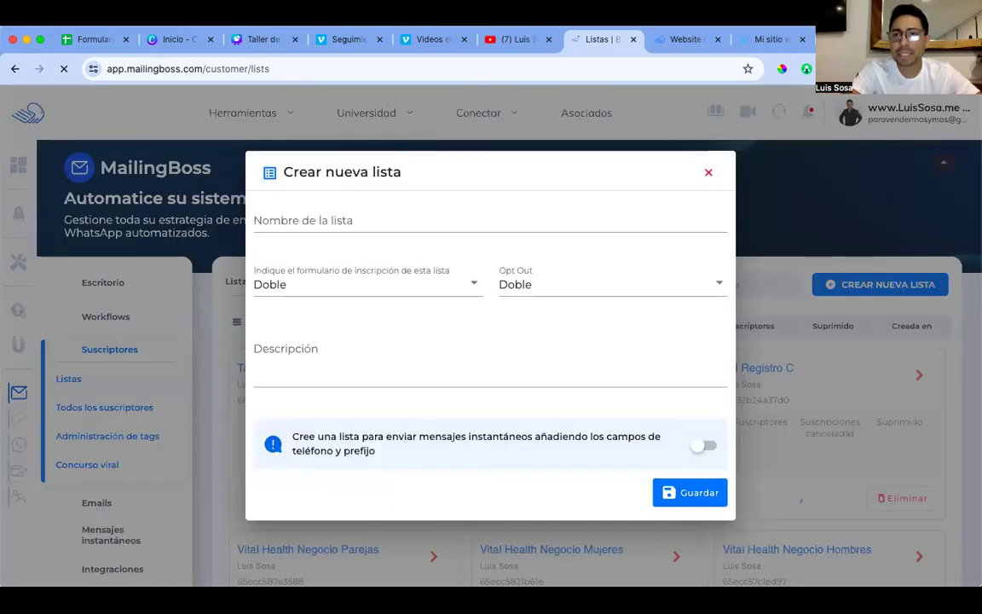
Step: Save list 'Test 5 de abril' with Único opt-in and opt-out plus instant-message phone fields
left_click(352, 222)
type("Test 5 de abril")
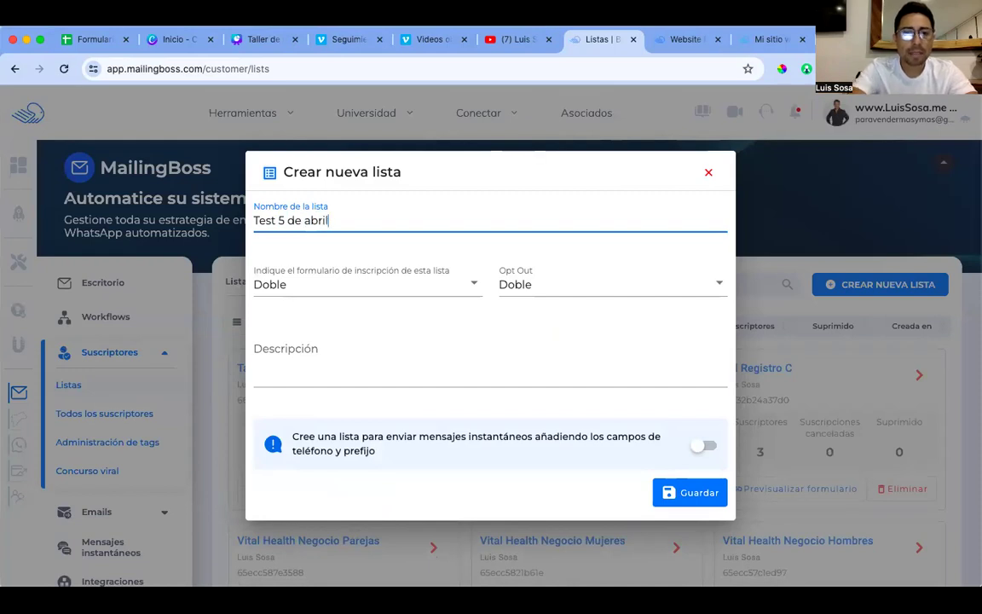
left_click(449, 287)
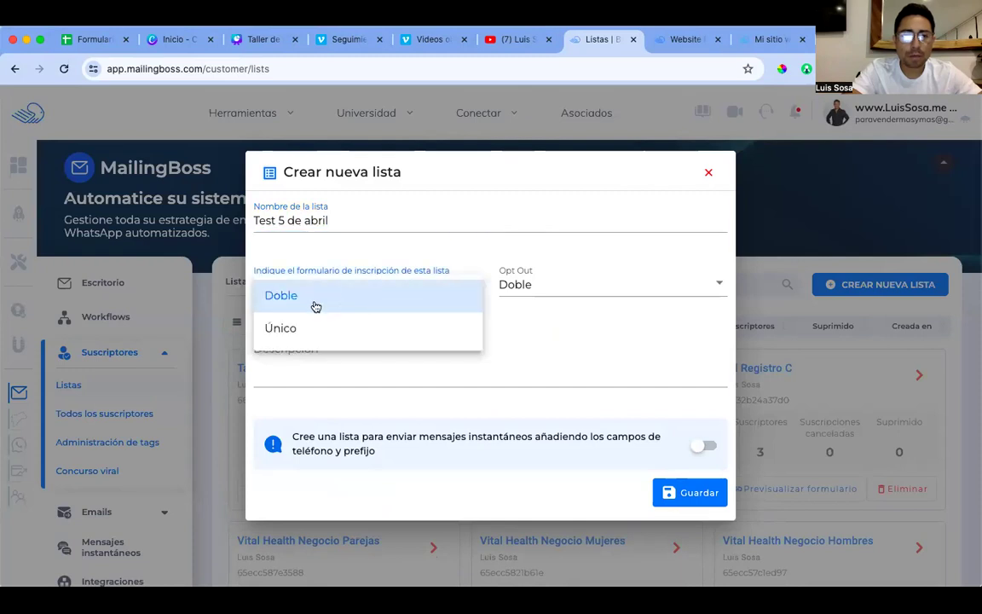
left_click(283, 333)
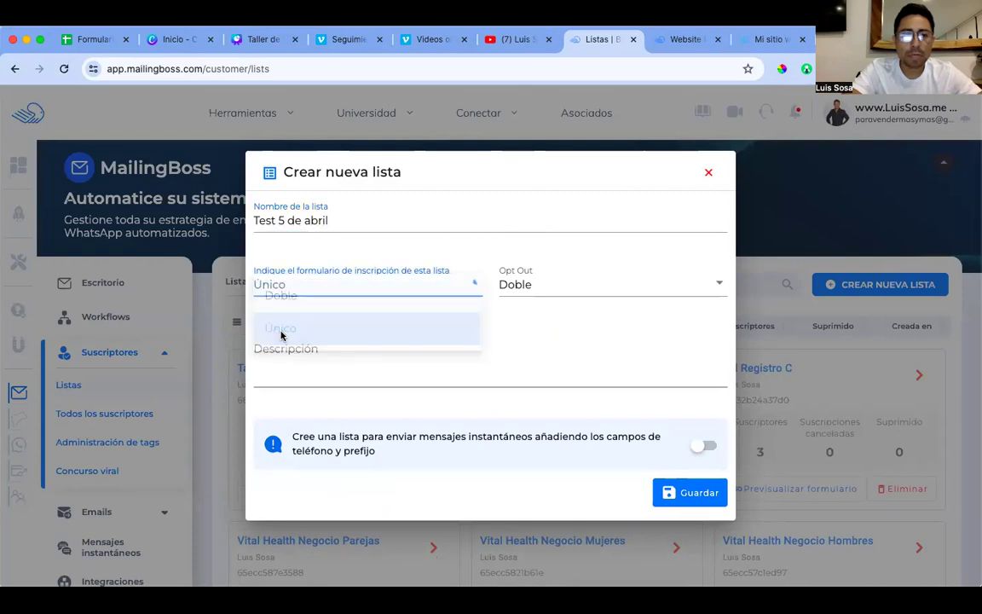
left_click(534, 284)
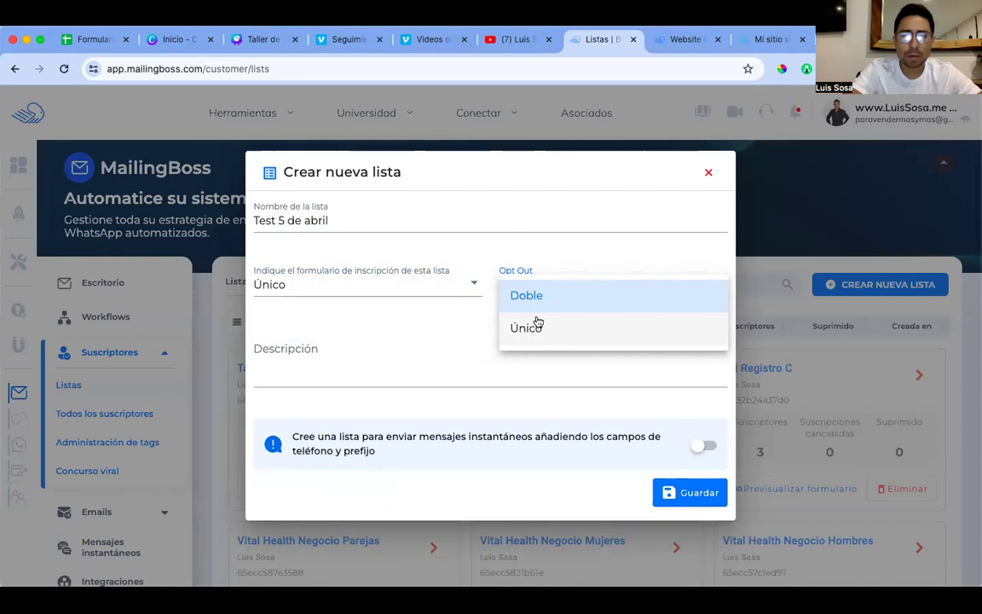
left_click(533, 329)
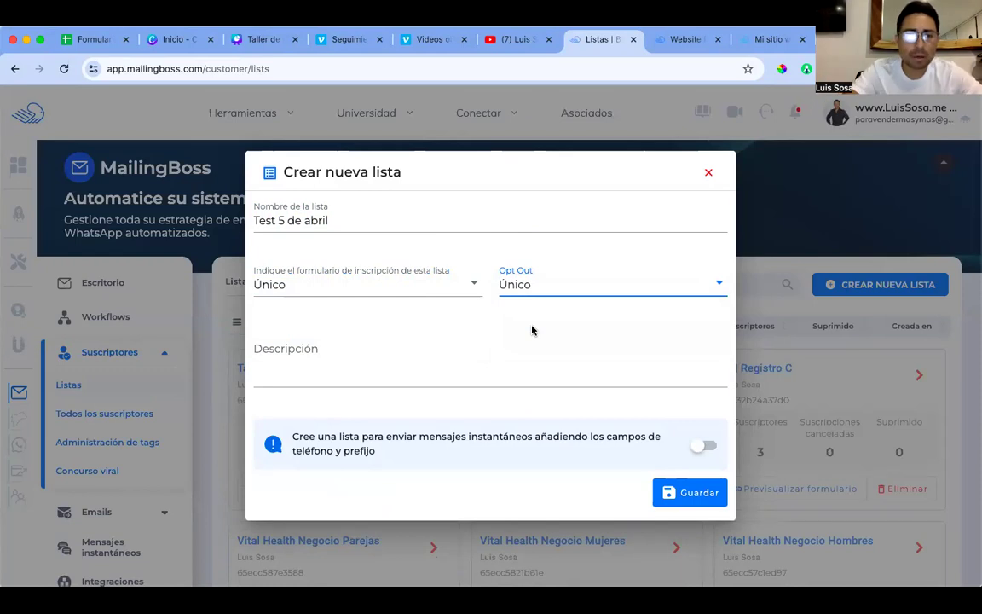
left_click(701, 445)
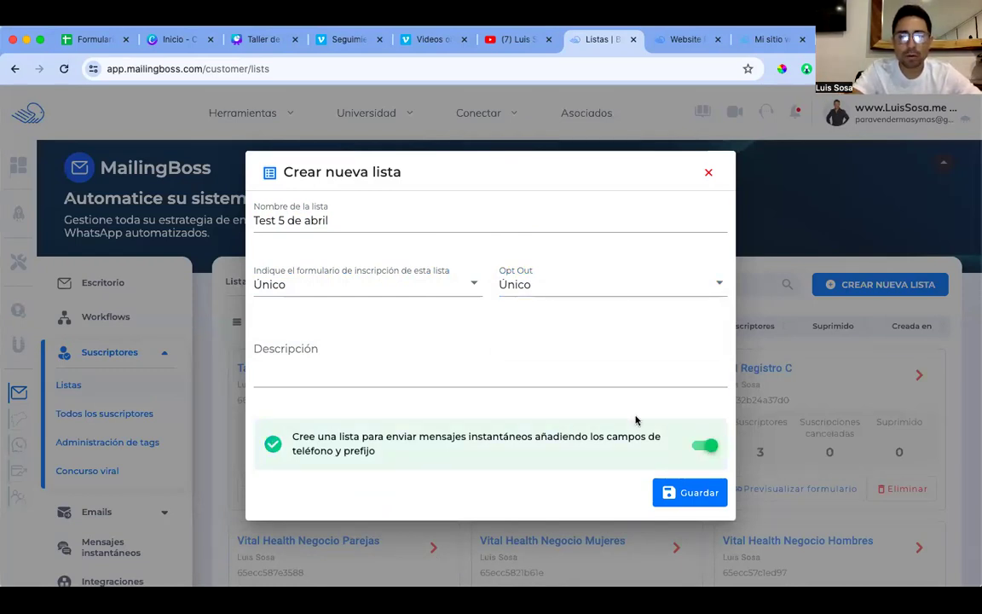
left_click(683, 492)
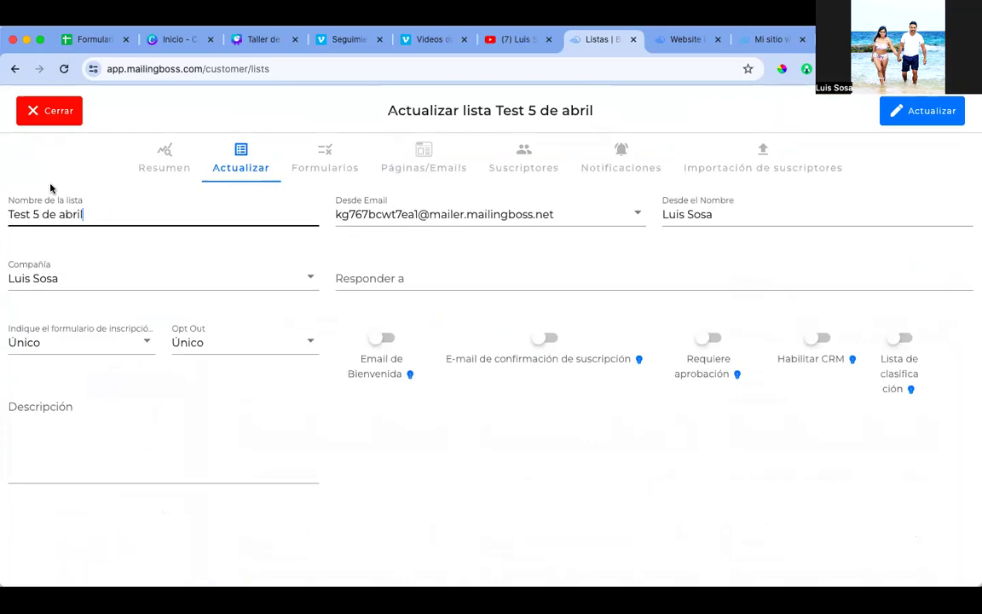
Step: Change the list's Desde Email to a different verified sender address
mouse_move(359, 351)
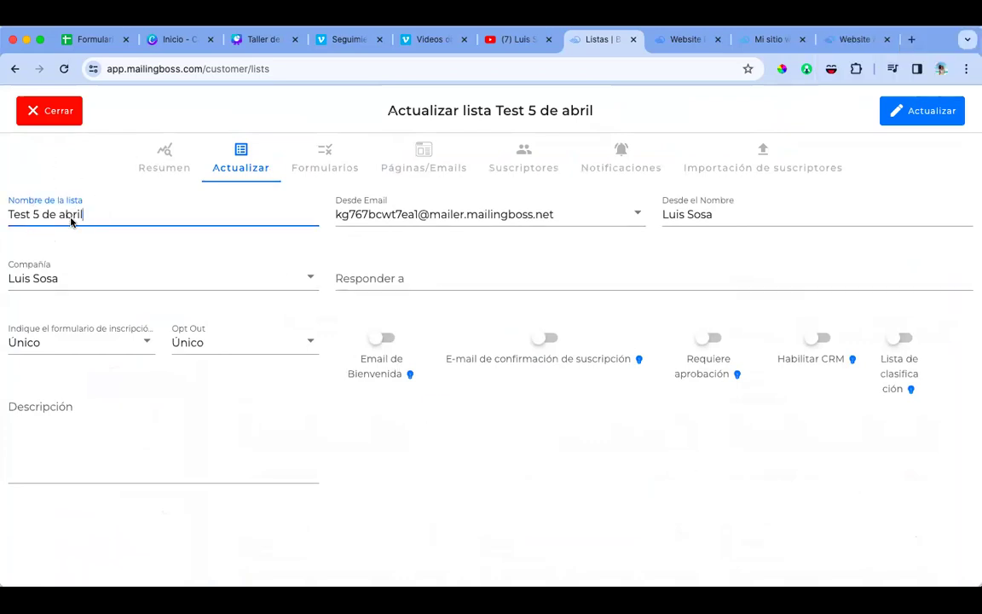
left_click(631, 214)
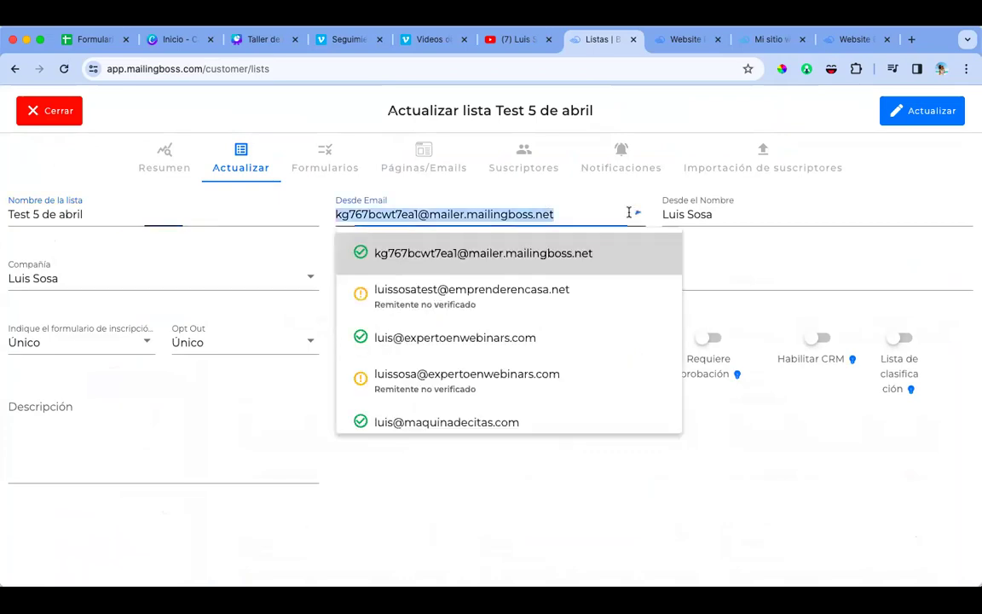
scroll(445, 342, "down", 5)
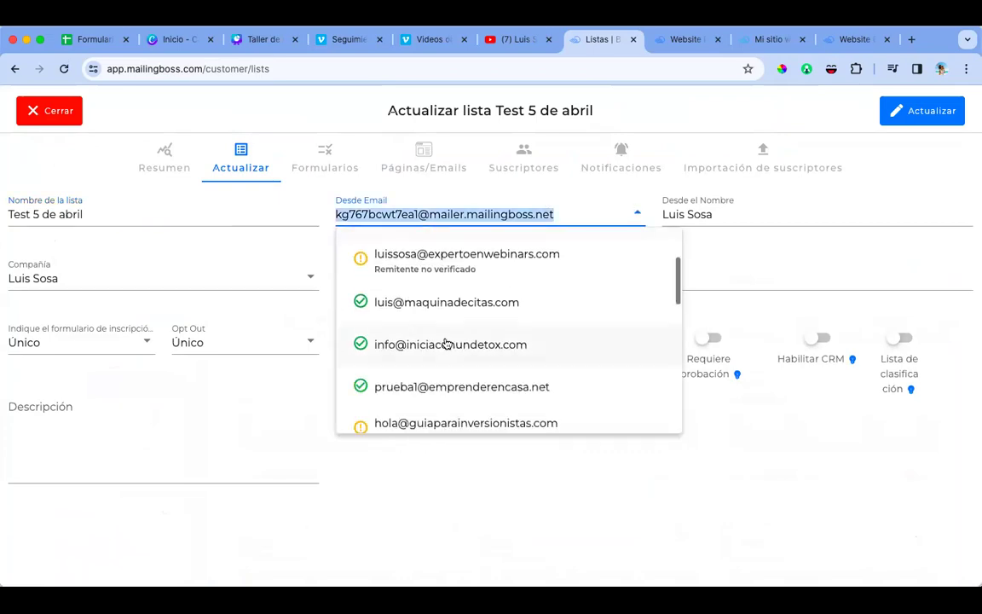
scroll(445, 342, "down", 5)
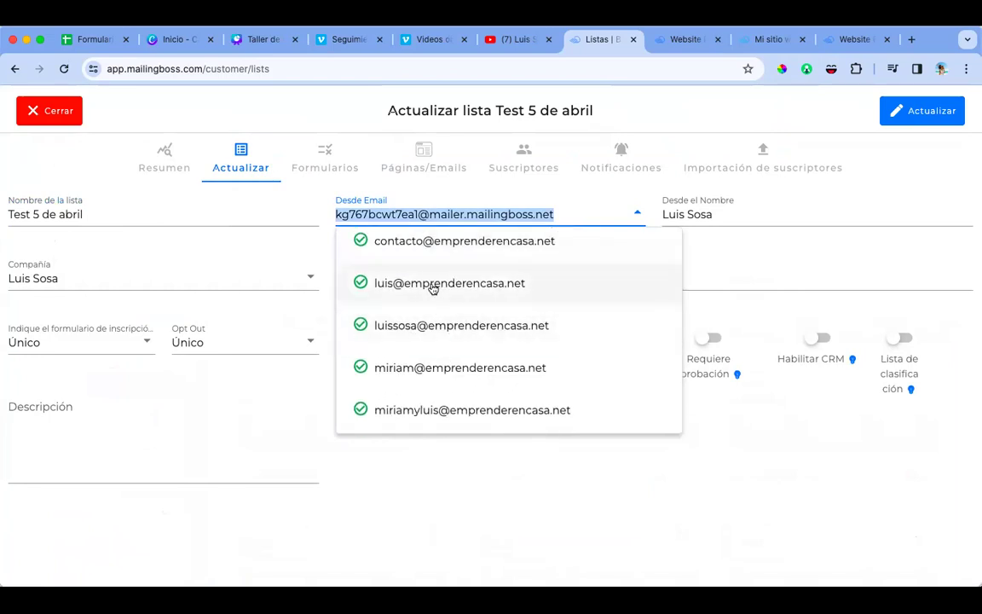
left_click(431, 284)
Step: Enable Email de Bienvenida and save the list update, confirming the sender change with Sí
left_click(384, 337)
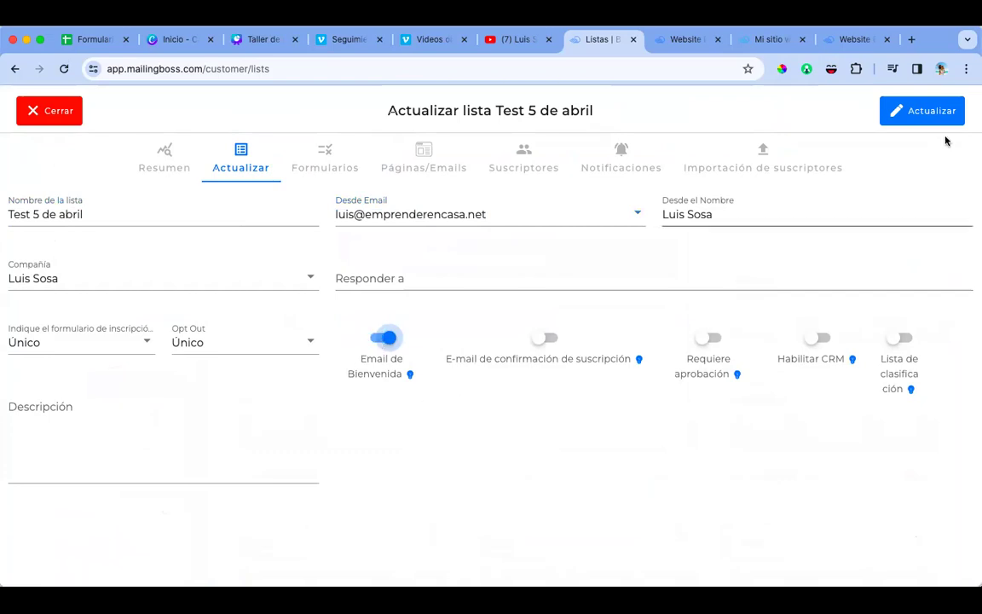
left_click(930, 113)
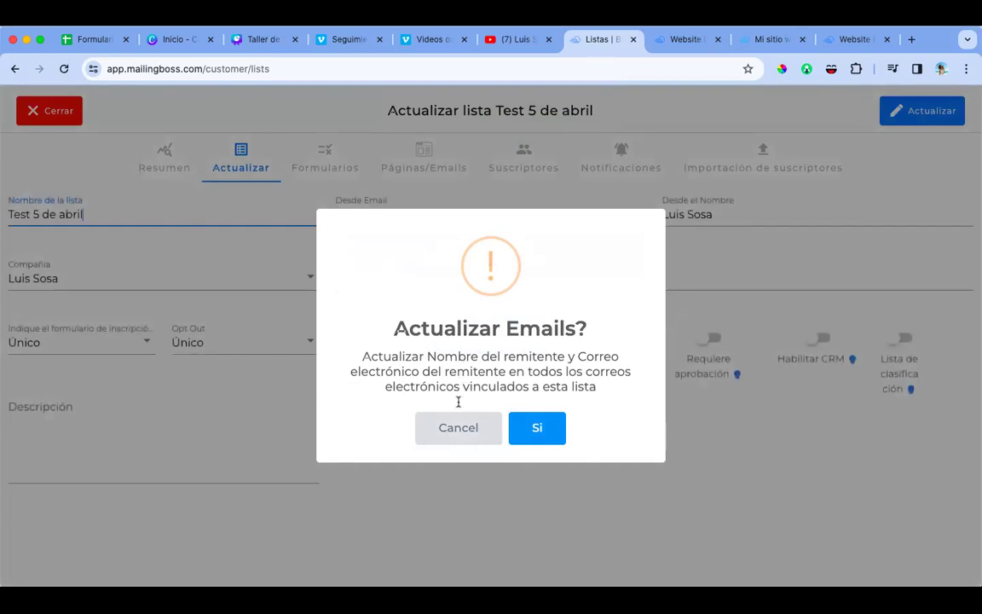
left_click(460, 429)
left_click(325, 165)
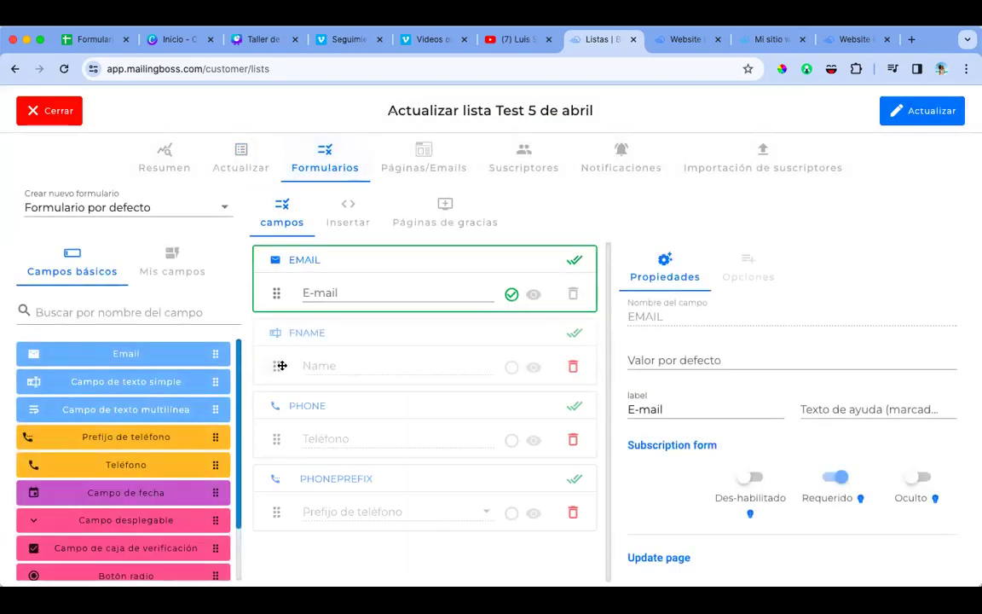
Step: Move the name field above email, label it 'Nombre (sin apellidos)' and make it required
left_click_drag(278, 339, 282, 288)
left_click(702, 408)
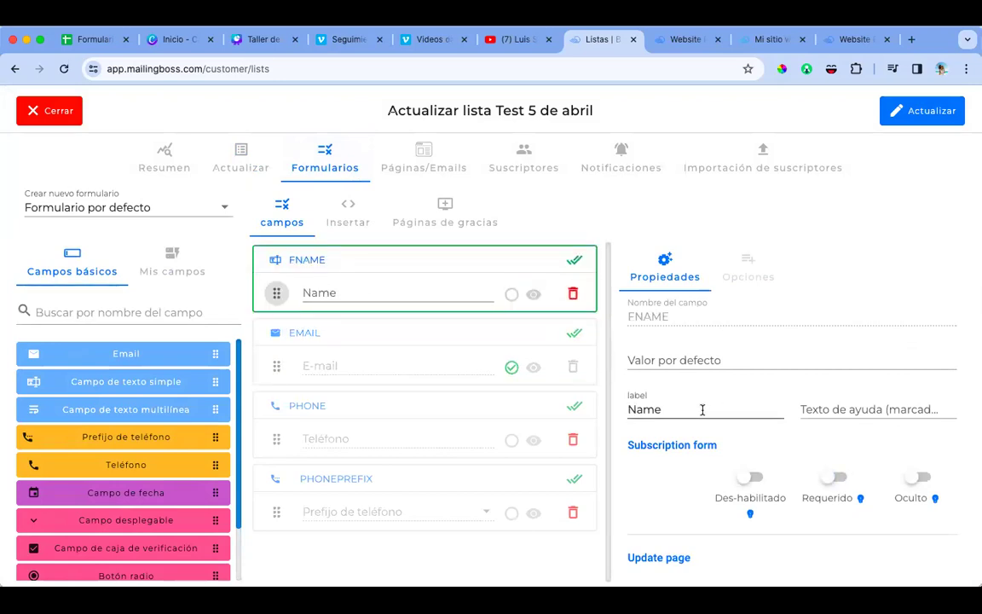
key("BackSpace")
type("ombre")
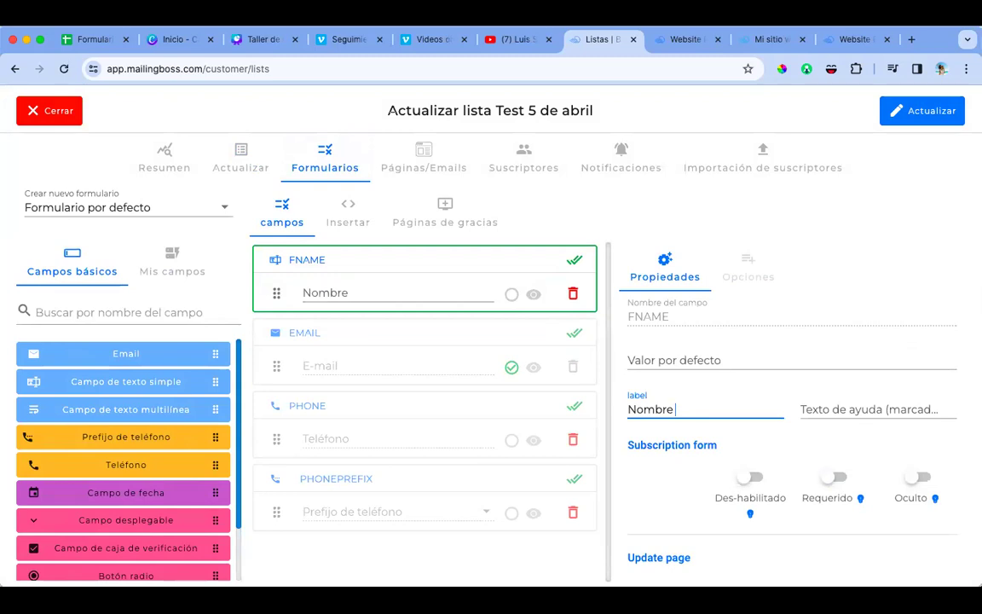
type(" (sin apellidos")
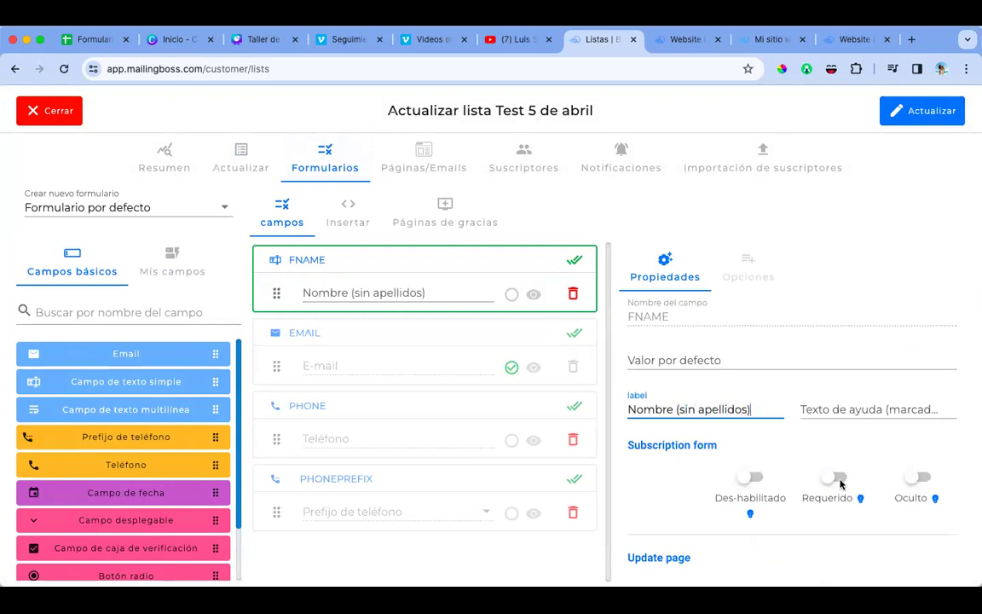
left_click(840, 479)
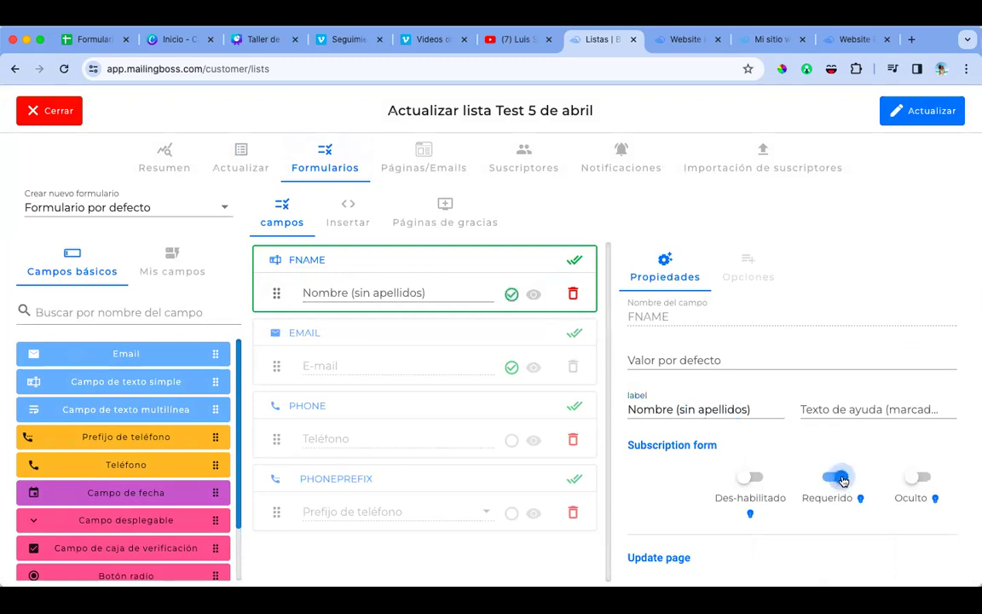
Step: Move the phone prefix field above the phone field, relabel it for 'tu país' and require it
left_click(380, 342)
left_click(684, 421)
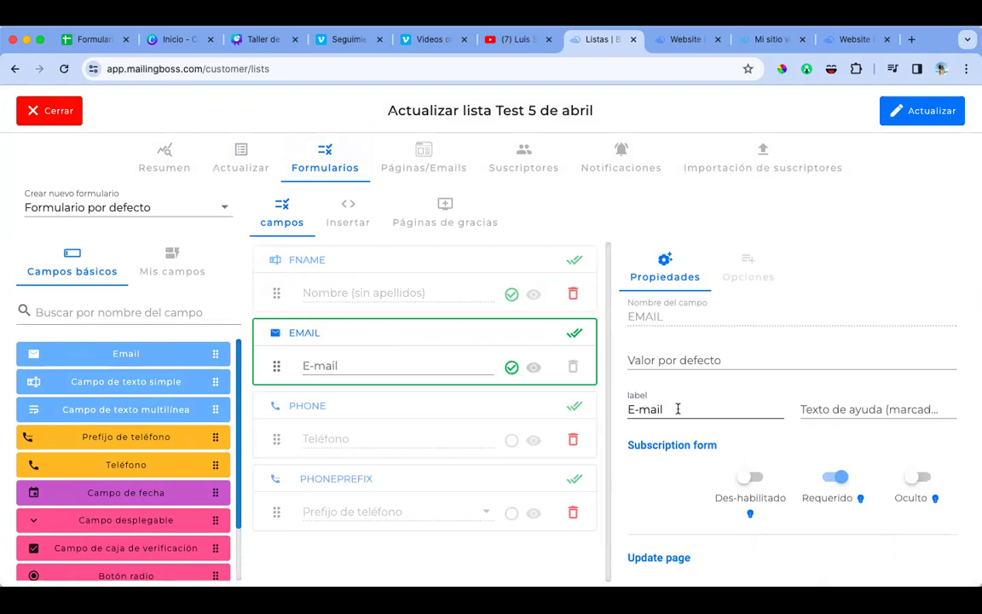
left_click_drag(276, 511, 687, 399)
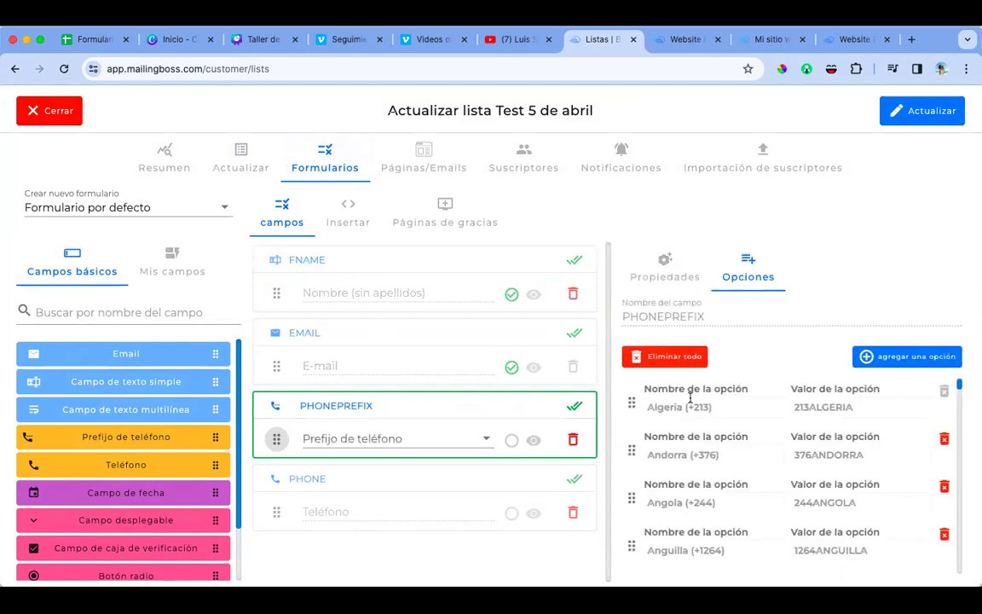
left_click(665, 268)
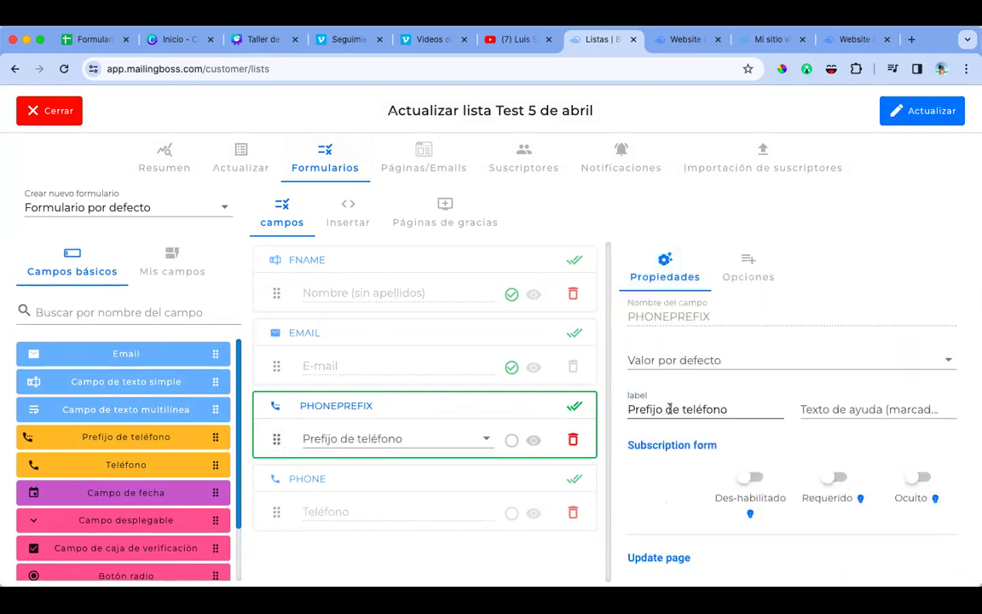
double_click(689, 408)
type("tu pai")
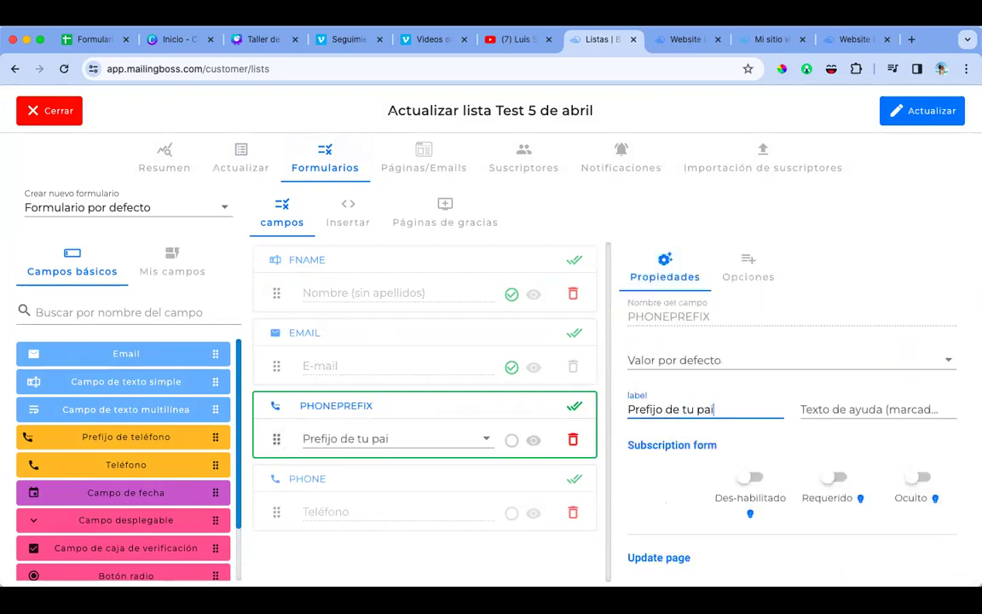
type("3s")
left_click(837, 478)
Step: Label the phone field 'Whatsapp', make it required, save the form, and open Páginas de gracias
left_click(345, 479)
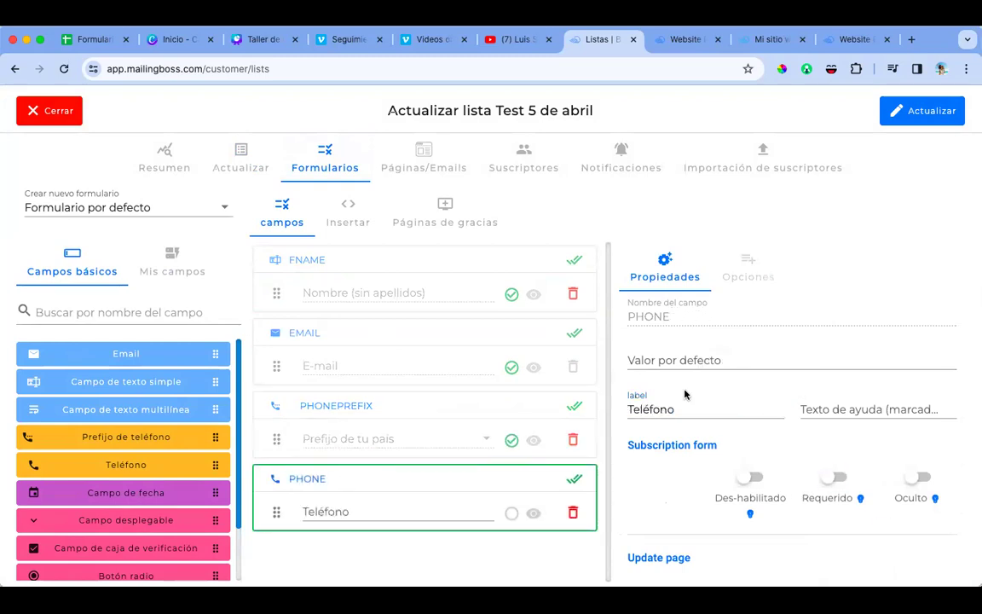
double_click(658, 408)
type("Whatsapp")
left_click(834, 476)
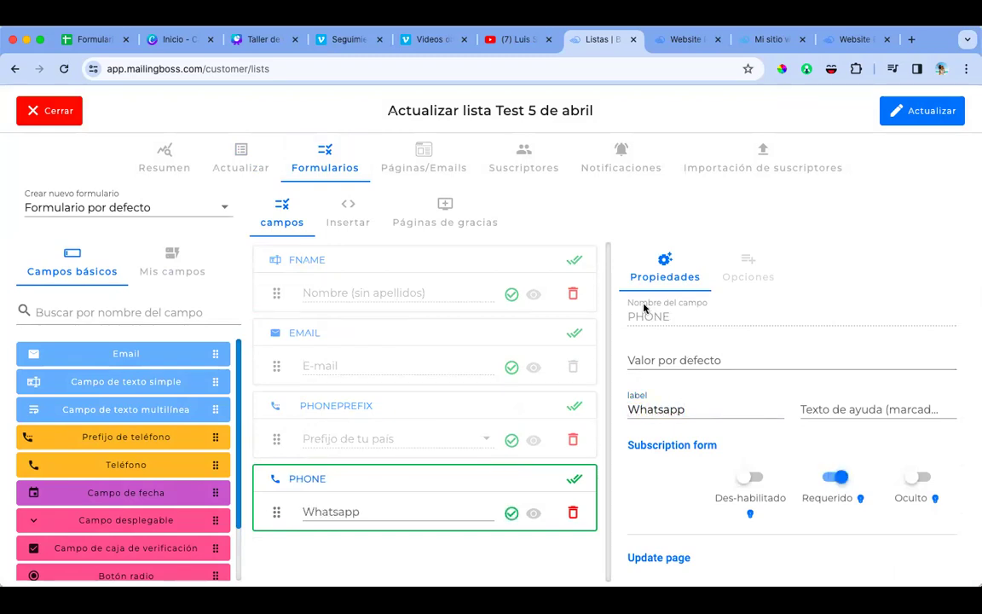
left_click(908, 121)
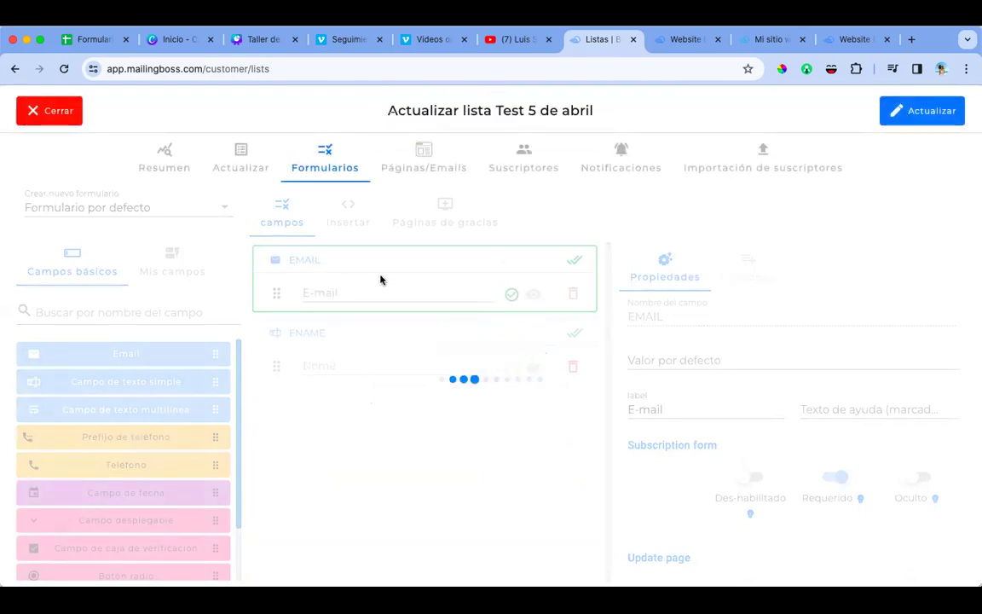
left_click(445, 219)
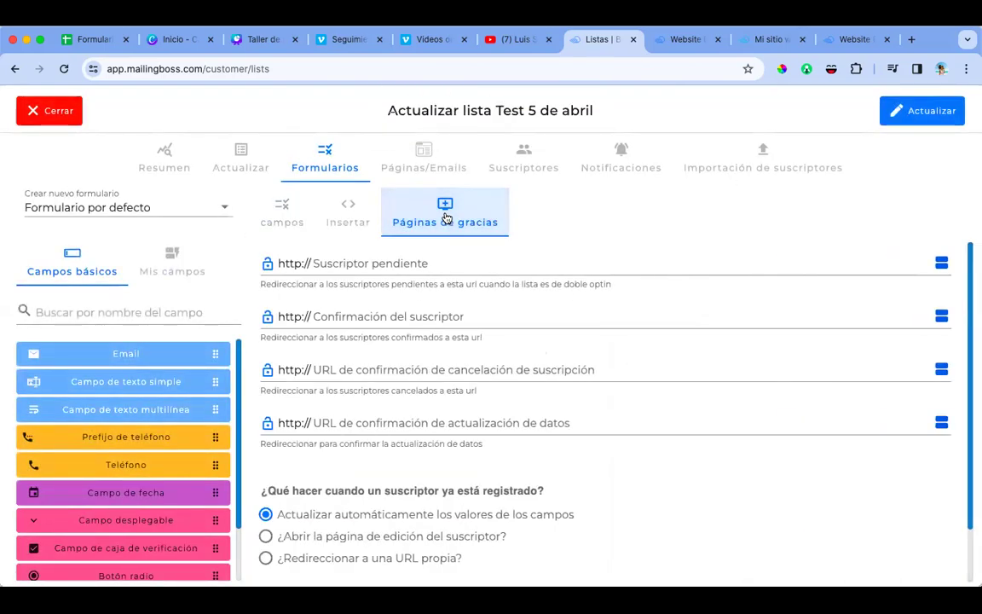
left_click(344, 304)
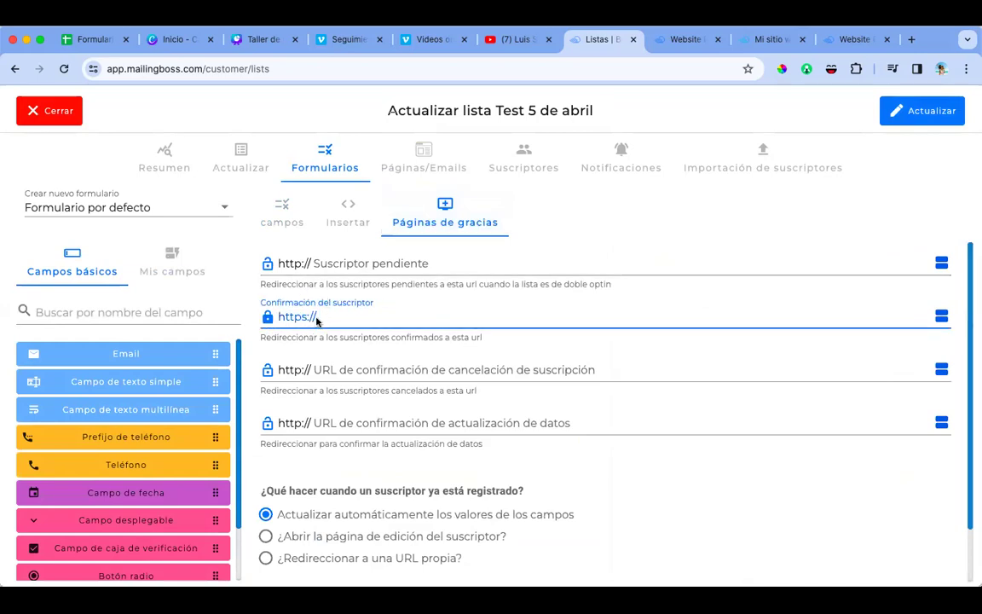
Step: Open the One time Offer Page live via Ir al sitio web and copy its URL
left_click(762, 39)
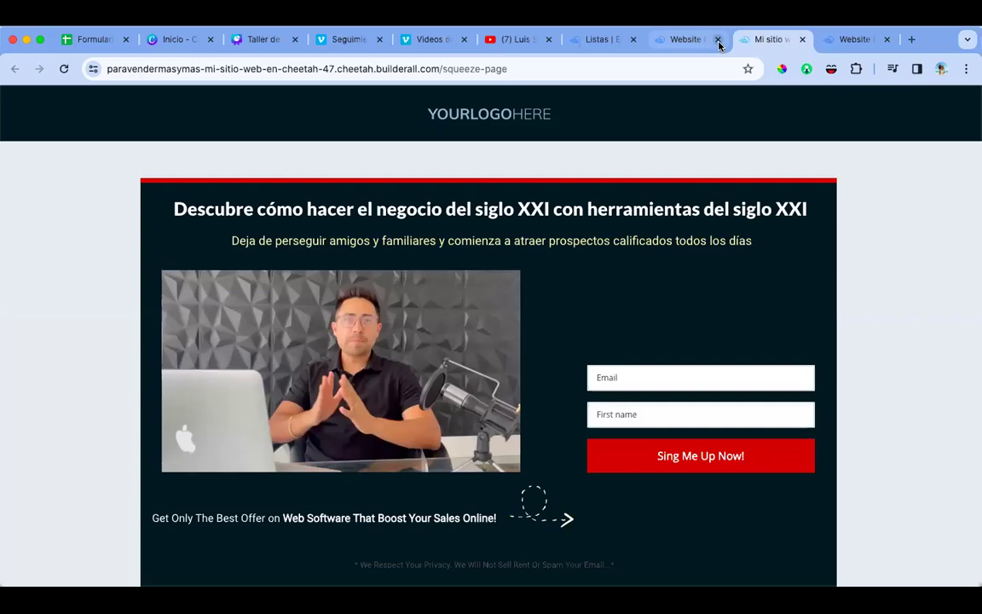
left_click(695, 40)
left_click(646, 417)
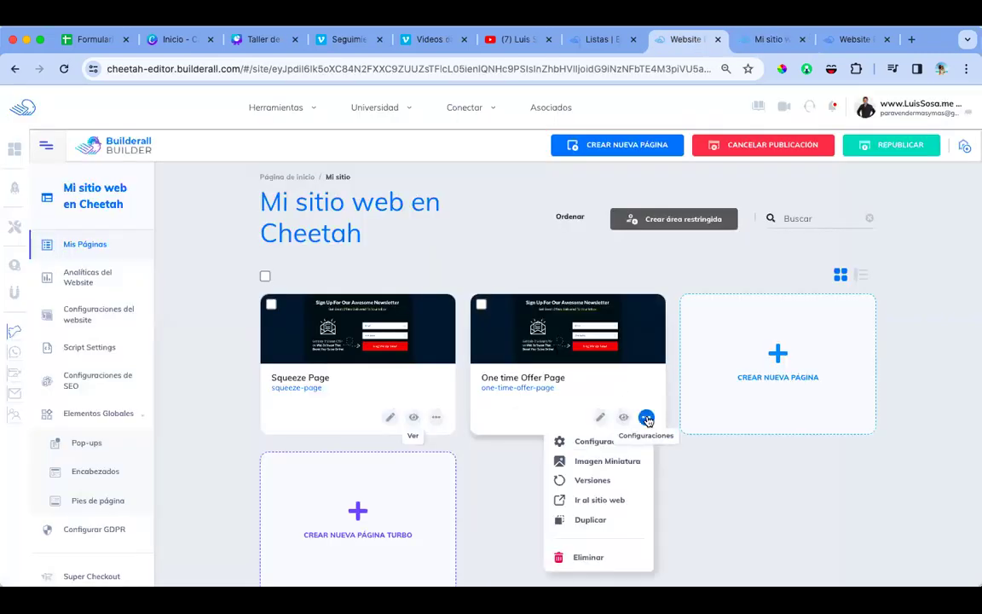
left_click(611, 499)
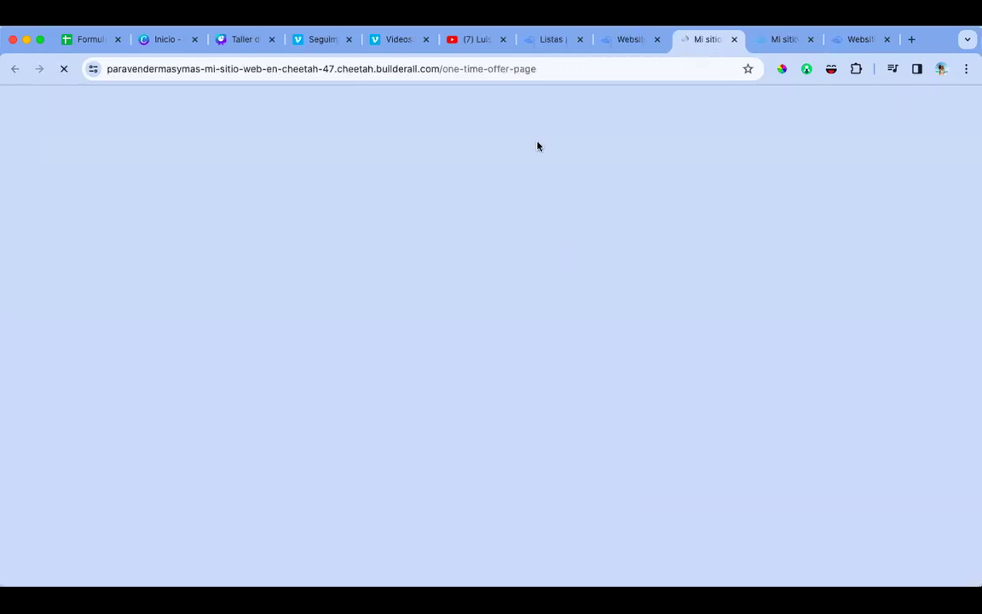
left_click(545, 68)
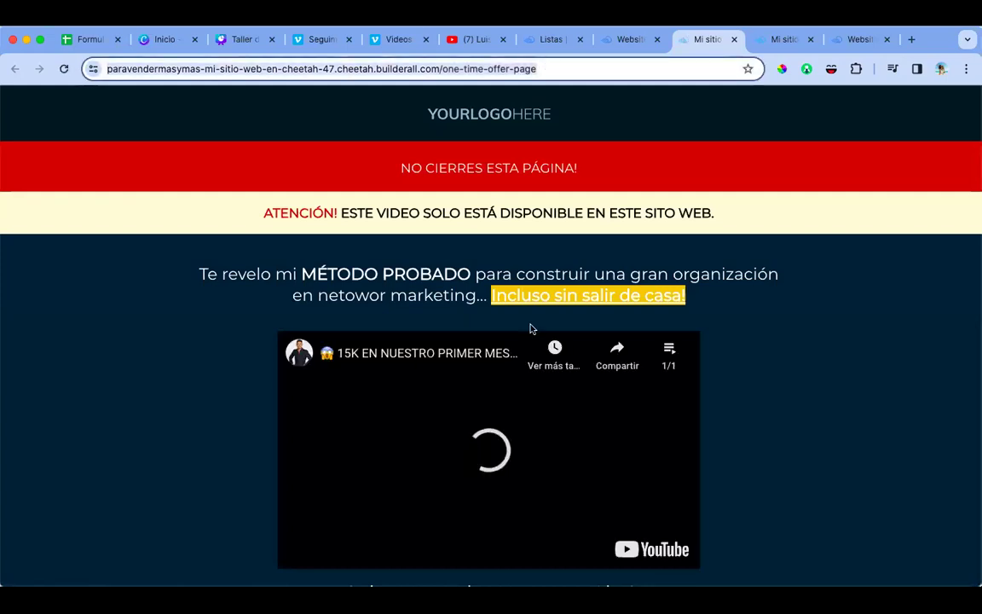
Step: Play the offer page's video, then return to the MailingBoss list settings
left_click(496, 464)
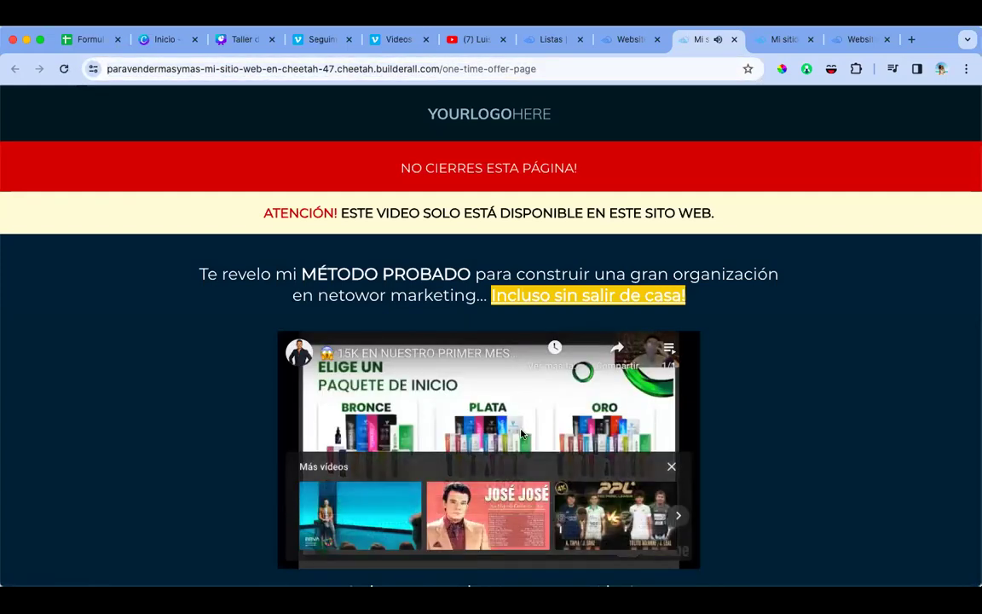
scroll(547, 450, "down", 2)
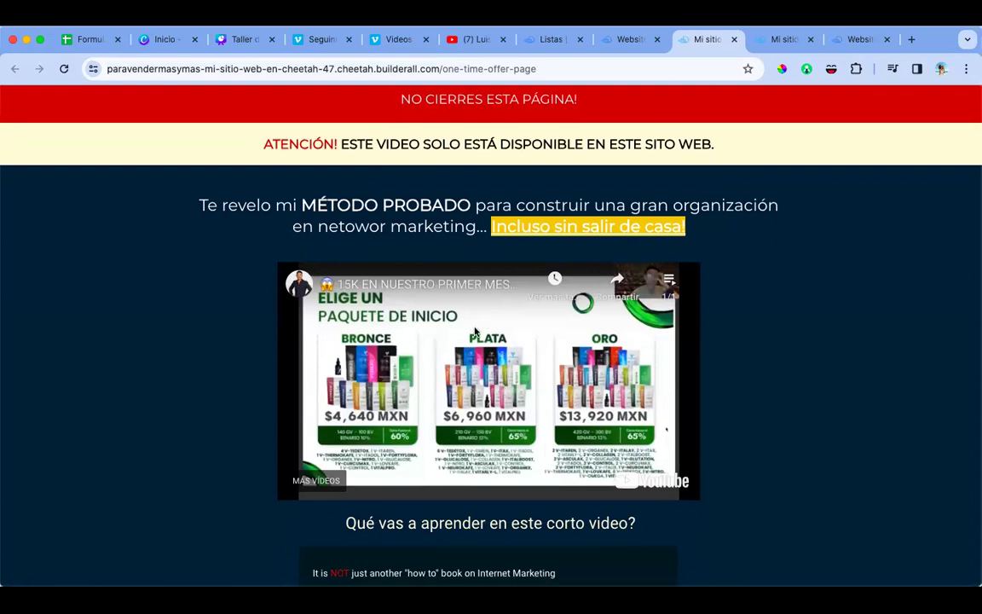
left_click(631, 40)
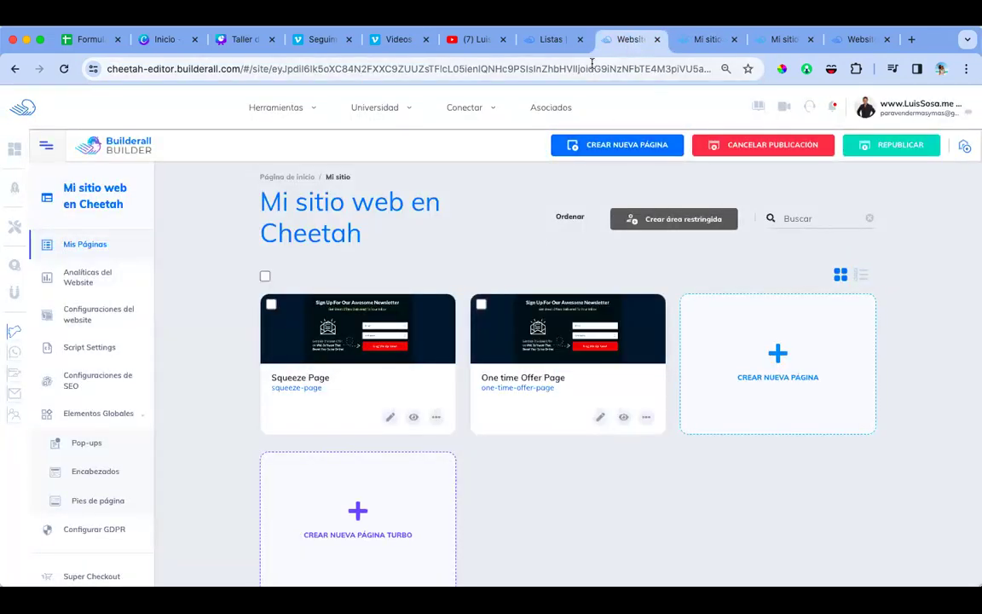
left_click(548, 39)
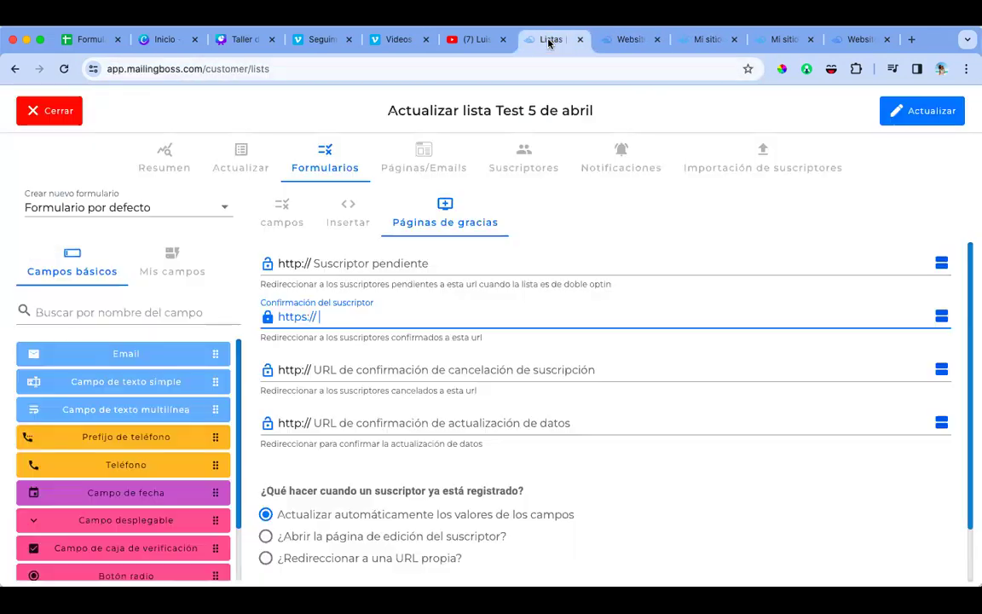
type("https://paravendermasymas-mi-sitio-web-en-cheetah-47.cheetah.builderall.com/one-time-offer-page")
left_click(354, 317)
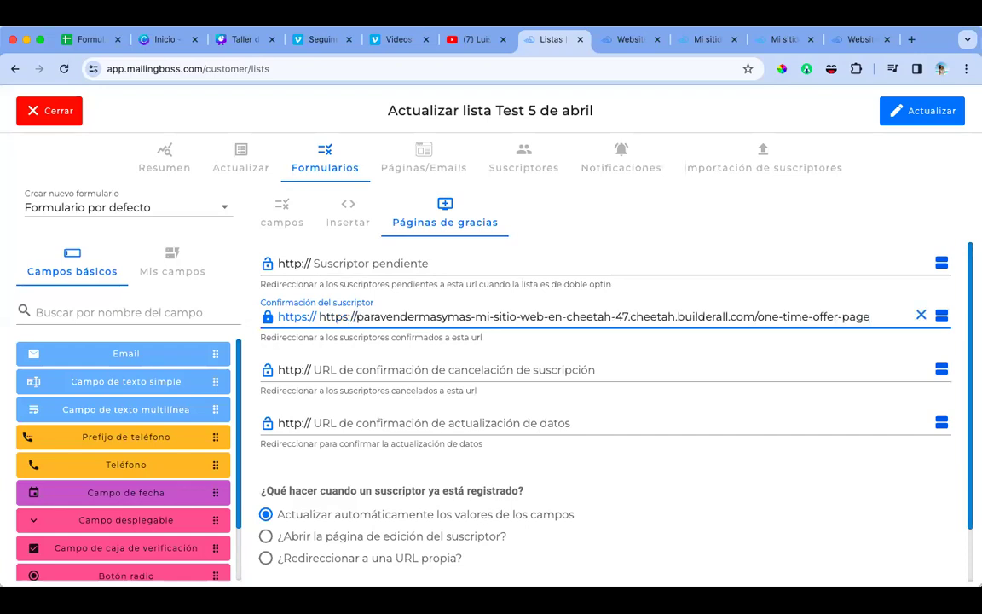
key("BackSpace")
key("BackSpace")
key("BackSpace")
key("BackSpace")
key("BackSpace")
key("BackSpace")
key("BackSpace")
key("BackSpace")
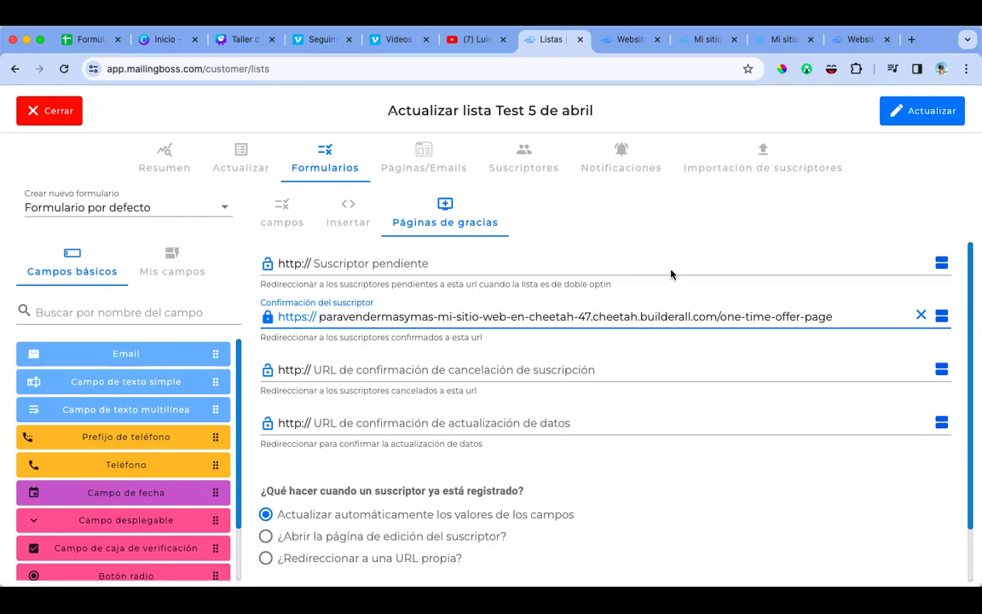
left_click(702, 262)
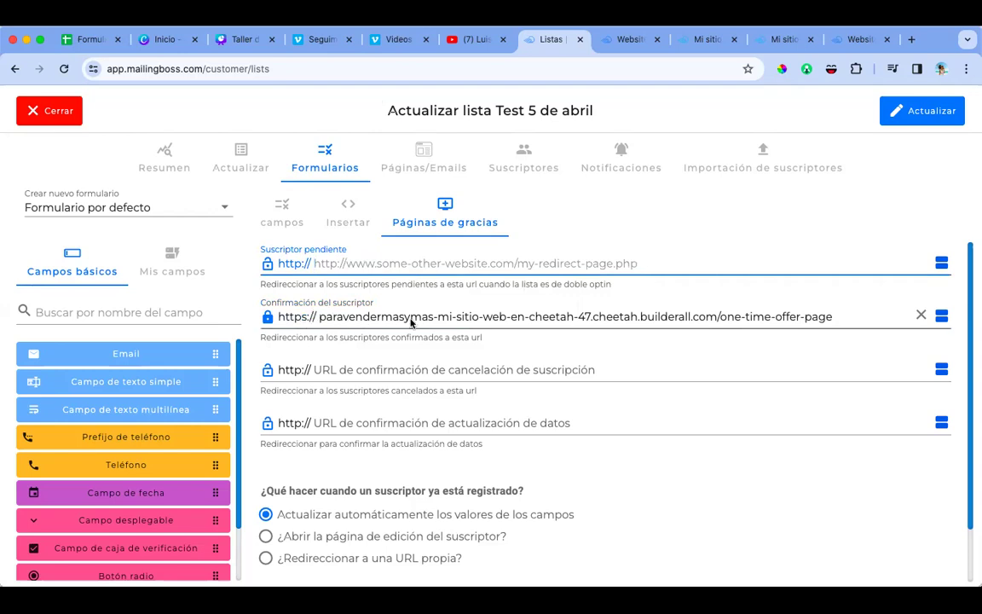
left_click(921, 119)
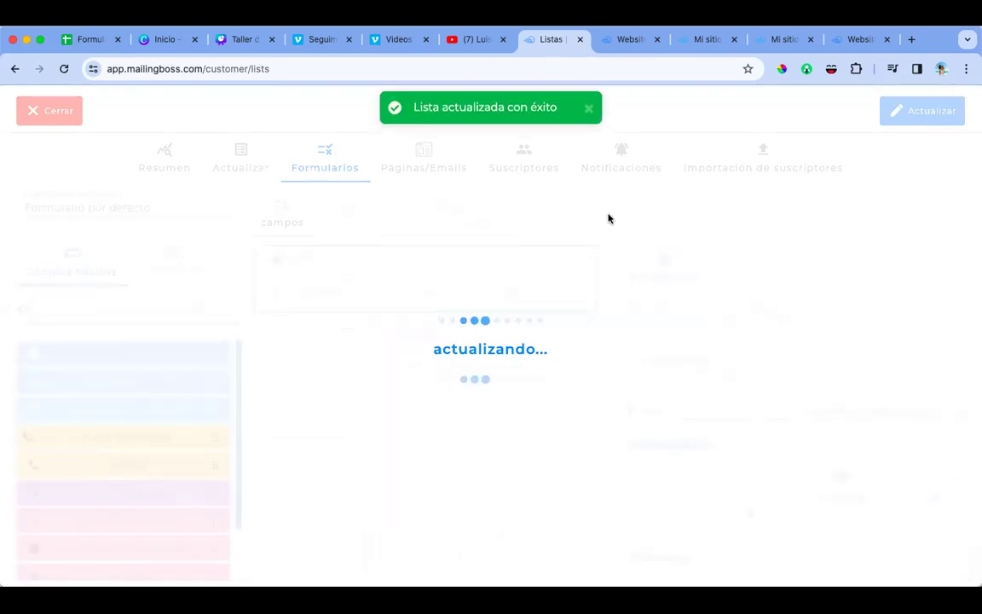
left_click(424, 161)
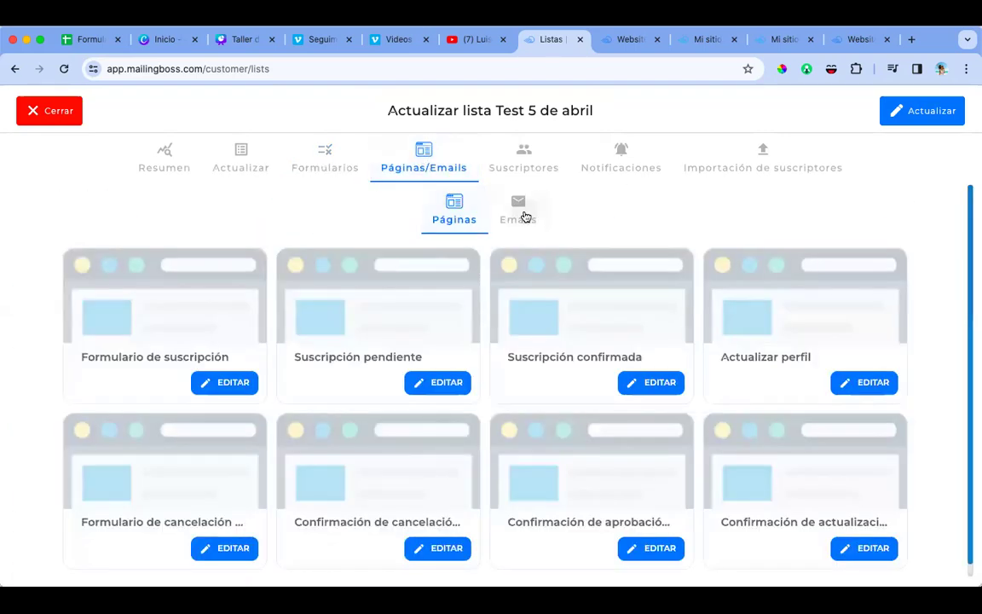
left_click(523, 216)
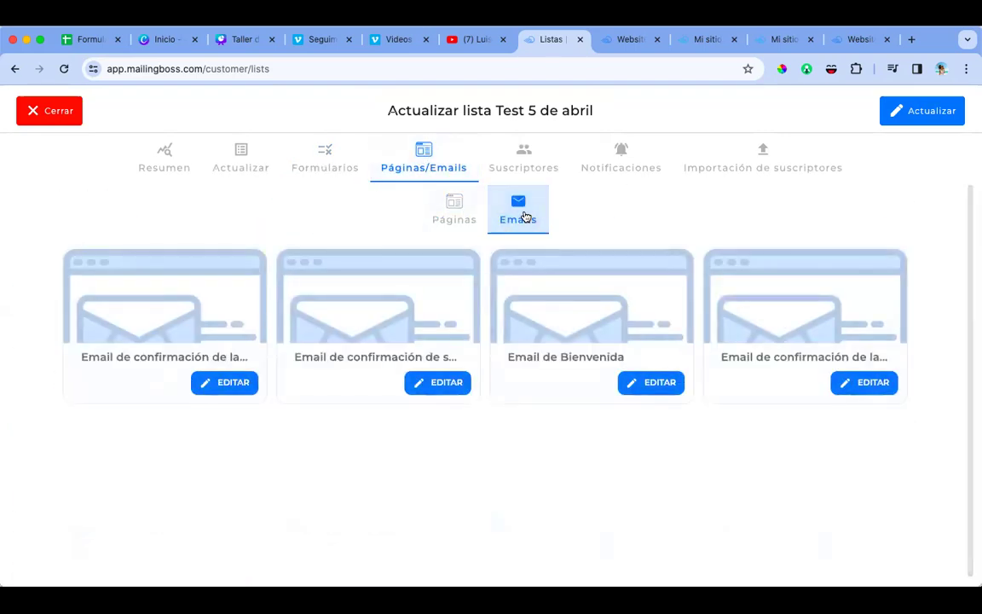
Step: Set the Email de Bienvenida subject to 'Registro confirmado! Ya puedes ver el video [FNAME].'
left_click(658, 385)
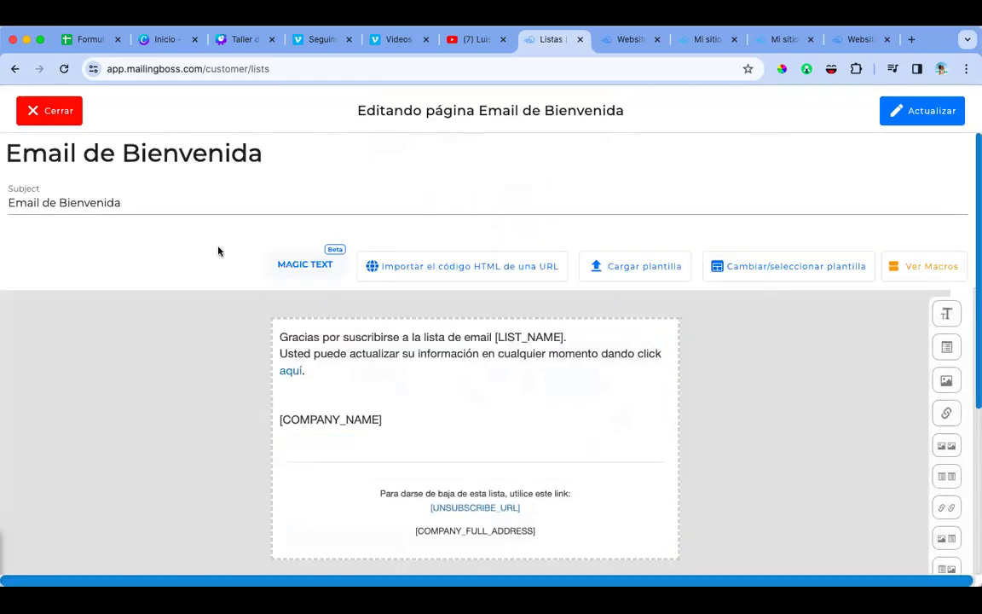
triple_click(123, 199)
type("Reg")
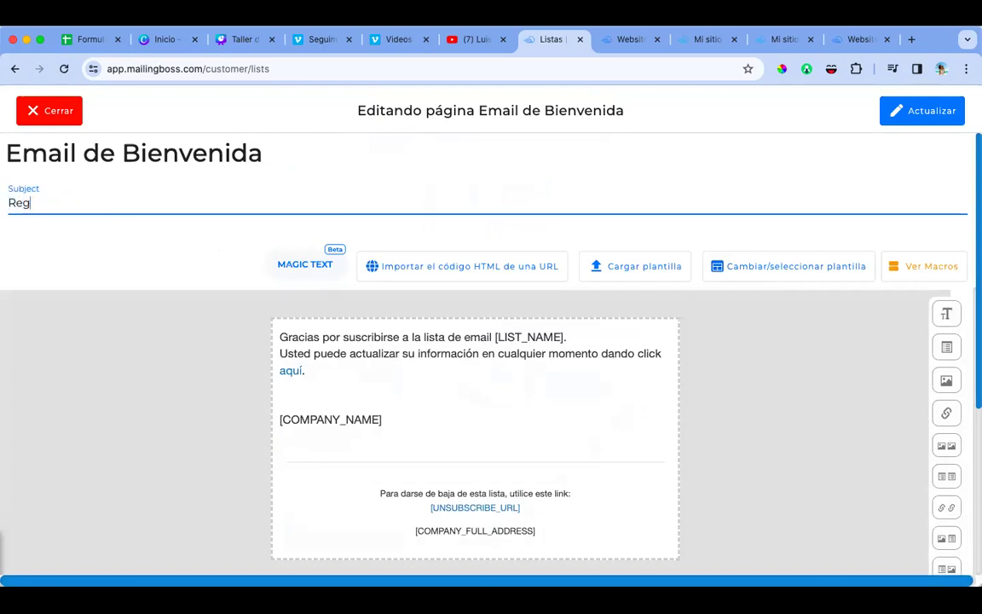
type("istro confirmado! Ya puedes ver el video [FNAME].")
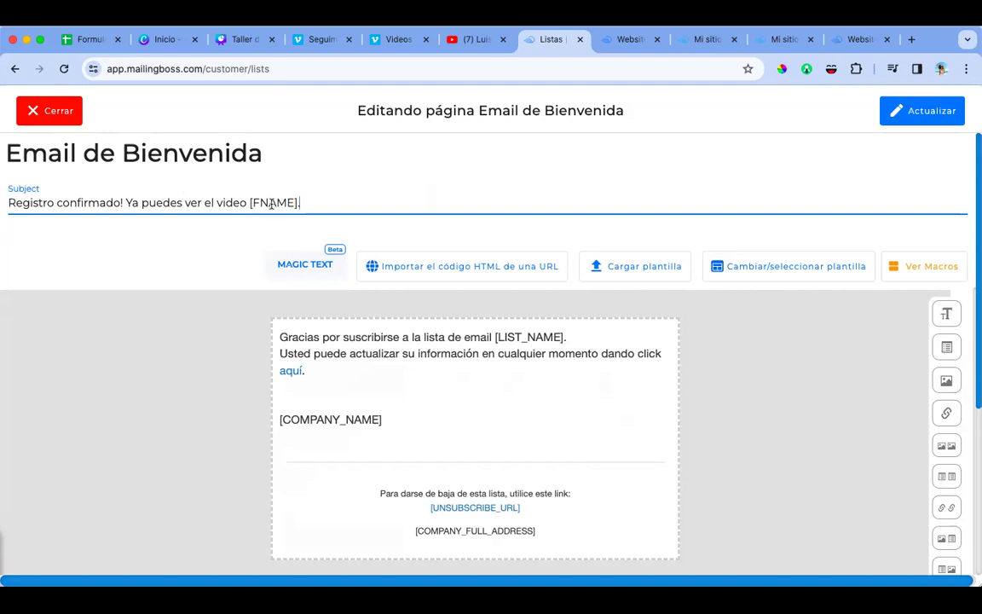
left_click(329, 343)
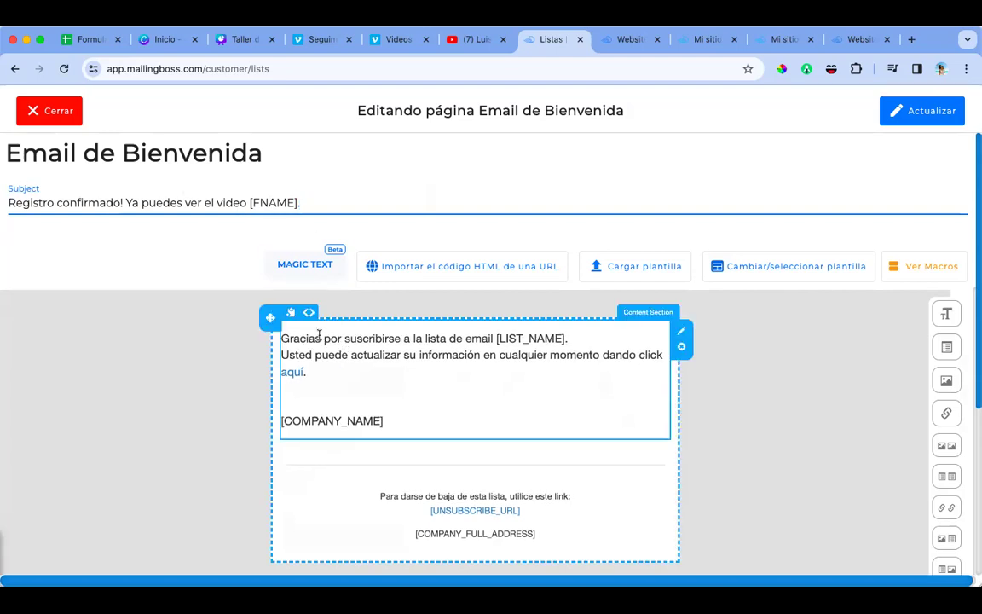
Step: Replace the body text with 'Gracias por suscribirte en mi sitio web, te saluda'
left_click(320, 334)
left_click_drag(324, 339, 556, 369)
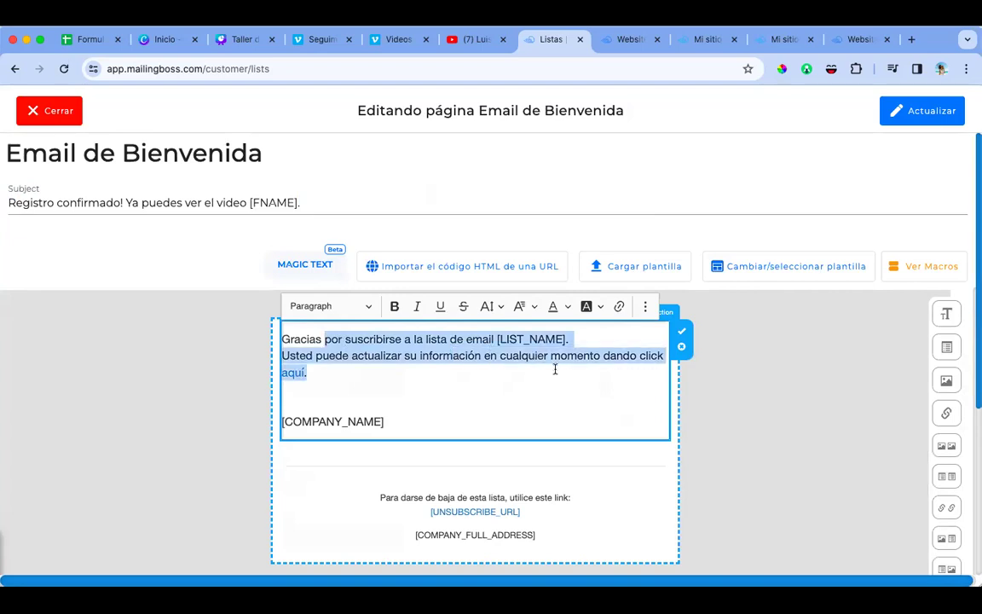
type("popr")
key("BackSpace")
key("BackSpace")
key("BackSpace")
key("BackSpace")
type("r sus")
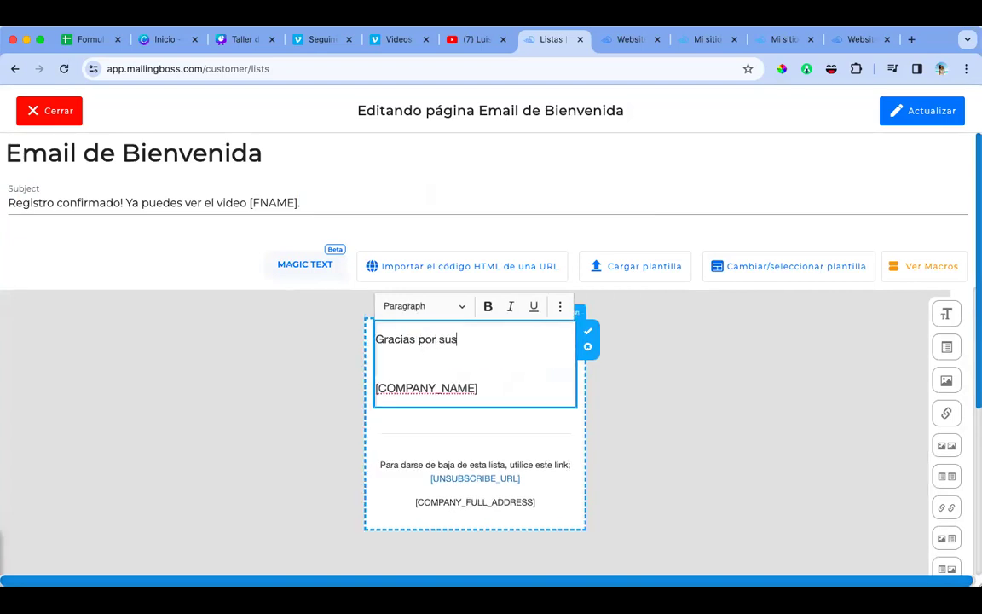
type("cribirte en mis itio we")
key("BackSpace")
key("BackSpace")
key("BackSpace")
key("BackSpace")
key("BackSpace")
type("siw")
key("BackSpace")
type("tie")
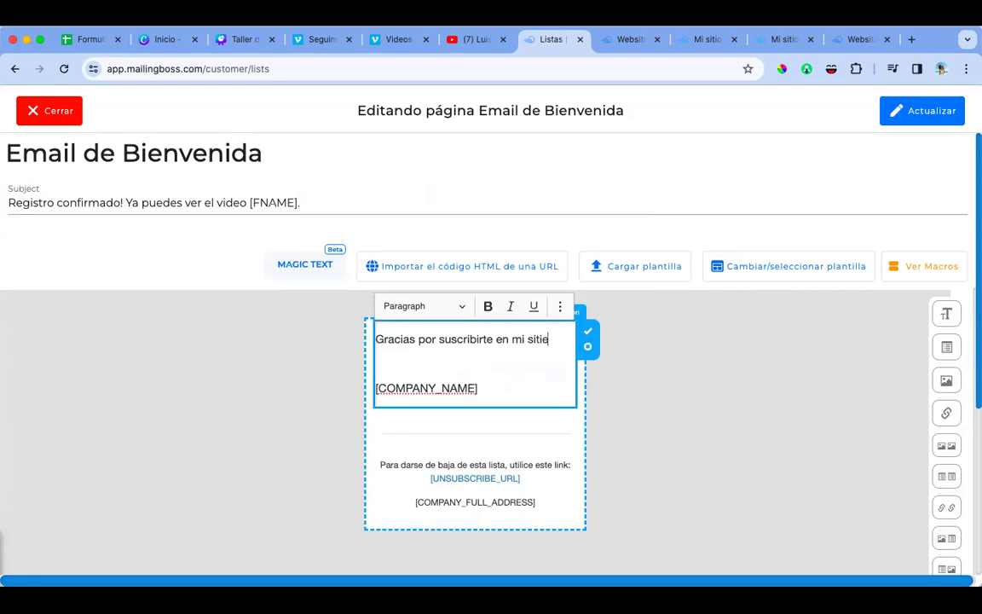
type(" web, ")
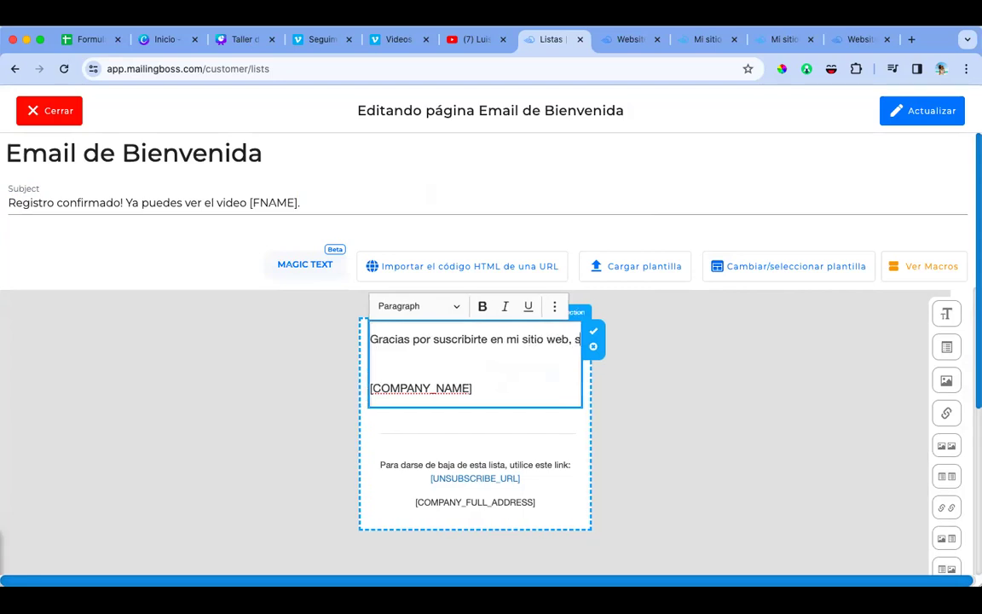
type("te saluda :uos")
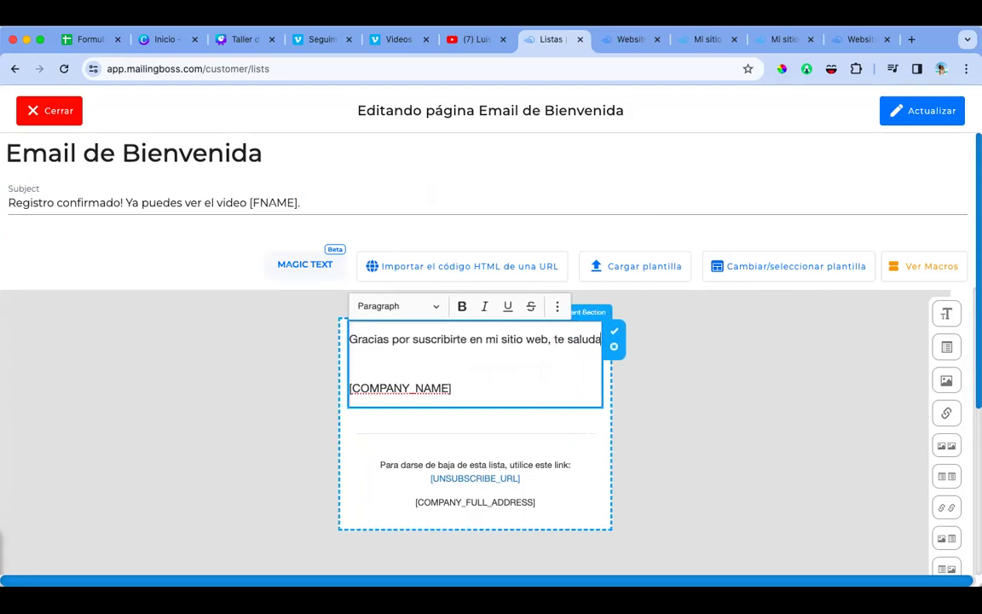
key("BackSpace")
key("BackSpace")
key("BackSpace")
key("BackSpace")
Step: Add the author's name and 'como te lo prometí, preparé un video donde explico cómo', with accents
type("L")
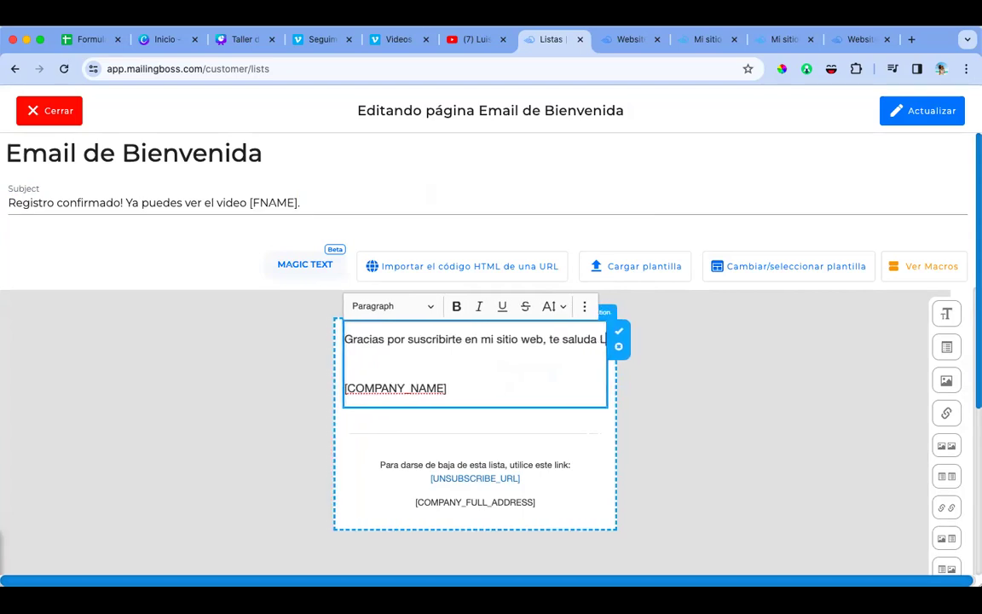
type("uis Sosa y co")
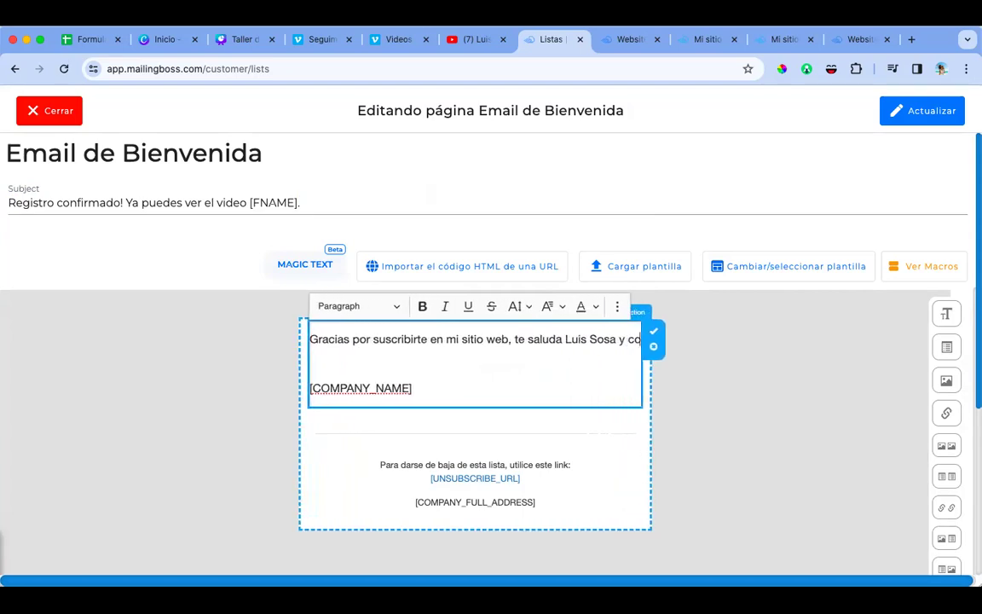
type("mo te lo promiti")
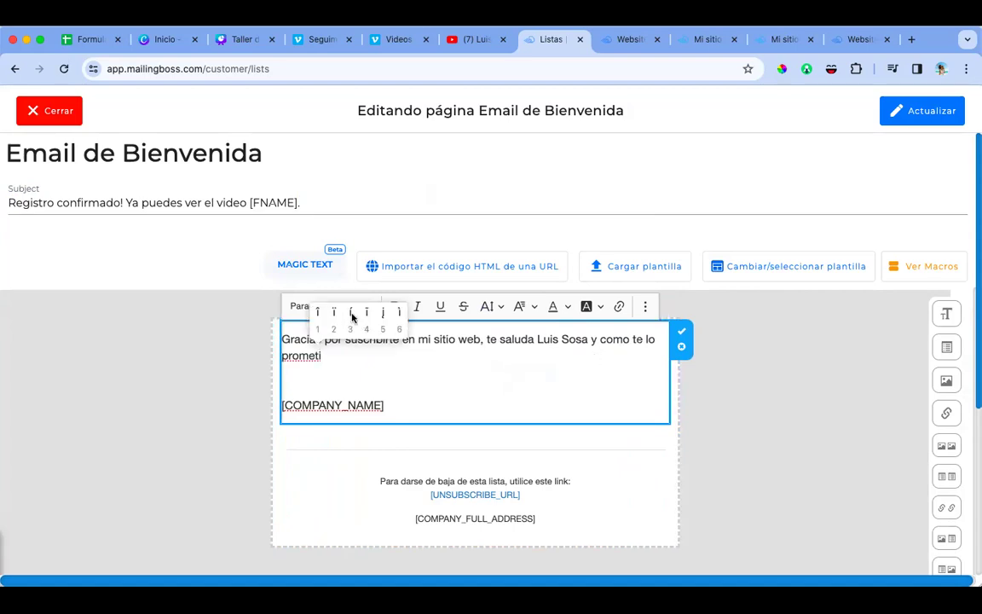
left_click(351, 312)
type(", prepare")
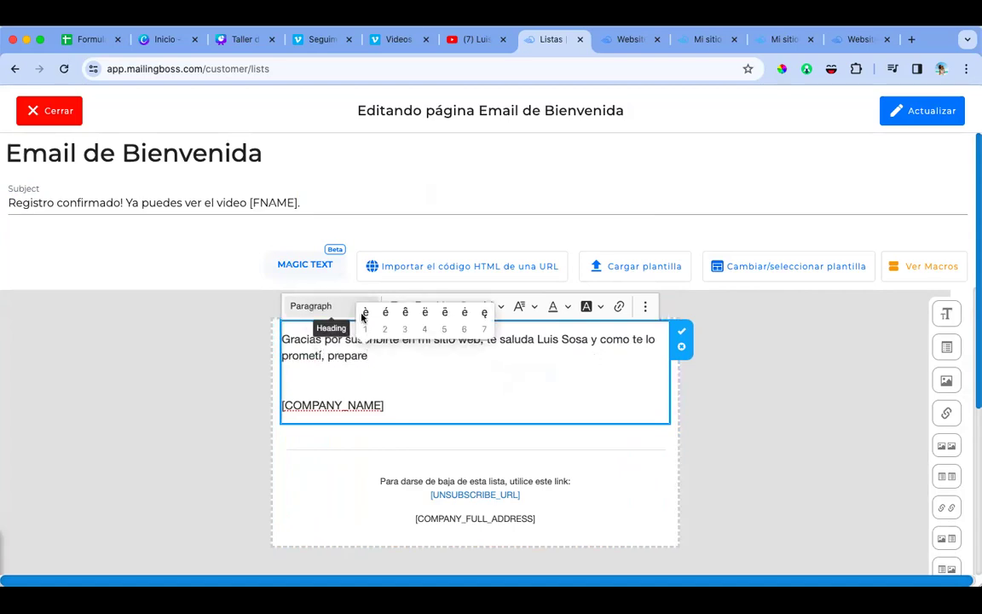
left_click(383, 313)
type("un video con")
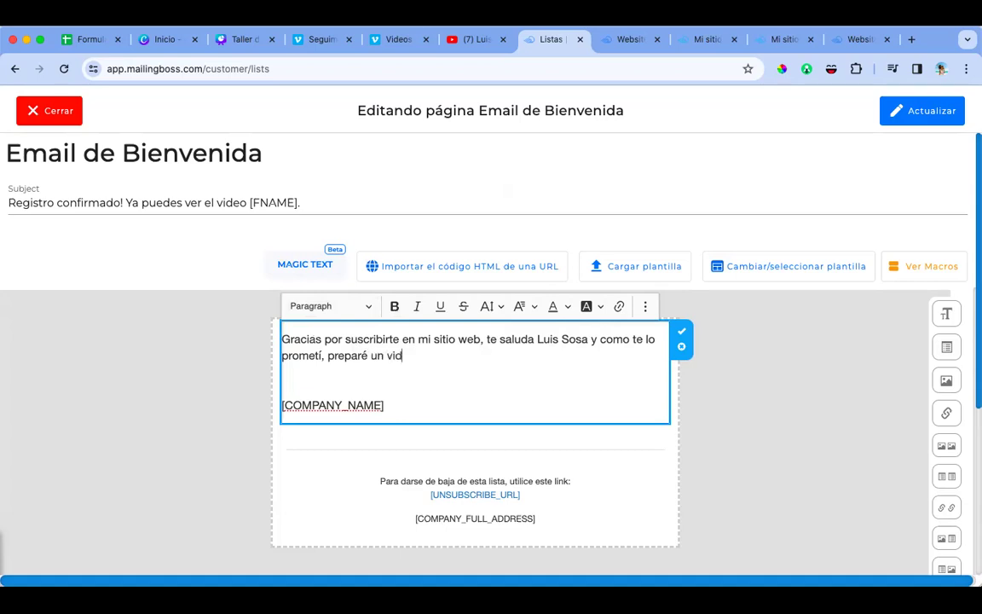
key("BackSpace")
key("BackSpace")
key("BackSpace")
type("donde explico co")
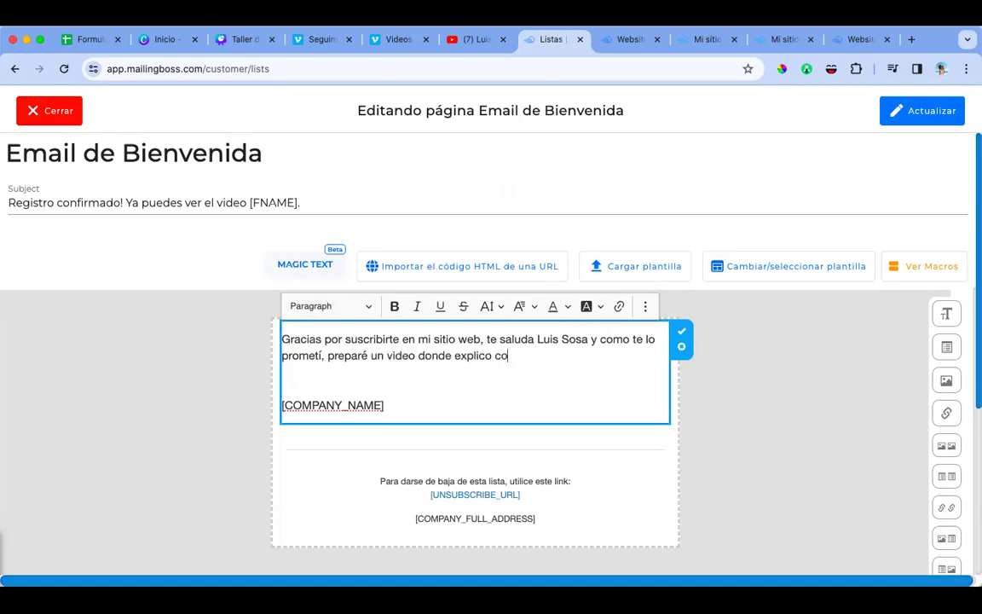
left_click(567, 312)
type("mo....")
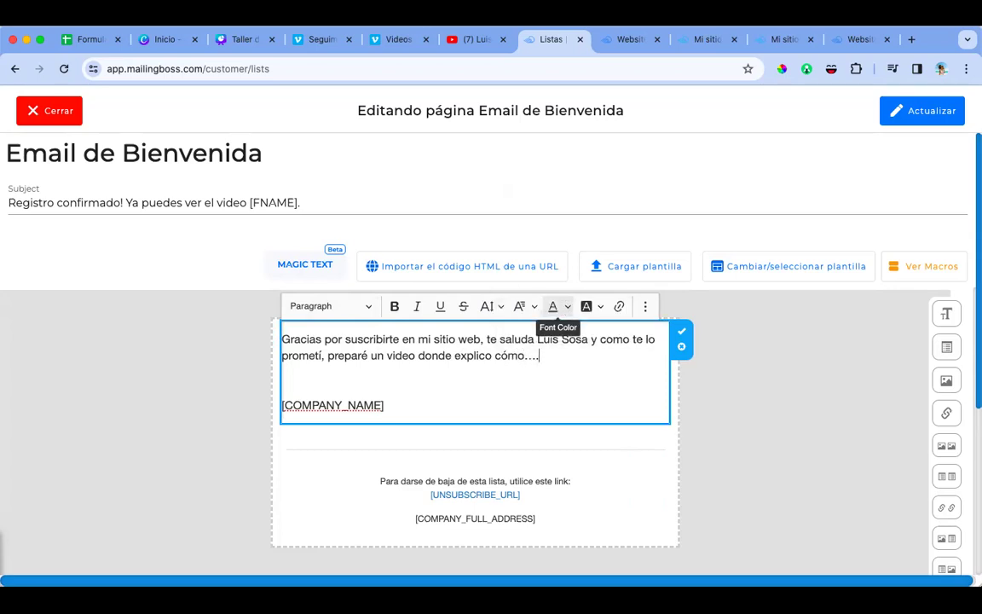
Step: Delete the [COMPANY_NAME] line and add 'Puedes verlo ahora mismo haciendo clic en el siguiente botón'
triple_click(391, 405)
key("BackSpace")
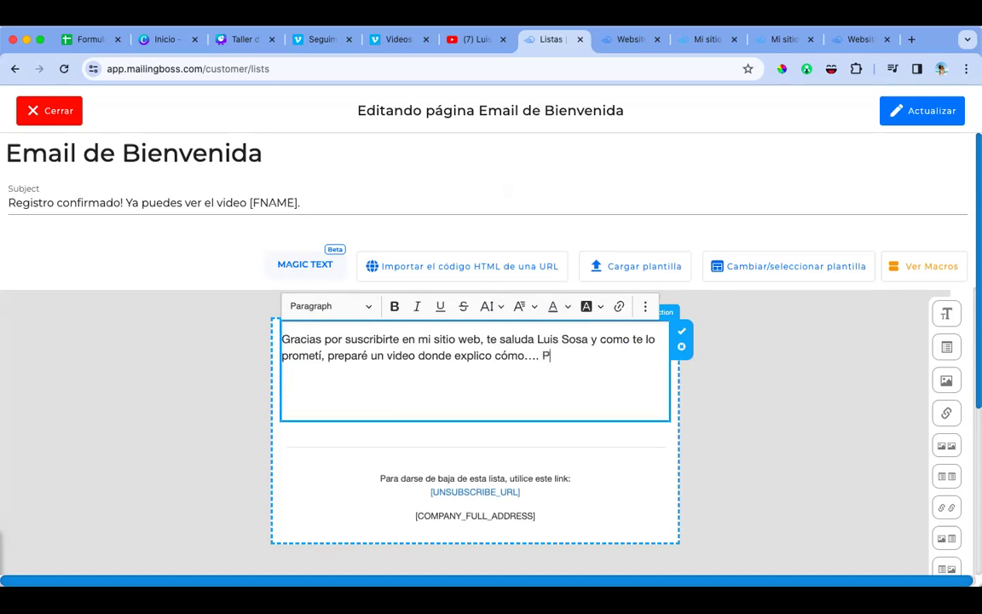
key("Return")
key("Return")
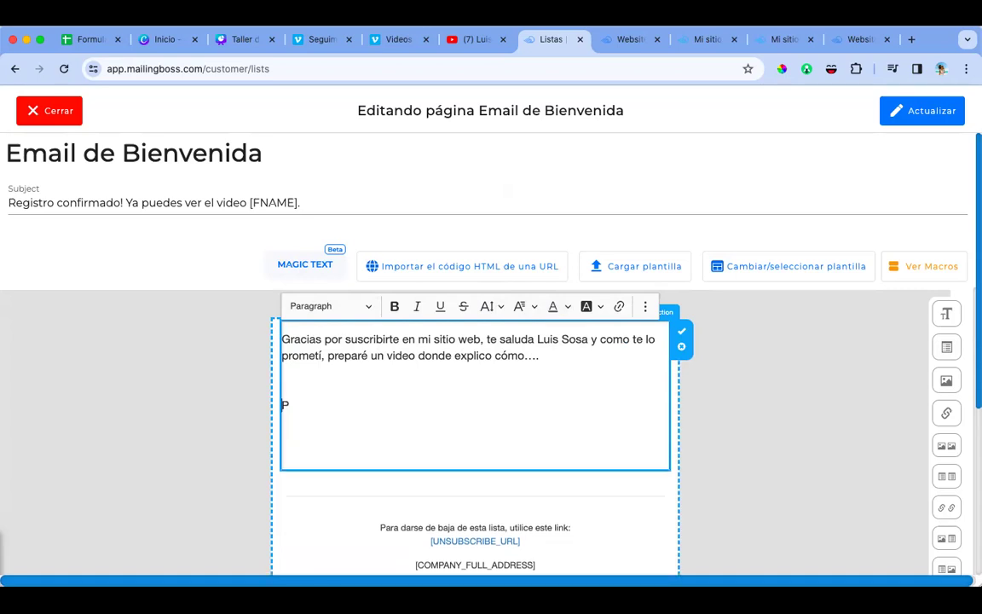
type("uedes")
key("BackSpace")
key("BackSpace")
type("des verlo ahora mismo en")
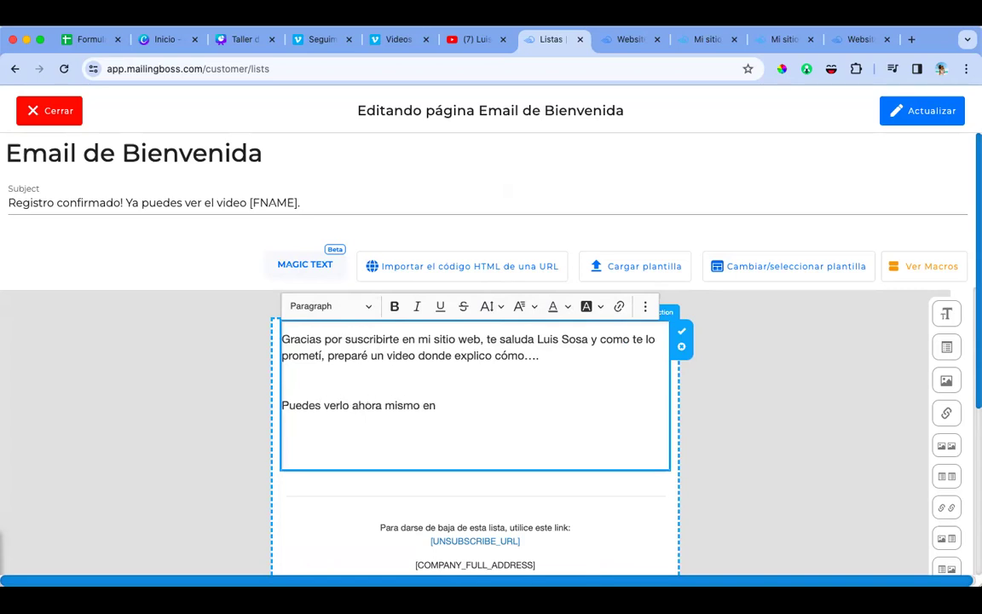
key("BackSpace")
key("BackSpace")
type("haciendo c")
type("lic en el siguiente bot")
type("o")
left_click(588, 331)
type("n")
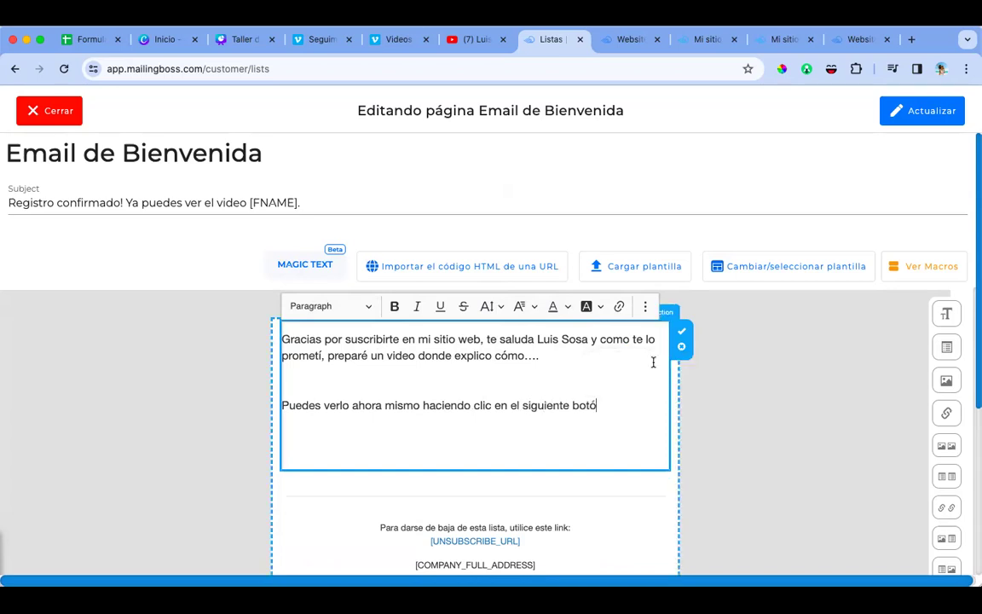
key("Return")
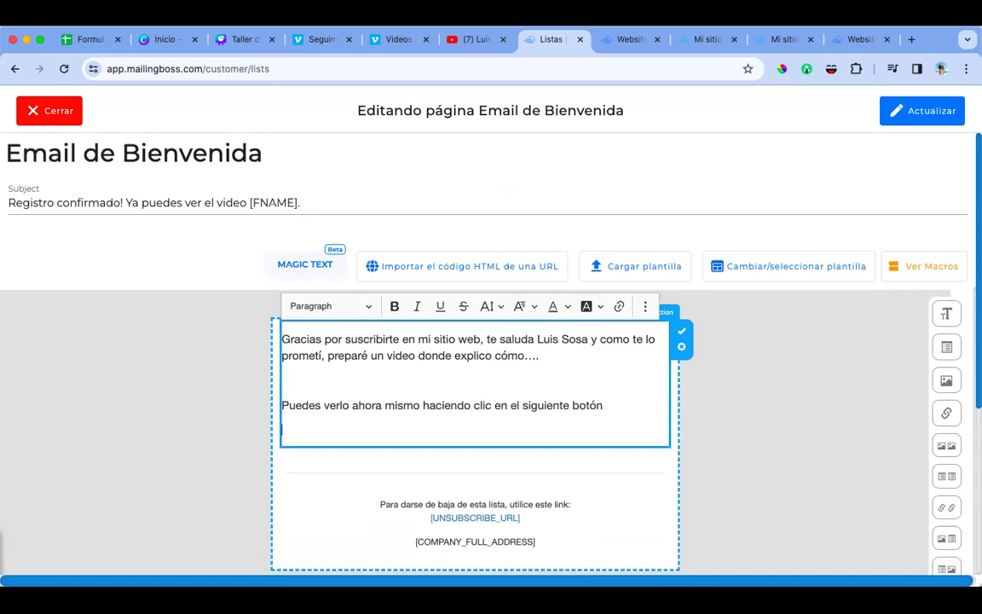
key("BackSpace")
key("BackSpace")
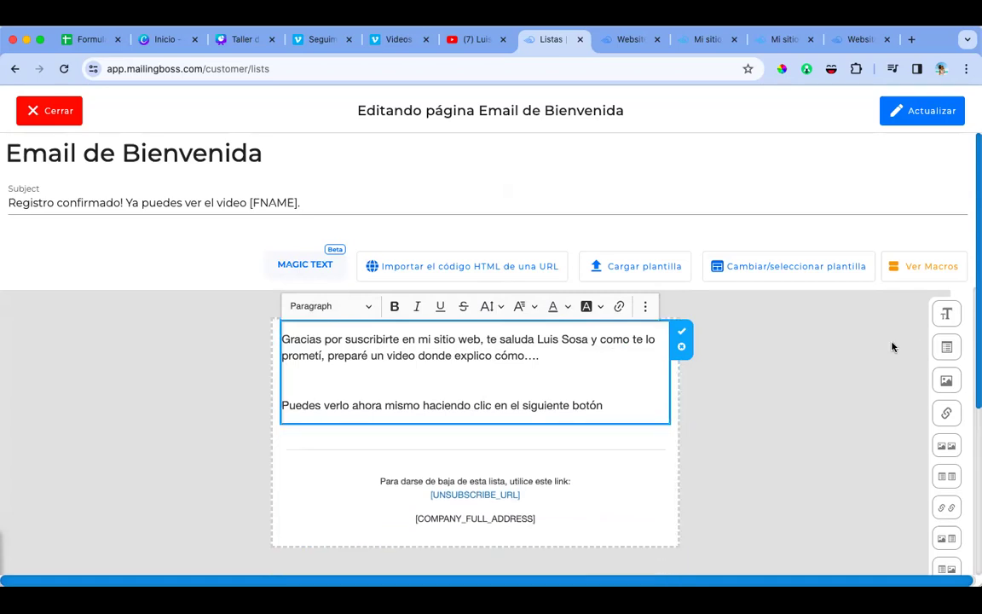
Step: Add a Botón block below the text linking to the pasted One time Offer Page URL
mouse_move(888, 379)
left_click_drag(892, 467, 781, 430)
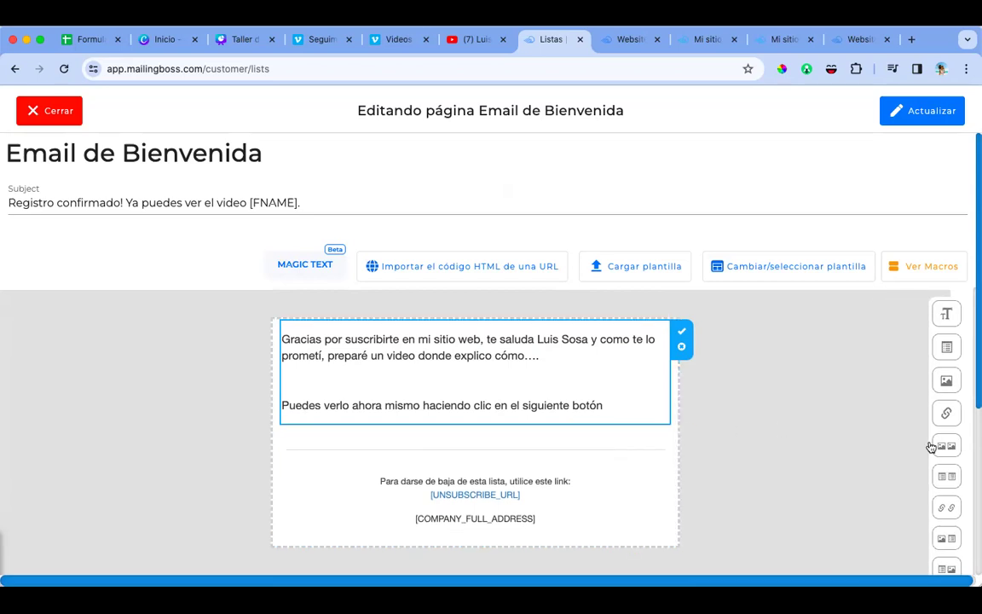
left_click_drag(910, 449, 506, 442)
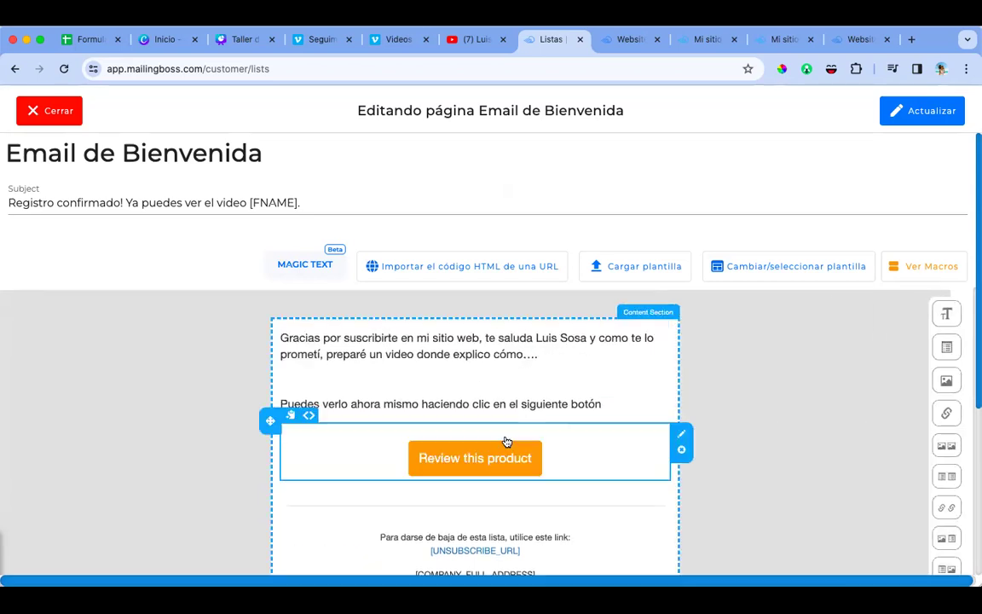
left_click(500, 456)
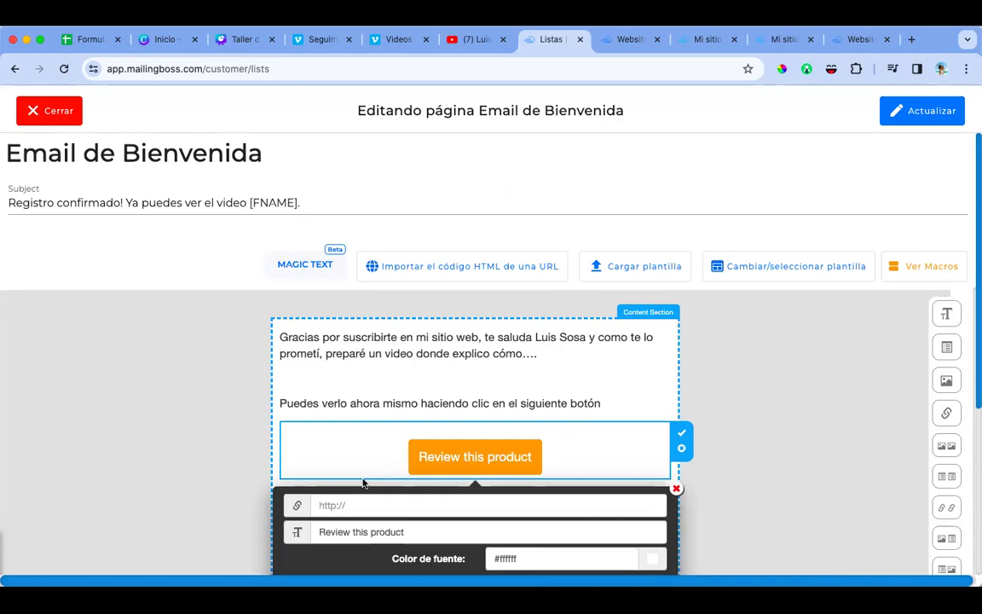
left_click(361, 504)
type("symas-mi-sitio-web-en-cheetah-47.cheetah.builderall.com/one-time-offer-page")
Step: Relabel the button 'VER EL VIDEO AHORA MISMO' and raise its Tamaño one step
scroll(417, 469, "down", 2)
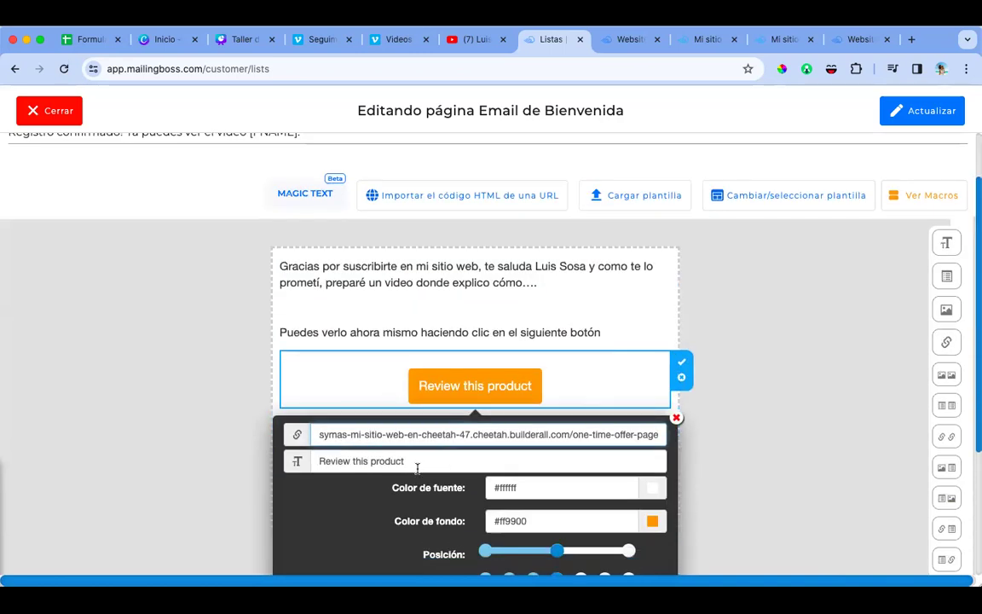
triple_click(417, 462)
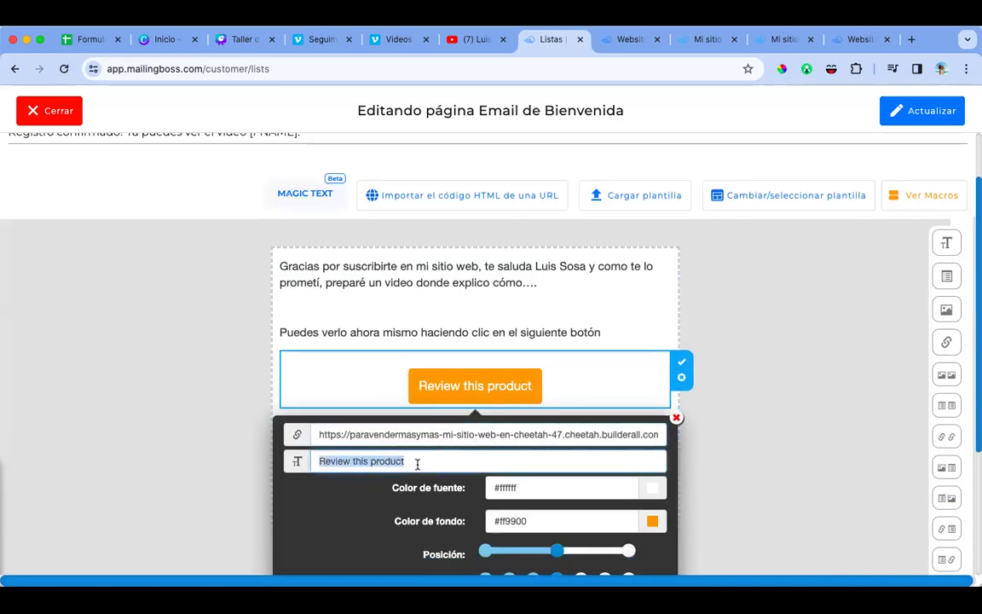
type("VER ")
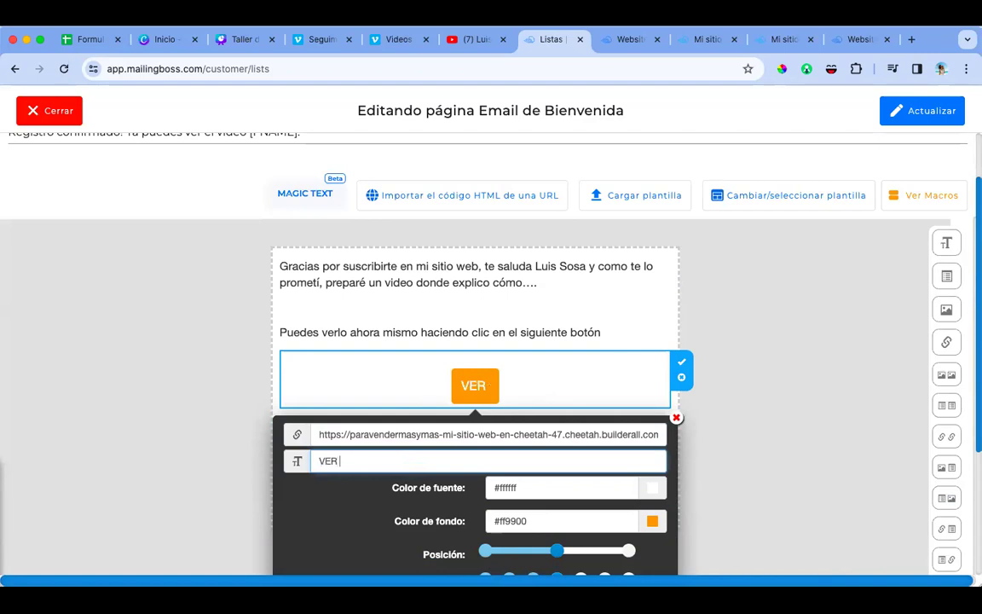
type("EL VIDEO AHORA MISMO")
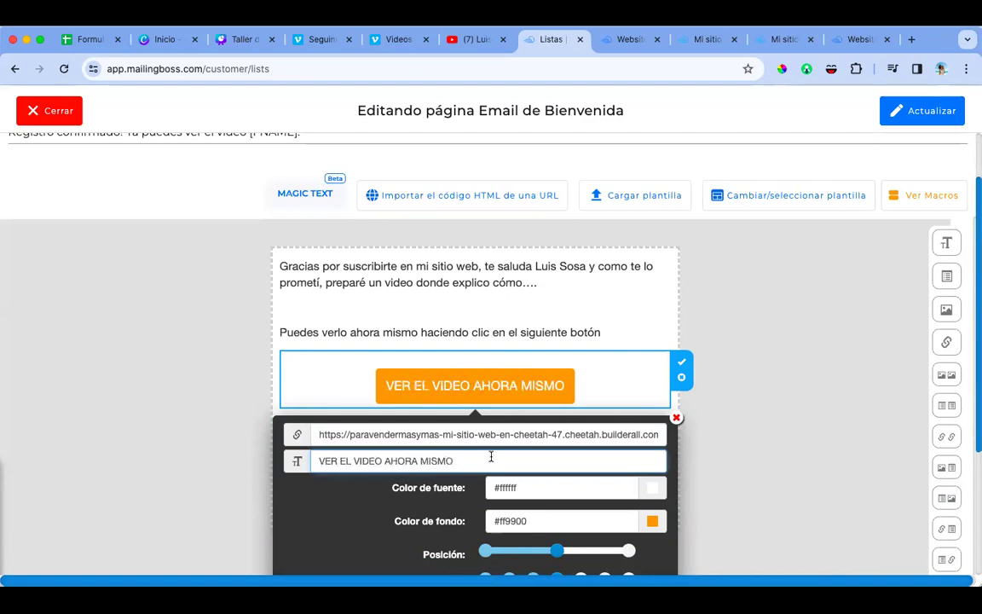
scroll(577, 527, "down", 1)
left_click(582, 569)
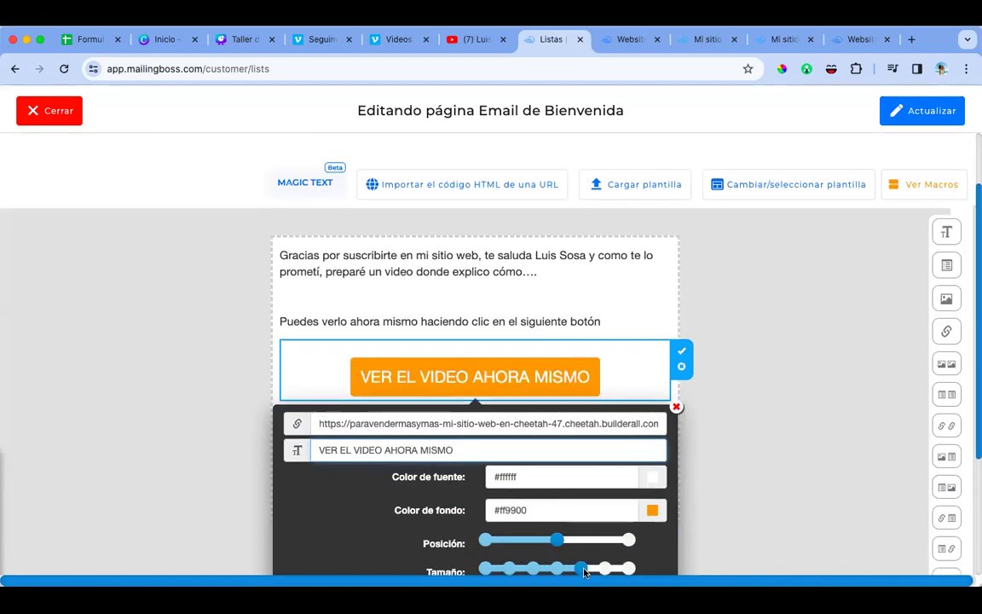
mouse_move(964, 302)
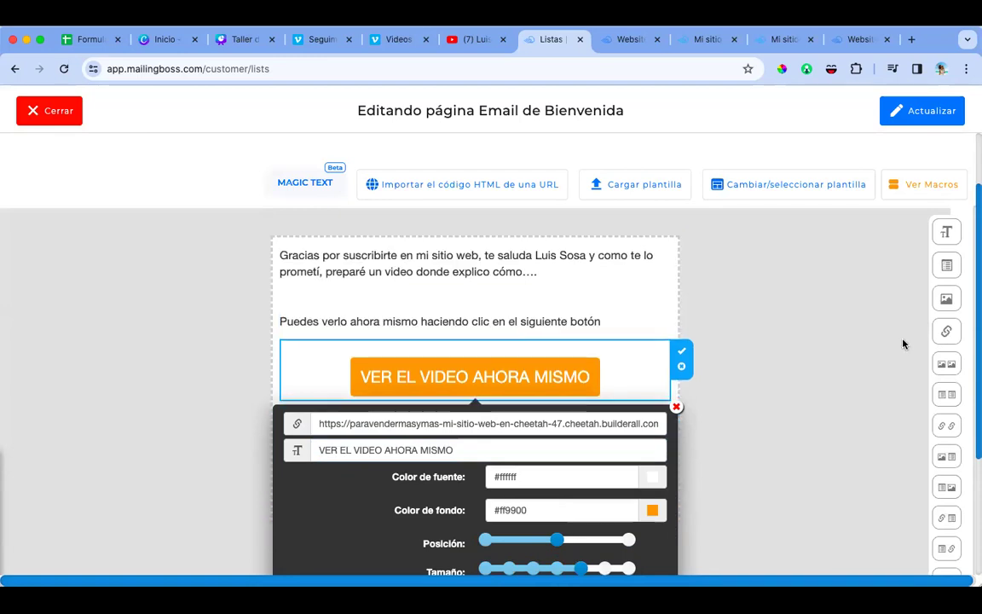
Step: Insert an Imagen block atop the email and upload the white modern building photo via Cargar imagen
left_click_drag(906, 323, 458, 275)
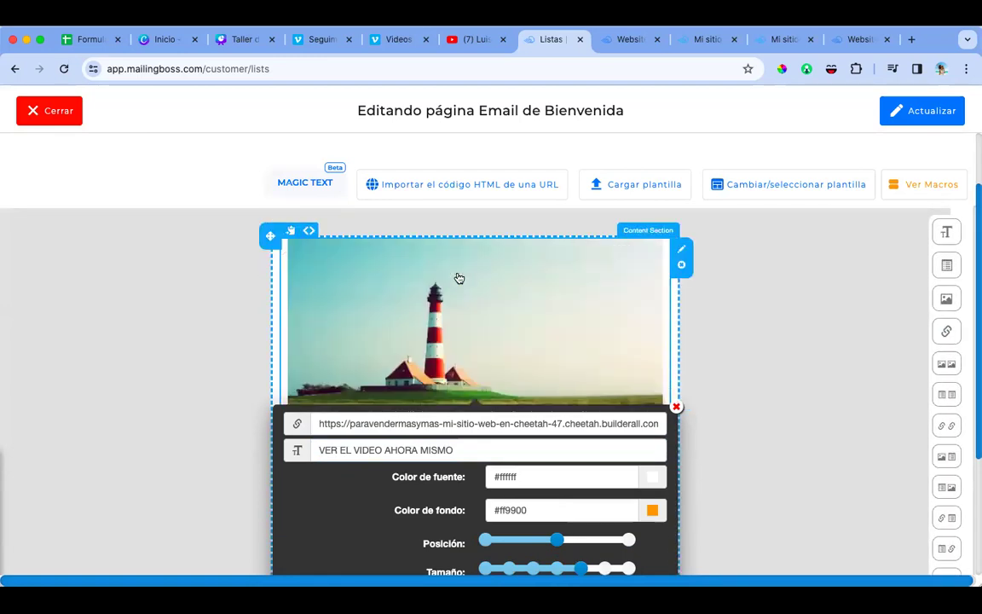
left_click(399, 282)
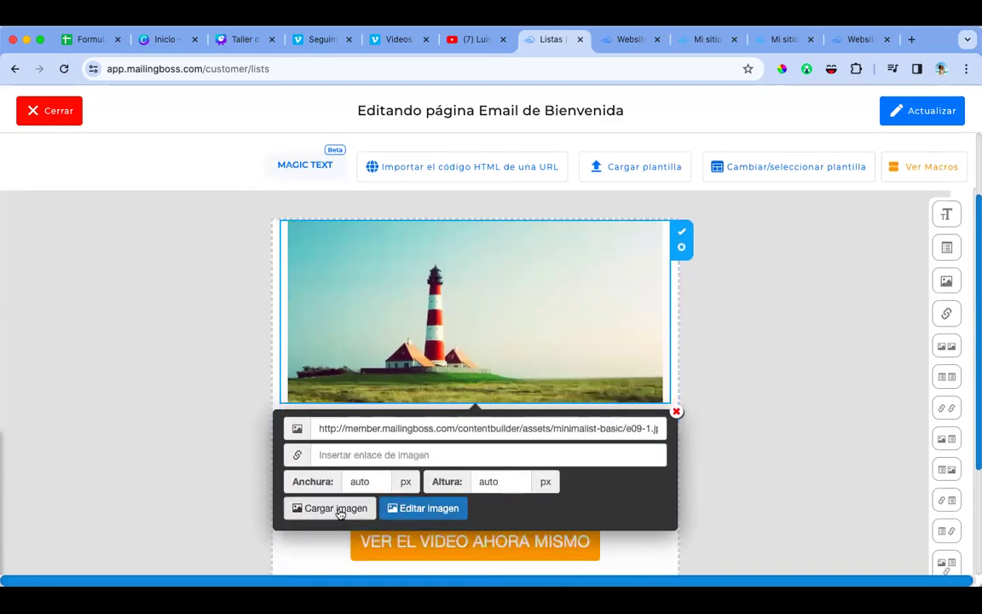
left_click(341, 512)
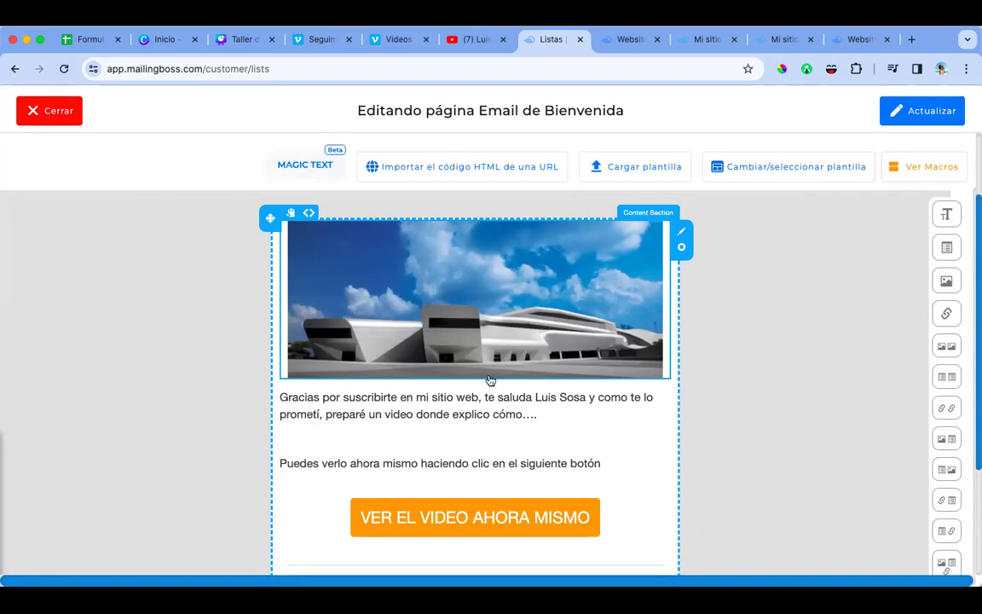
scroll(490, 381, "down", 4)
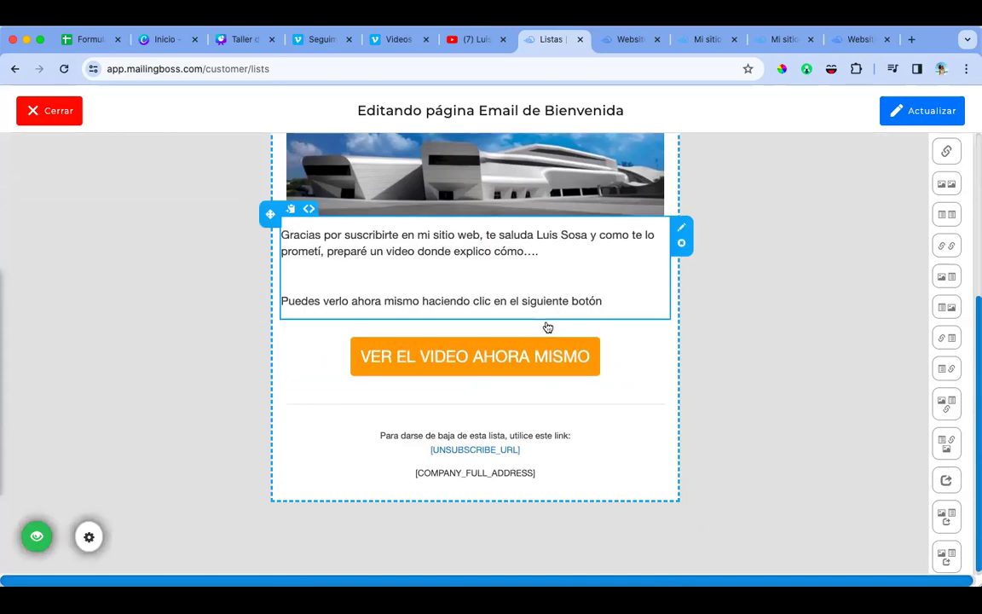
scroll(548, 327, "up", 6)
scroll(460, 392, "down", 2)
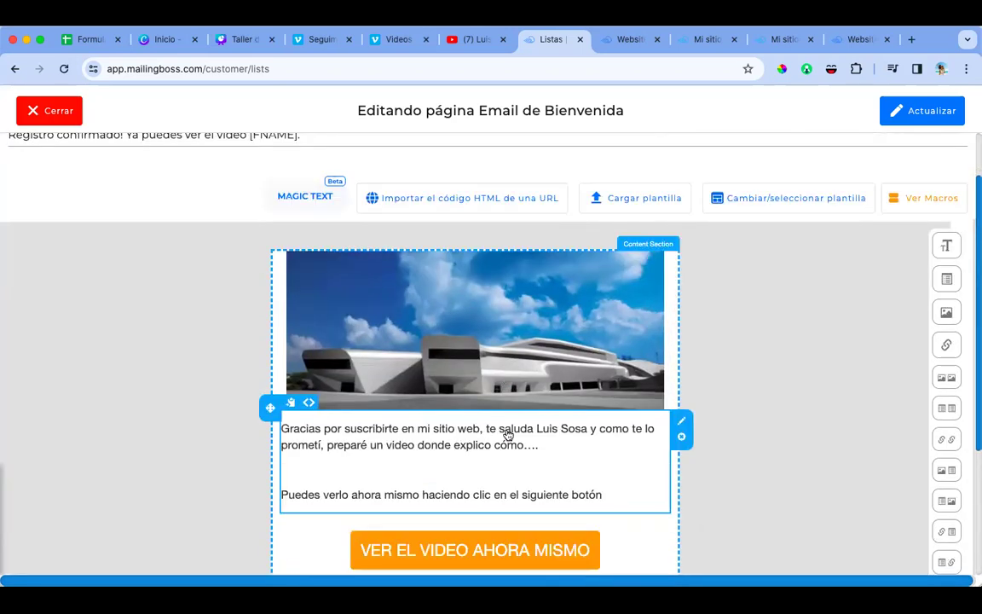
scroll(508, 435, "down", 1)
scroll(508, 434, "up", 3)
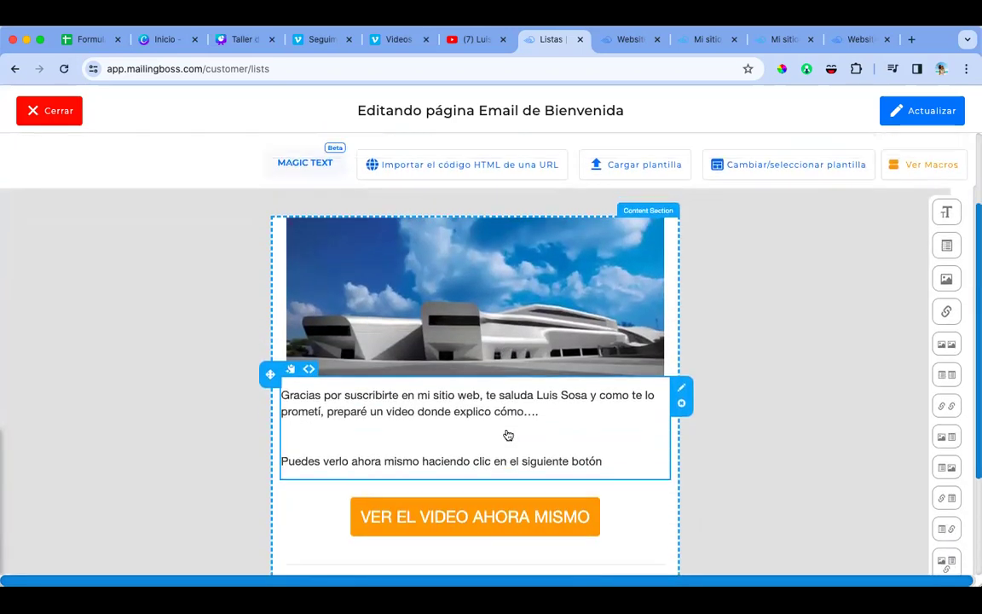
Step: Save the welcome email titled 'Registro confirmado! Ya puedes ver el video [FNAME]' until success is confirmed
left_click(948, 115)
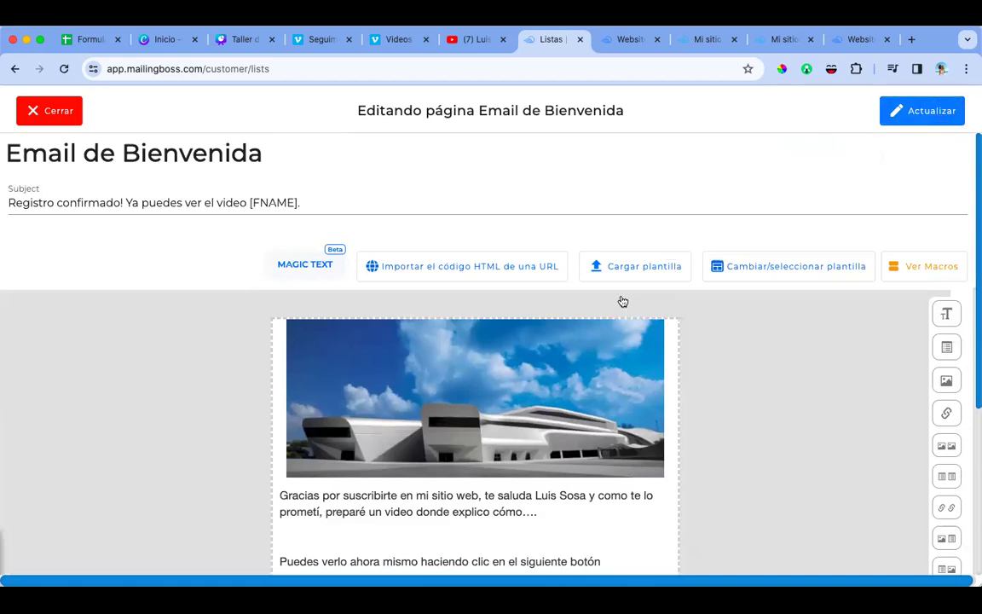
left_click(625, 271)
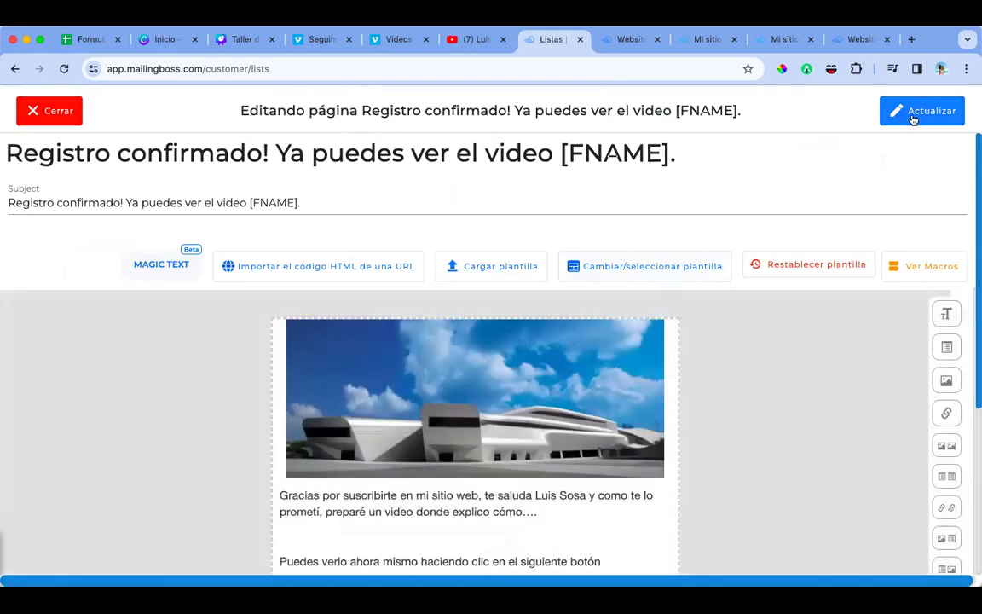
left_click(912, 118)
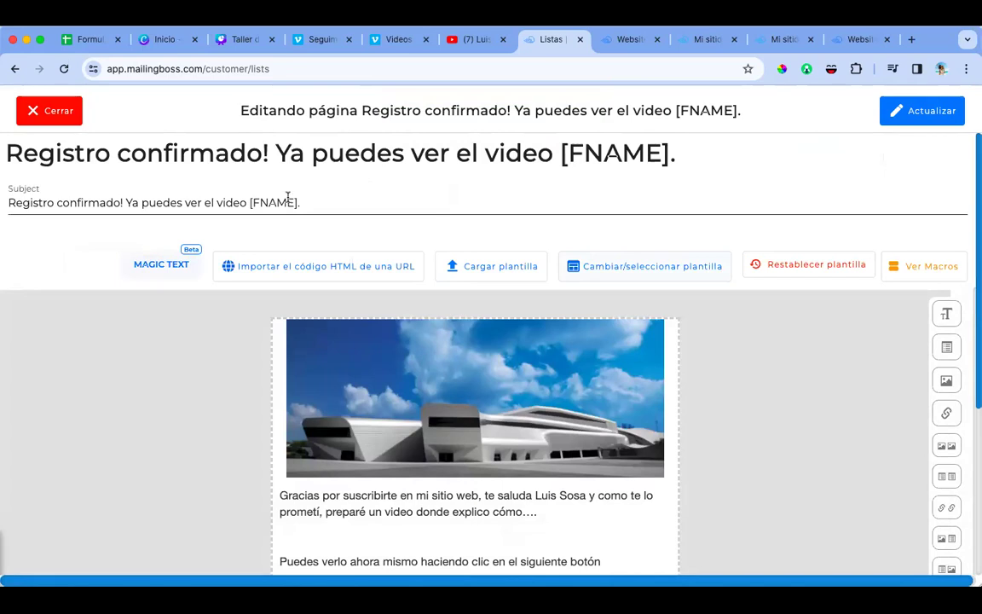
Step: Enable Telegram notifications for new list subscriptions and open the bot's activation link
left_click(61, 110)
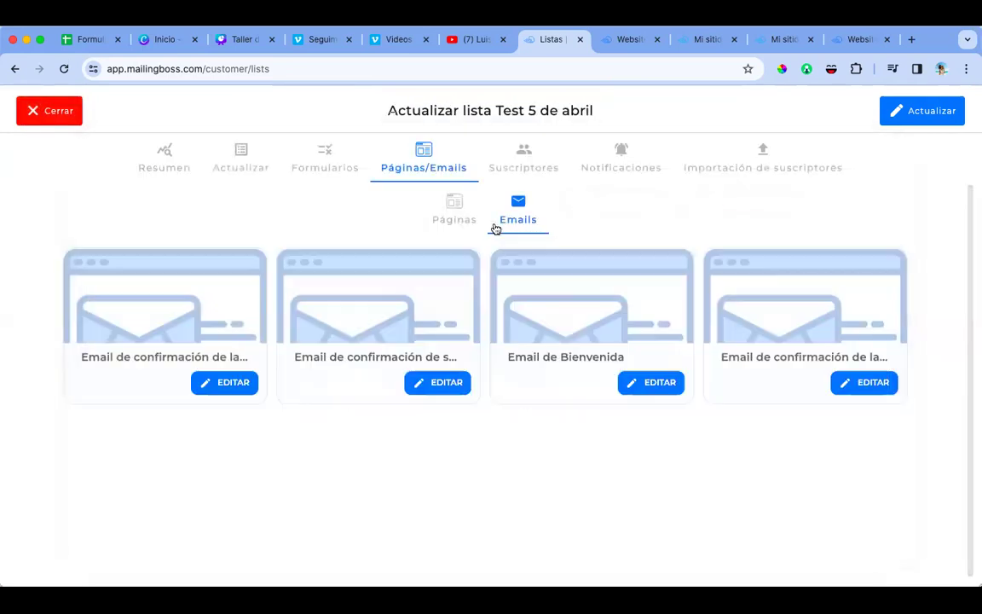
left_click(619, 159)
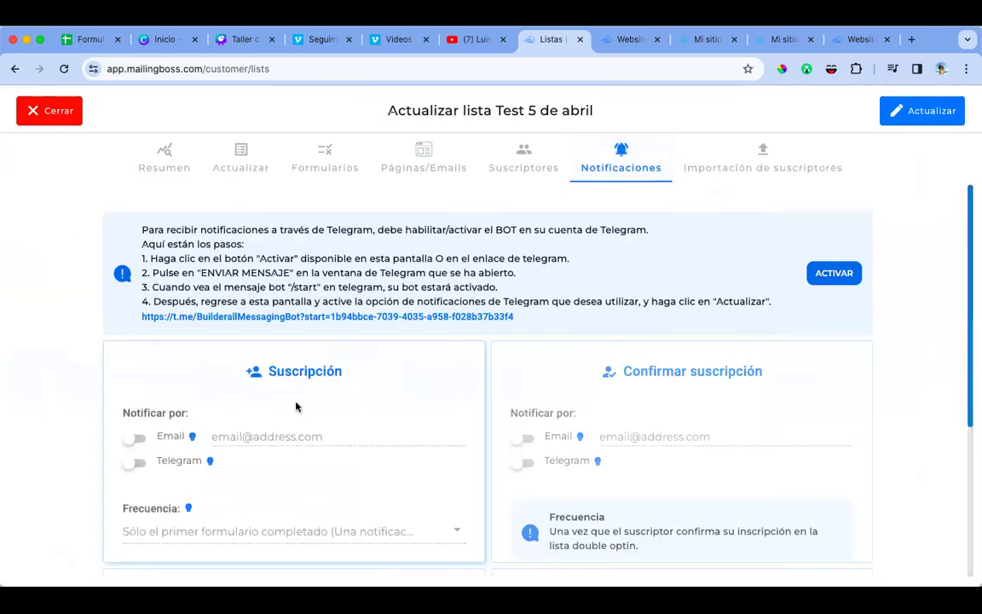
left_click(136, 464)
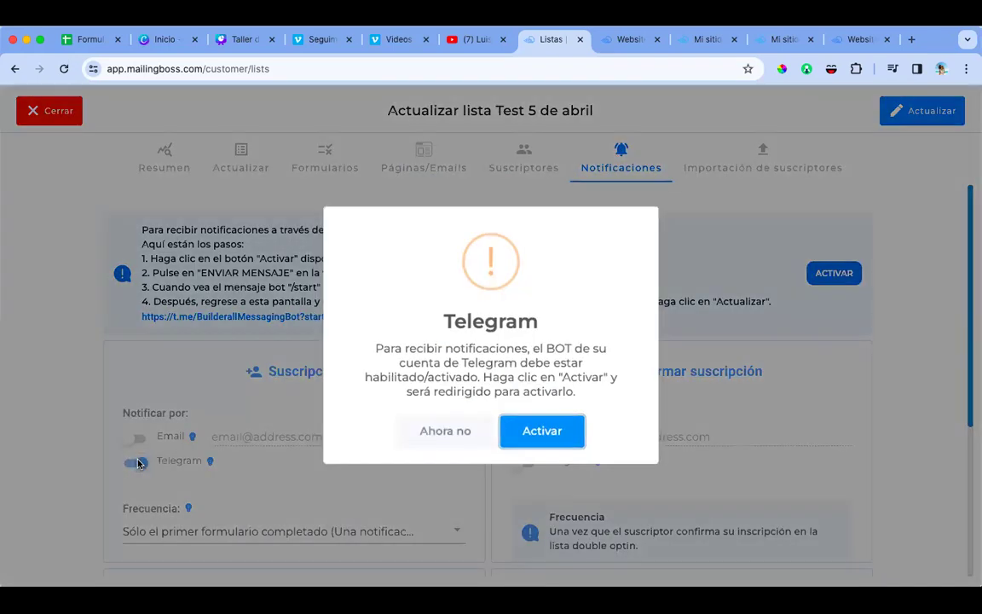
left_click(540, 436)
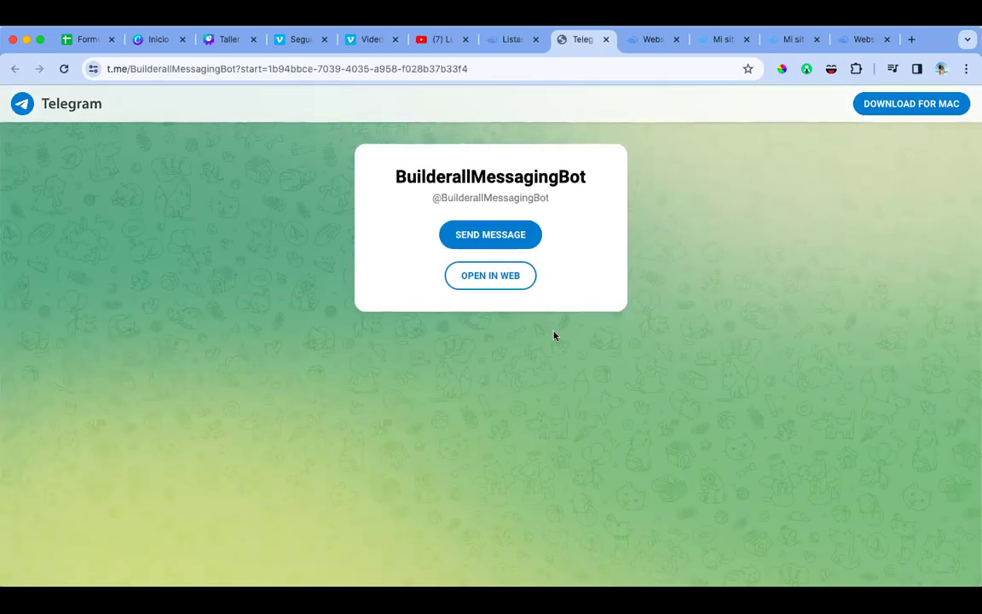
Step: Start the BuilderallMessagingBot in Telegram Web with /start, then reopen its activation link from MailingBoss
left_click(492, 276)
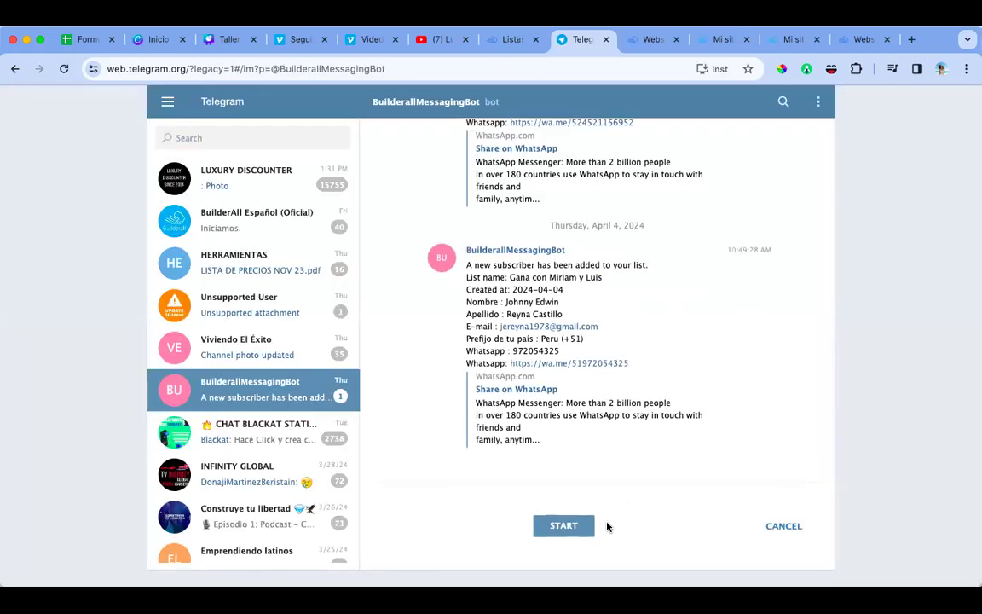
left_click(583, 528)
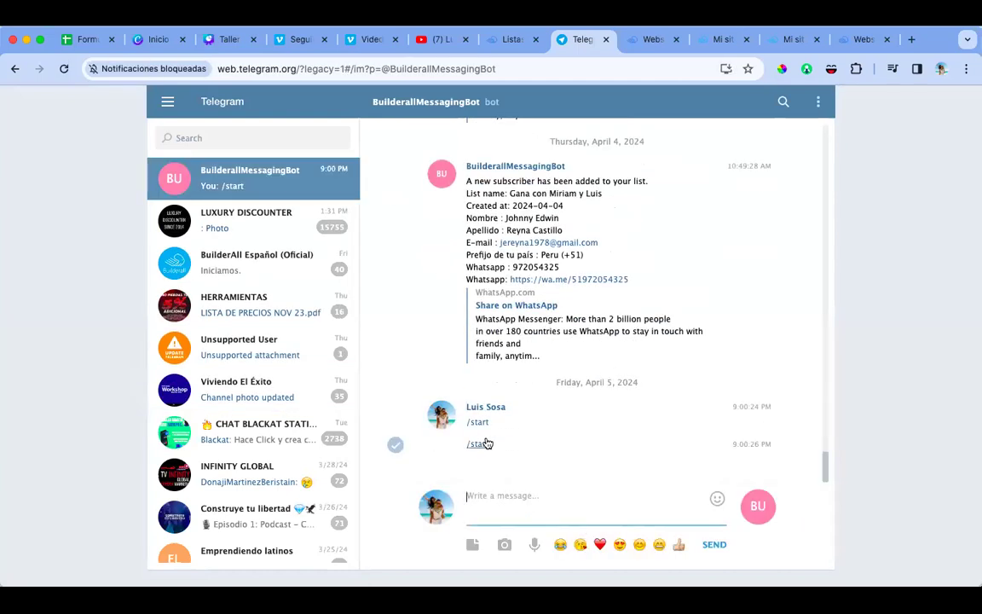
left_click(606, 40)
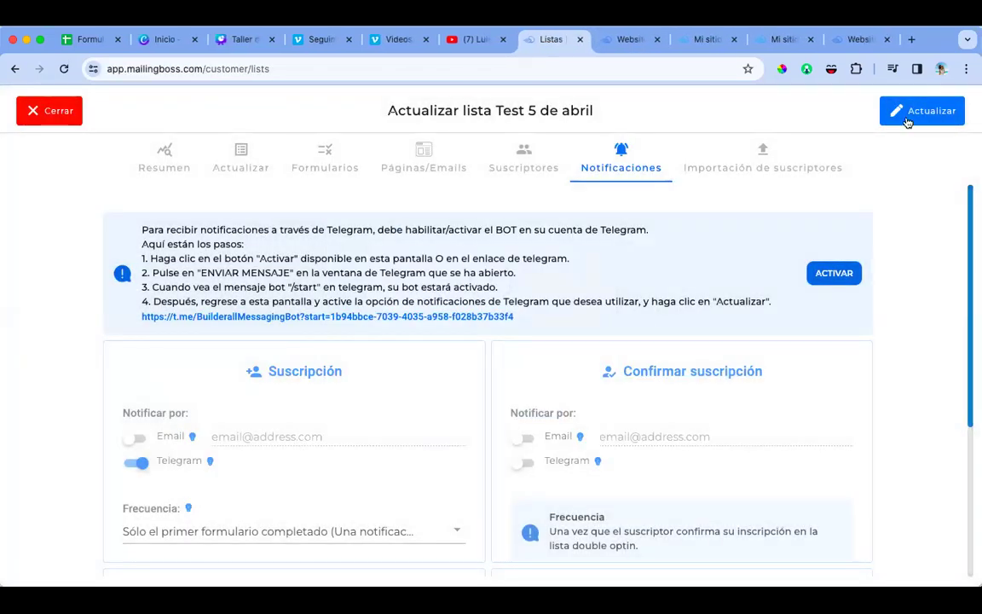
left_click(835, 273)
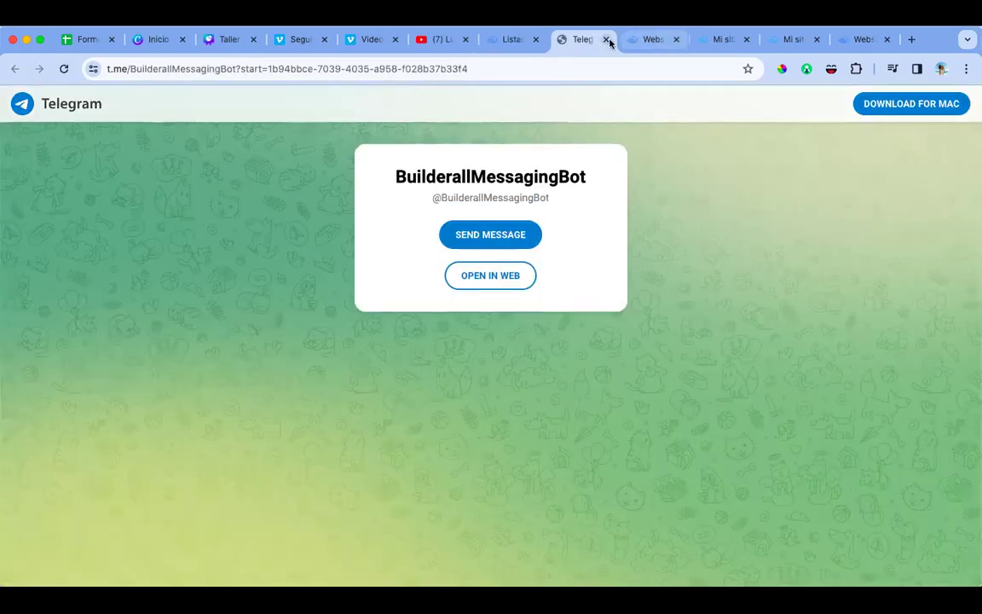
left_click(606, 39)
Step: Save the Test 5 de abril list's Telegram notification settings, then go to Mensajes instantáneos
left_click(914, 119)
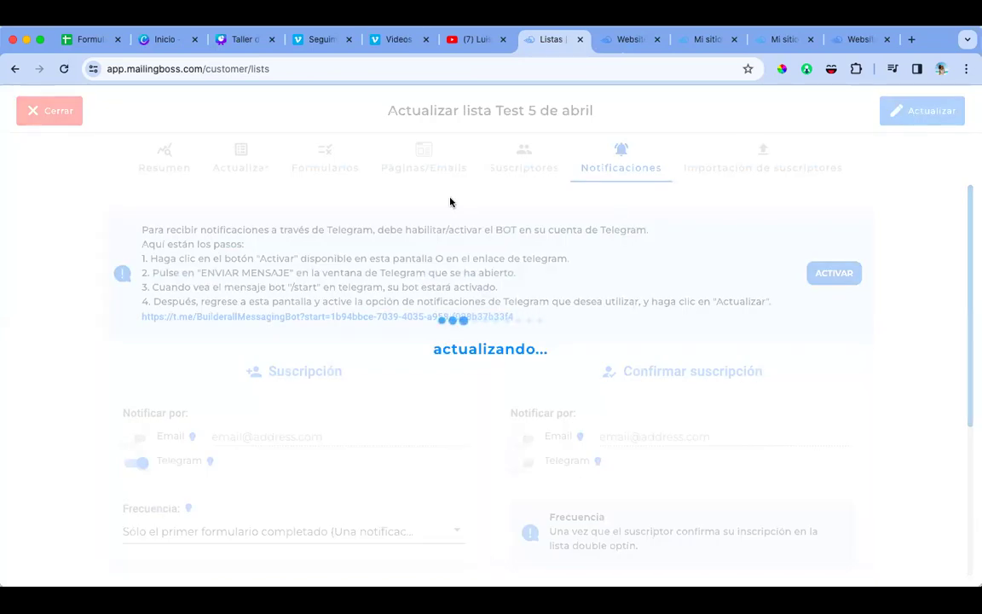
left_click(55, 113)
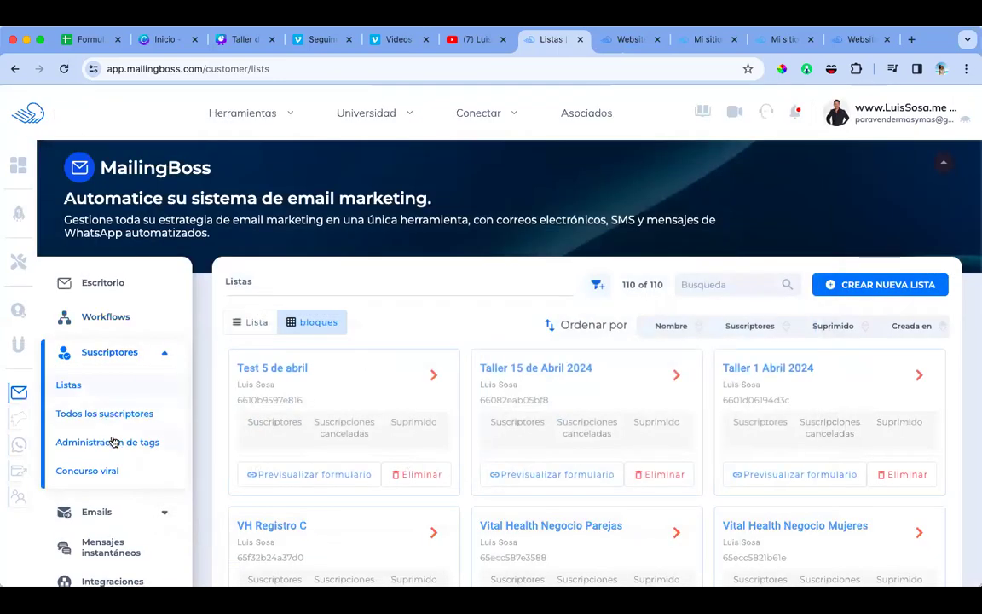
scroll(115, 454, "down", 2)
left_click(111, 460)
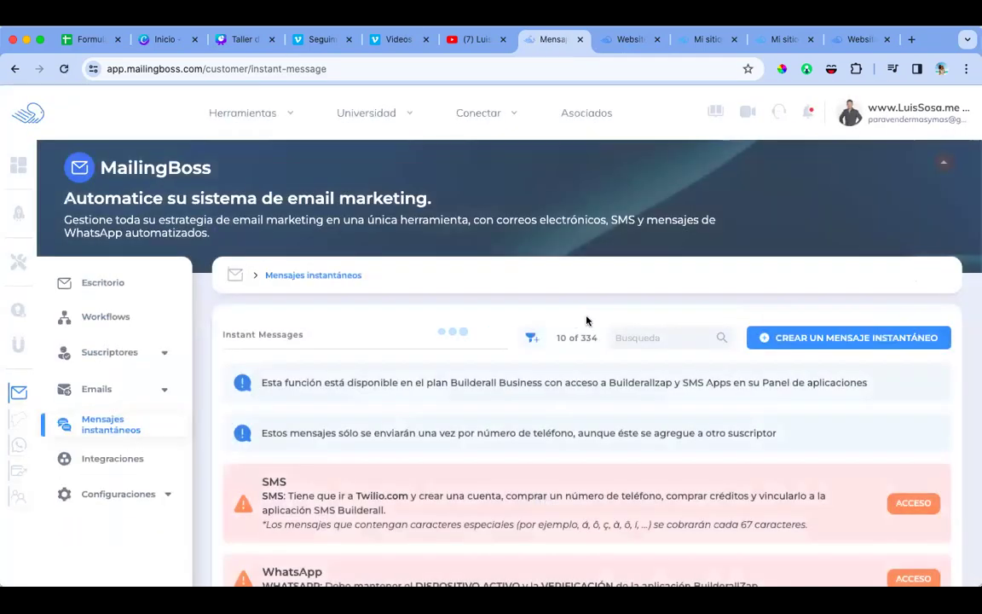
Step: Create a new instant message named 'Bienvenida test 5 de abrirl'
left_click(826, 339)
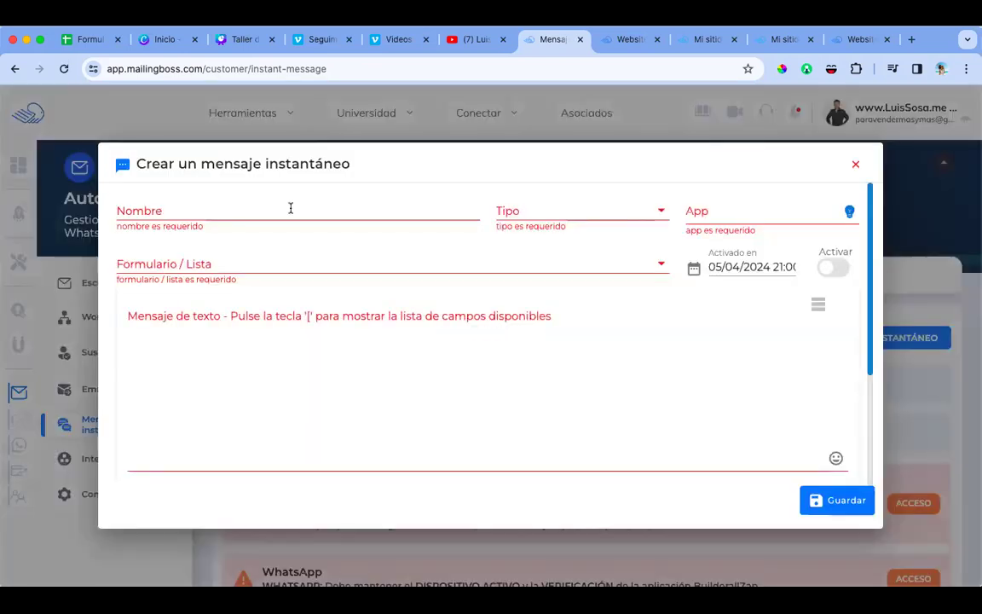
left_click(268, 211)
type("=BIENV")
key("BackSpace")
key("BackSpace")
key("BackSpace")
key("BackSpace")
key("BackSpace")
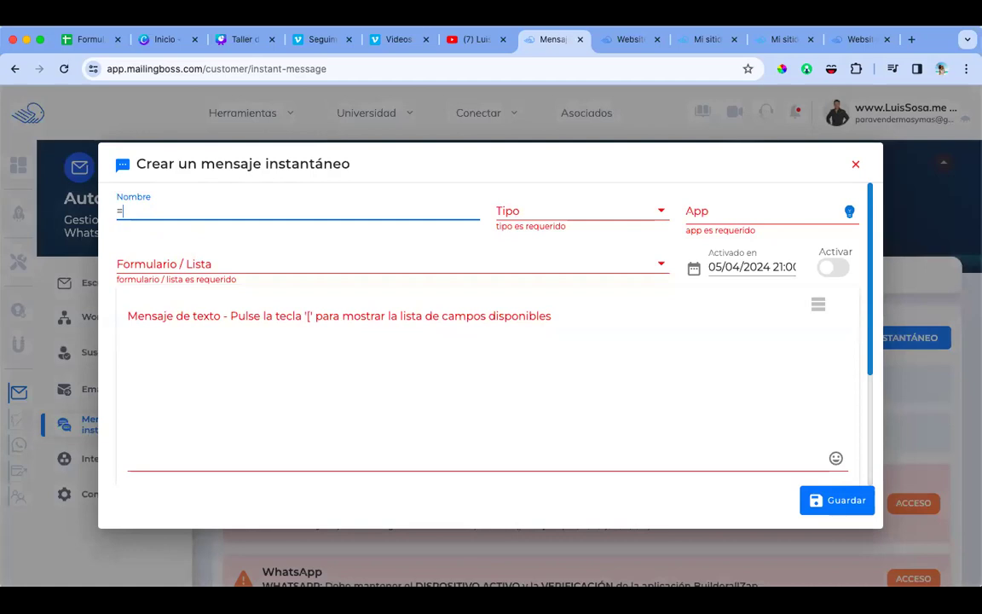
type("Bin")
type("envenida t")
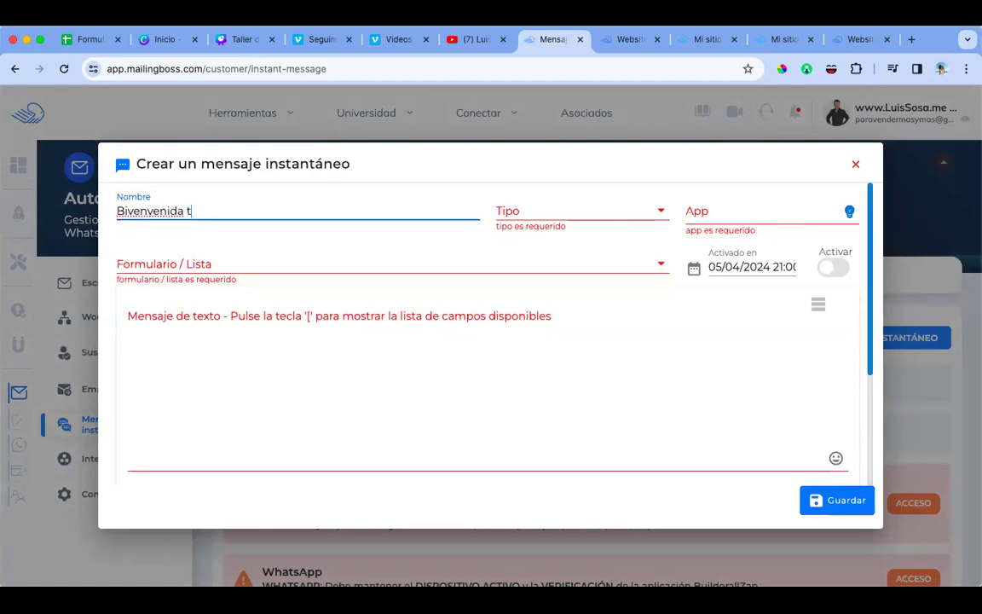
key("BackSpace")
key("BackSpace")
key("BackSpace")
key("BackSpace")
key("BackSpace")
type("envenida test")
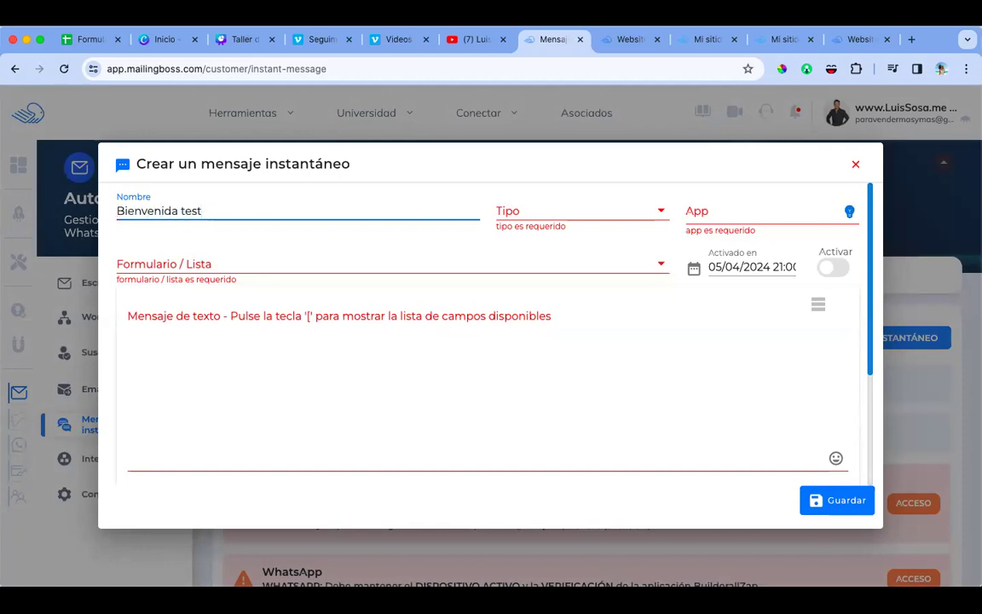
type(" 5 de ab")
Step: Make it an active WhatsApp autoresponder, 1-minute delay, attached to the Test 5 de abril form
left_click(528, 216)
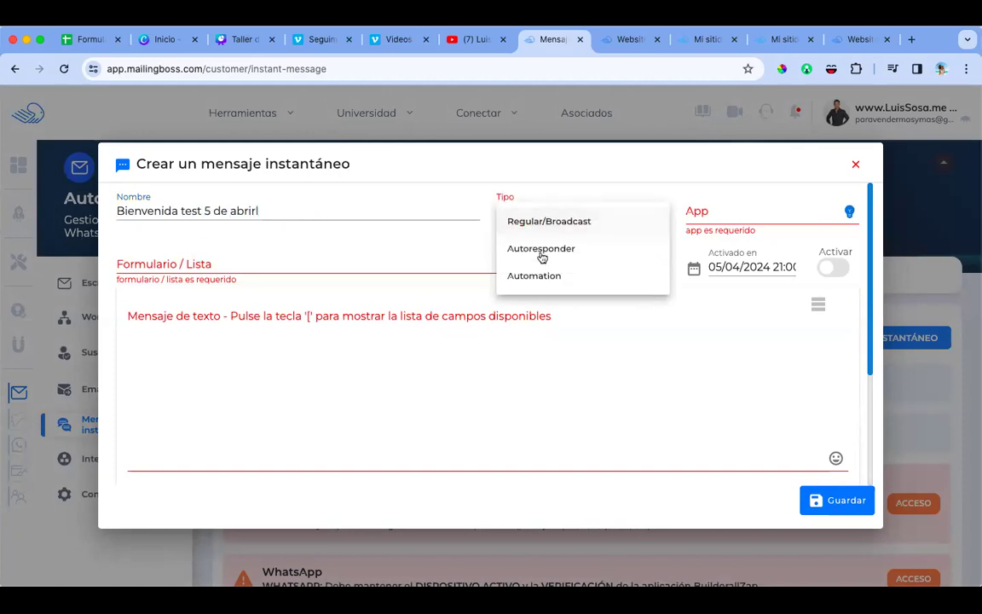
left_click(542, 252)
left_click(699, 218)
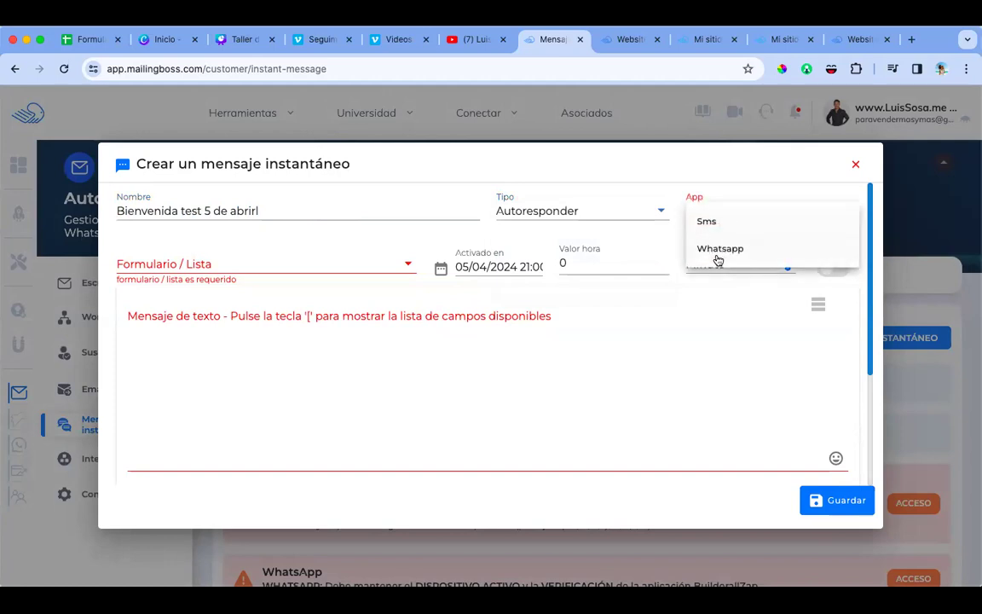
left_click(720, 253)
left_click(832, 267)
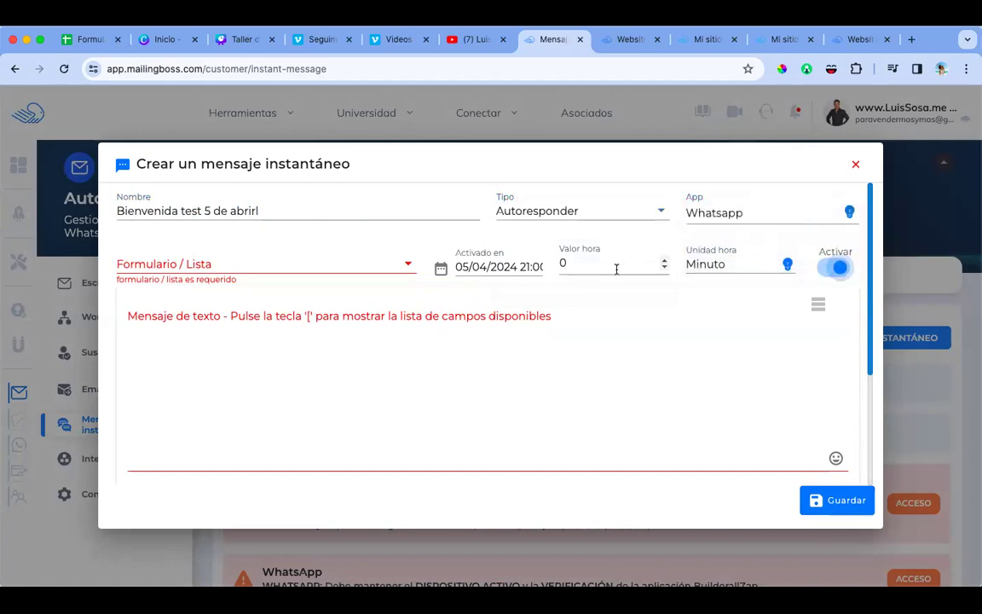
left_click(664, 261)
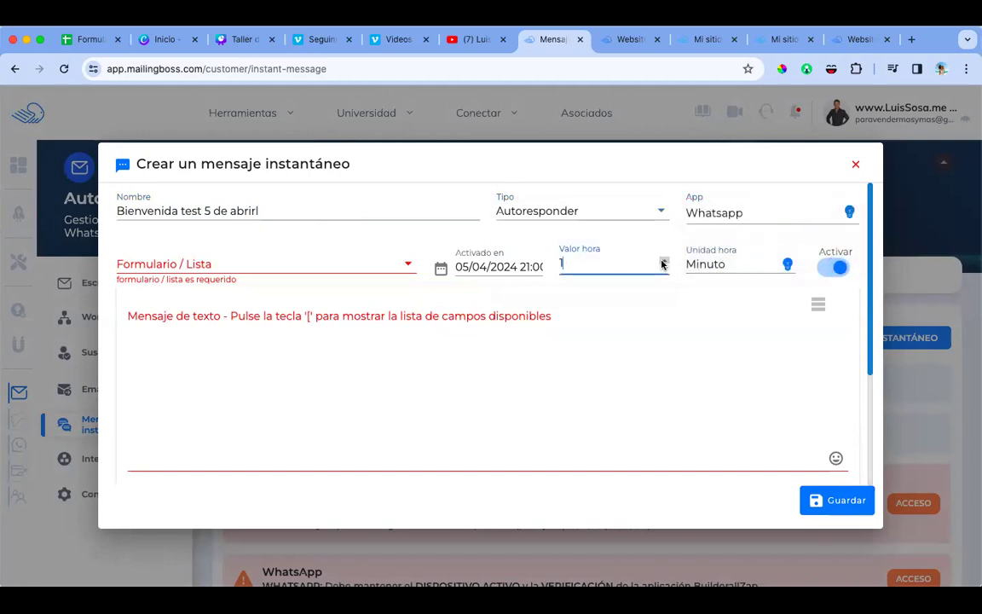
left_click(319, 267)
type("test")
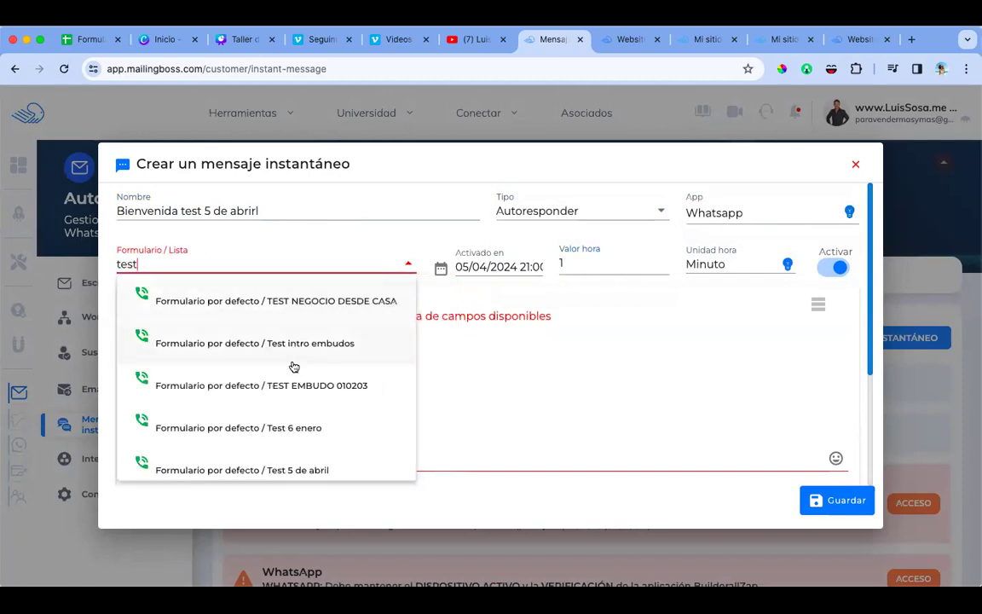
left_click(294, 469)
Step: Write the first line: 'Hola [FNAME]', the sender's introduction, and mention of the explanatory video
left_click(353, 324)
type("Ho")
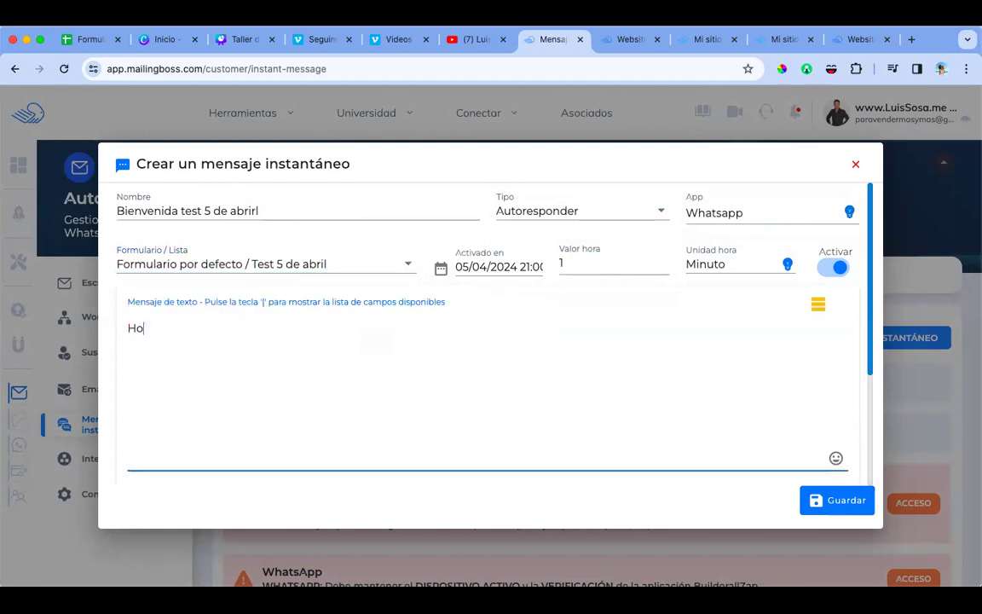
type("la [fna")
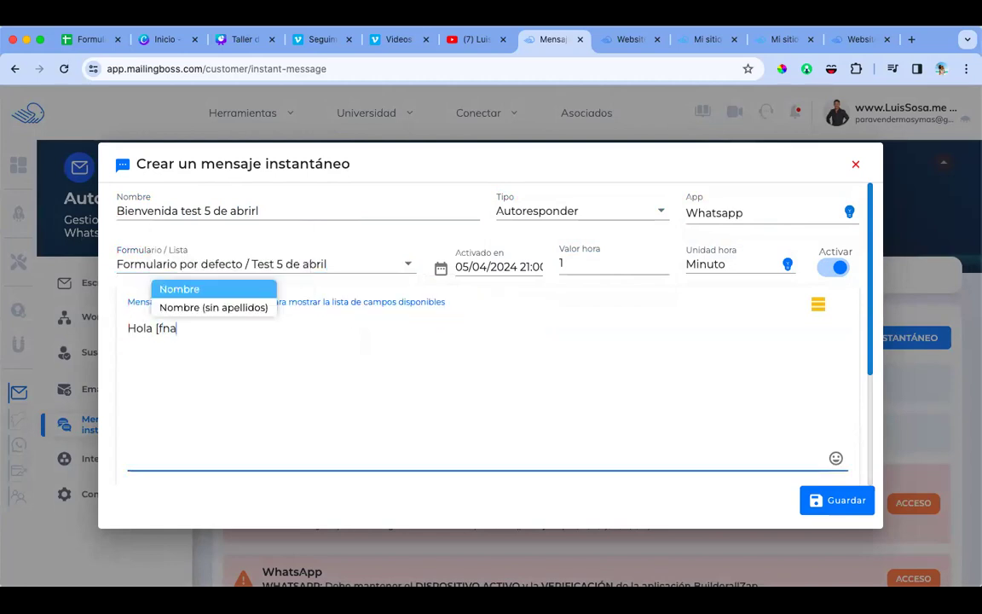
left_click(241, 291)
type(", te")
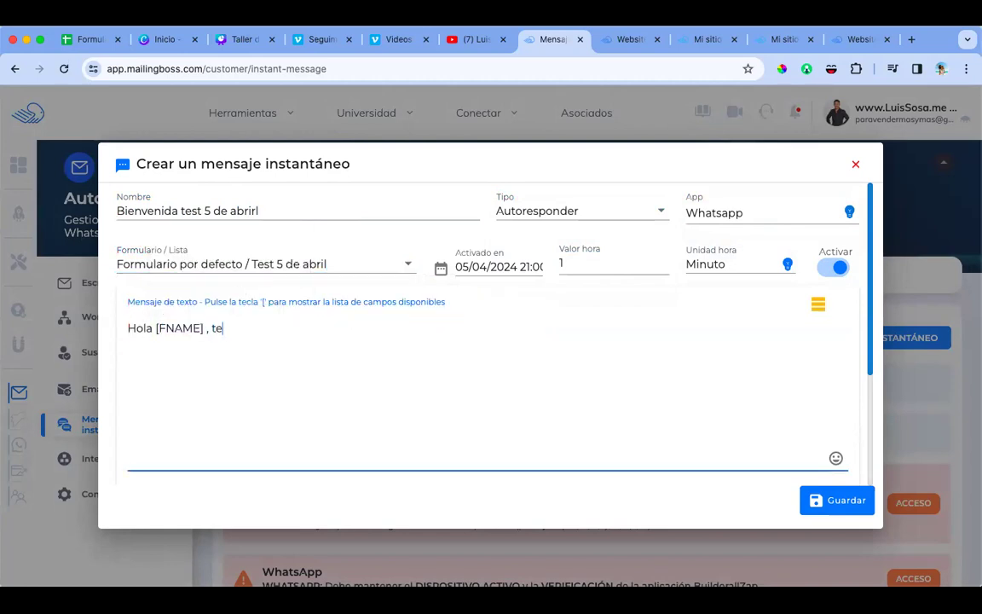
type(" saluda Luis Sosa, acabo de ver que te resigi")
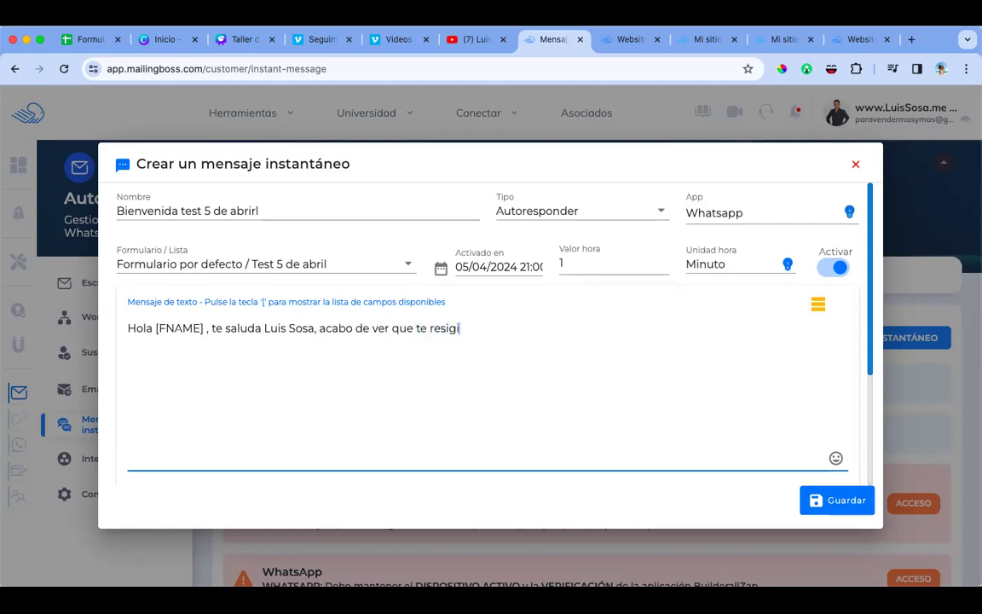
type("straste para")
left_click(449, 329)
key("BackSpace")
key("BackSpace")
type("acceder a mi video co")
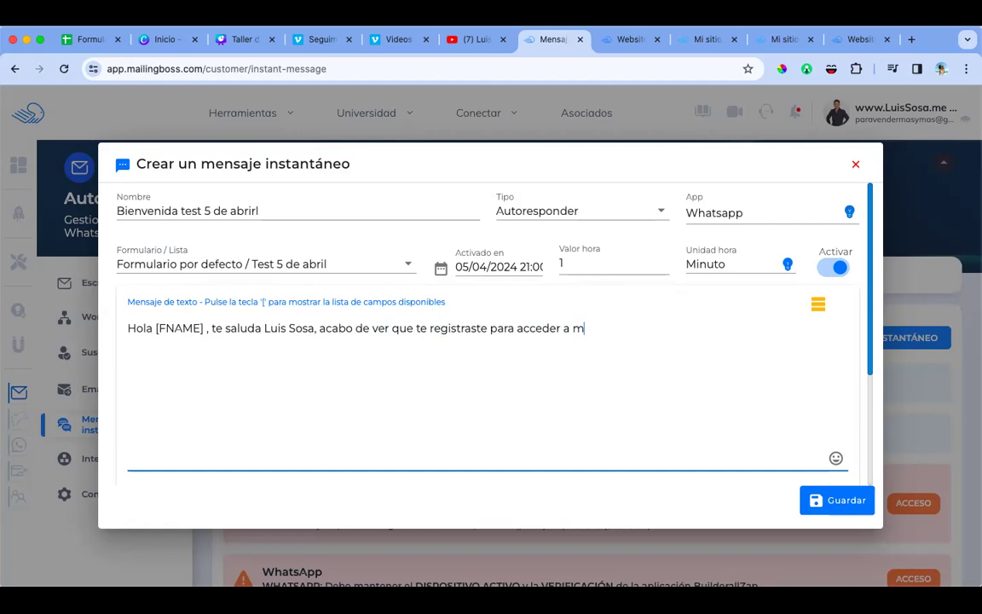
key("BackSpace")
key("BackSpace")
type("donde esplic")
key("BackSpace")
type("xplco...")
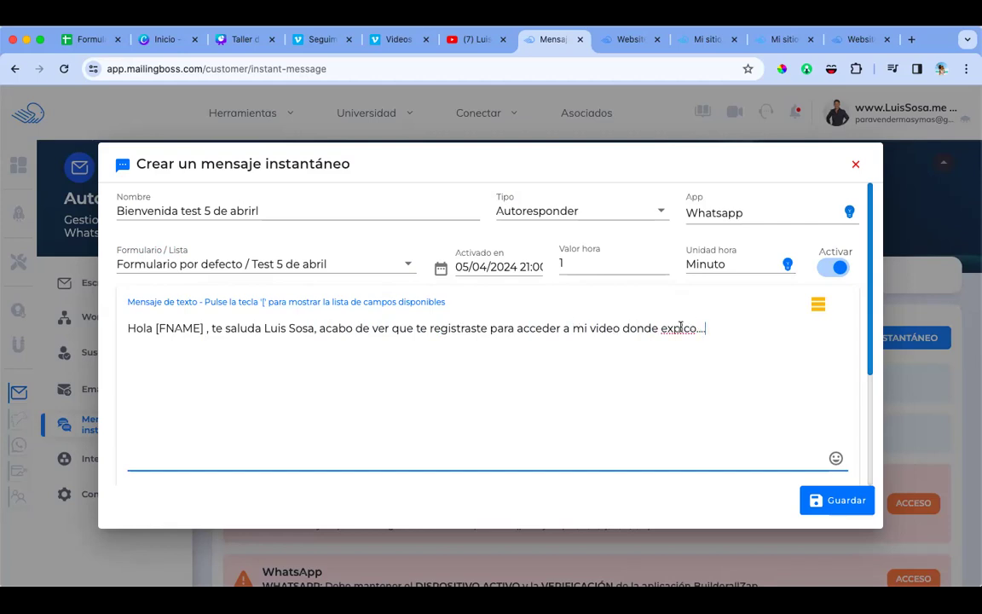
left_click(683, 329)
type("i")
Step: Add a second line asking the subscriber to confirm registration by replying "ok"
left_click(724, 330)
key("Return")
key("Return")
type("Por favor confirma tu resg")
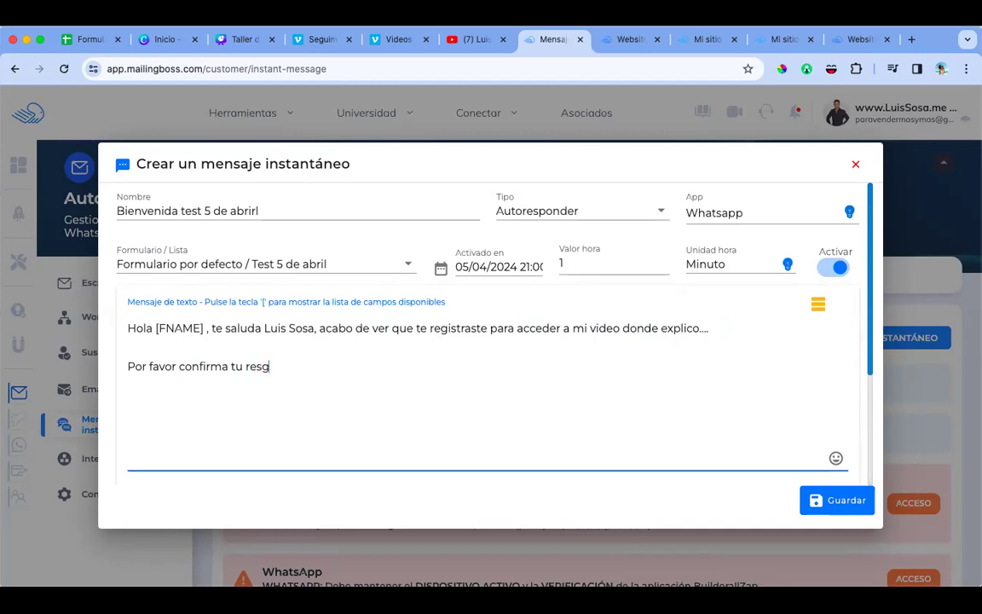
type("istrogis")
type("spo")
type("spondiendo")
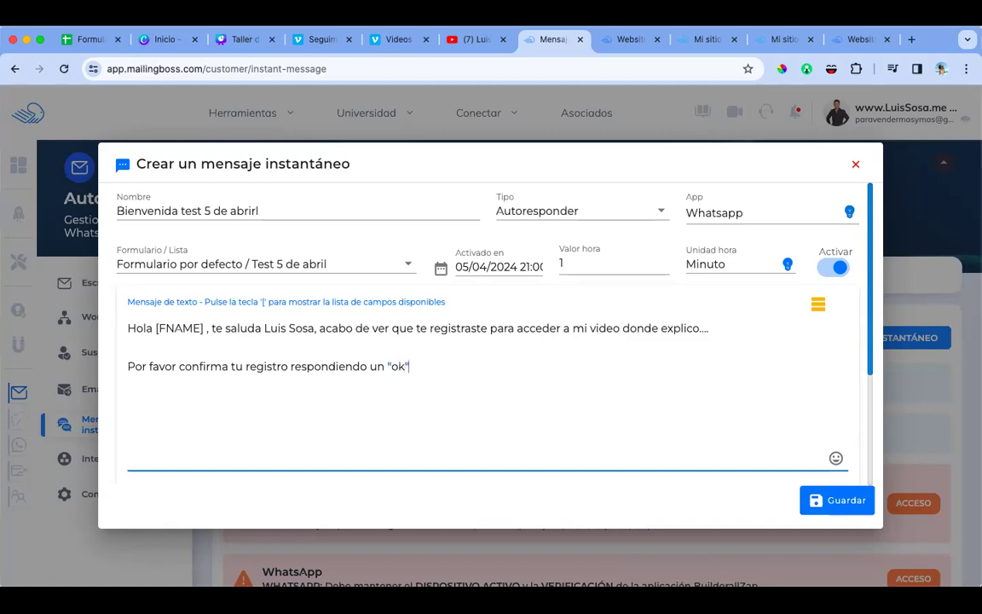
type("un \"ok\" y est to")
key("BackSpace")
key("BackSpace")
key("BackSpace")
key("BackSpace")
type("todo.")
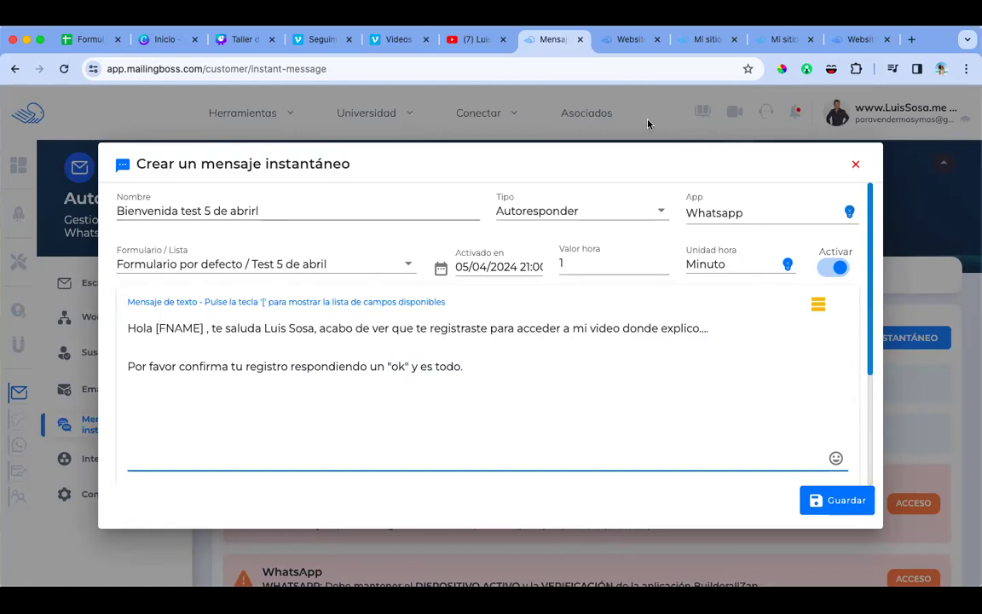
Step: Close the duplicate offer page tab and return to the unsaved WhatsApp autoresponder draft
left_click(633, 39)
left_click(698, 43)
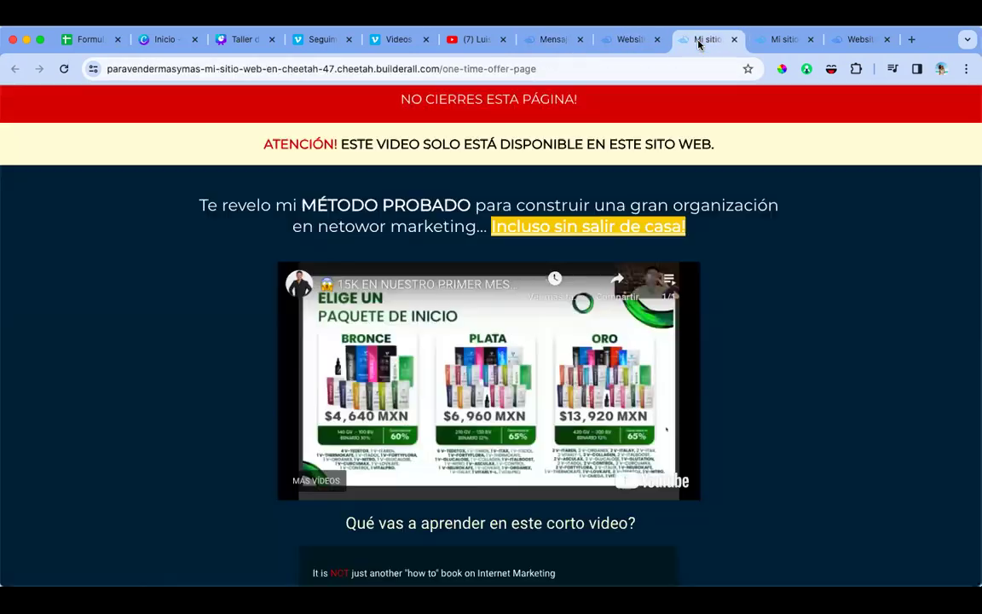
key("super+w")
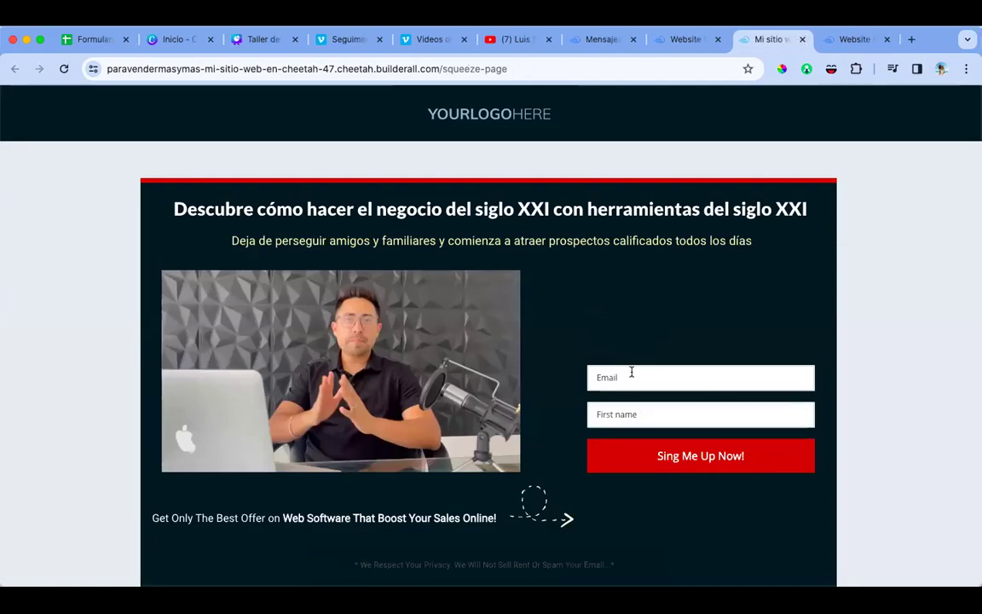
left_click(603, 39)
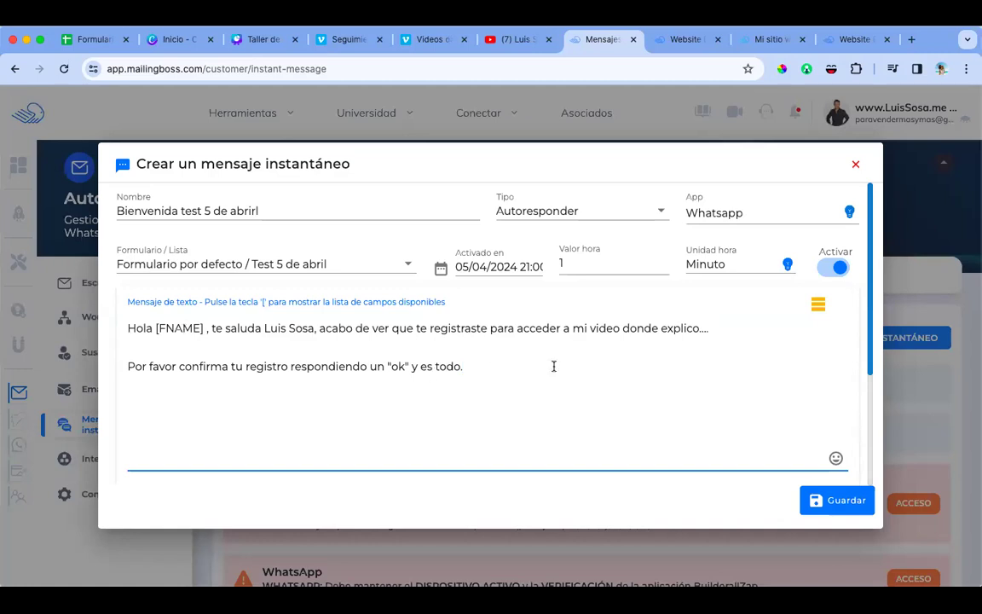
Step: End the message with 'Espero tu confirmación.' and save the WhatsApp welcome autoresponder
type("Esepr")
type("pero tu confimac")
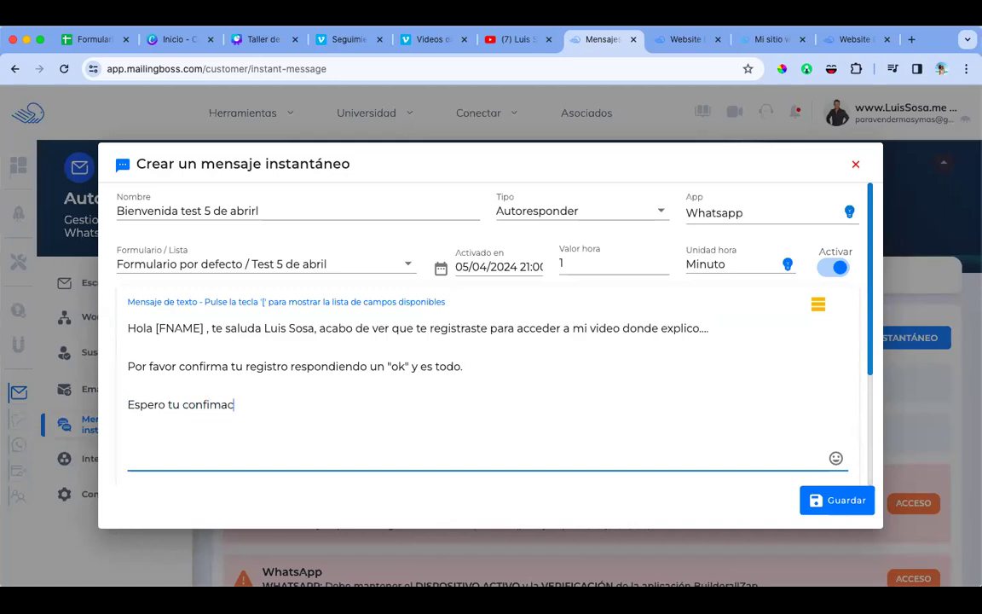
key("BackSpace")
key("BackSpace")
type("rmacio4")
left_click(845, 498)
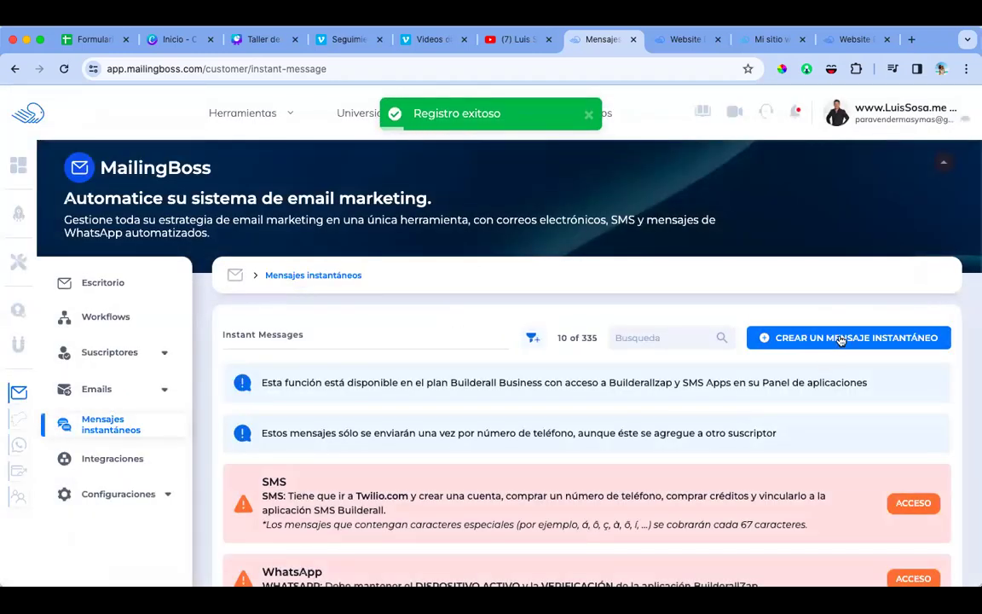
Step: Create a new instant message 'Seguimiento 1' as a WhatsApp autoresponder
left_click(841, 339)
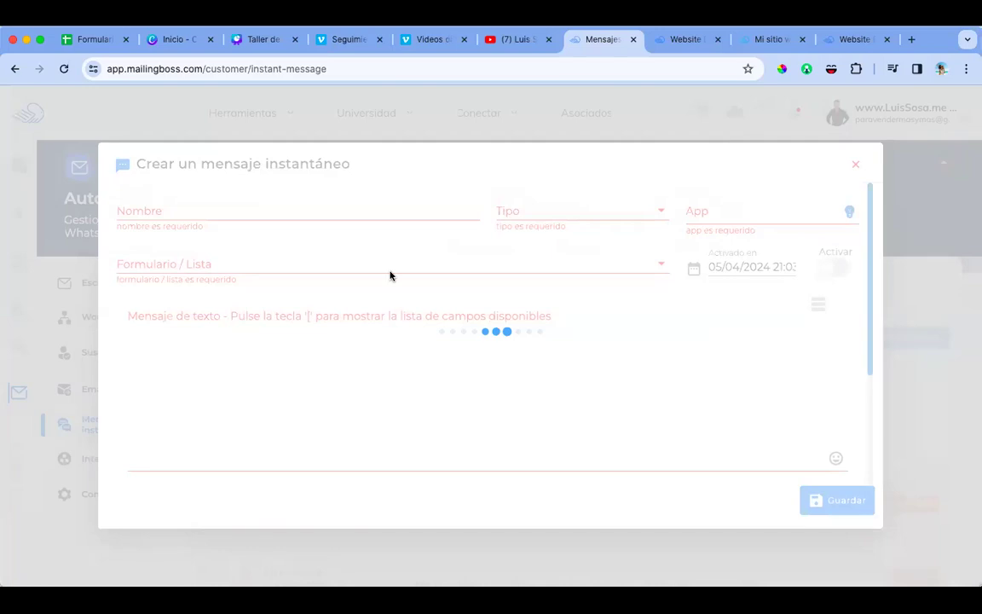
left_click(287, 210)
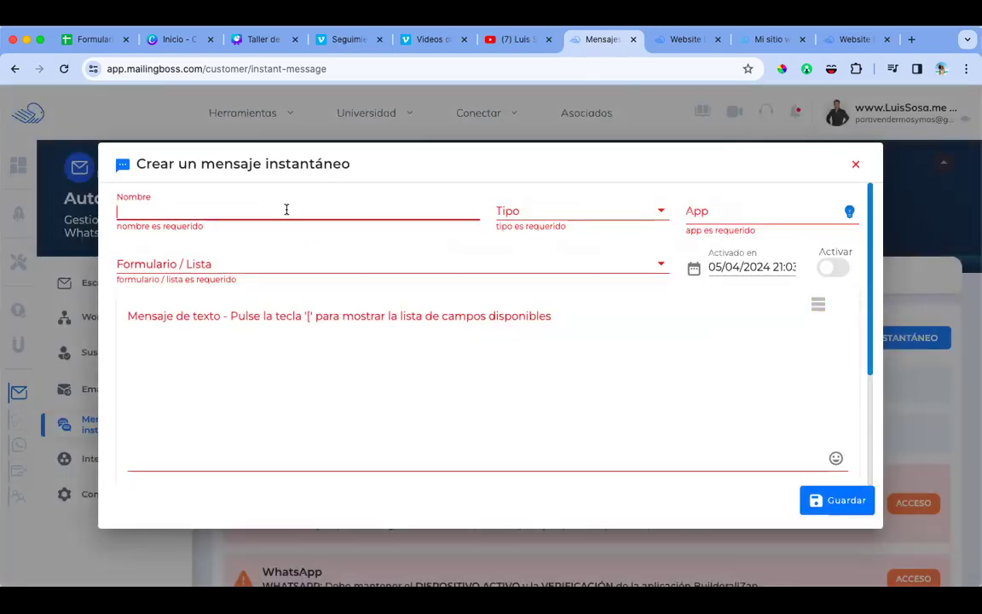
type("Seguimien")
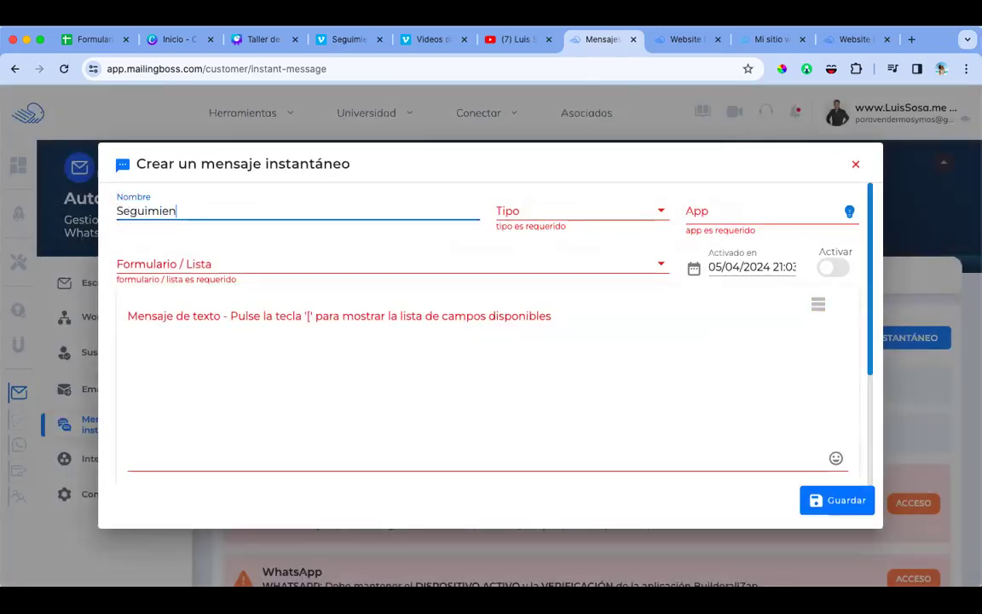
type("to 1")
left_click(501, 212)
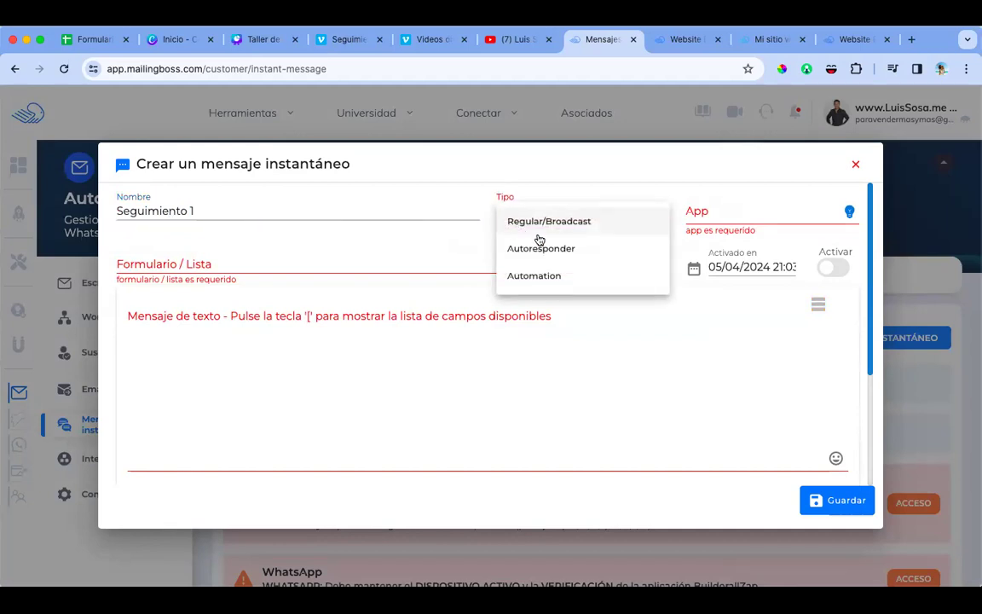
left_click(580, 248)
left_click(708, 213)
left_click(708, 248)
Step: Set a 5-minute delay, activate it, attach the Test 5 de abril form, and begin 'Saludos de nuevo [FNAME]'
left_click(662, 263)
type("5")
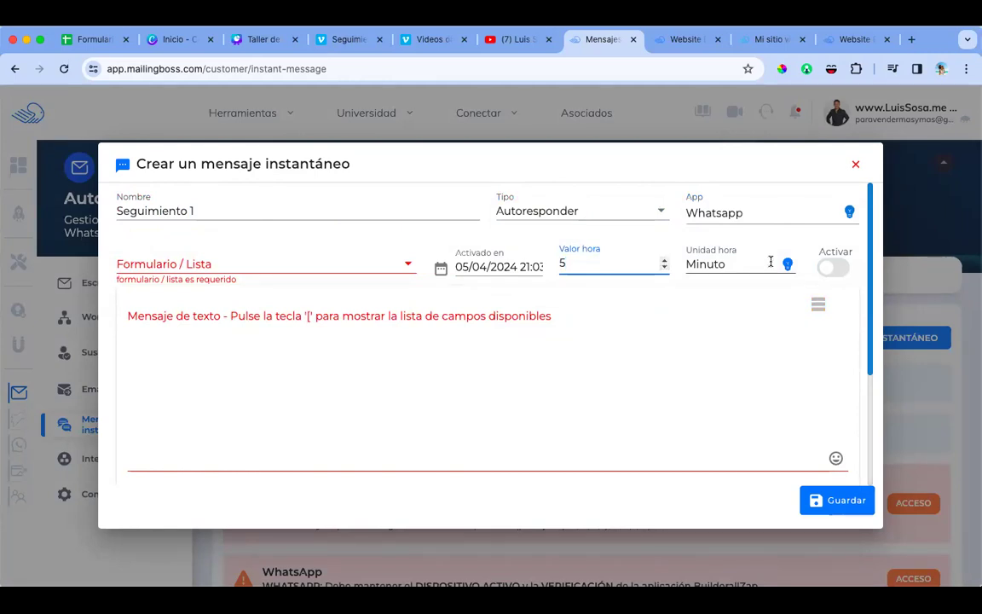
left_click(829, 267)
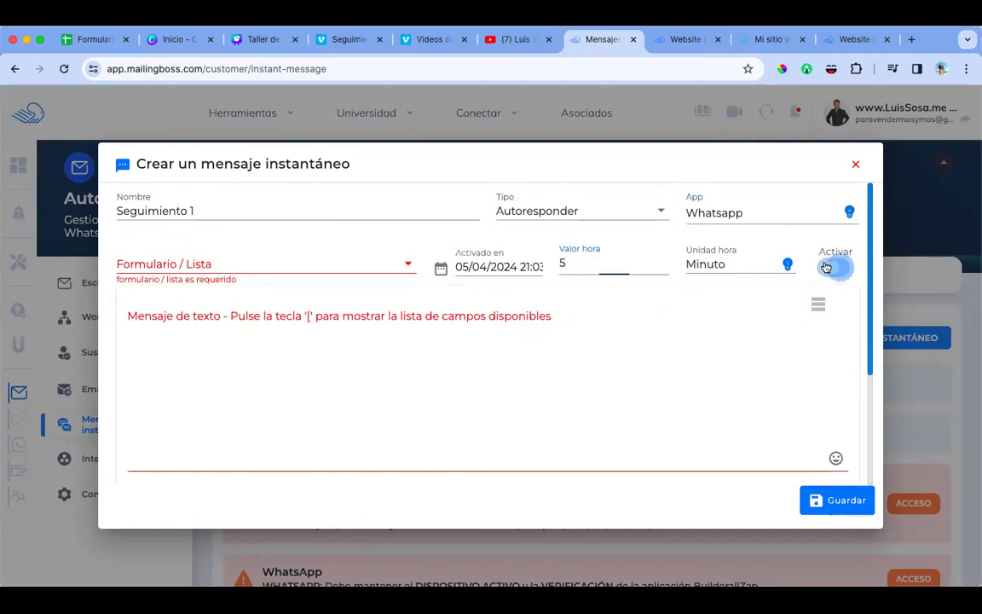
left_click(274, 268)
type("test")
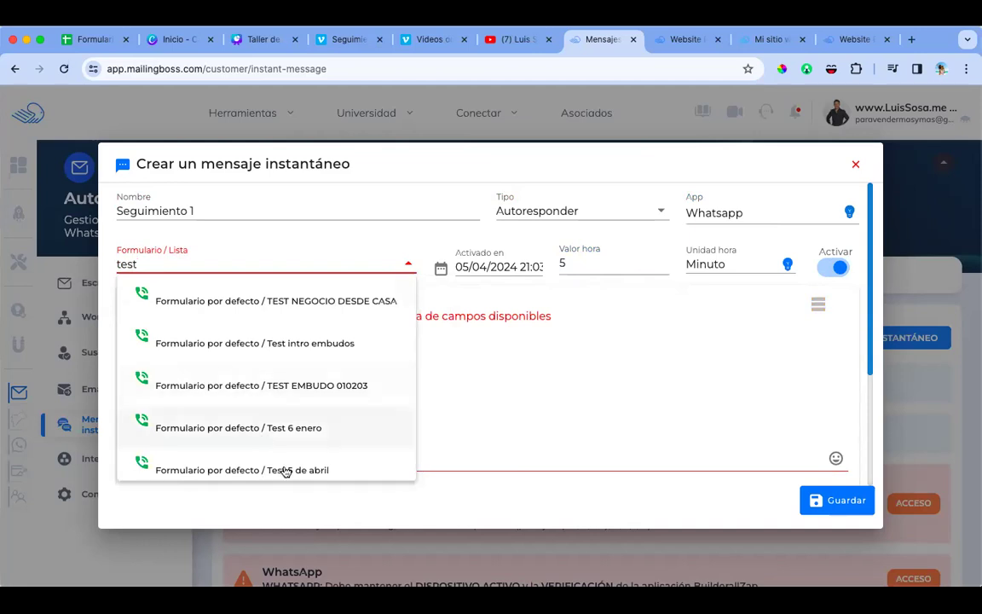
left_click(285, 472)
left_click(311, 336)
type("Saludos de nuevo [fna")
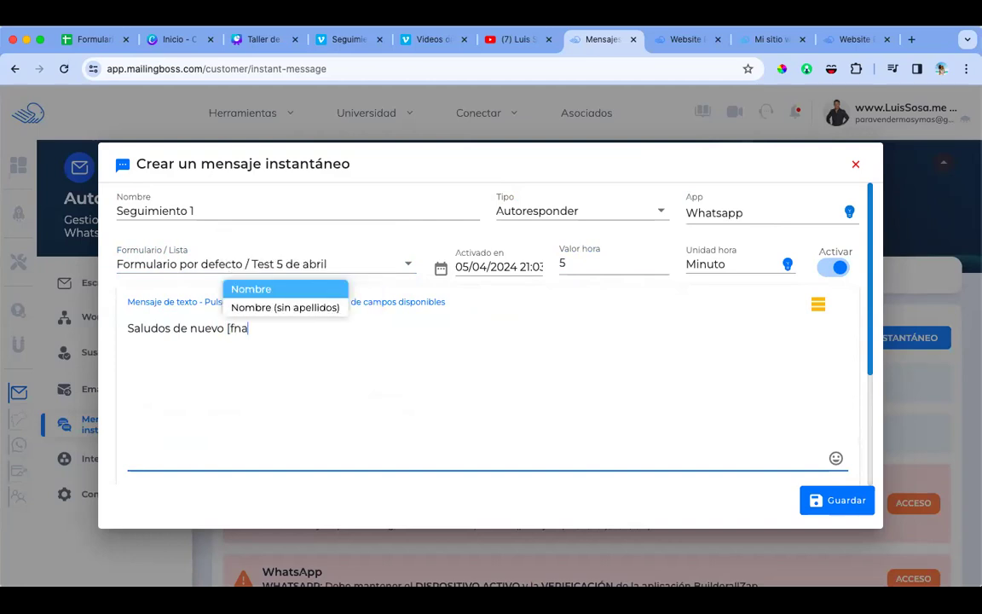
Step: Add [FNAME], the pasted offer-page video link, and a pitch about a 5-person group earning 3,000 dólares monthly
left_click(292, 291)
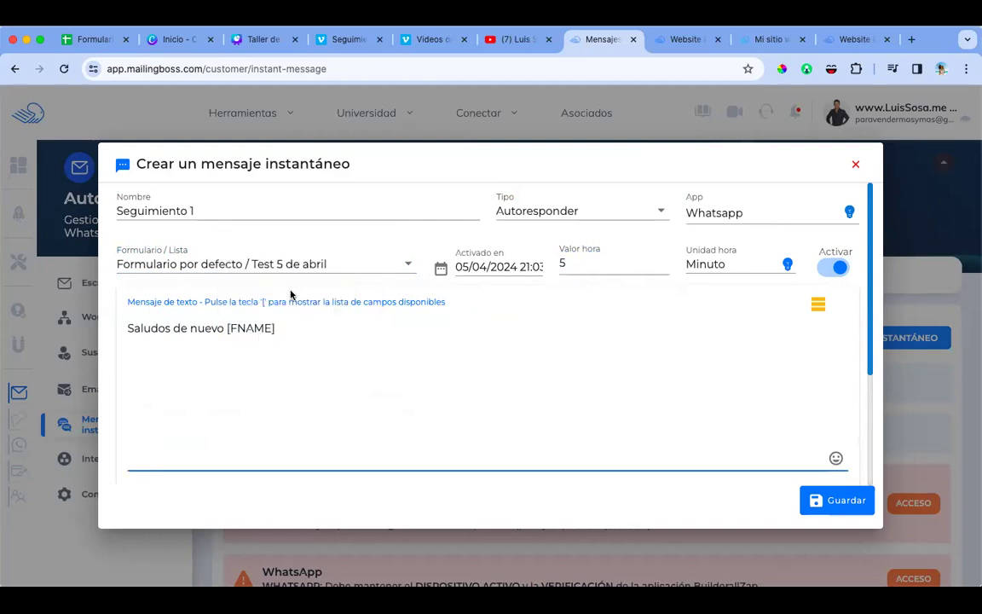
type(", aquí pue")
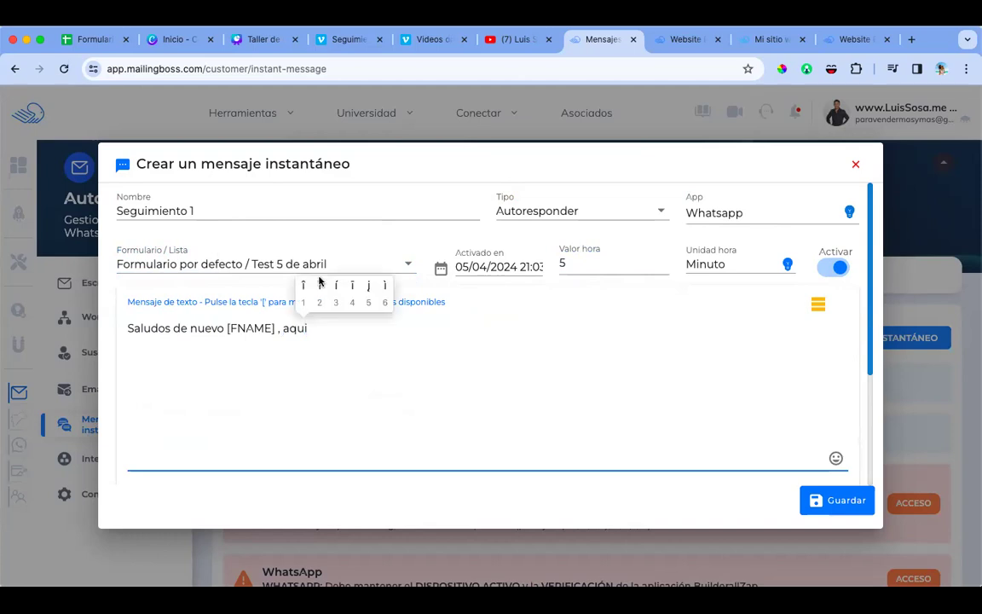
type("des ver e")
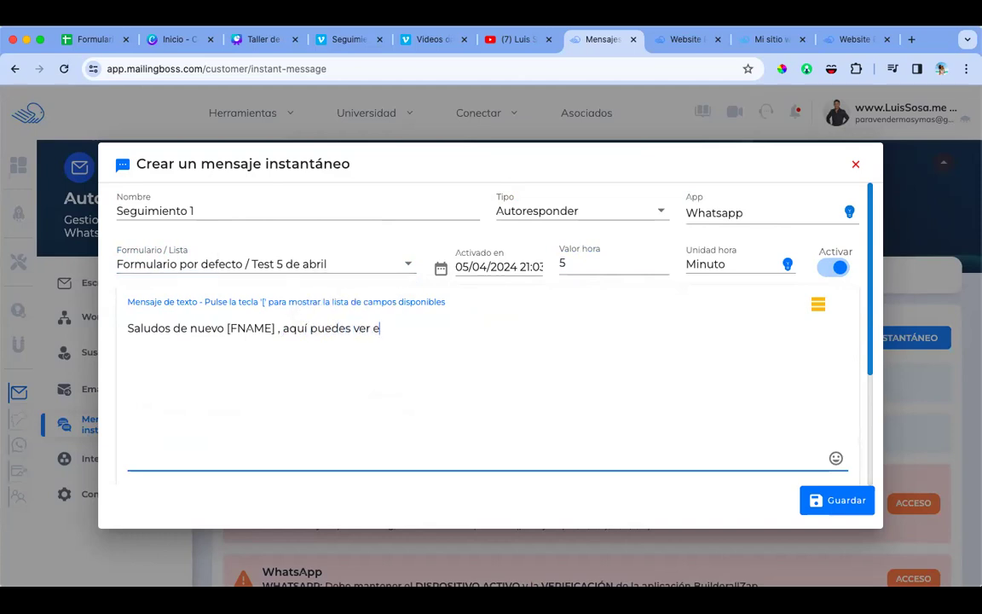
type("l video:")
type("https://paravendermasymas-mi-sitio-web-en-cheetah-47.cheetah.builderall.com/one-time-offer-page")
type("Por cierto, estoy se")
key("BackSpace")
type("seleccionado un grupo de 5 personas a las cul")
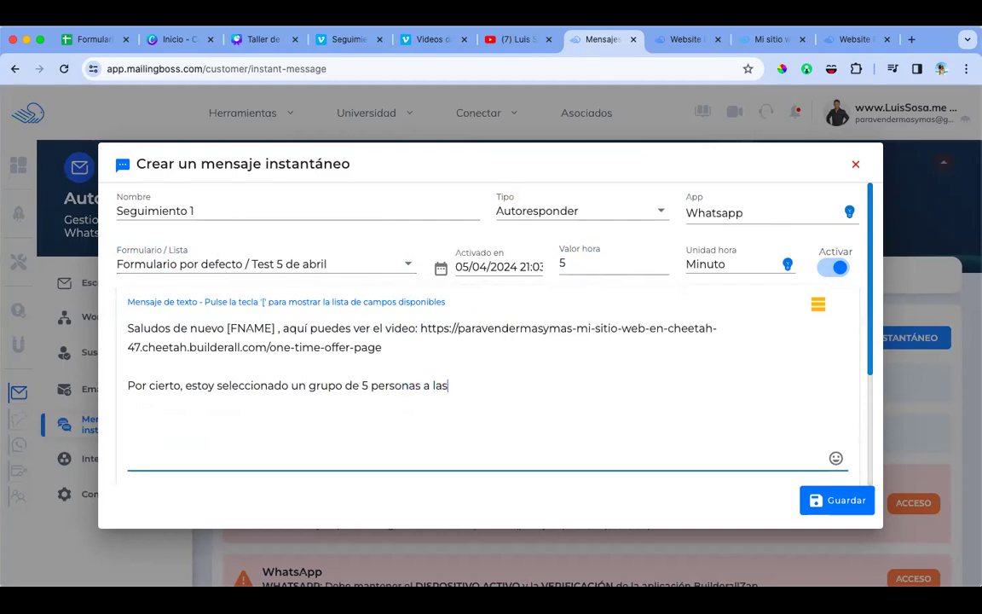
key("BackSpace")
key("BackSpace")
key("BackSpace")
key("BackSpace")
key("BackSpace")
key("BackSpace")
key("BackSpace")
type("con las cuela")
type("es voy a trabaja")
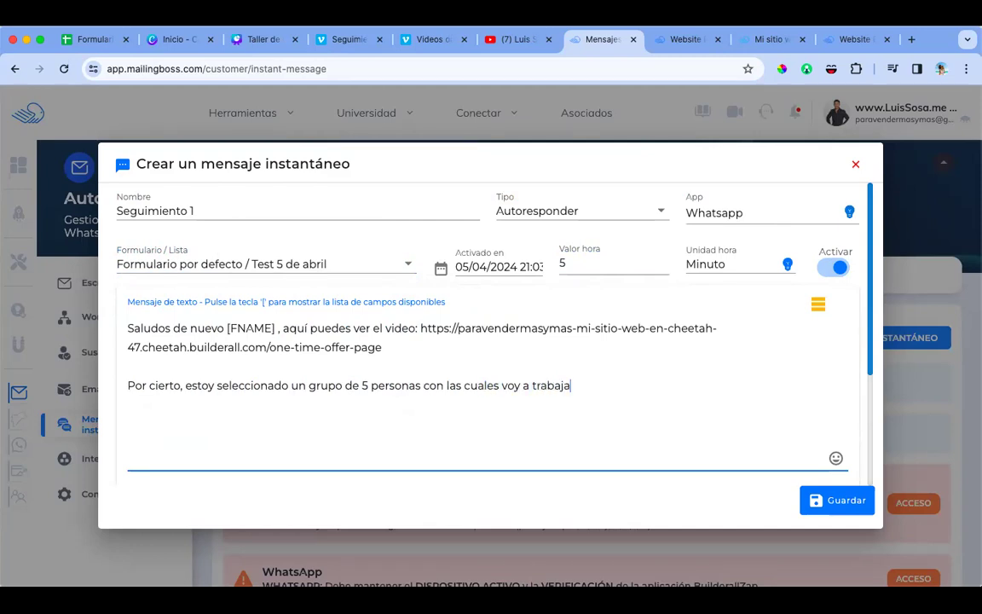
type("r para aydarles a g")
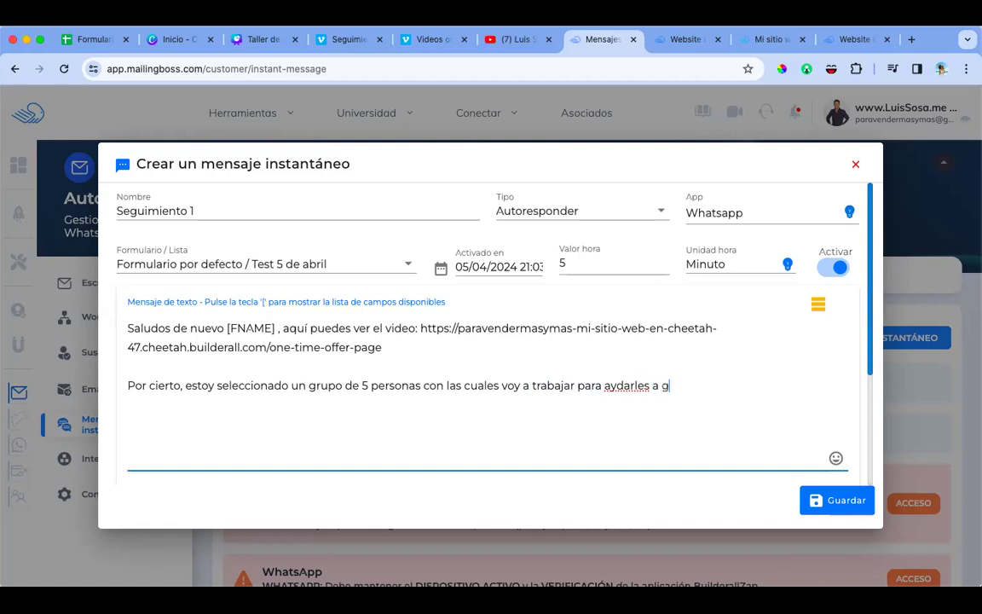
key("BackSpace")
key("BackSpace")
key("BackSpace")
key("BackSpace")
key("BackSpace")
key("BackSpace")
key("BackSpace")
key("BackSpace")
type("udarles a generar ")
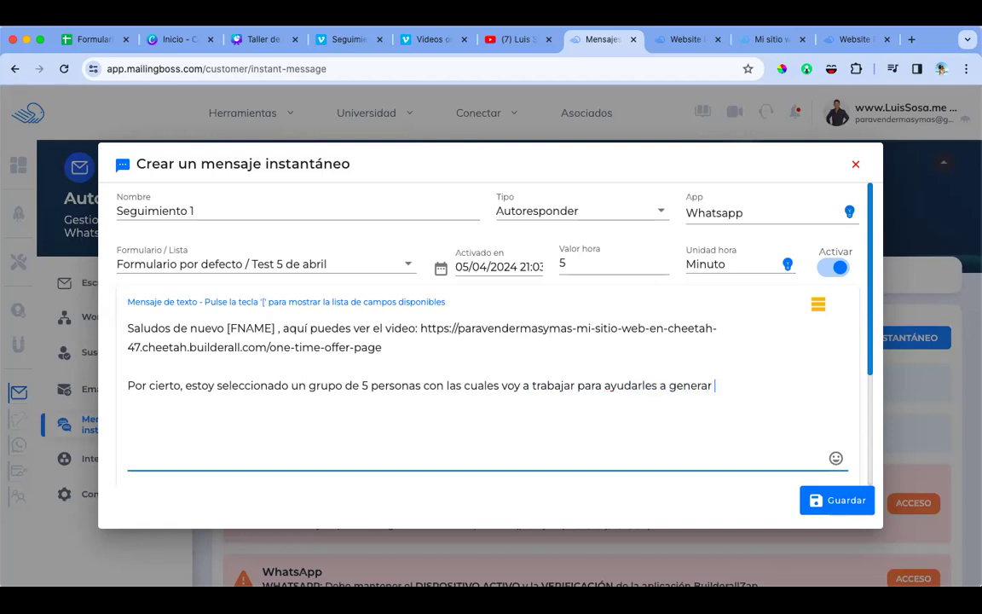
type("un ingreso residual")
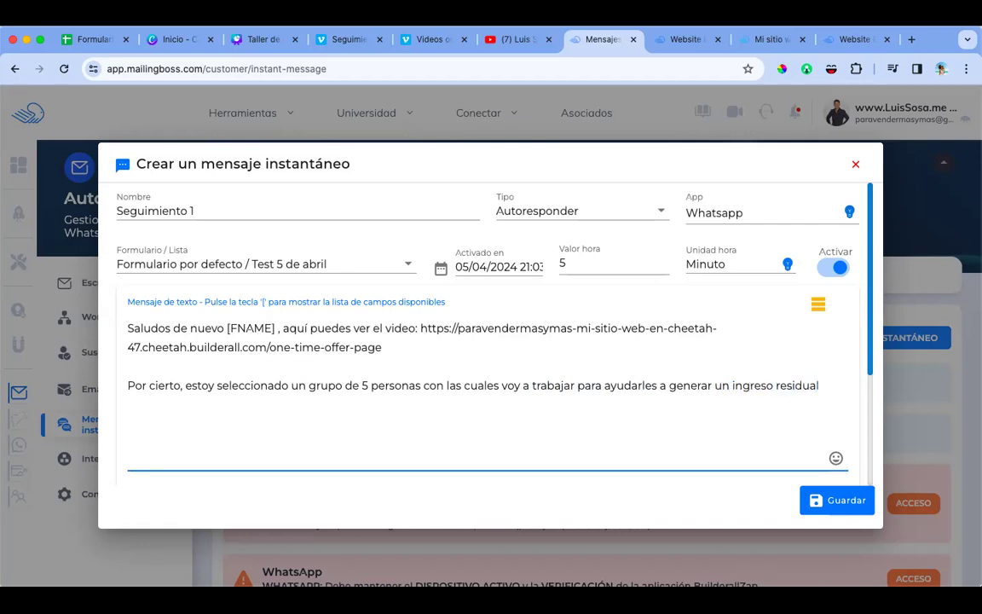
type(" e al menos 3,000 do")
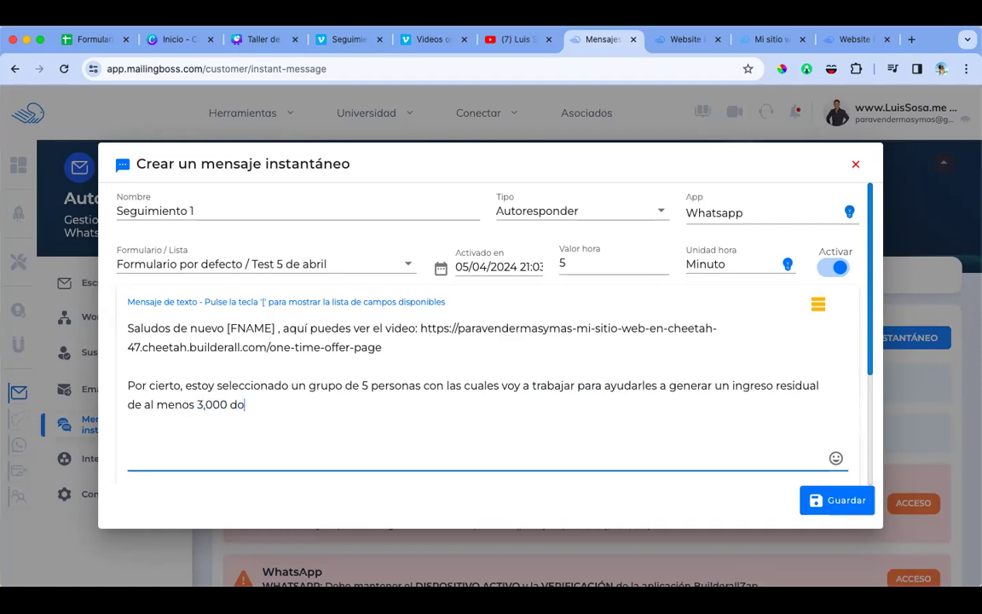
type("2lares")
type(" mensauels")
Step: Finish by urging them to watch the video as soon as possible, and save Seguimiento 1
key("BackSpace")
key("BackSpace")
type("uales en los r")
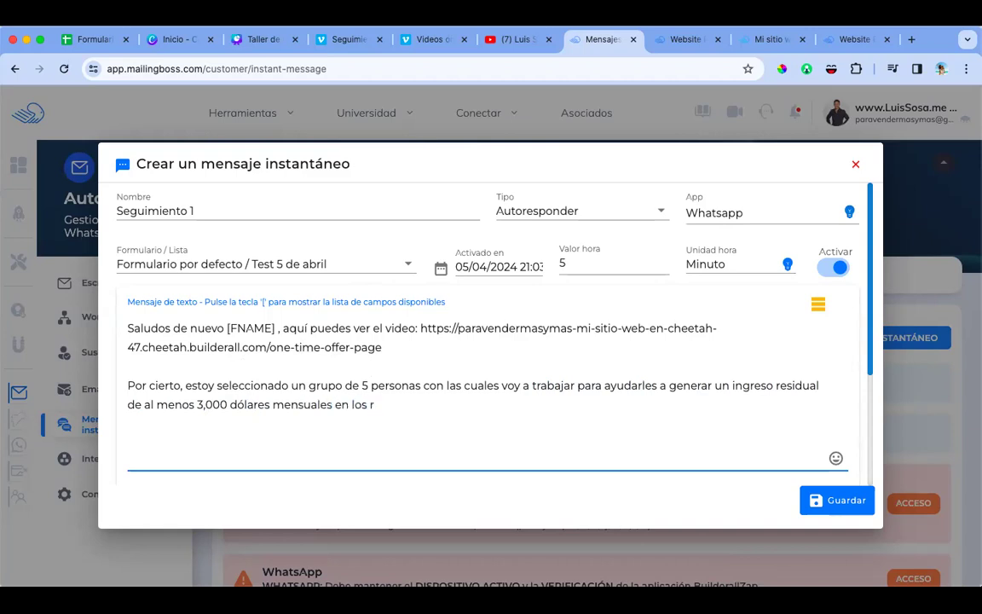
key("BackSpace")
type("pro")
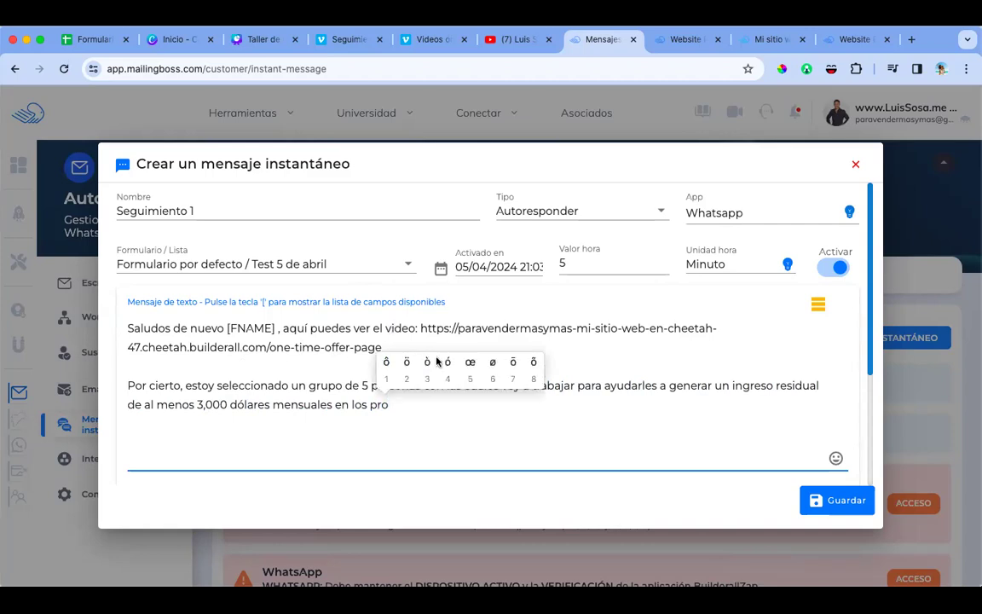
type("2ximos 67")
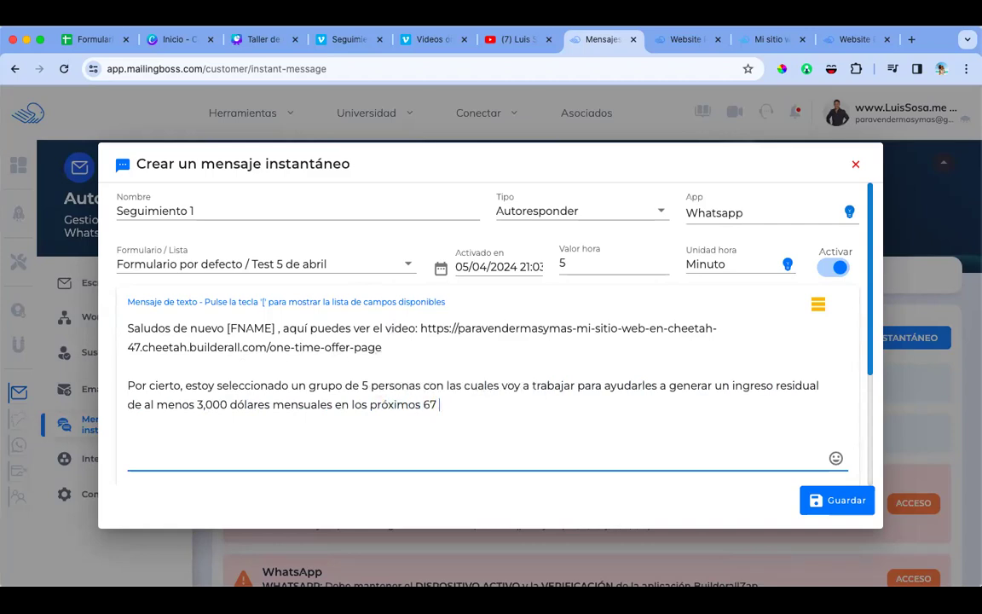
type(" 6 a 12 meses, sin te itn")
type("int")
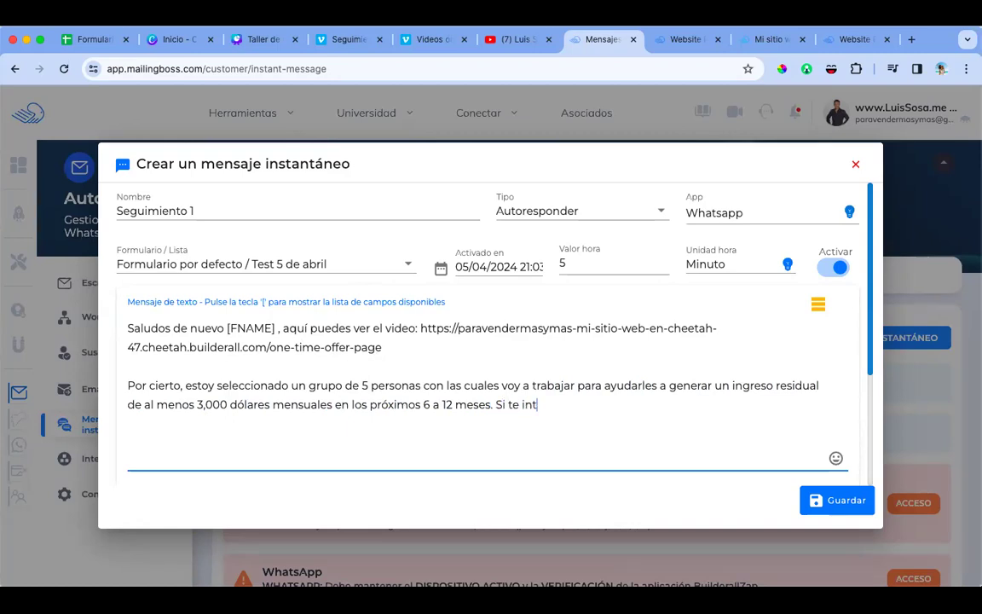
type("eresa es mu imporante")
key("BackSpace")
key("BackSpace")
type("tante que veas el video lo antes")
key("BackSpace")
key("BackSpace")
type("pso")
key("BackSpace")
key("BackSpace")
type("osilb")
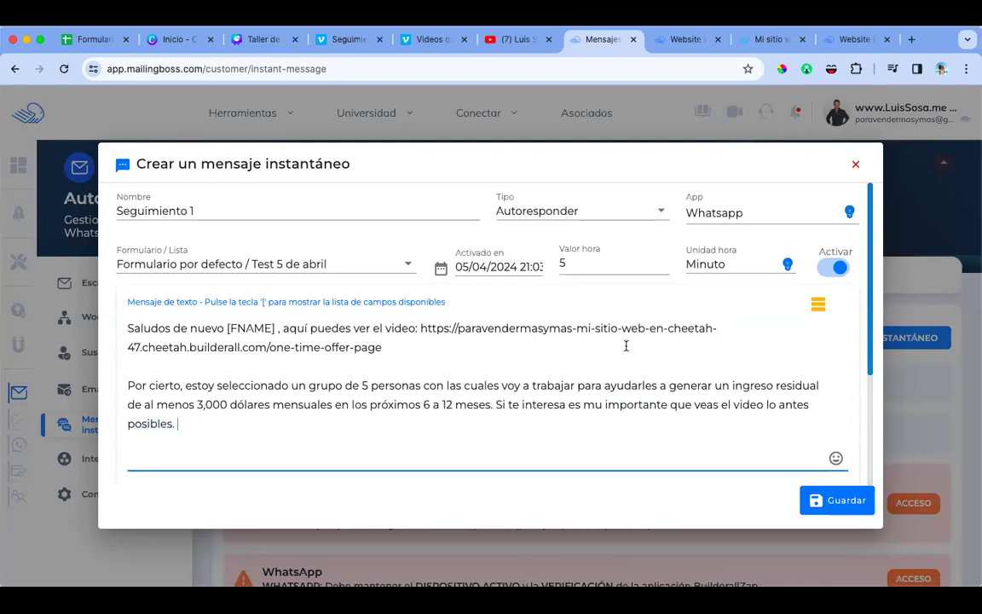
left_click(843, 500)
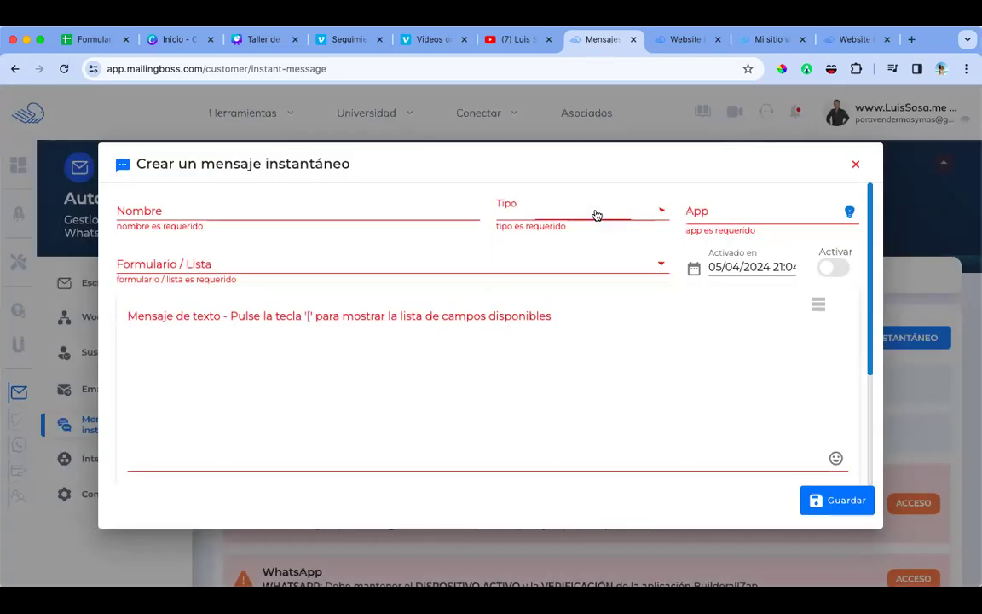
Step: Make the message a WhatsApp autoresponder for the Test 5 de abril form, sent after 1 day
left_click(597, 215)
left_click(548, 248)
left_click(664, 259)
left_click(708, 265)
left_click(706, 370)
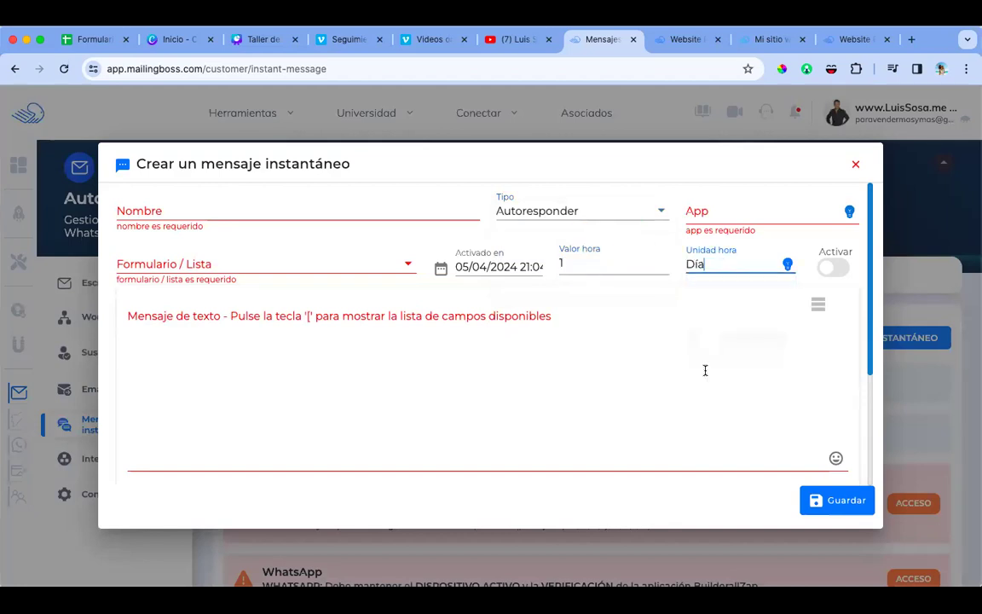
left_click(714, 211)
left_click(715, 252)
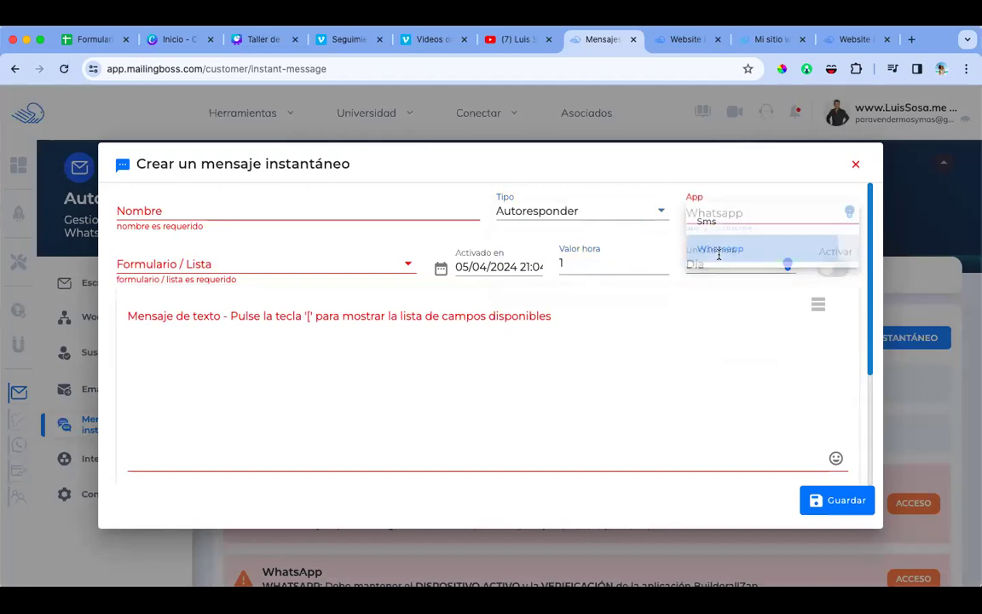
left_click(347, 260)
type("test")
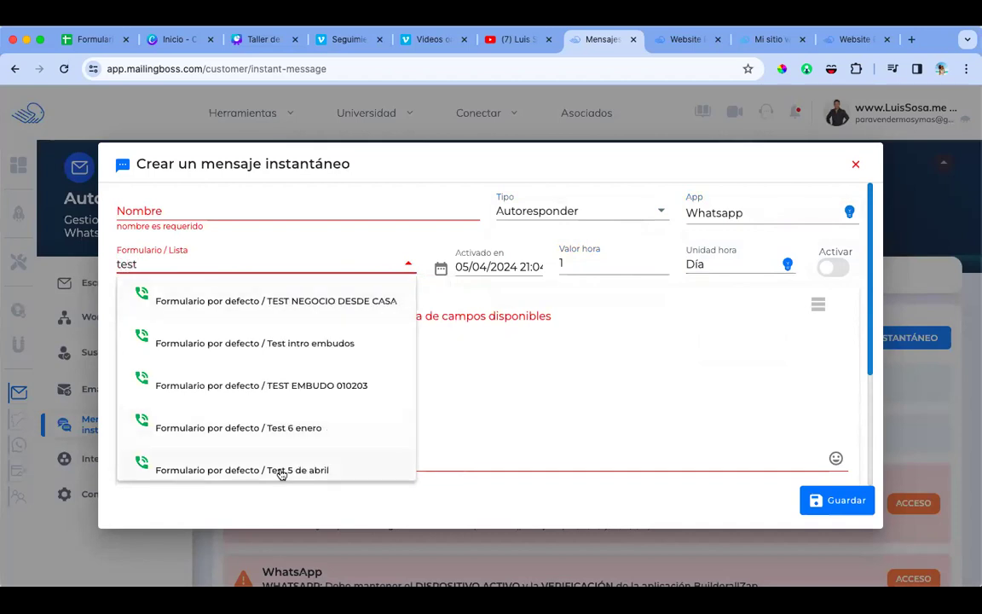
left_click(279, 469)
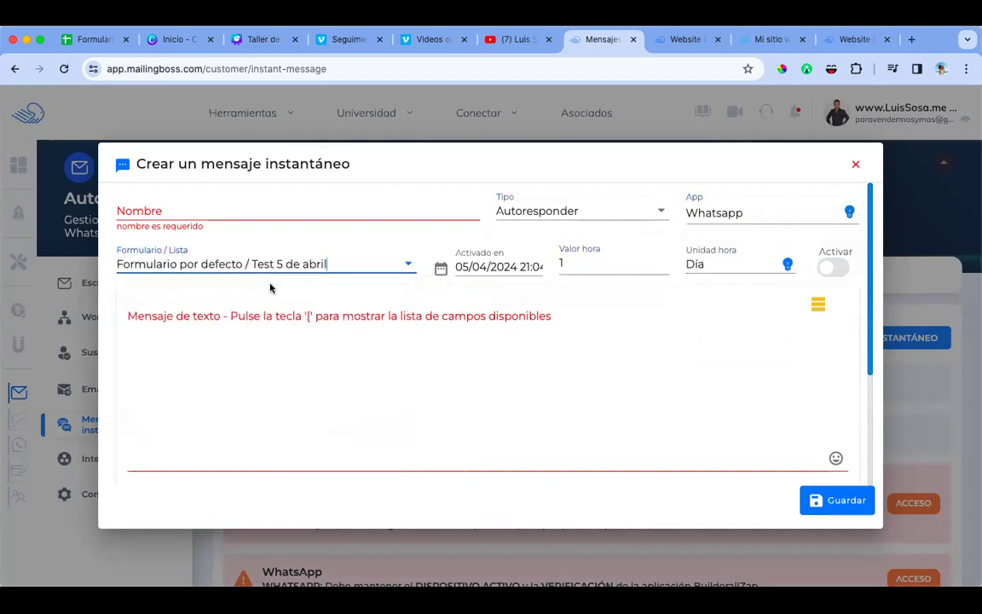
Step: Name it 'Día siguiente', write 'Test mensaje día seguimiento.', activate it and save
left_click(235, 214)
type("Di")
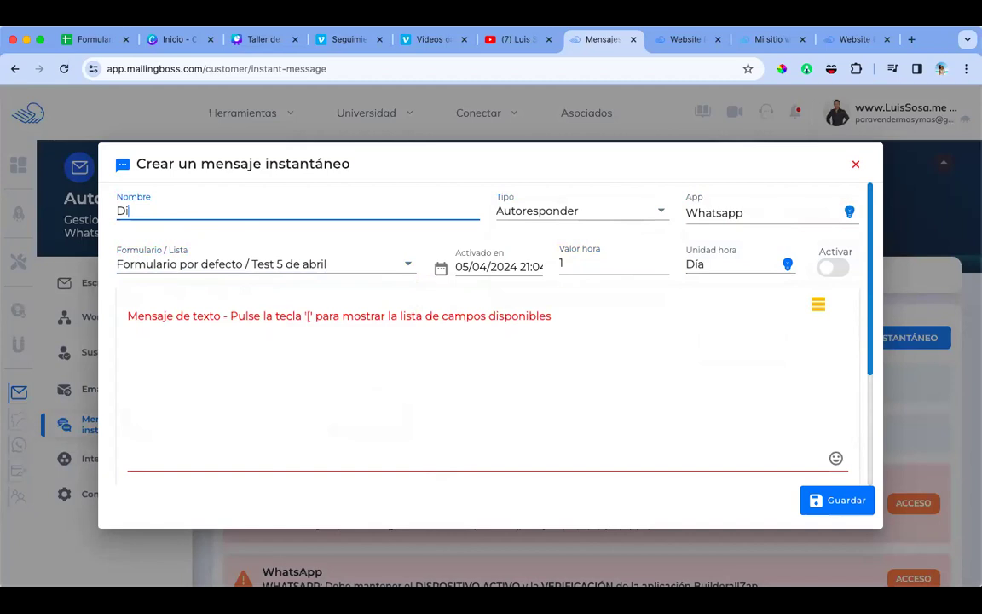
type("s  siguiente")
left_click(199, 316)
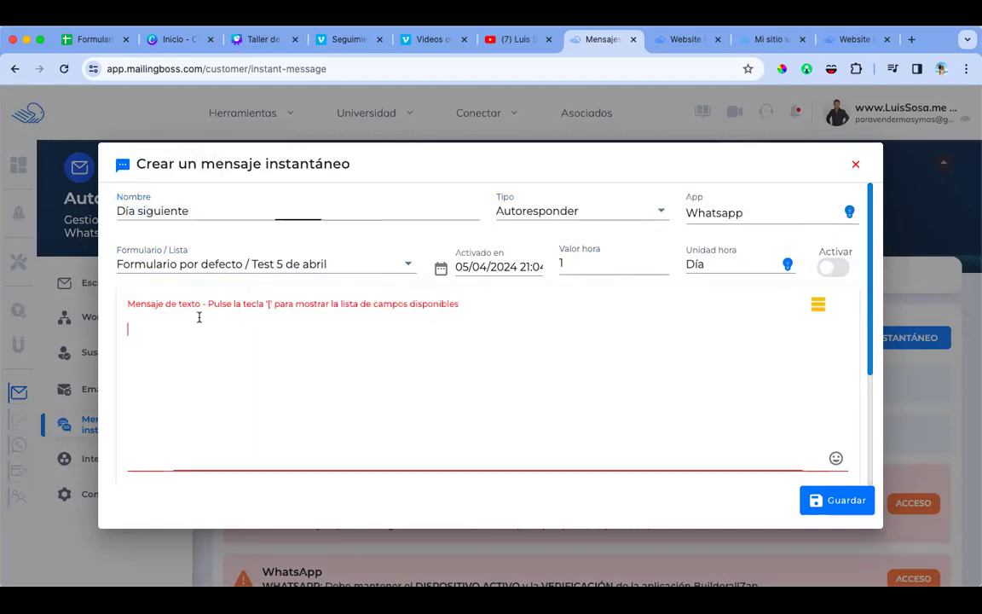
type("Tstest m")
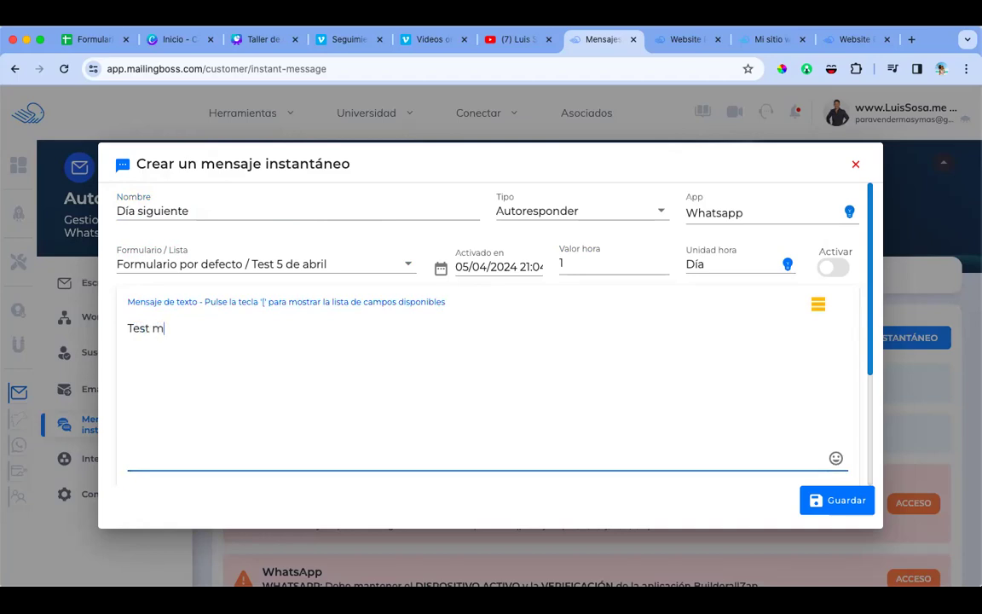
type("ensaje di")
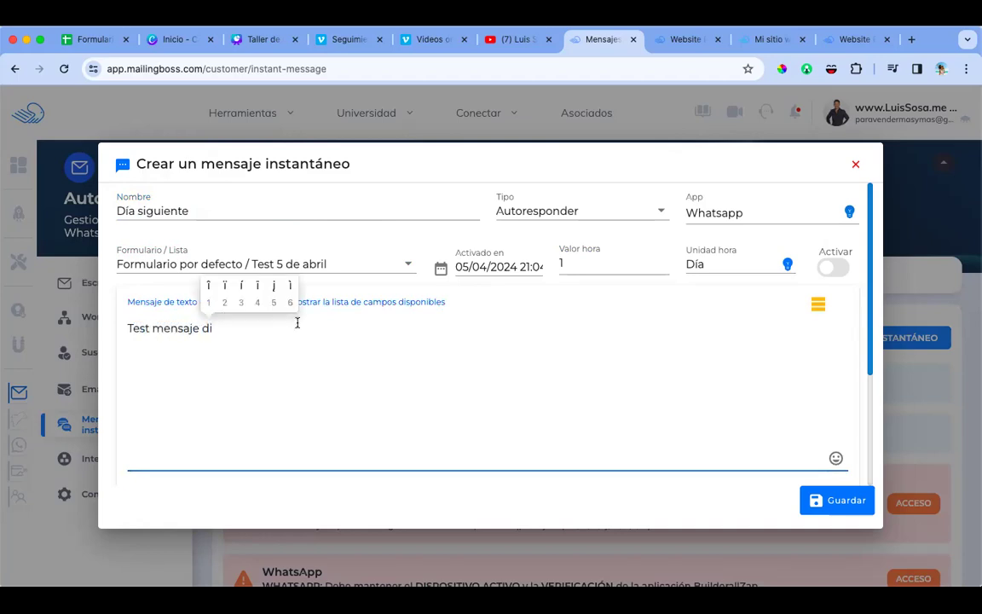
left_click(255, 280)
type("a")
key("BackSpace")
key("BackSpace")
key("BackSpace")
type("i")
left_click(220, 259)
type("a seguimiento")
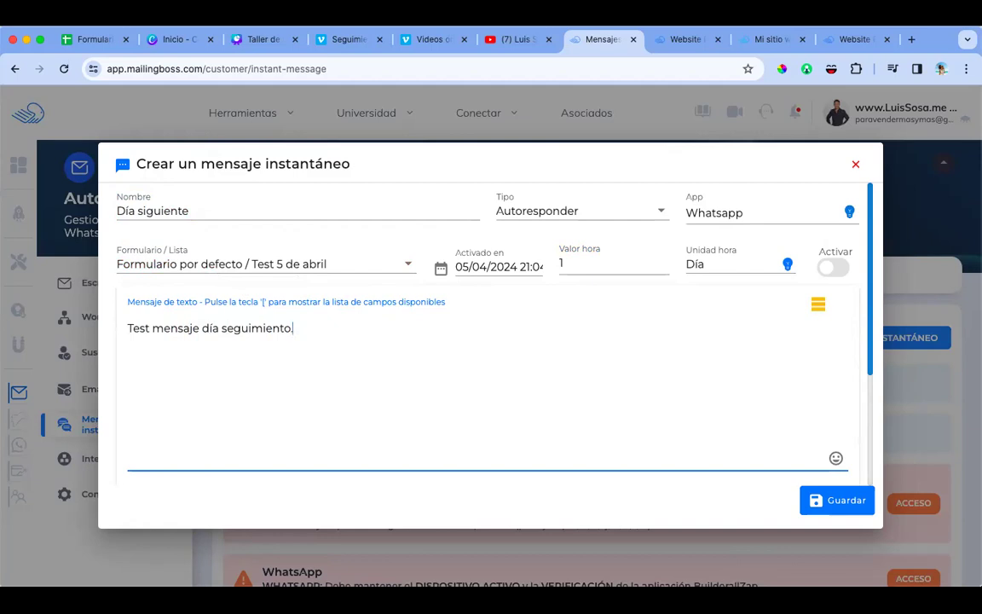
left_click(832, 267)
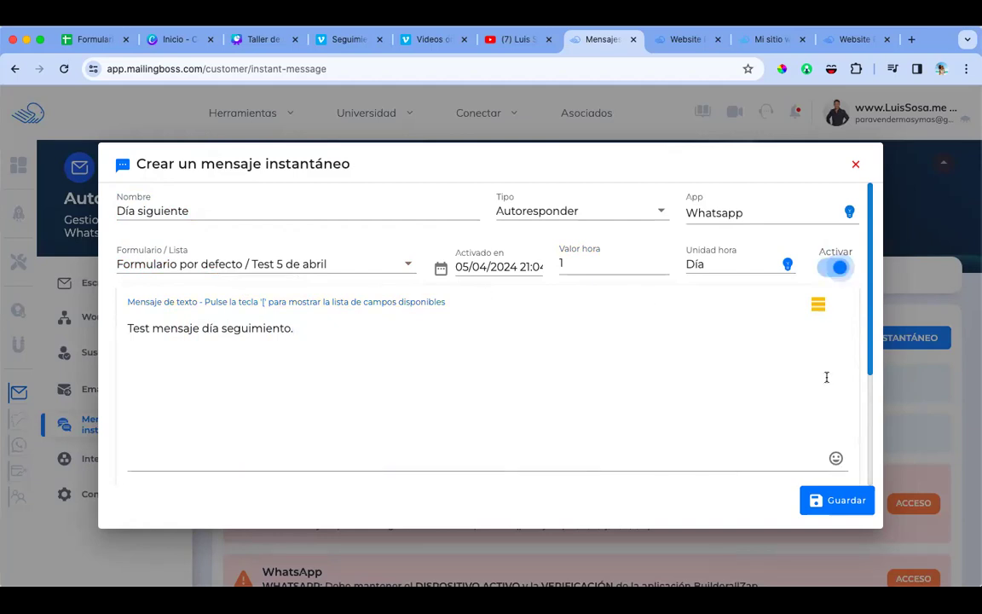
left_click(833, 502)
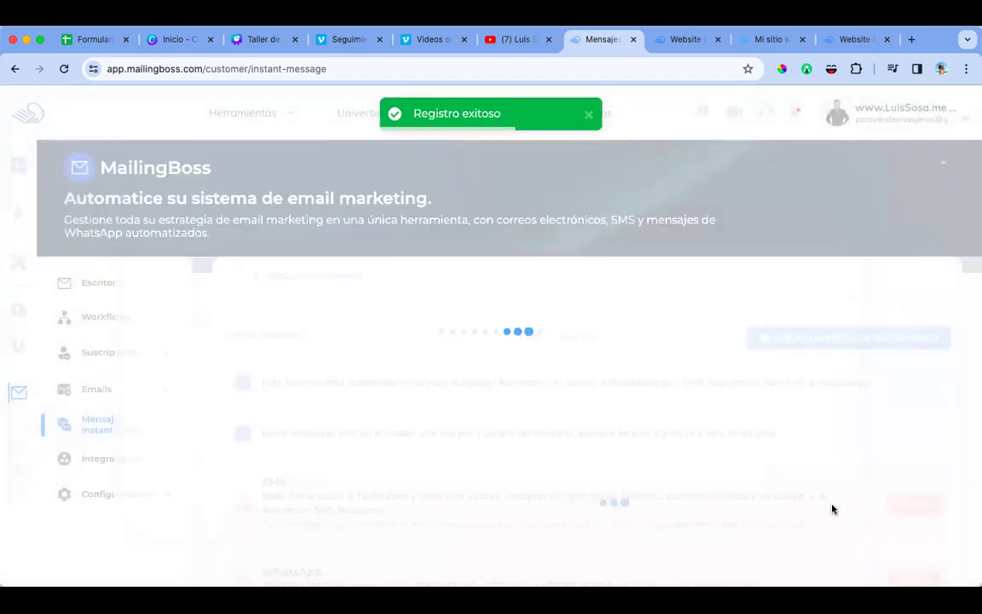
Step: Sort the message table by send date, then by last update in reverse order
scroll(709, 441, "down", 5)
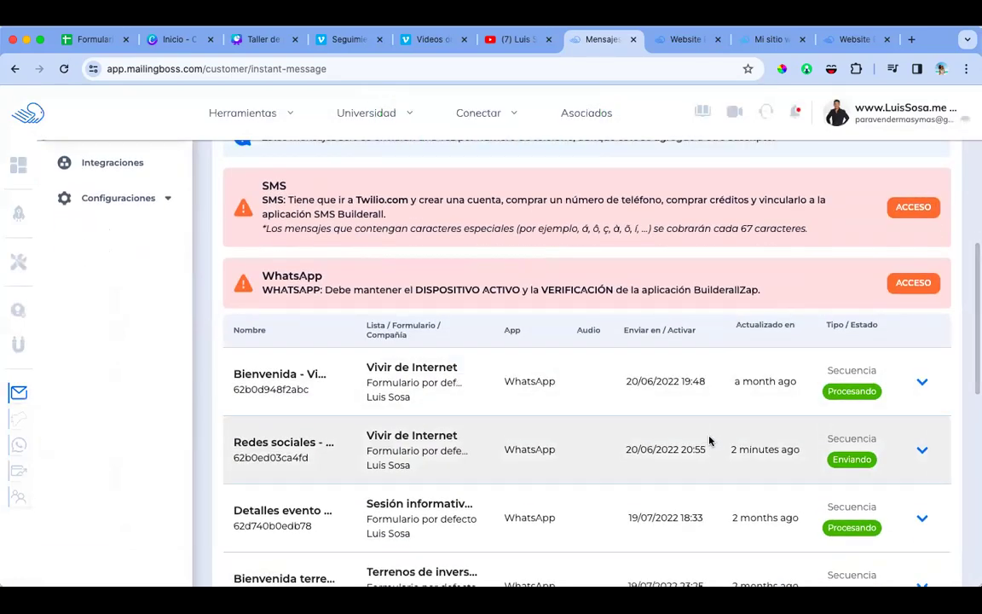
scroll(710, 441, "down", 2)
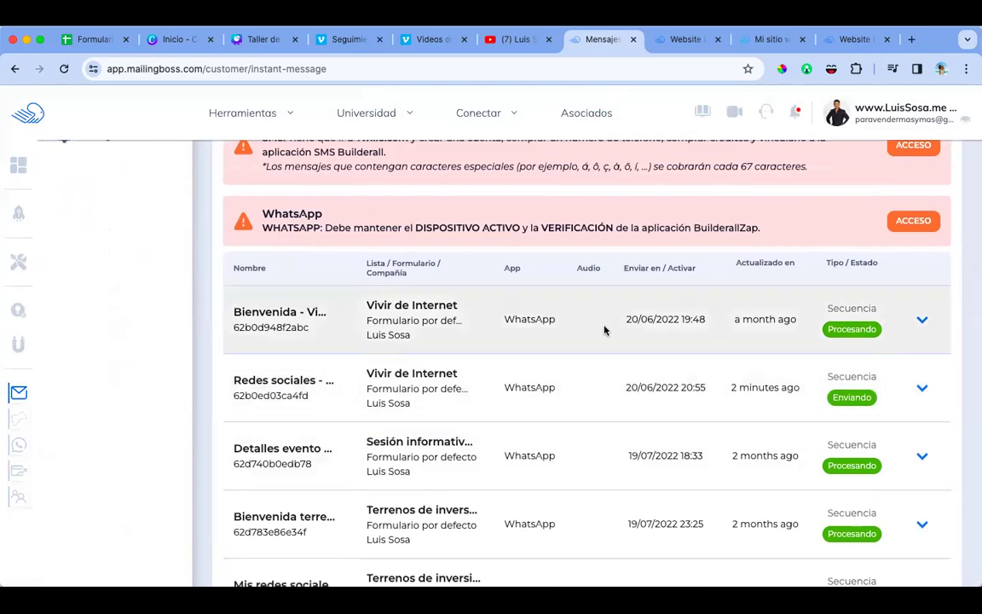
left_click(657, 269)
scroll(621, 344, "down", 3)
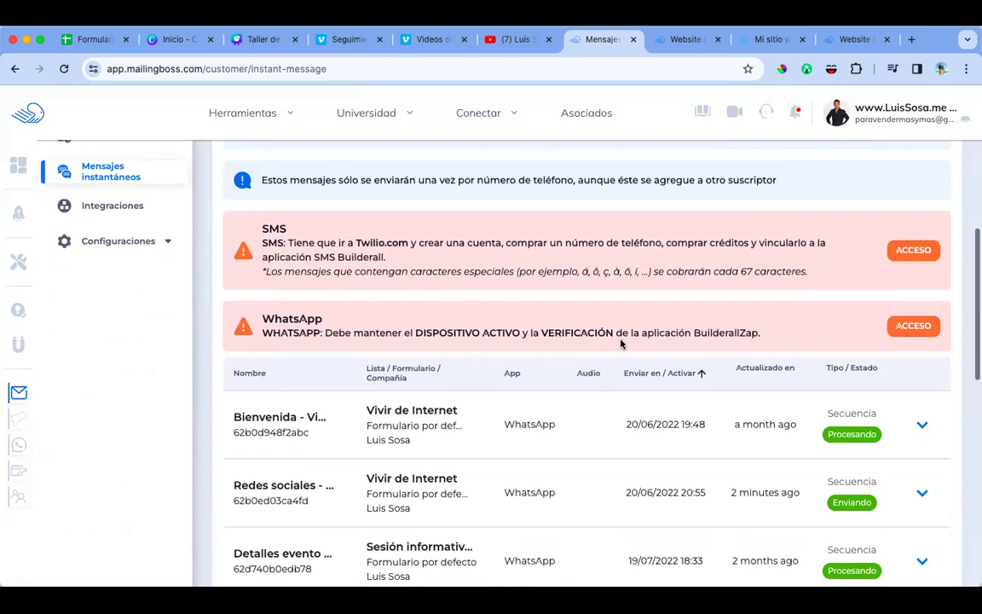
left_click(757, 372)
scroll(742, 393, "down", 2)
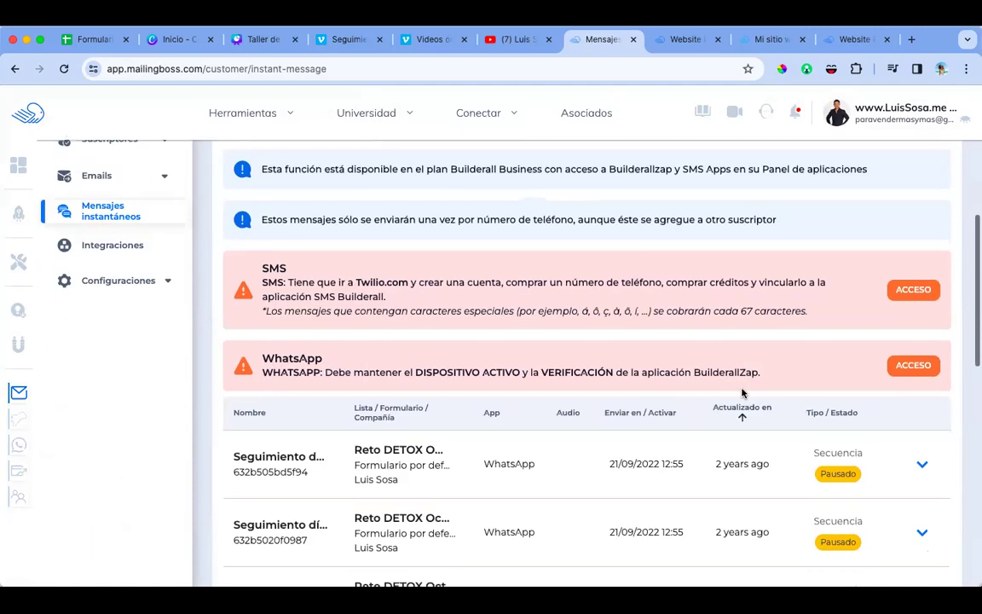
scroll(742, 393, "down", 1)
left_click(742, 394)
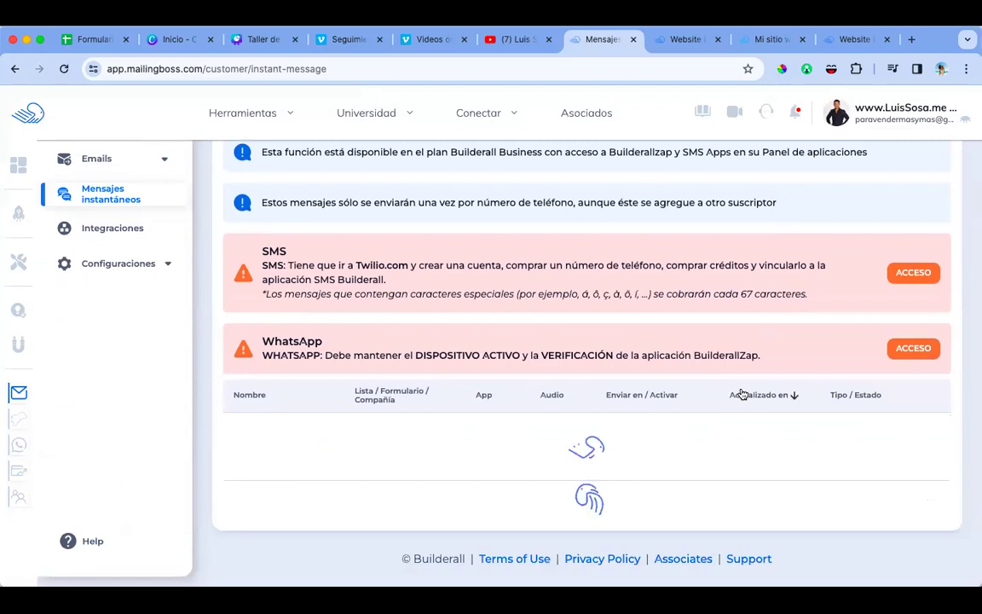
Step: Reset the sorting and sort by 'Actualizado en' newest first, with Día siguiente on top
scroll(742, 393, "down", 3)
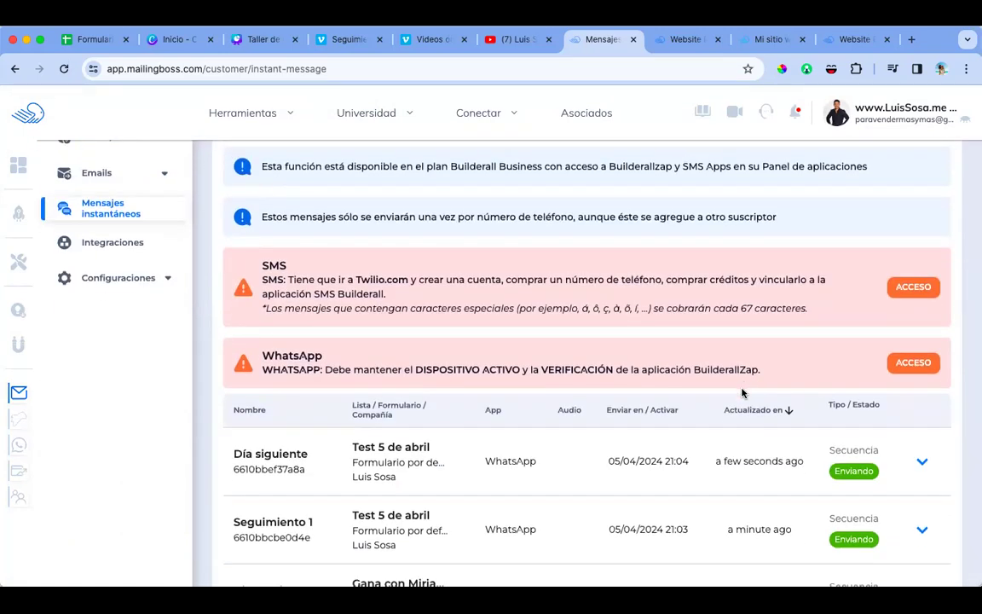
scroll(742, 393, "down", 2)
scroll(365, 369, "down", 1)
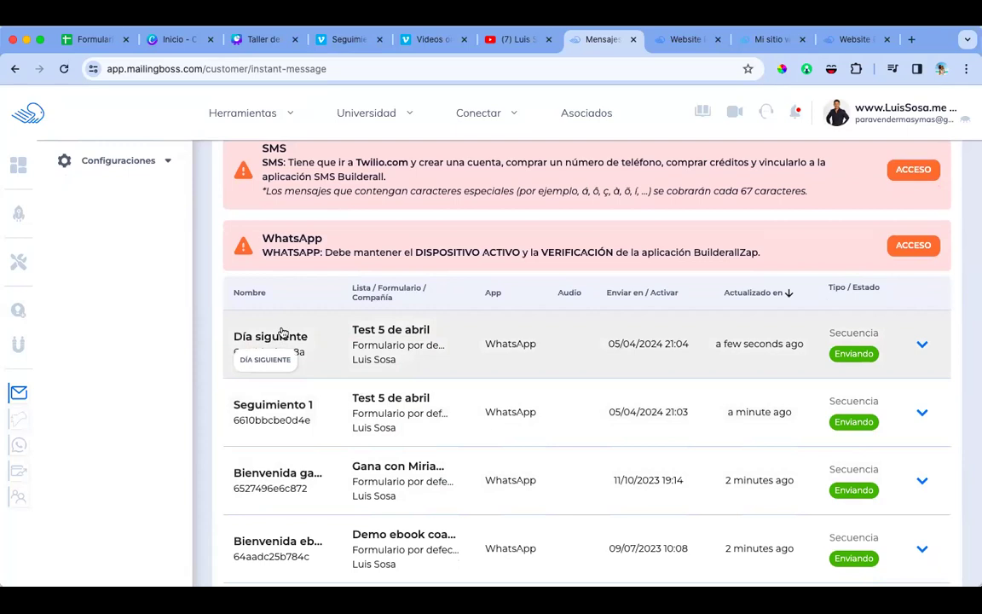
scroll(354, 429, "down", 1)
scroll(354, 429, "down", 1)
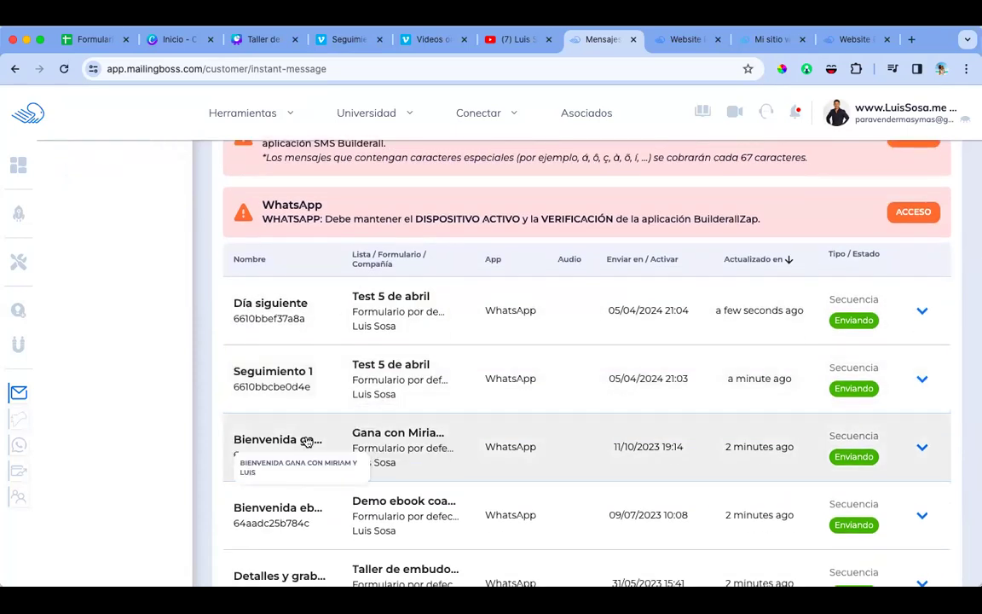
scroll(329, 454, "down", 3)
scroll(323, 458, "up", 3)
scroll(320, 458, "up", 2)
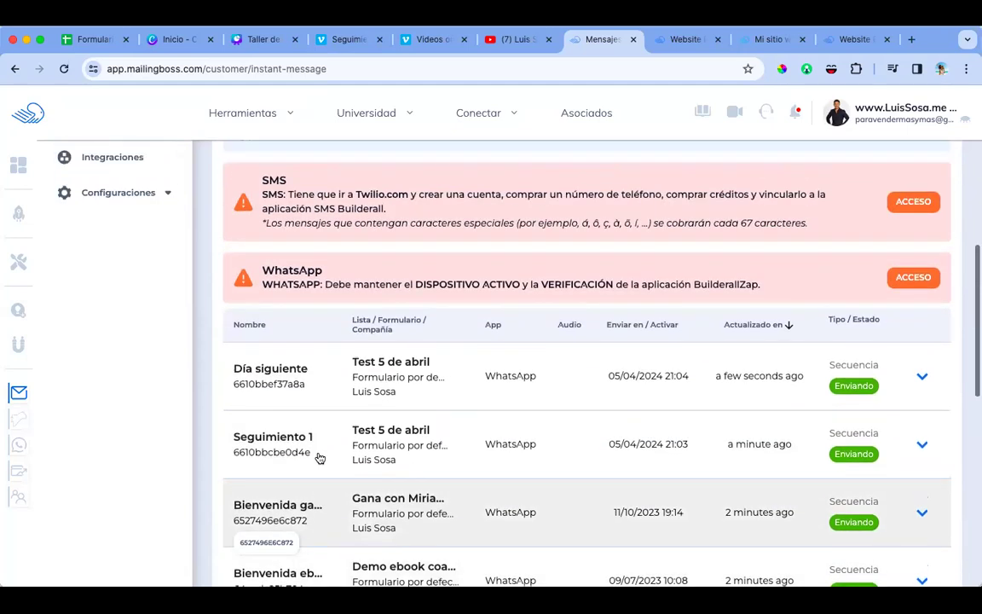
left_click(761, 324)
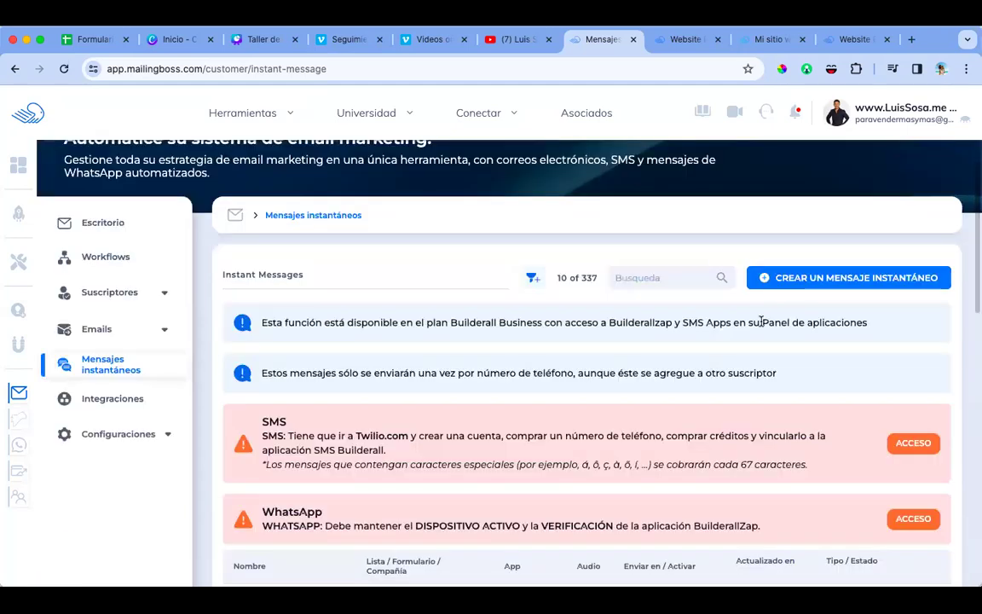
scroll(750, 409, "down", 5)
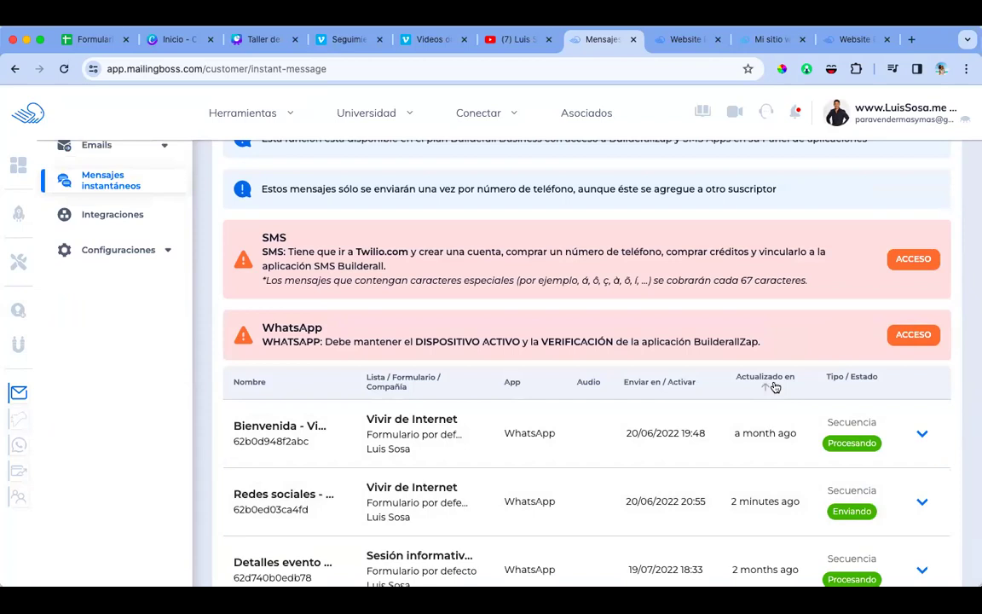
left_click(772, 383)
scroll(773, 386, "down", 3)
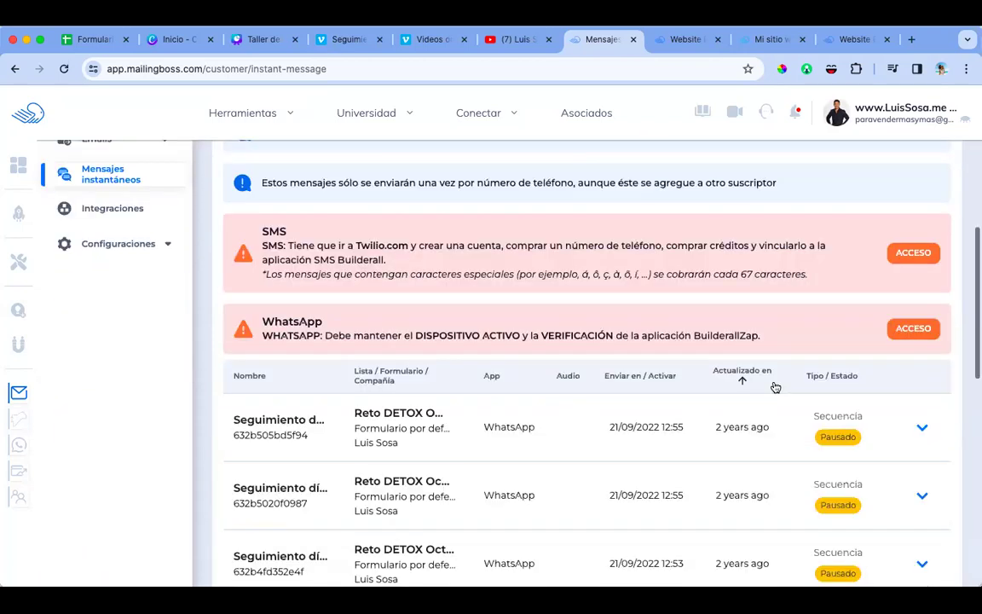
scroll(773, 386, "down", 1)
left_click(742, 304)
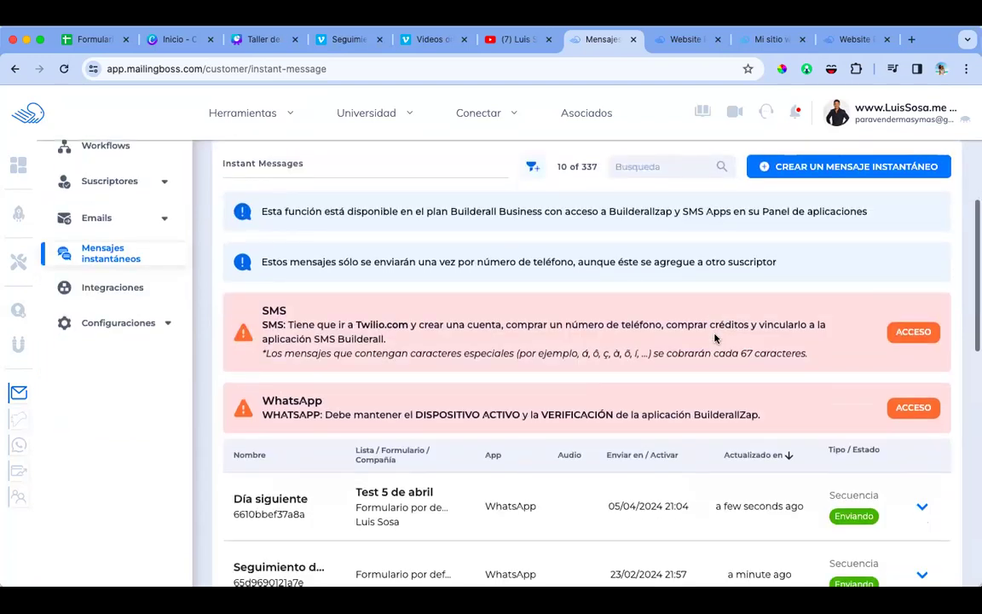
scroll(715, 338, "down", 3)
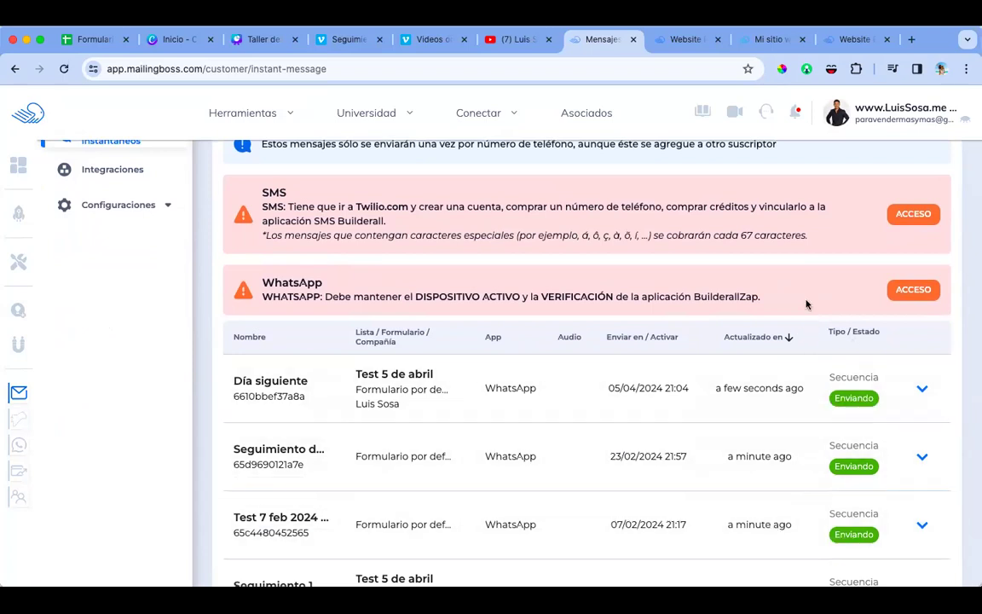
scroll(807, 303, "up", 5)
Step: Create an active WhatsApp message named 'Bienvenida test' linked to the Test 5 de abril list
left_click(848, 338)
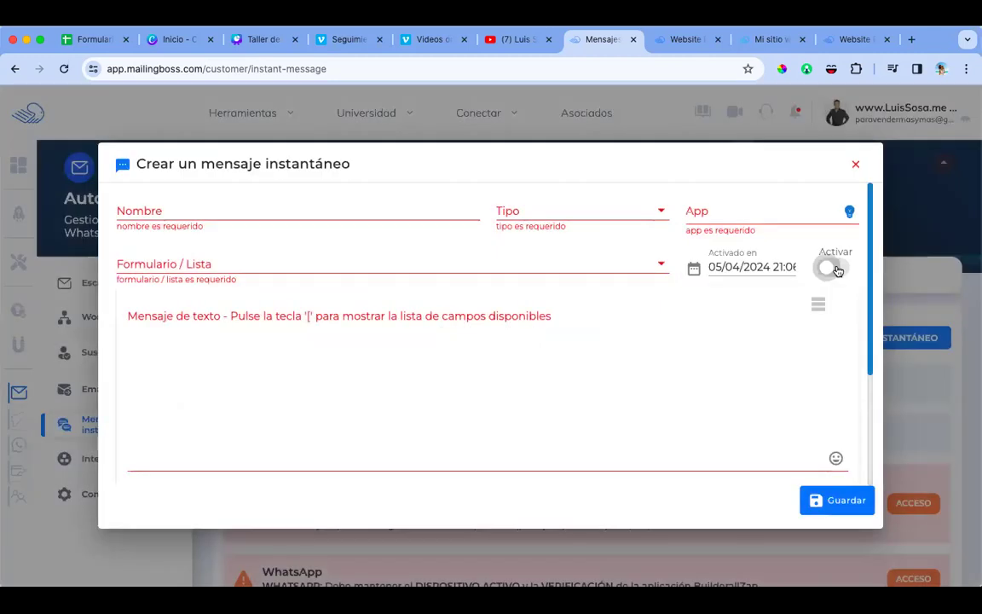
left_click(838, 267)
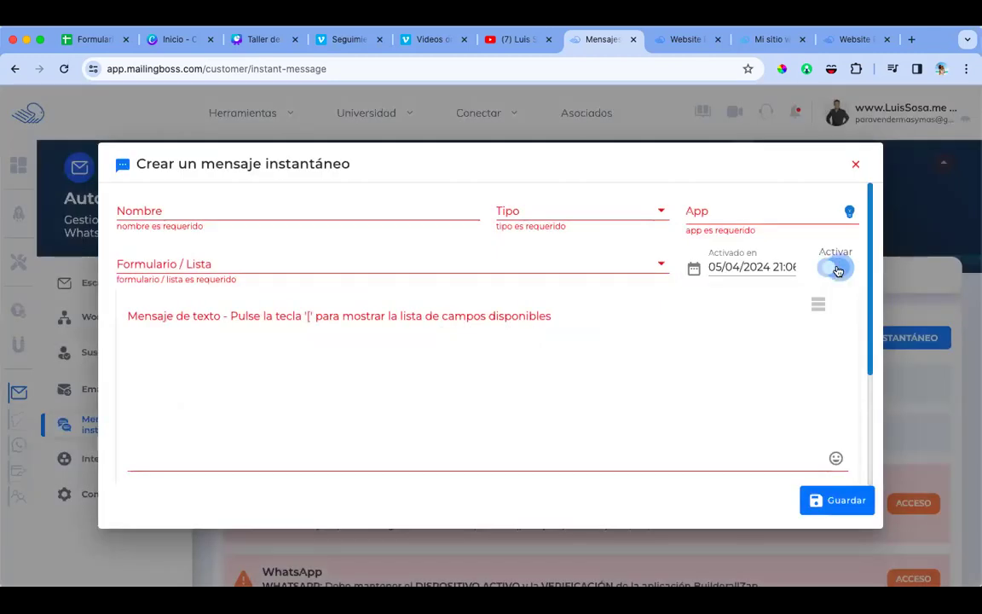
left_click(649, 262)
left_click(633, 213)
left_click(577, 222)
left_click(687, 219)
left_click(719, 248)
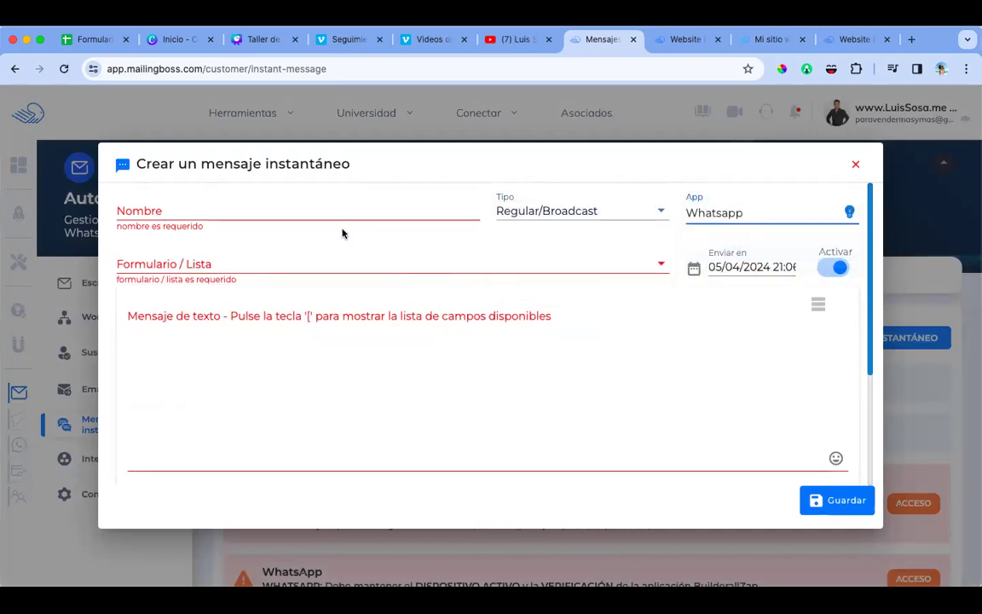
left_click(323, 207)
type("Bienvenida")
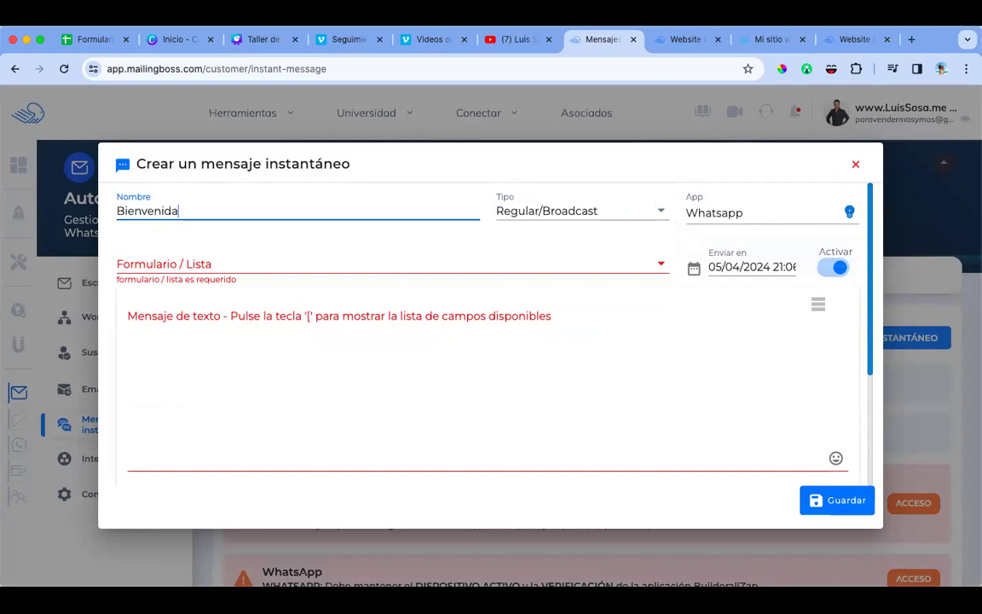
type(" test")
left_click(281, 256)
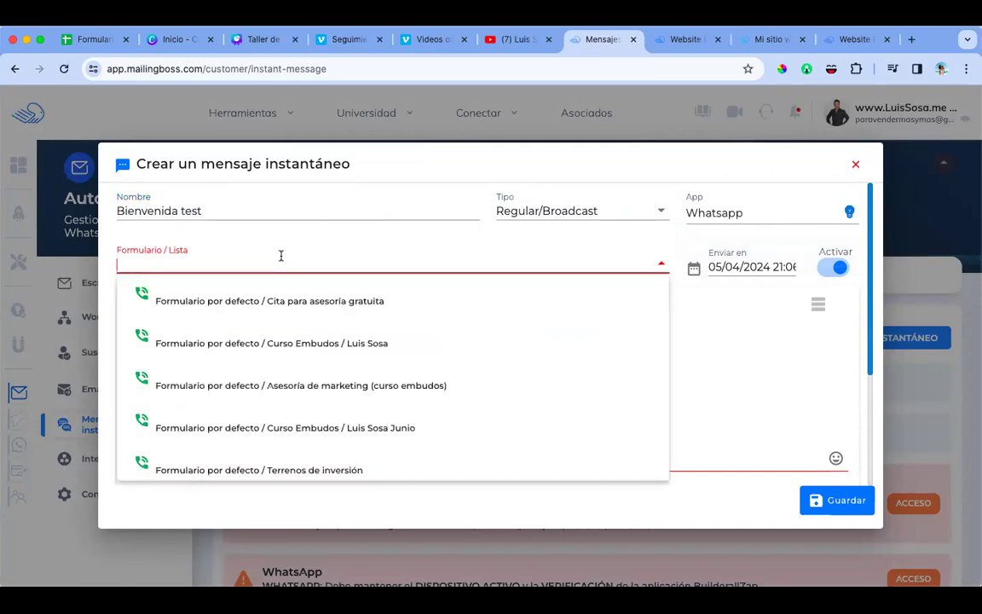
type("test")
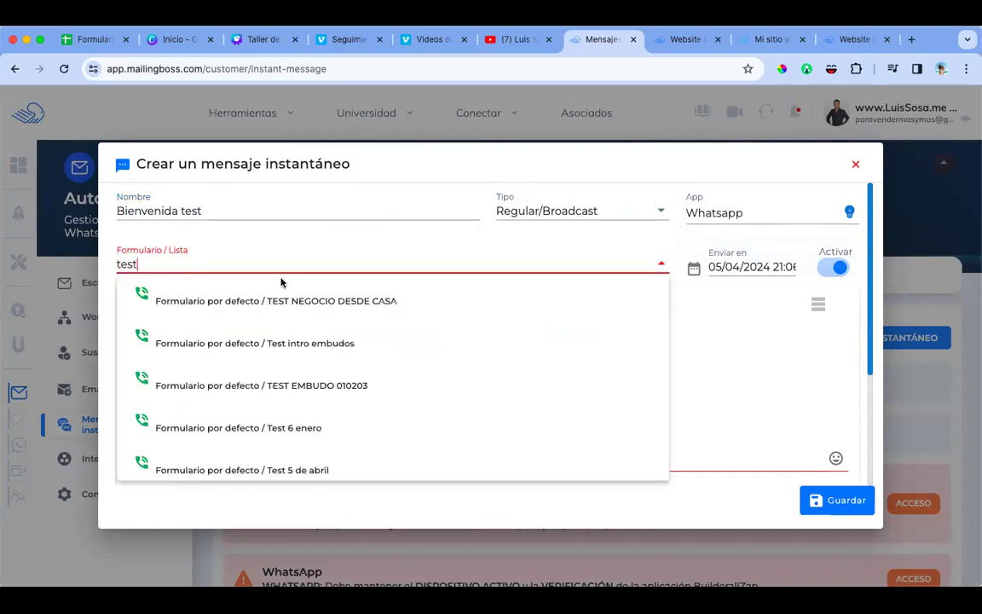
left_click(274, 465)
Step: Write the welcome text, make it a 1-minute autoresponder, save, and view the published squeeze page
left_click(279, 341)
type("Bienvenida test")
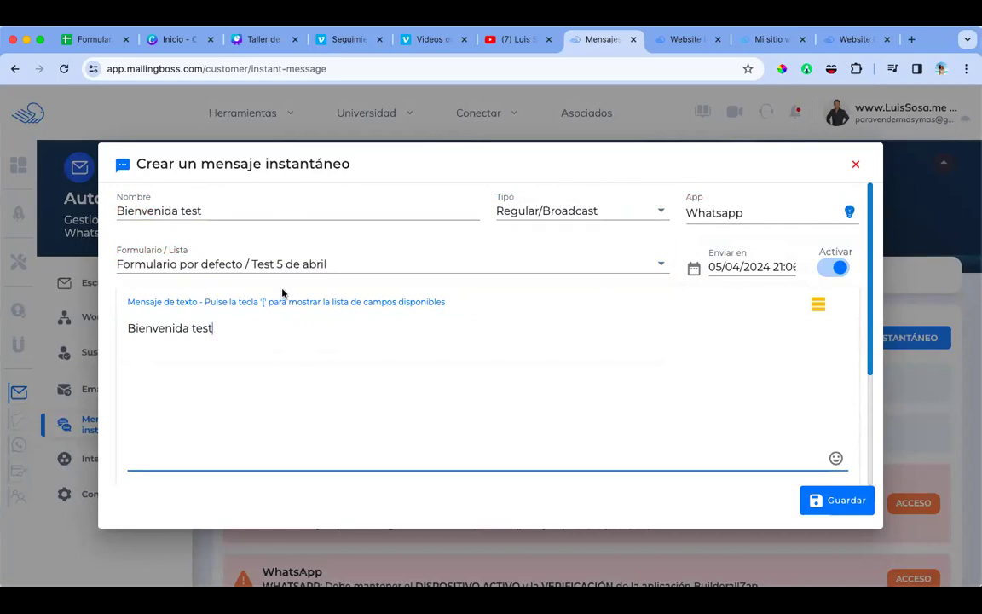
left_click(631, 202)
left_click(597, 211)
left_click(549, 248)
left_click(665, 259)
left_click(825, 500)
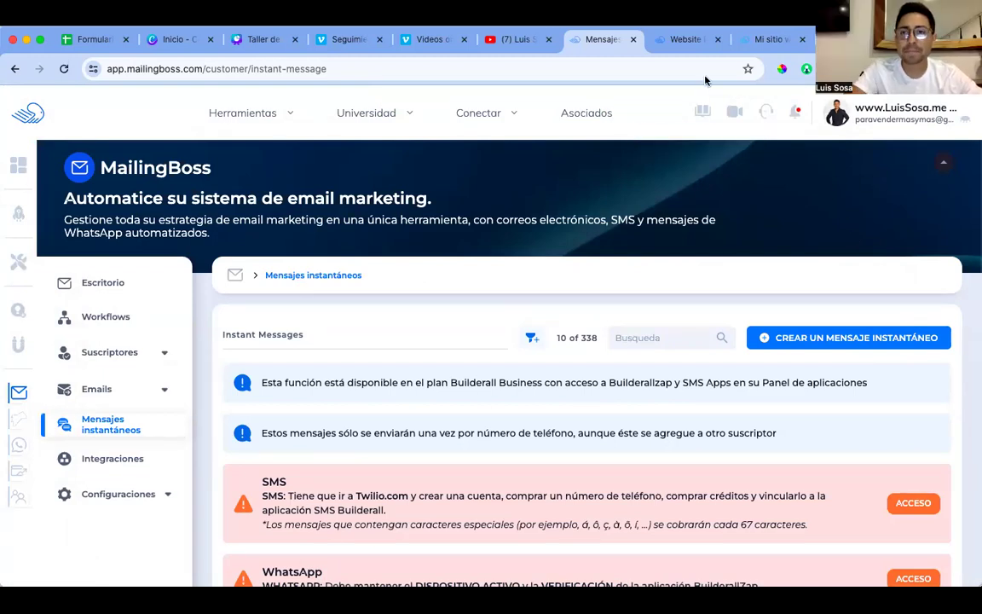
left_click(684, 39)
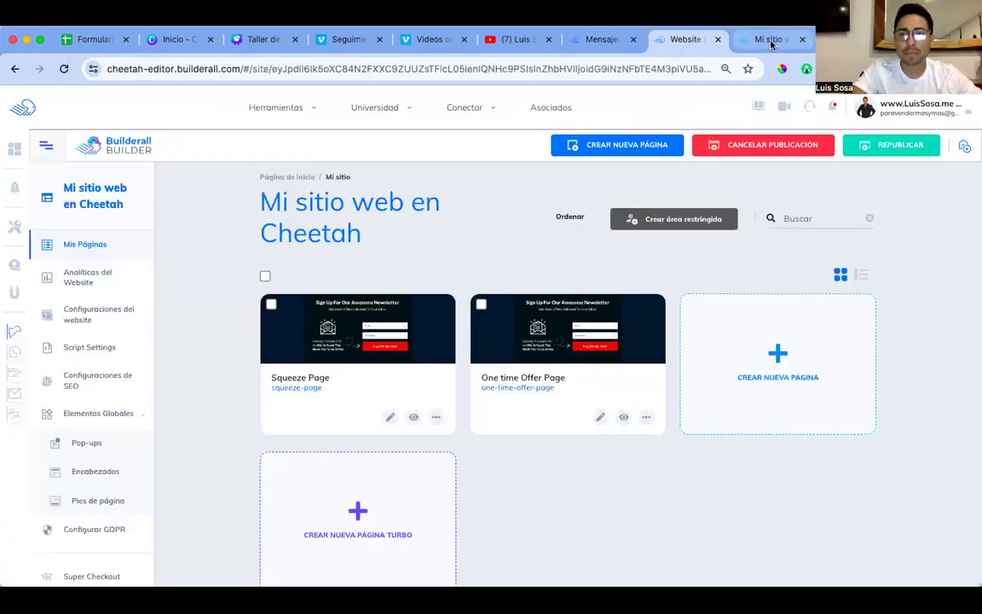
left_click(768, 39)
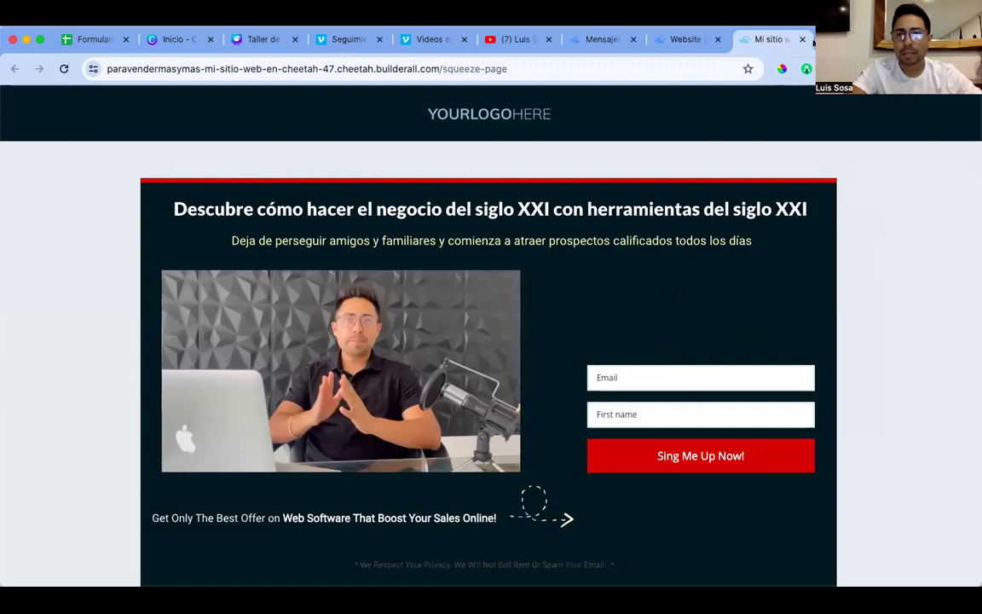
Step: Back in the editor, link the page's MailingBoss form to the Test 5 de abril list and save
key("ctrl+shift+Tab")
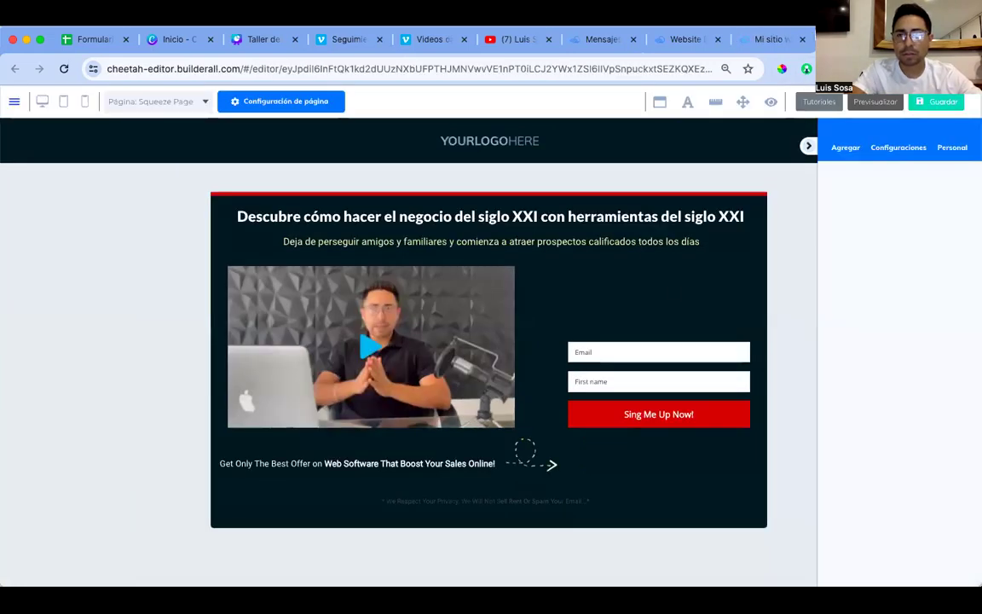
left_click(803, 40)
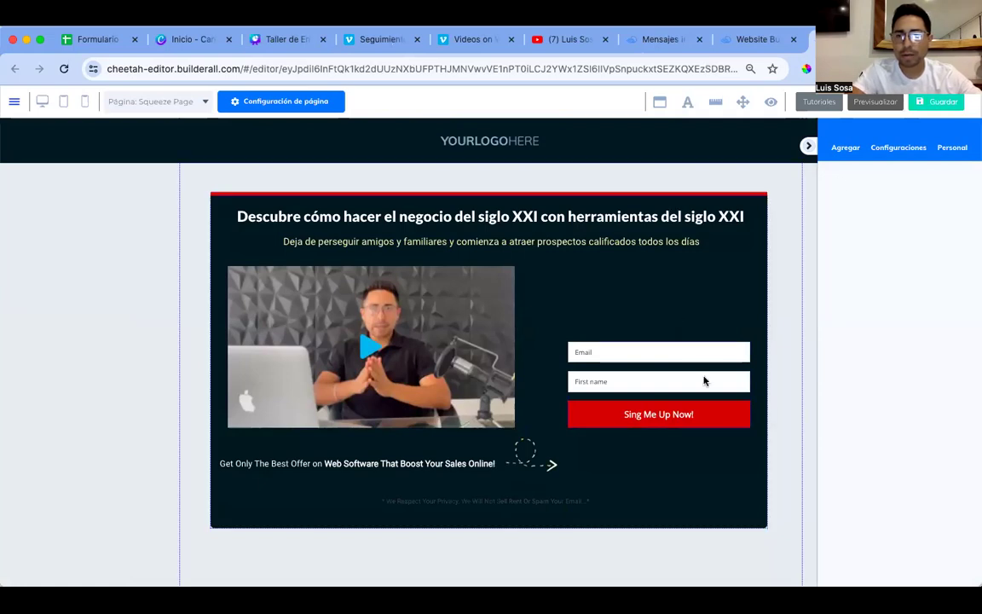
left_click(653, 378)
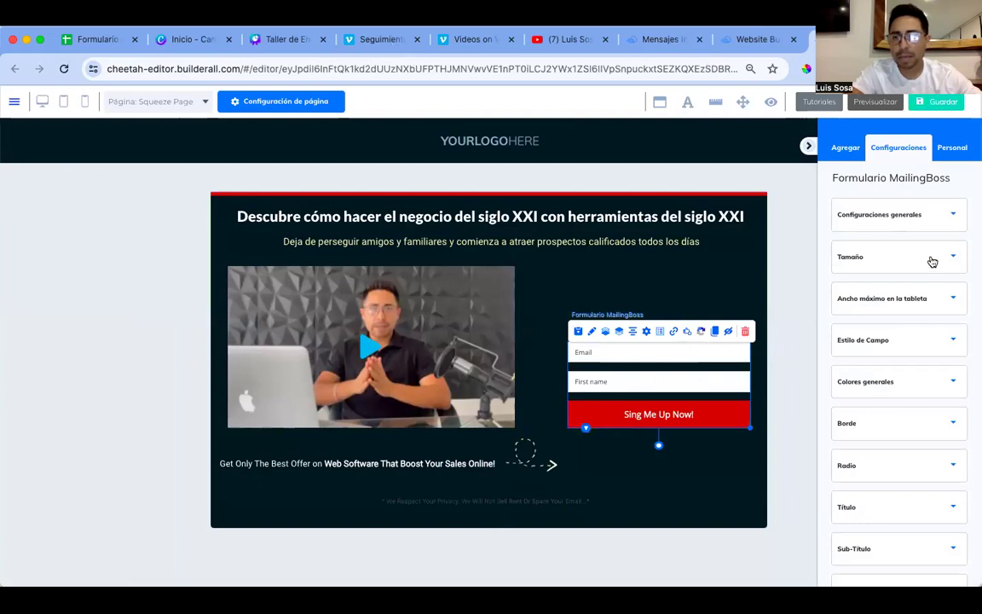
left_click(648, 333)
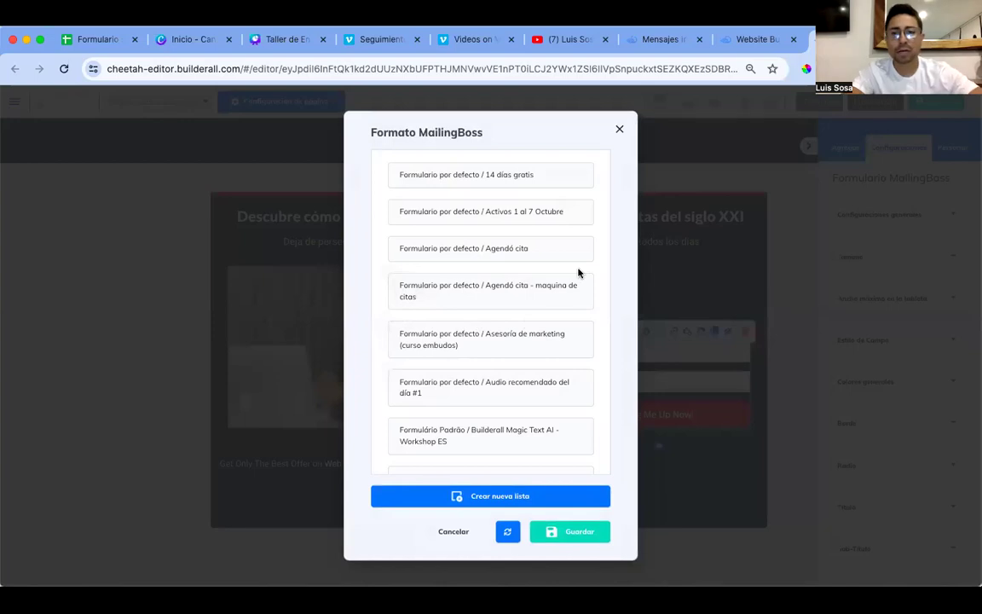
scroll(547, 361, "down", 8)
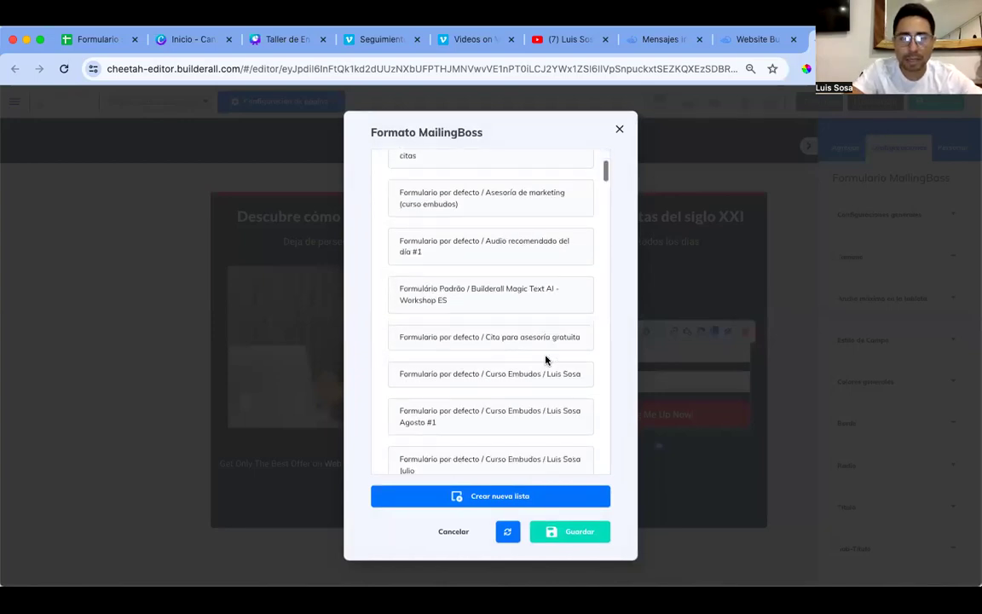
scroll(547, 347, "down", 10)
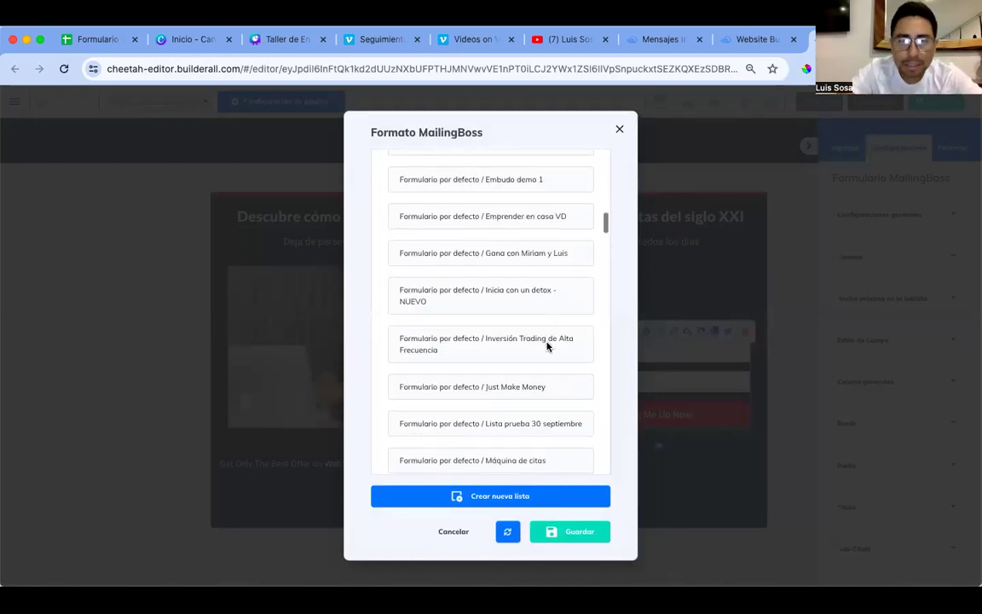
scroll(547, 347, "down", 10)
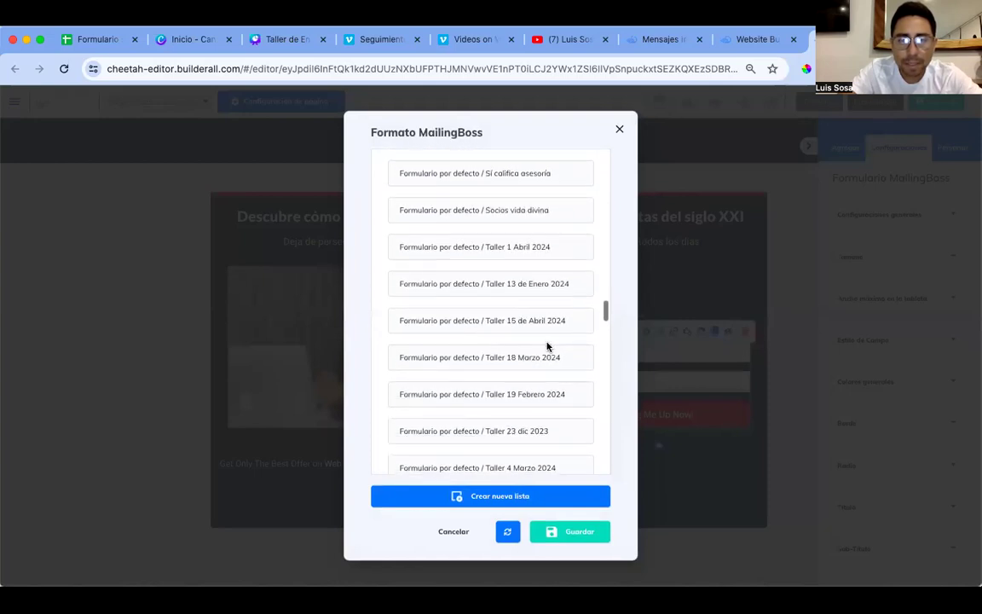
scroll(546, 346, "down", 10)
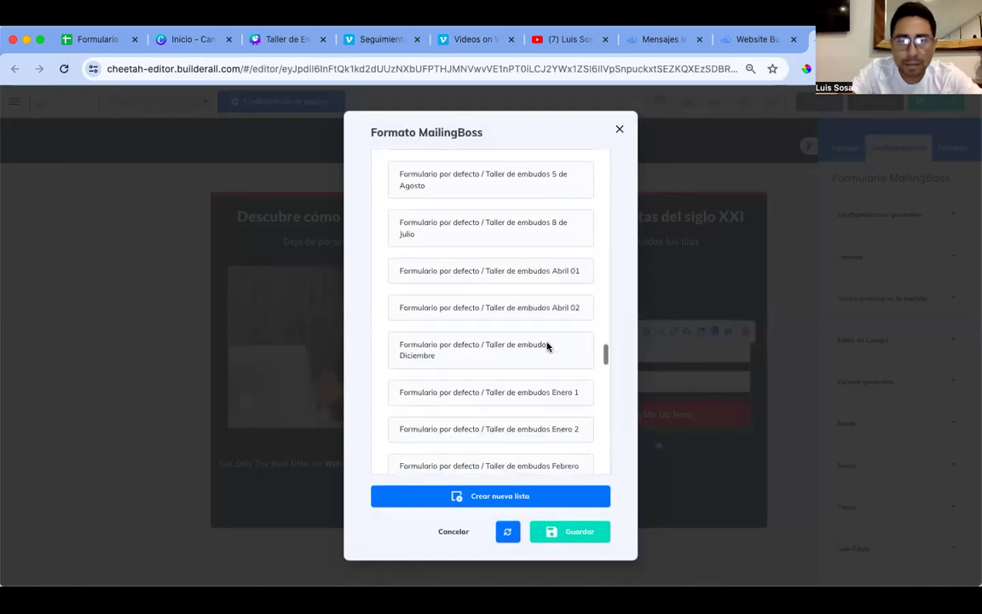
scroll(547, 346, "down", 8)
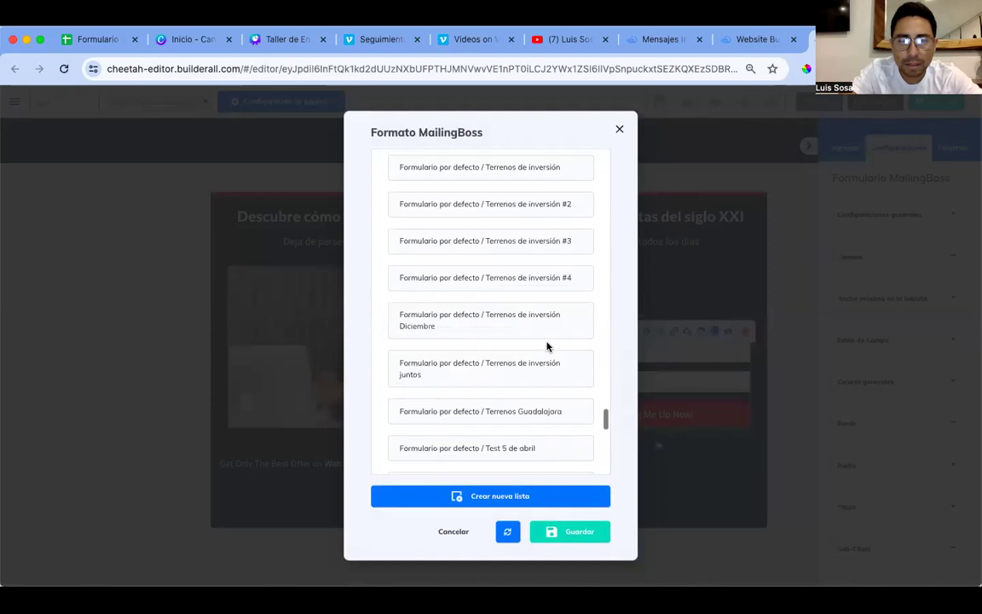
left_click(518, 358)
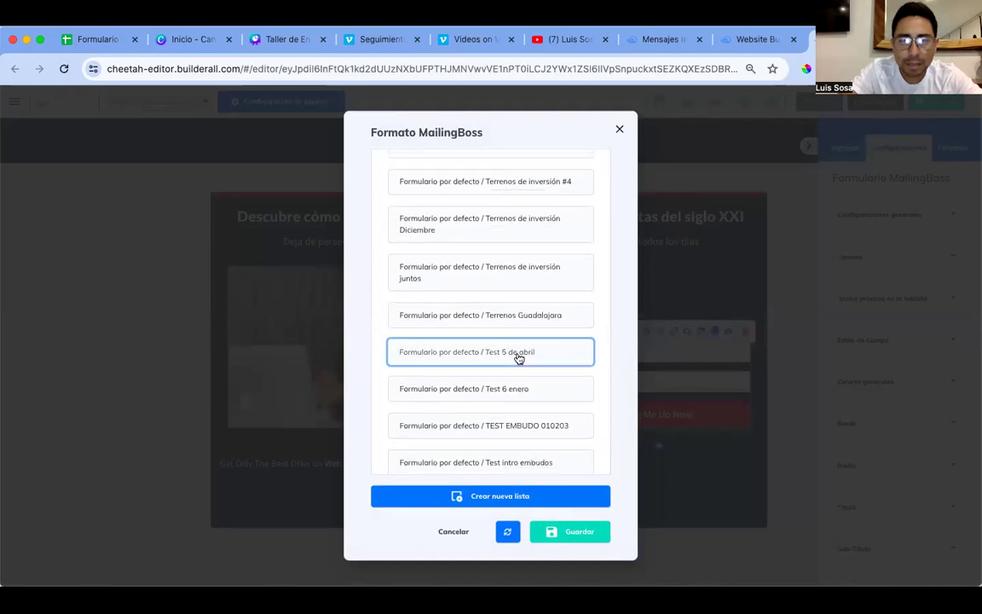
left_click(580, 532)
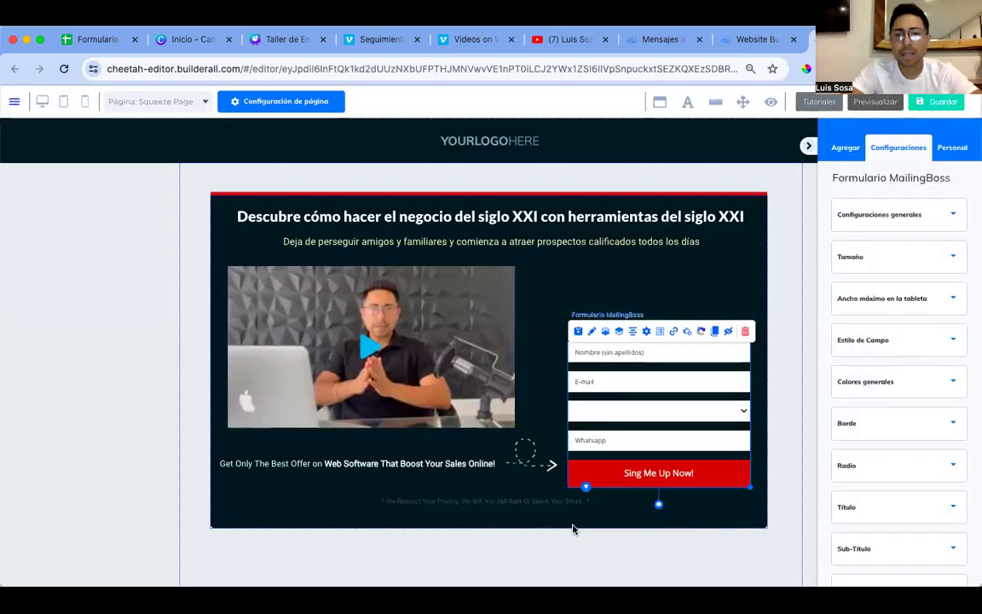
Step: Drag the signup form higher in the dark box, keeping the field labels hidden
left_click_drag(642, 387, 618, 300)
left_click(631, 315)
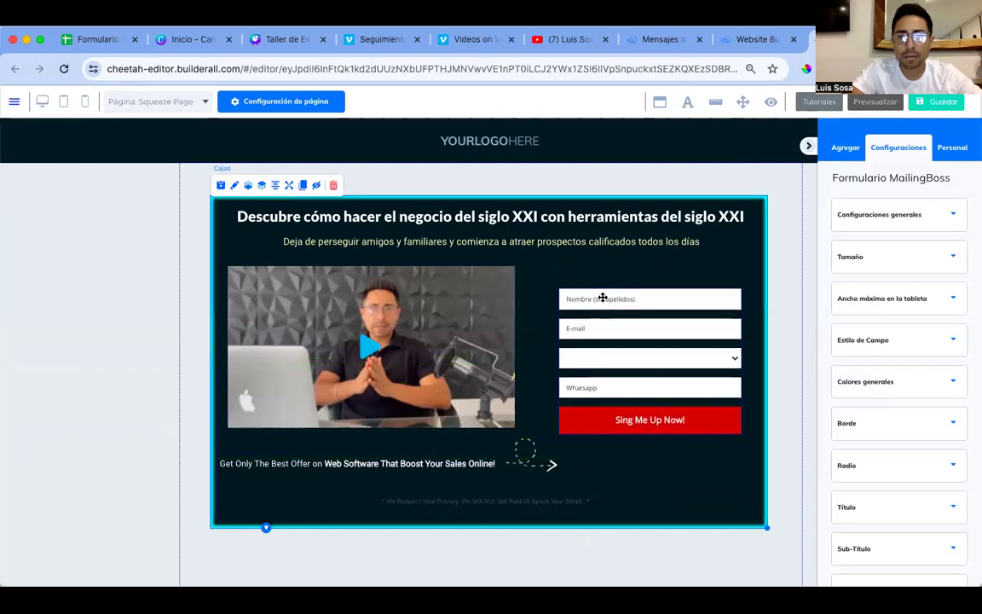
left_click(595, 329)
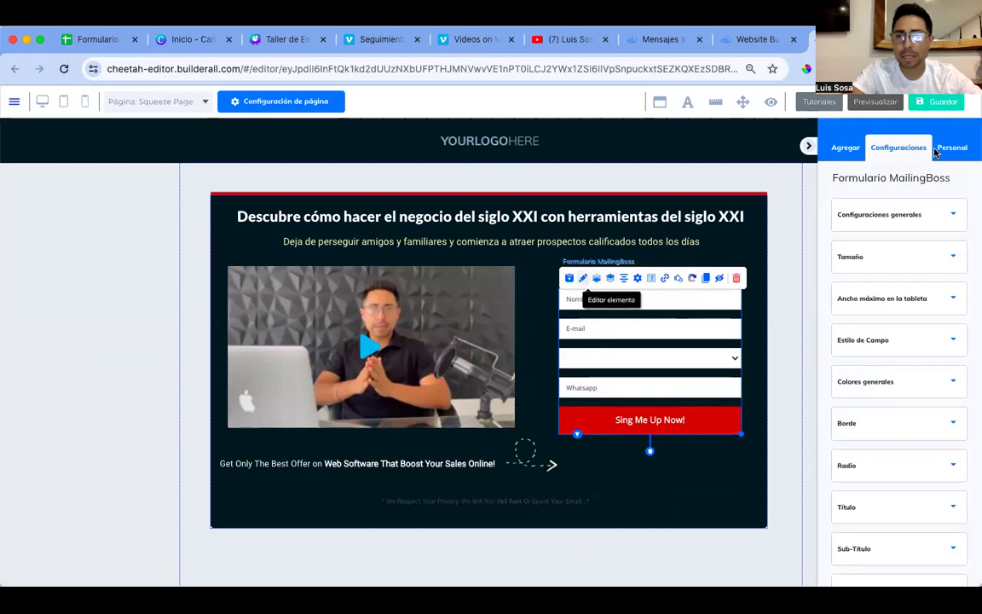
left_click(954, 216)
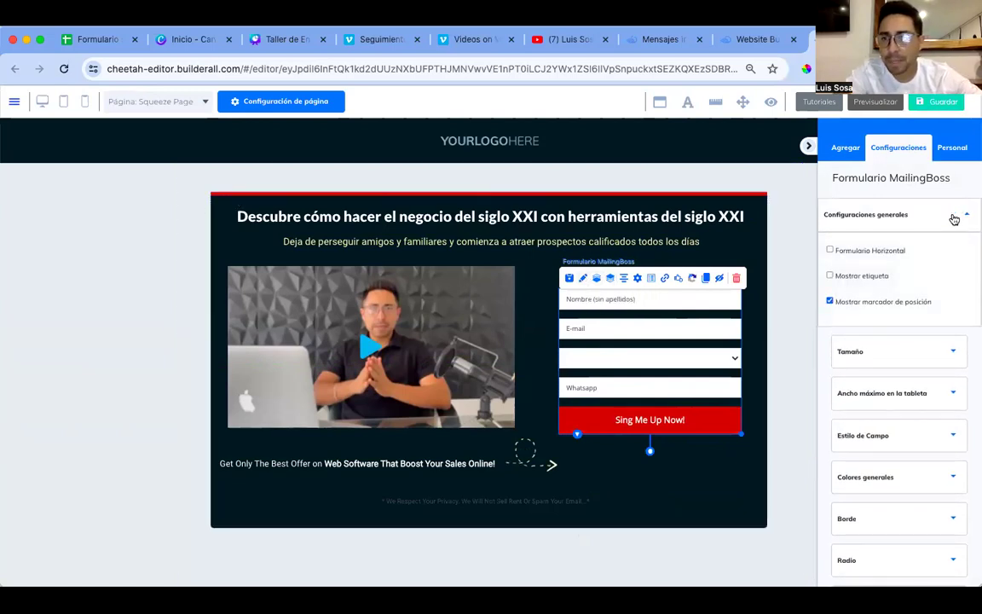
left_click(831, 276)
left_click(831, 277)
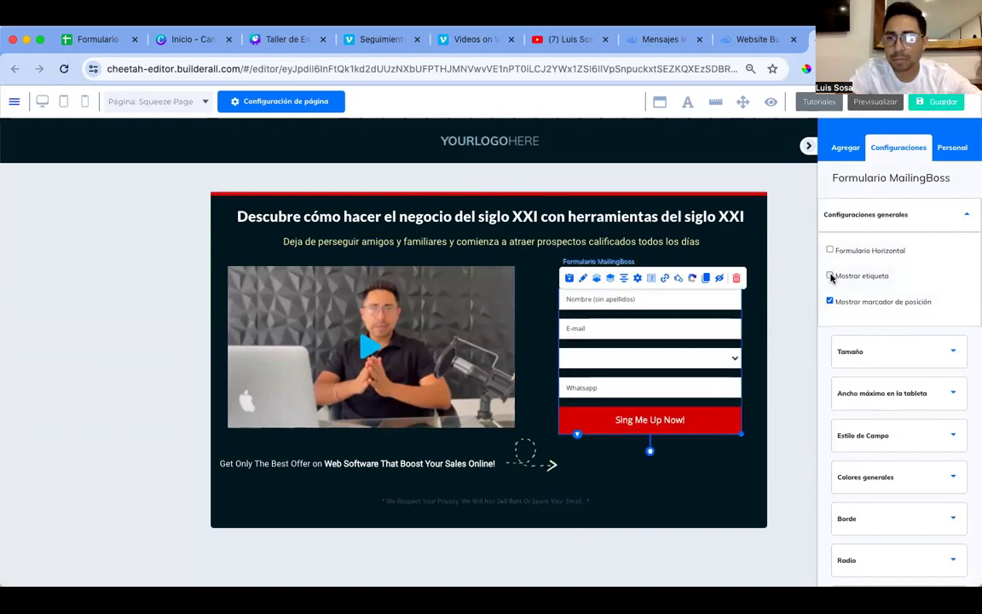
scroll(938, 307, "down", 1)
Step: Raise the signup button height to 70 and nudge the form up slightly
left_click(952, 293)
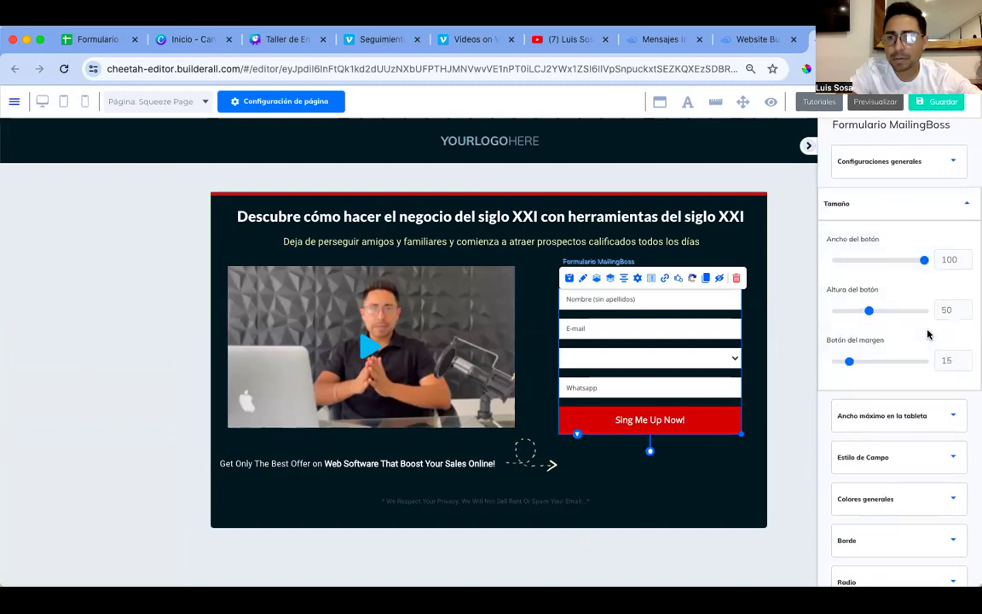
scroll(929, 334, "down", 1)
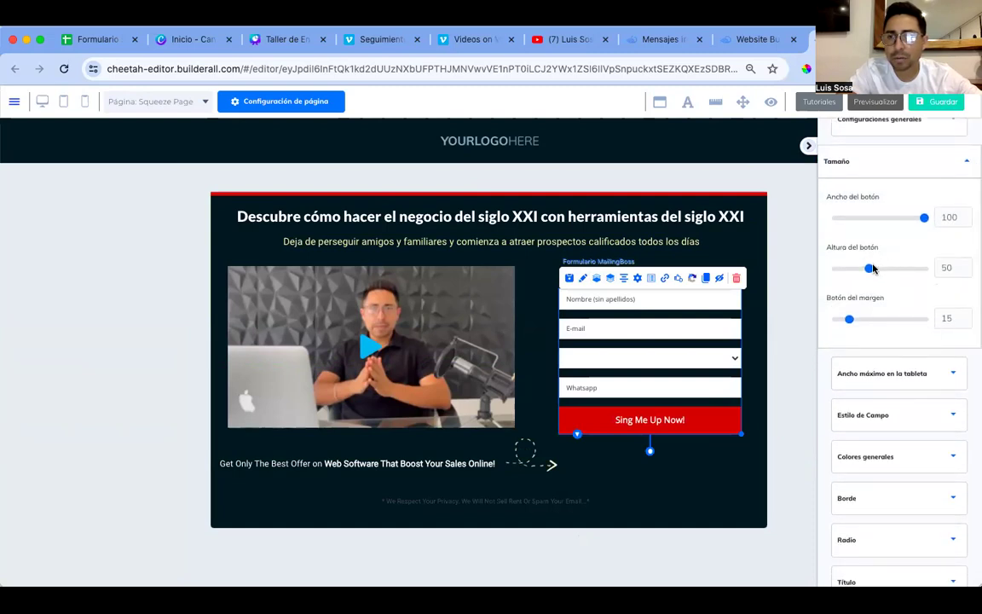
left_click(966, 266)
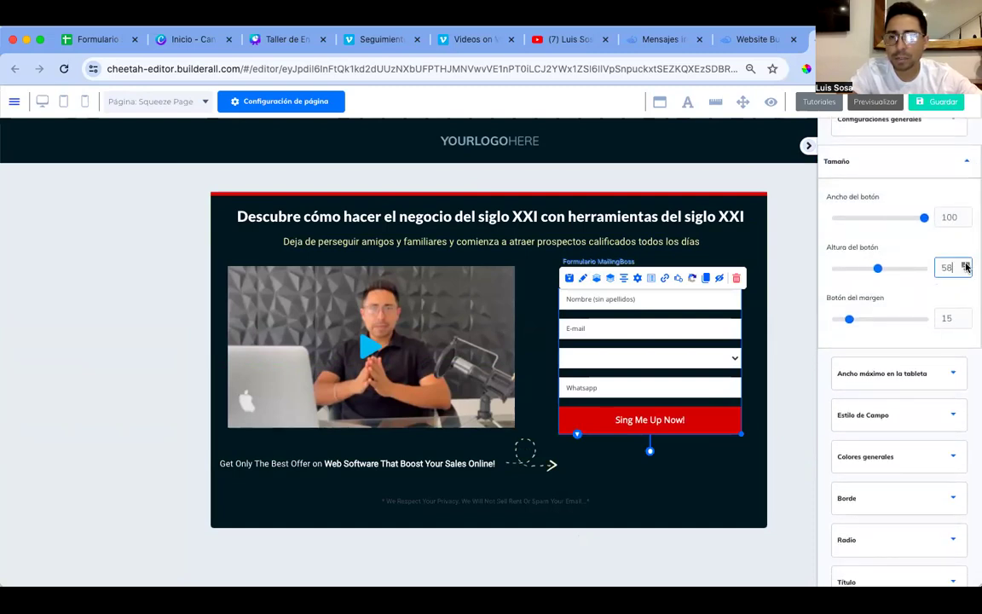
left_click(966, 265)
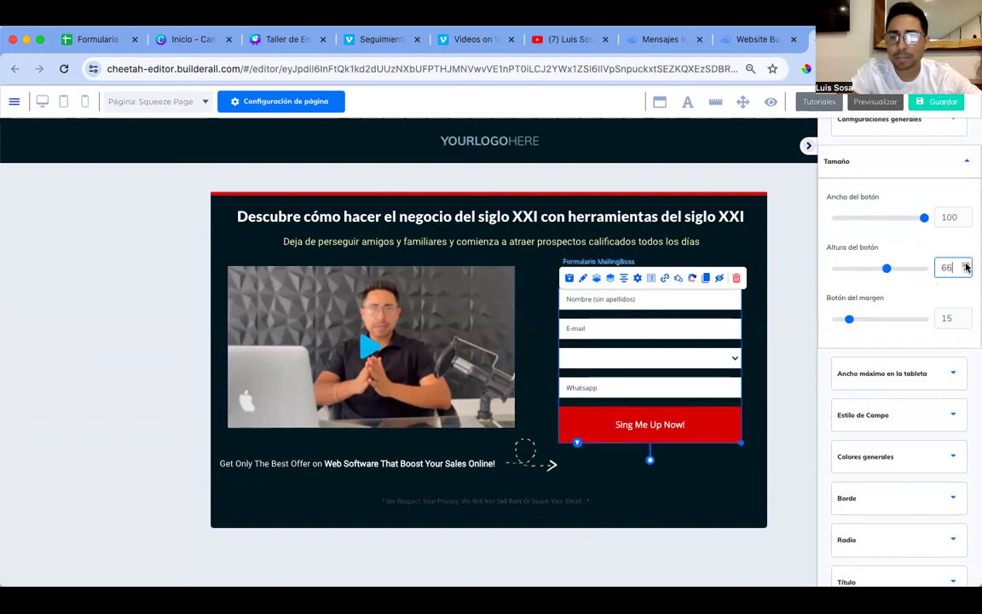
left_click(966, 265)
left_click(966, 265)
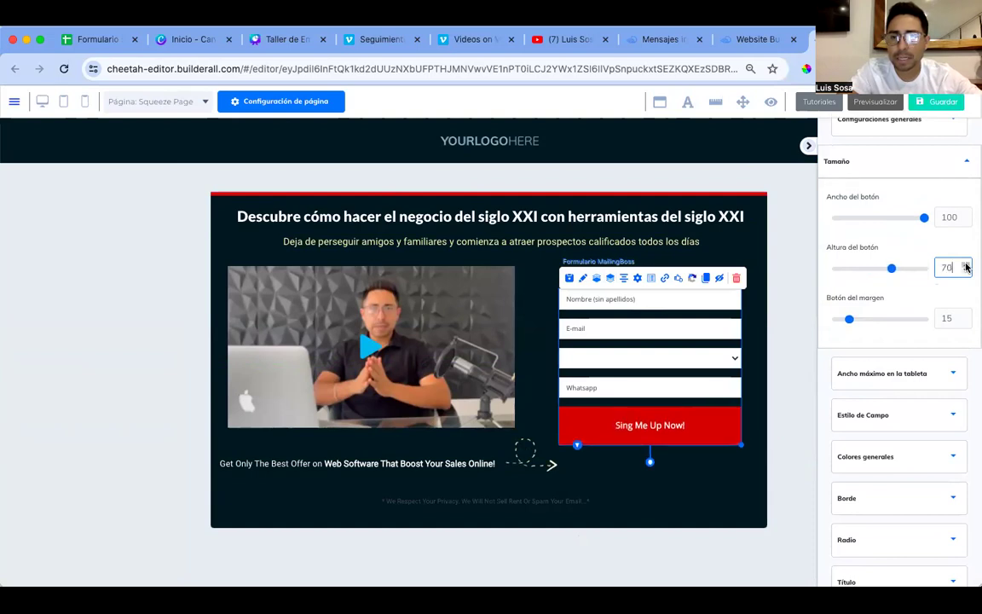
left_click_drag(665, 395, 666, 378)
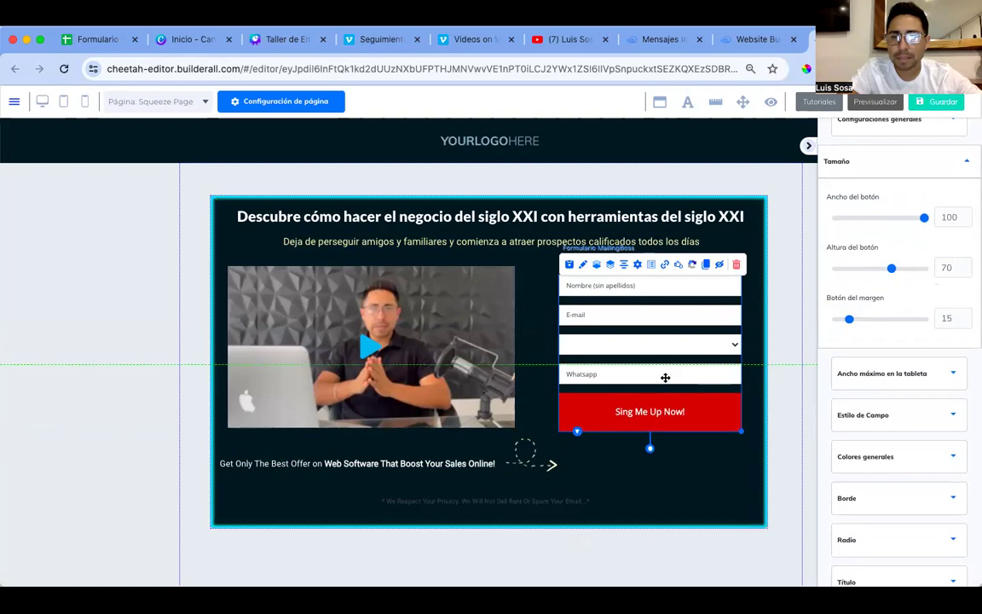
left_click(747, 421)
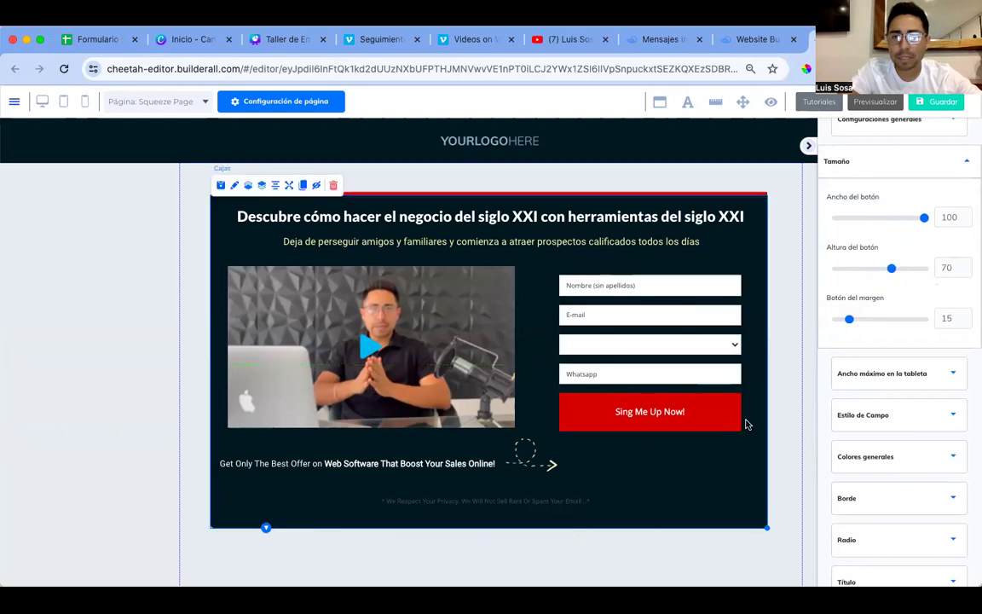
scroll(904, 323, "down", 2)
scroll(905, 324, "down", 1)
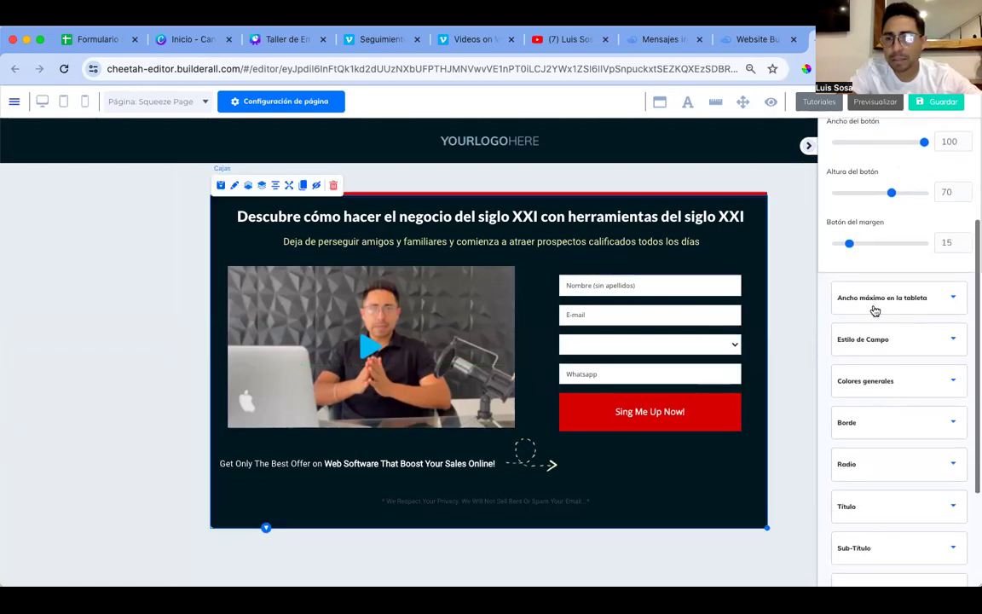
scroll(929, 341, "down", 2)
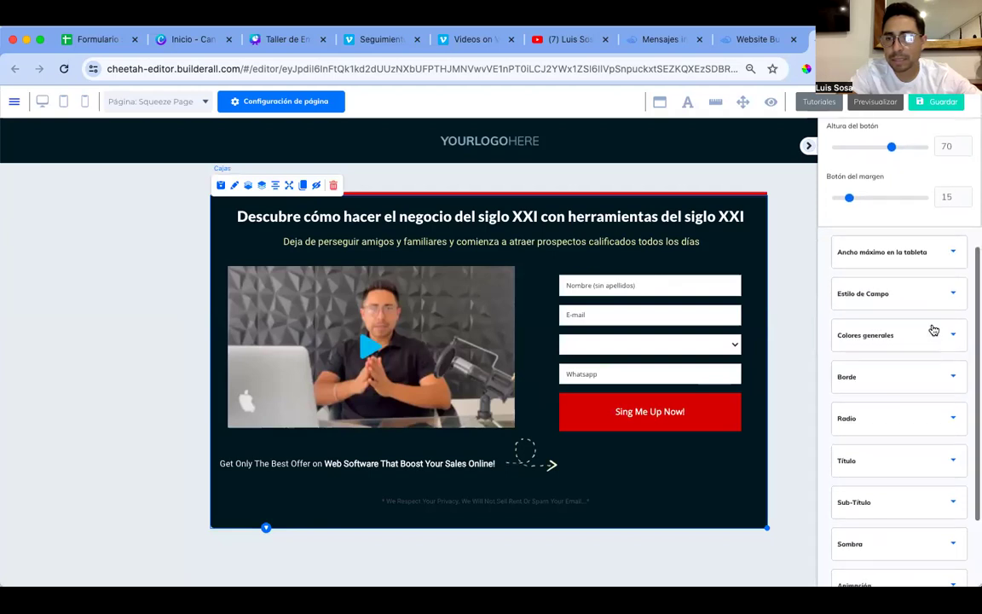
Step: Set the form field font size to 20 and field height to 56, nudging the form into place
left_click(949, 287)
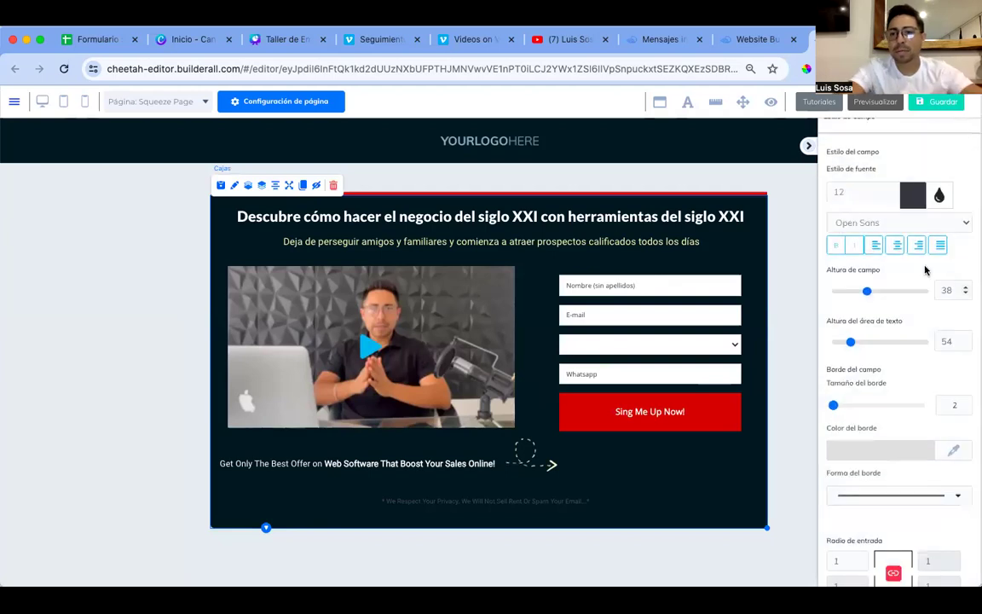
left_click(892, 188)
left_click(892, 188)
left_click(892, 188)
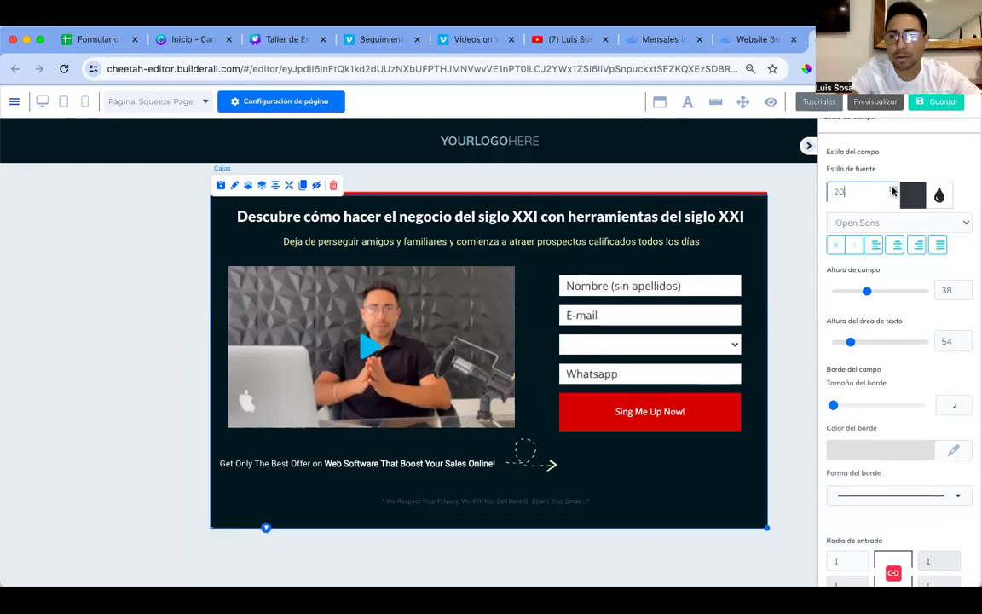
left_click(966, 287)
left_click(966, 286)
left_click(966, 287)
left_click(966, 287)
left_click_drag(659, 408, 660, 395)
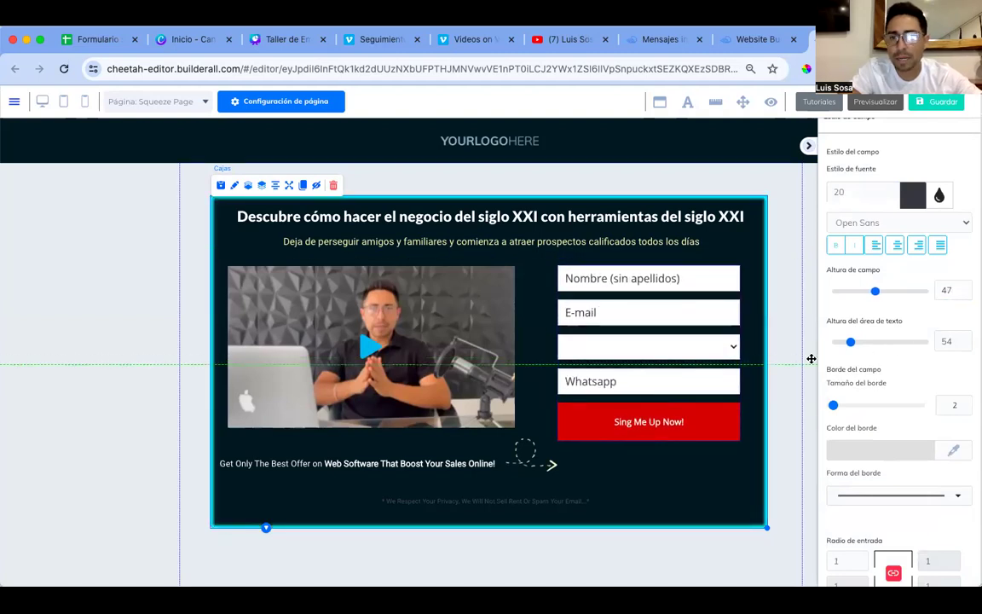
left_click(967, 286)
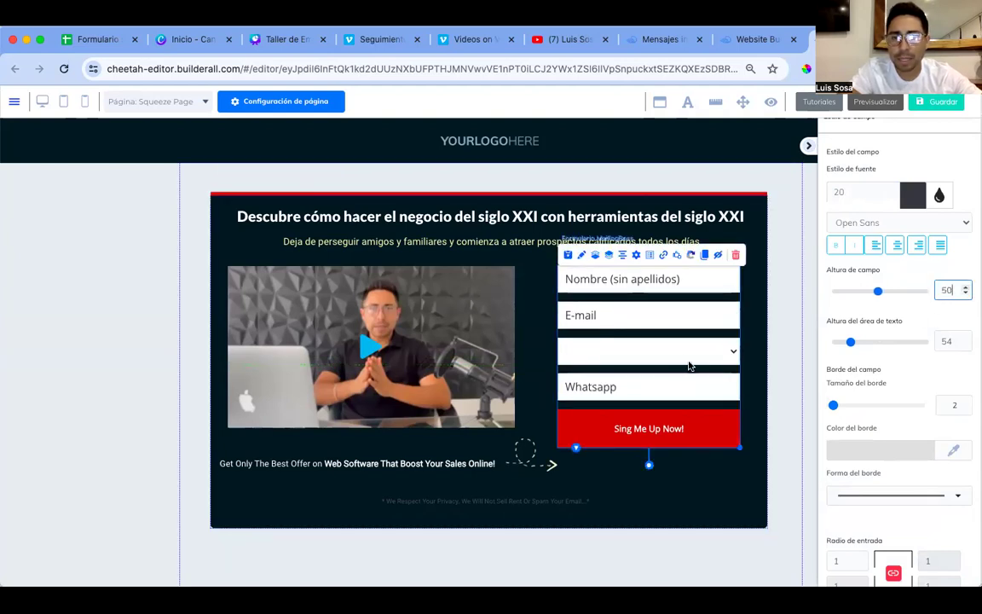
left_click_drag(683, 362, 694, 358)
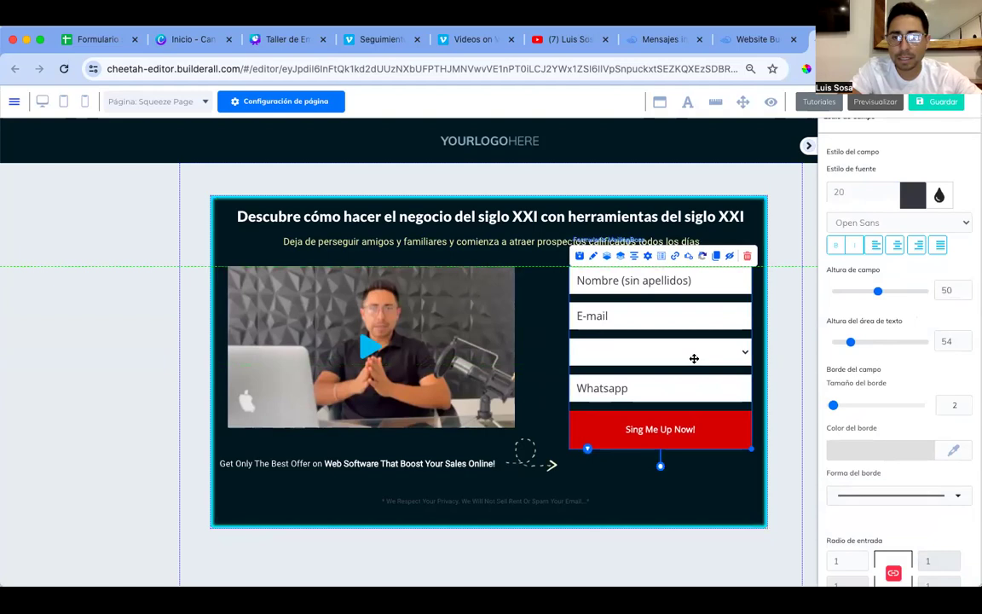
left_click(966, 286)
left_click(966, 286)
left_click(967, 286)
left_click(966, 287)
left_click(966, 287)
left_click(967, 287)
scroll(896, 281, "up", 5)
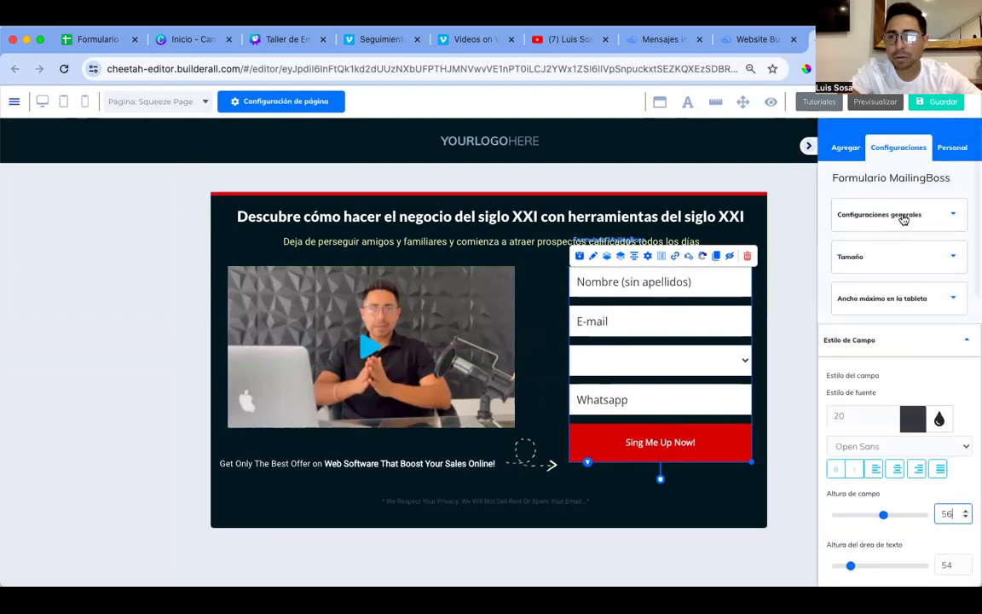
Step: Set the signup button height to 91 and deselect the form to review it
left_click(906, 260)
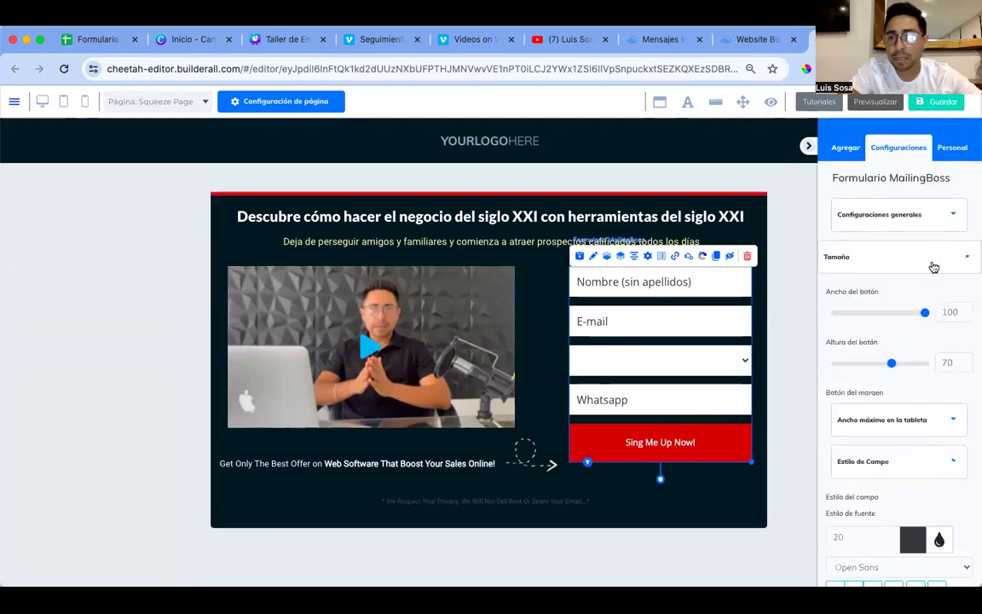
scroll(893, 350, "down", 1)
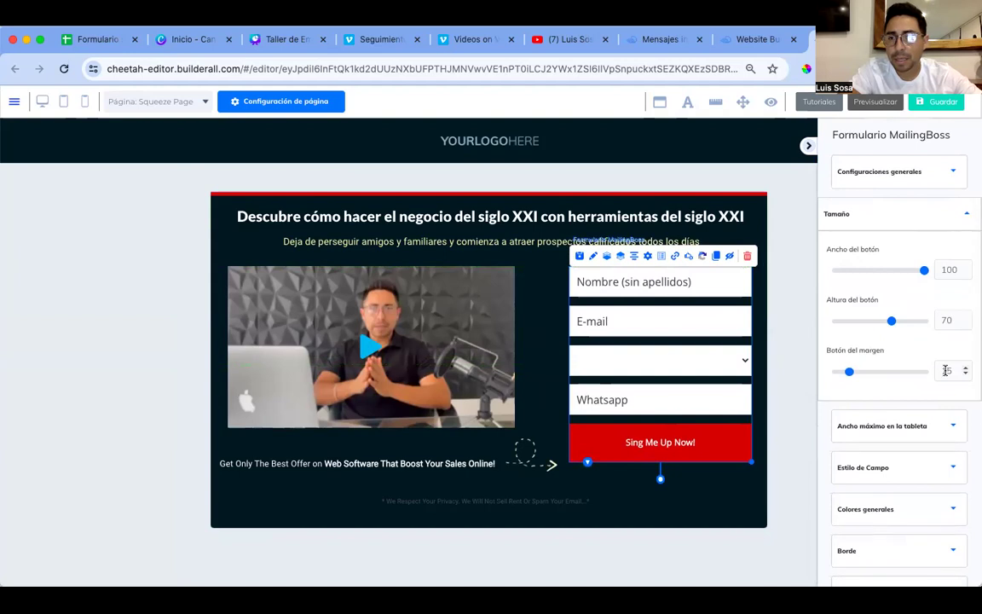
double_click(964, 319)
type("75")
left_click(965, 316)
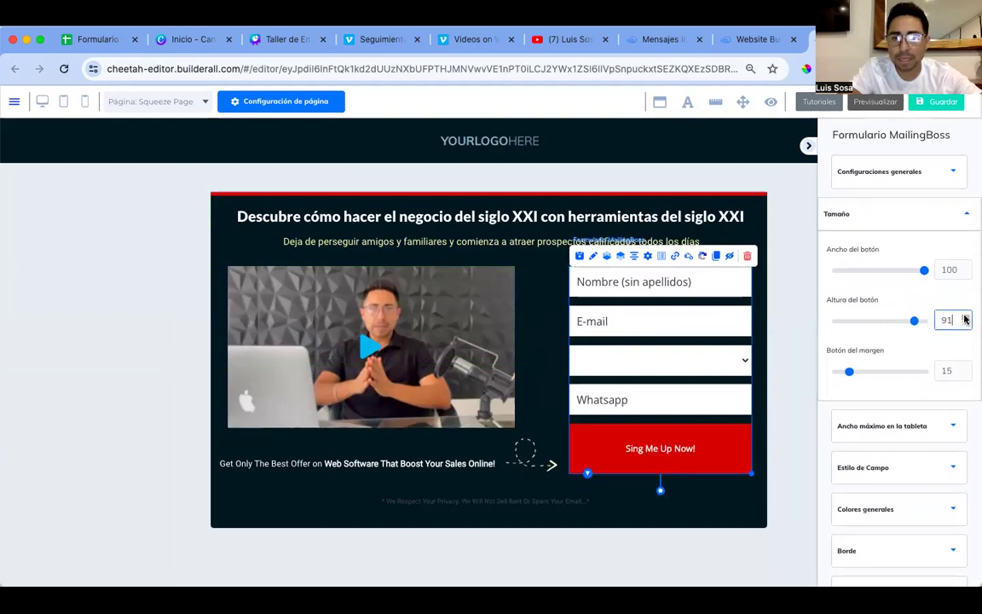
left_click(475, 461)
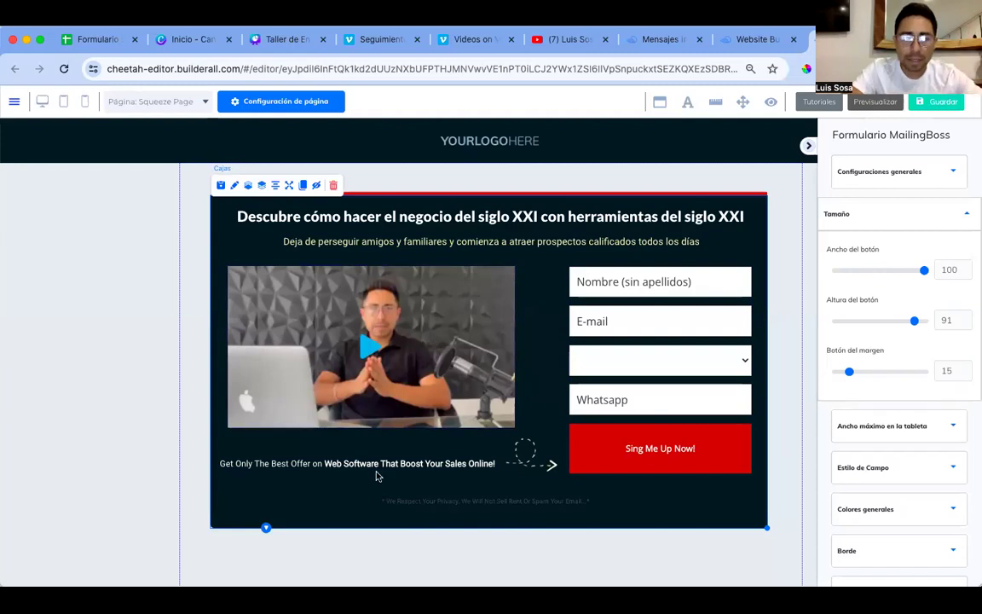
Step: Change the signup button label to 'Quiero ver el video ahora'
left_click(680, 451)
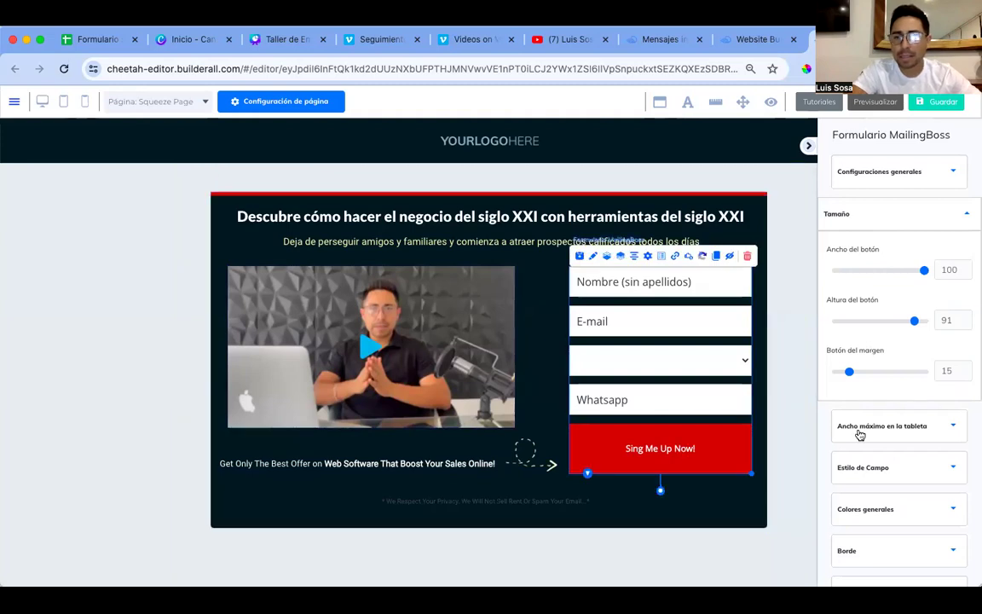
scroll(861, 435, "down", 3)
scroll(861, 435, "down", 2)
left_click(954, 439)
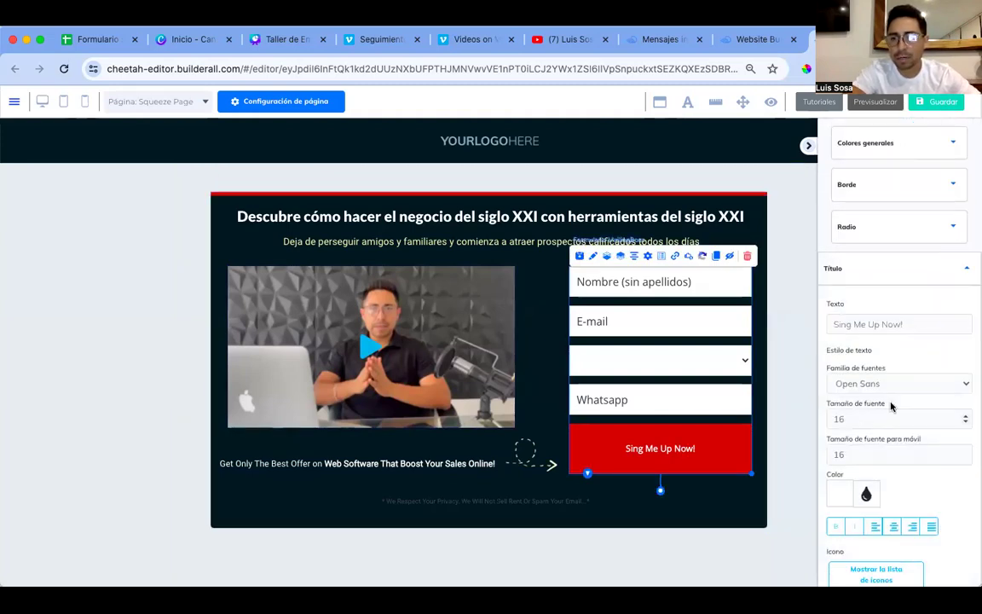
triple_click(874, 325)
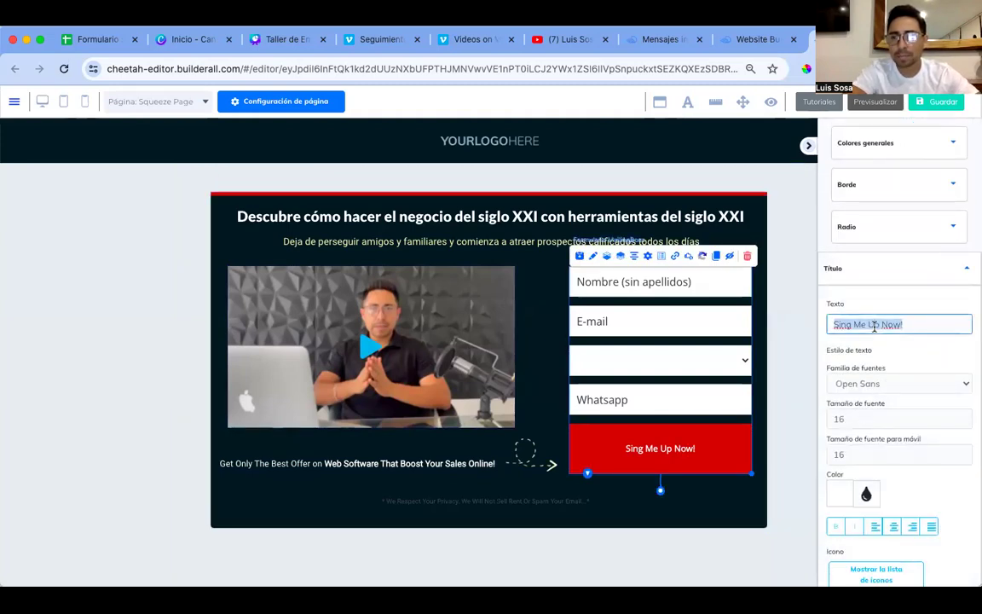
type("Ver el")
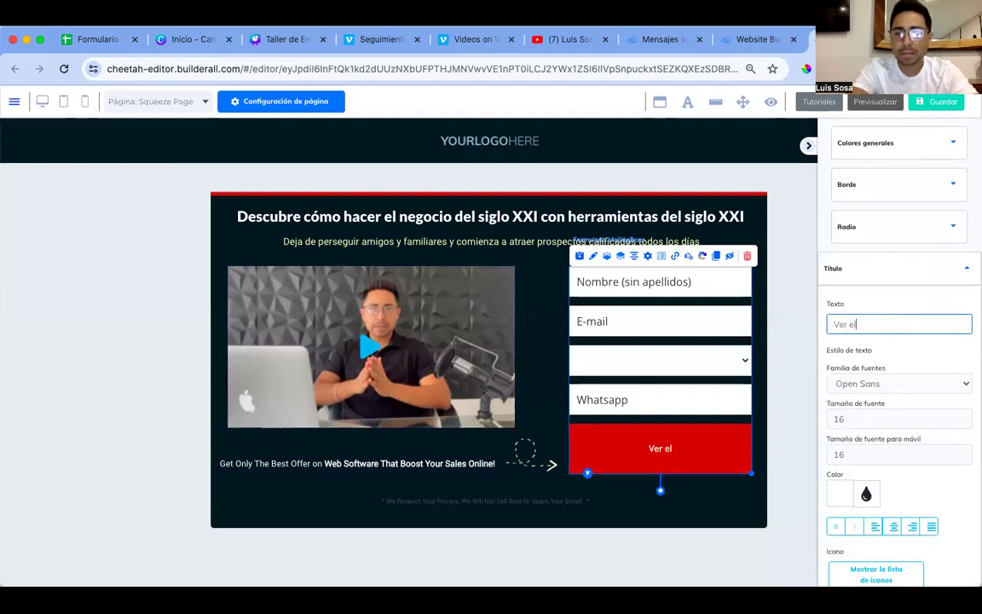
type("ero ver el video ahora")
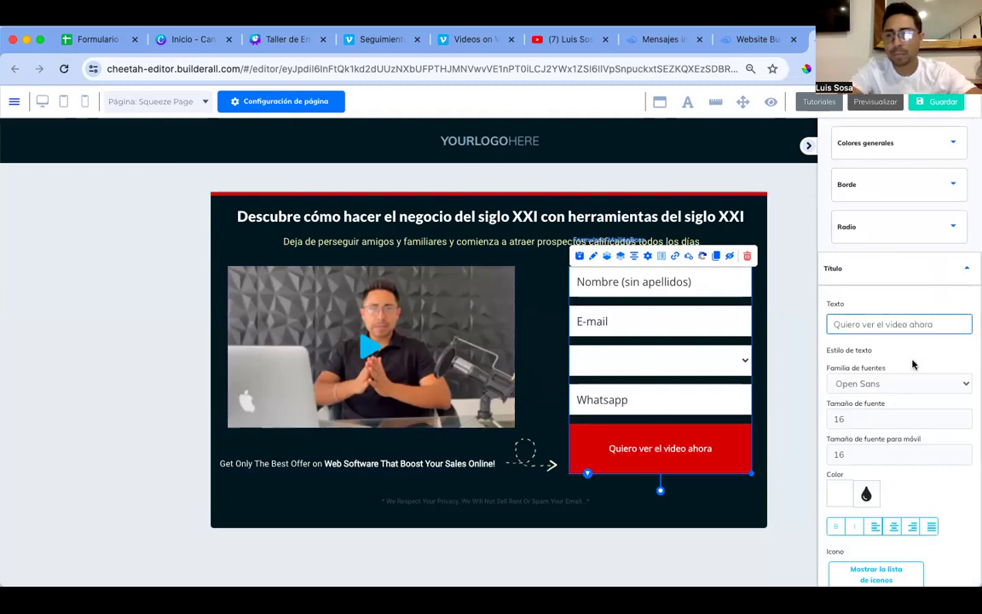
Step: Add a right-arrow icon to the button, placed after the text
scroll(913, 365, "down", 2)
left_click(898, 487)
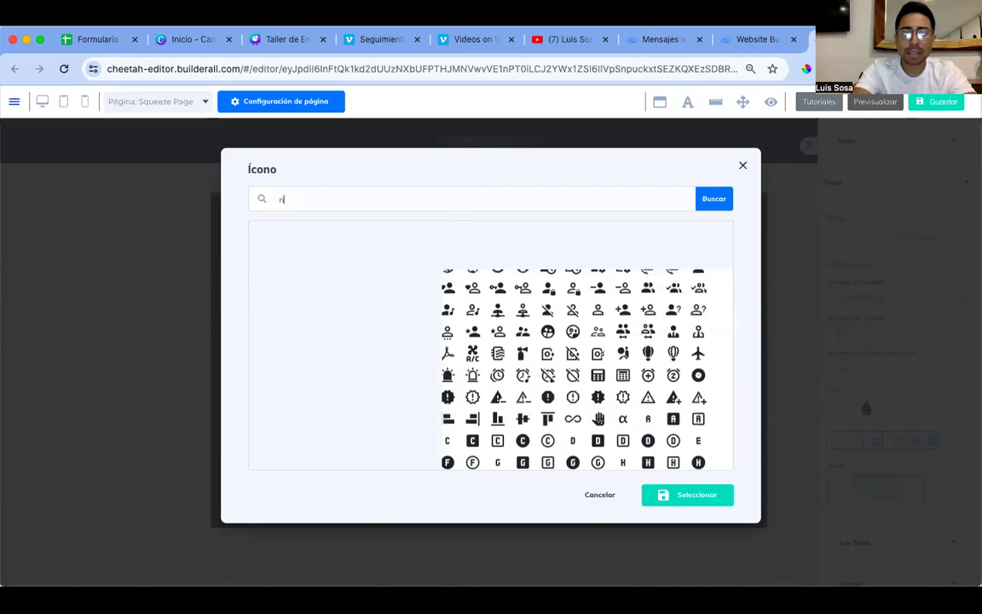
type("right")
left_click(714, 199)
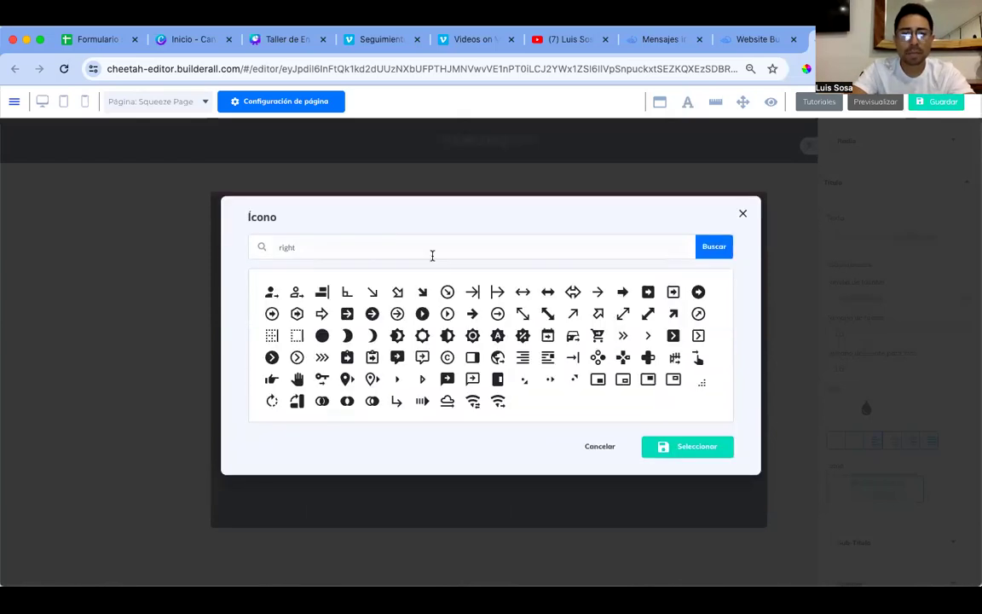
left_click(623, 291)
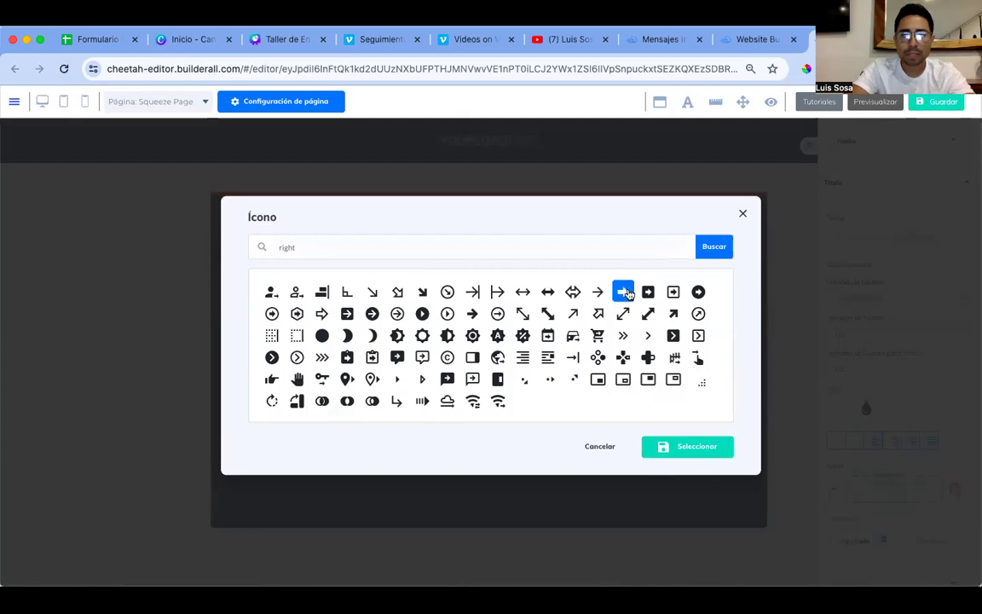
left_click(713, 447)
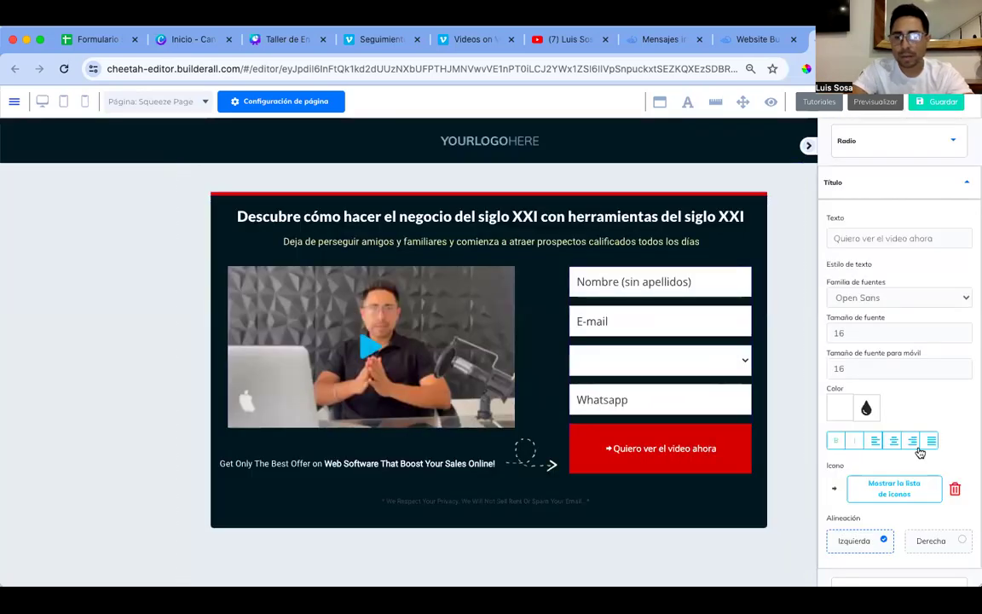
scroll(938, 478, "down", 1)
left_click(960, 504)
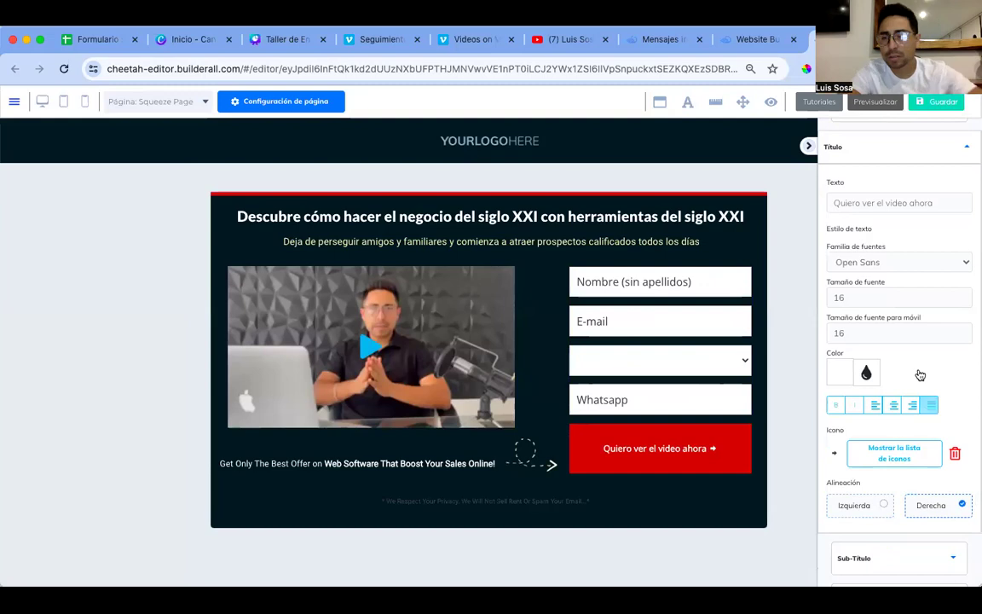
Step: Set the button label font size to 22
left_click(966, 295)
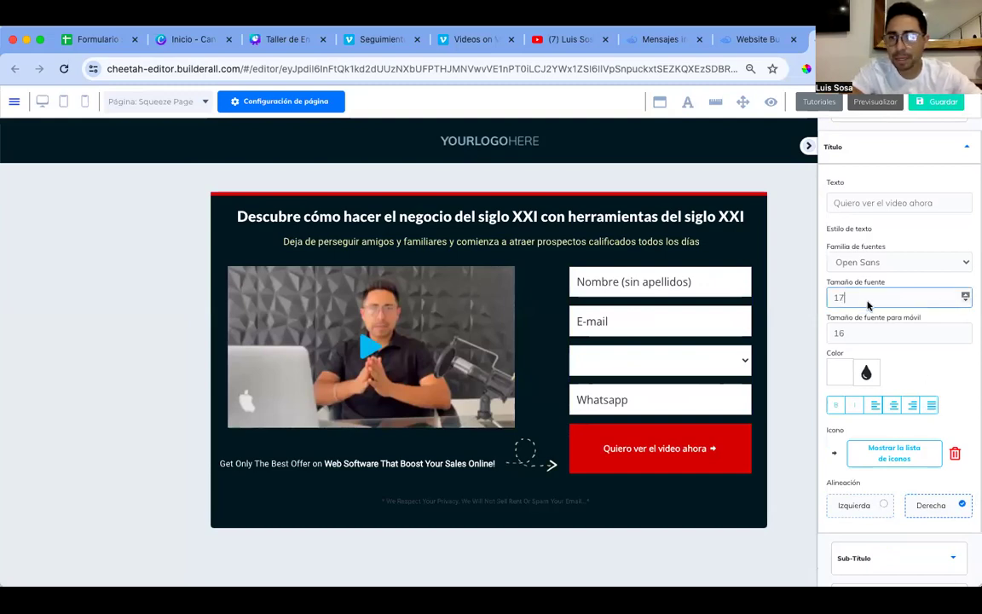
key("BackSpace")
key("BackSpace")
type("20")
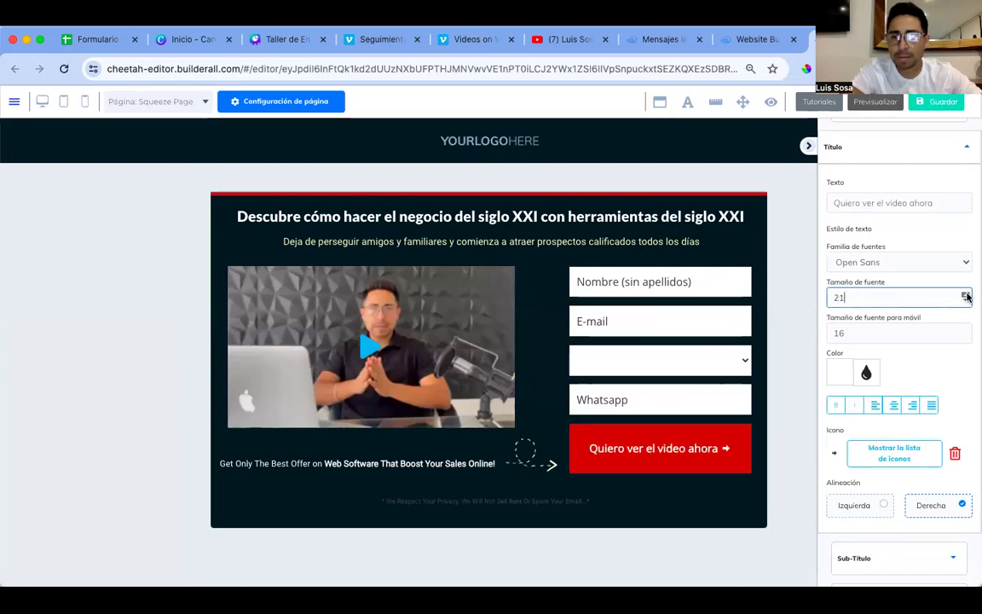
left_click(966, 294)
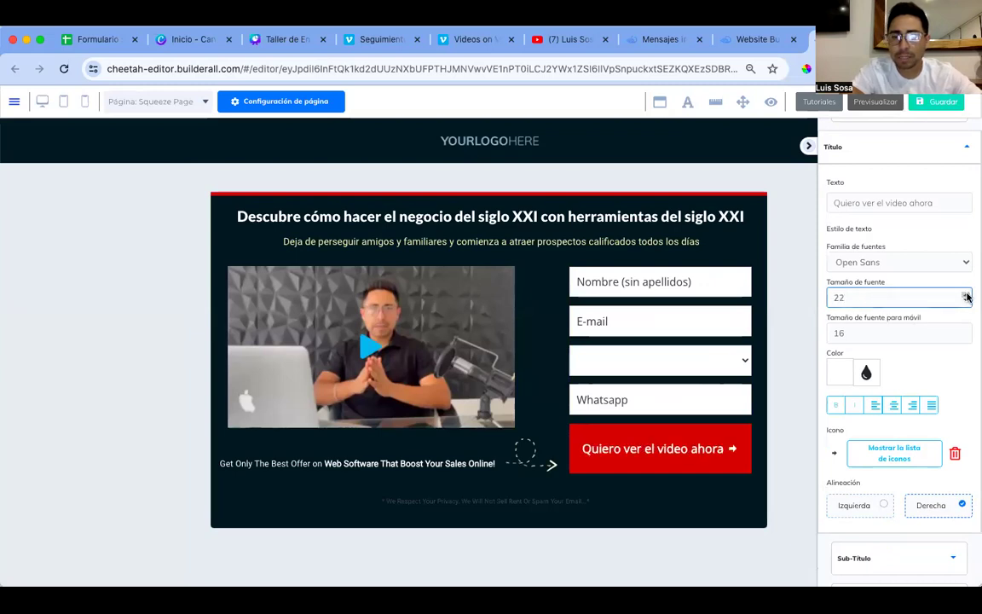
left_click(784, 475)
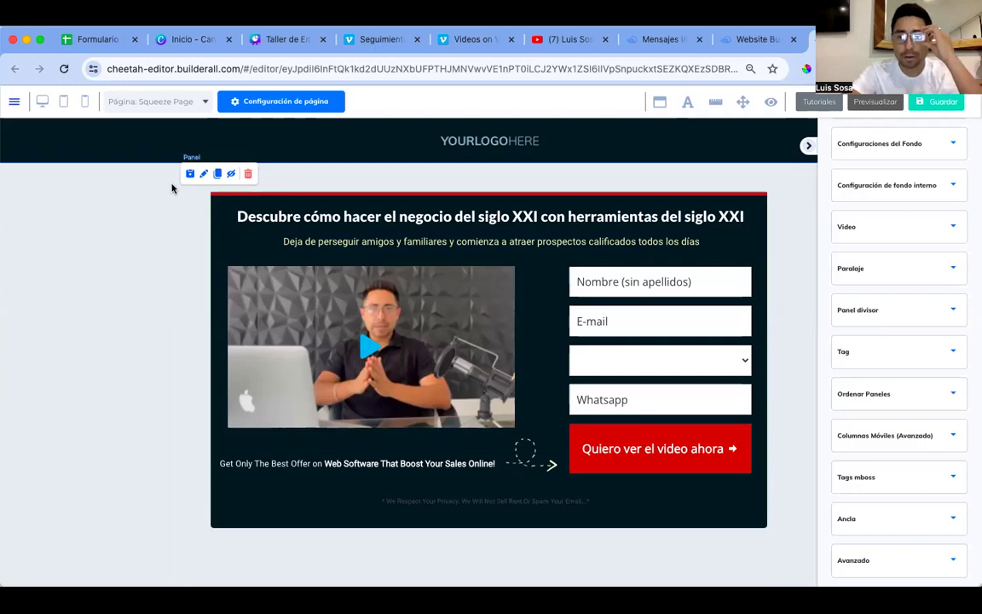
Step: Save and publish the squeeze page, dismissing the missing home page warning
left_click(938, 106)
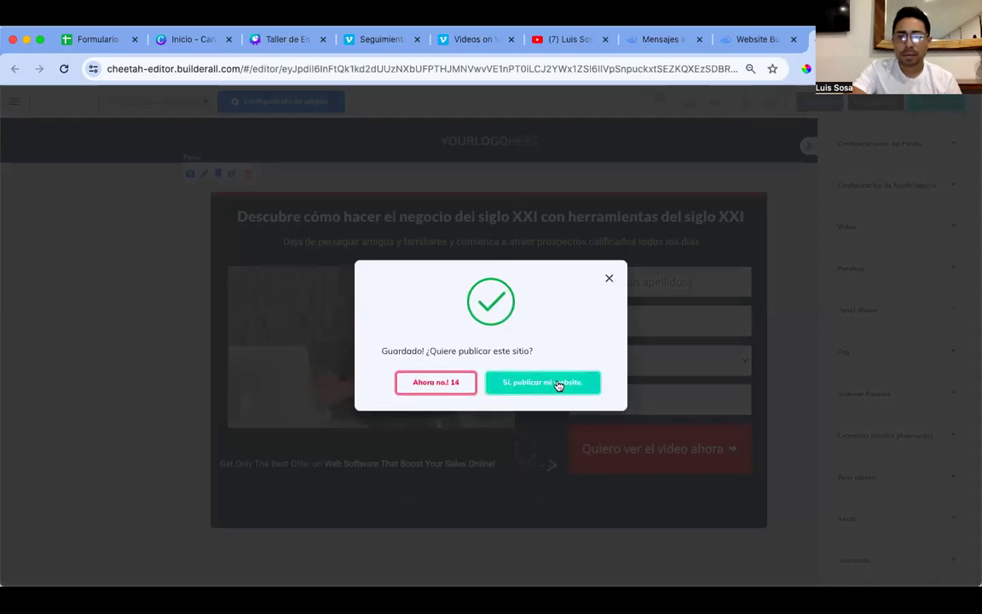
left_click(559, 385)
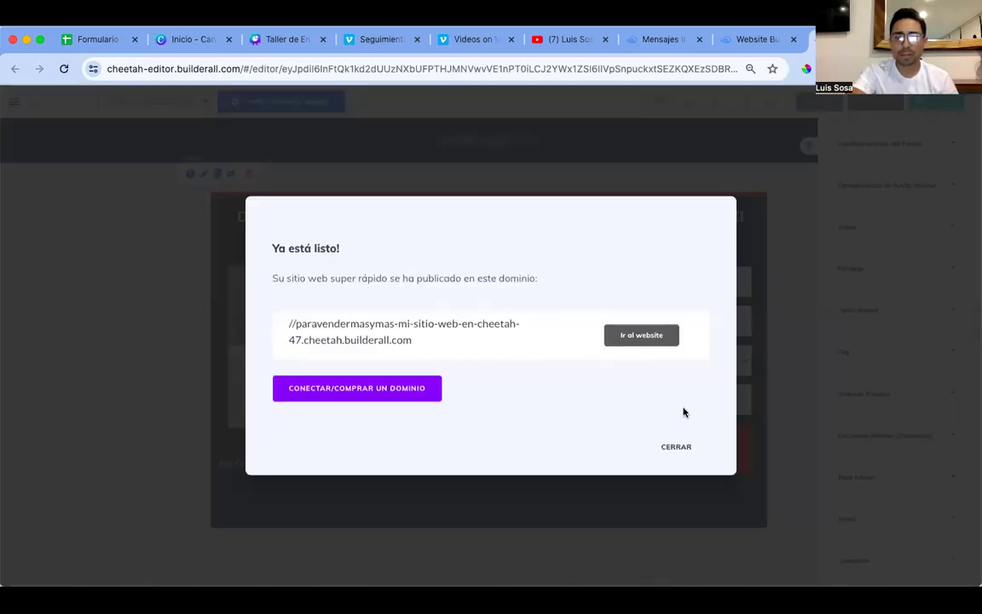
left_click(676, 447)
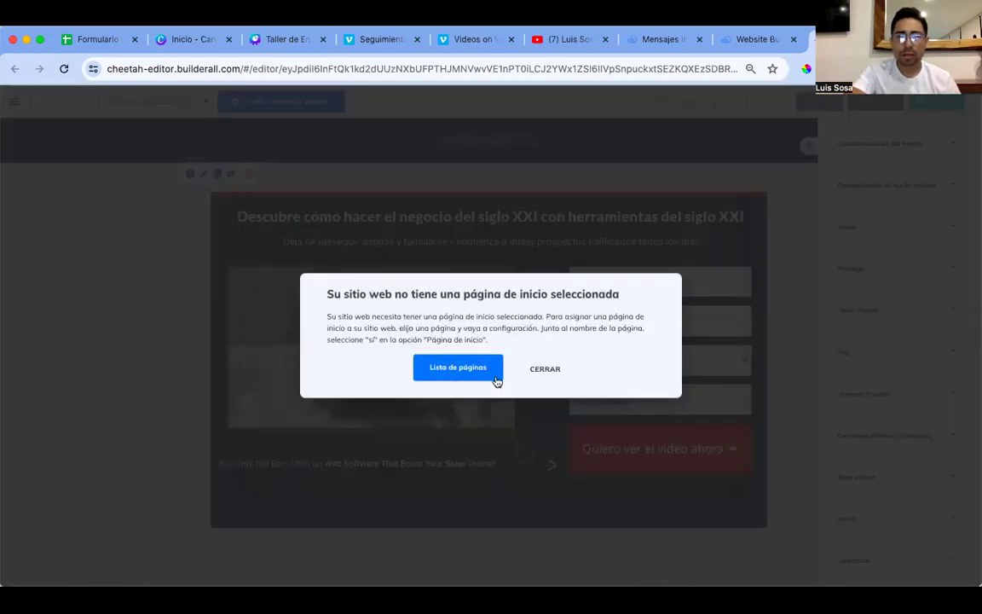
left_click(546, 371)
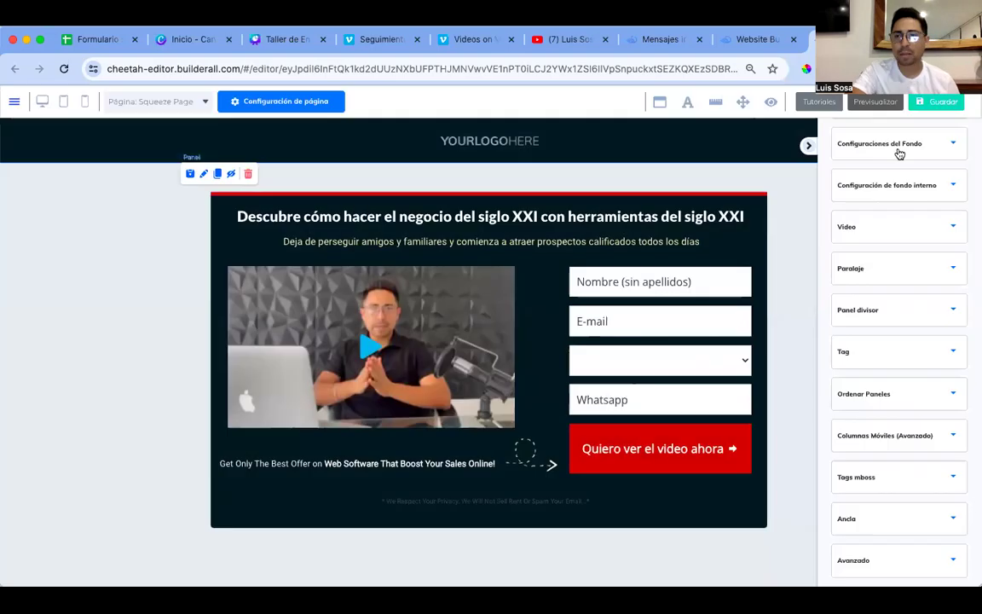
Step: Preview the page, save and republish it, then leave the editor for the Mi sitio web en Cheetah dashboard
left_click(853, 100)
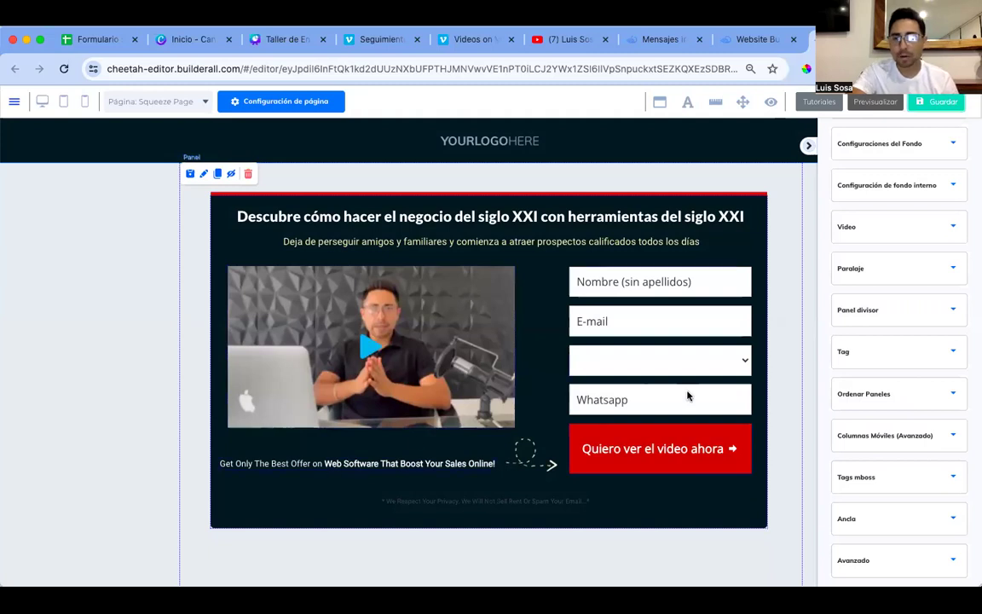
left_click(940, 102)
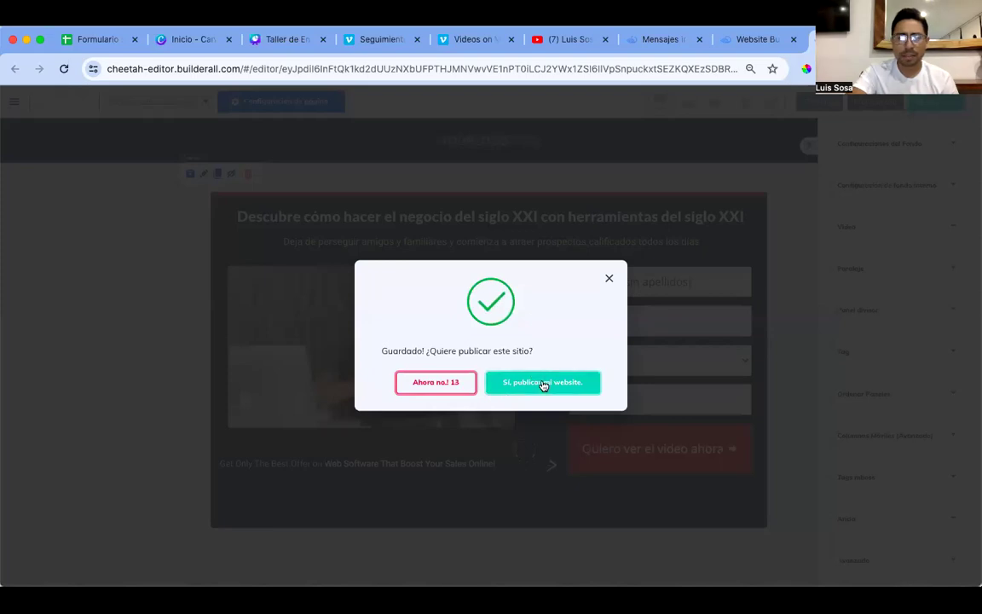
left_click(543, 384)
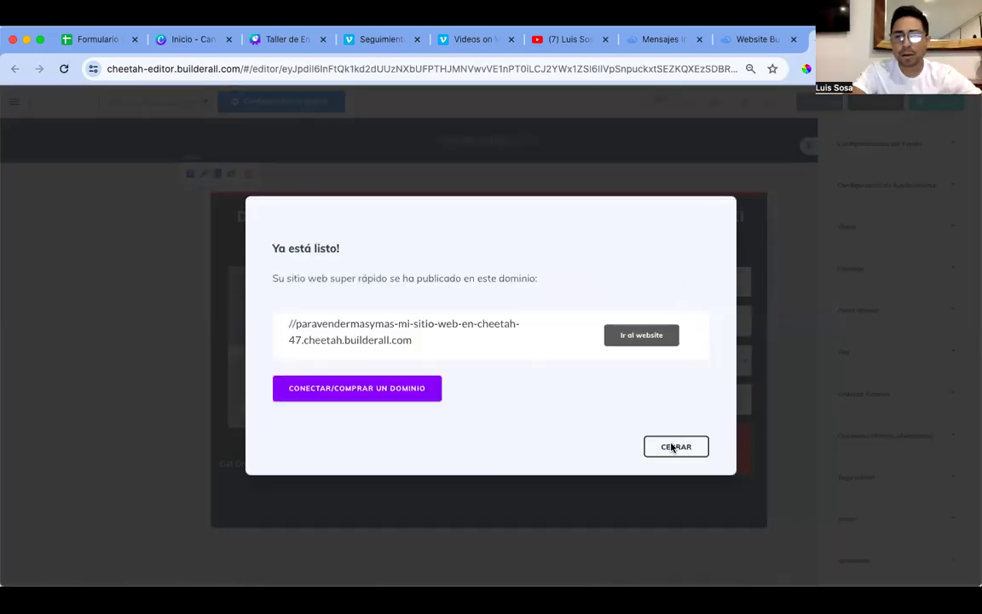
left_click(674, 446)
left_click(458, 366)
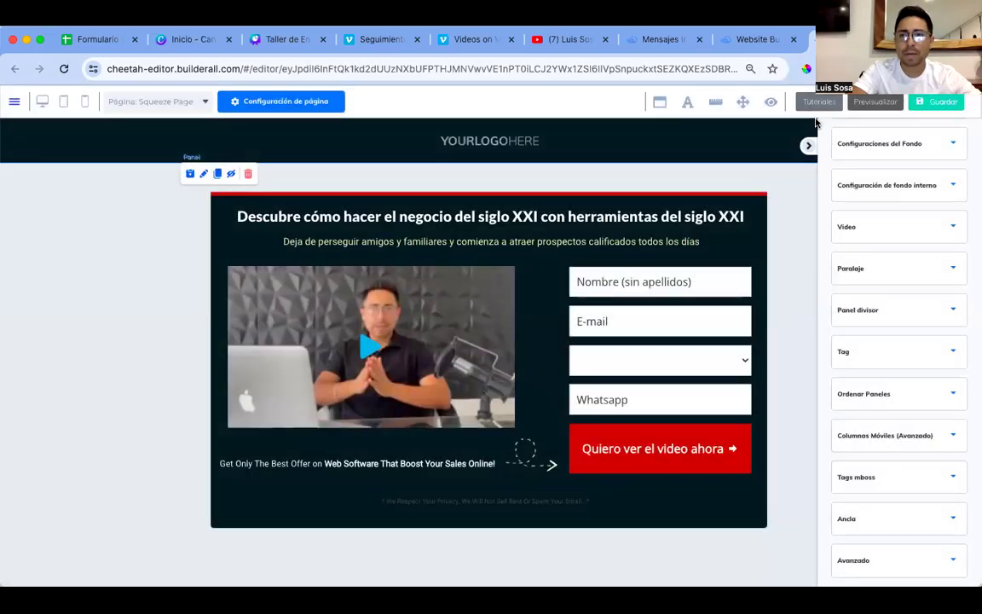
left_click(615, 226)
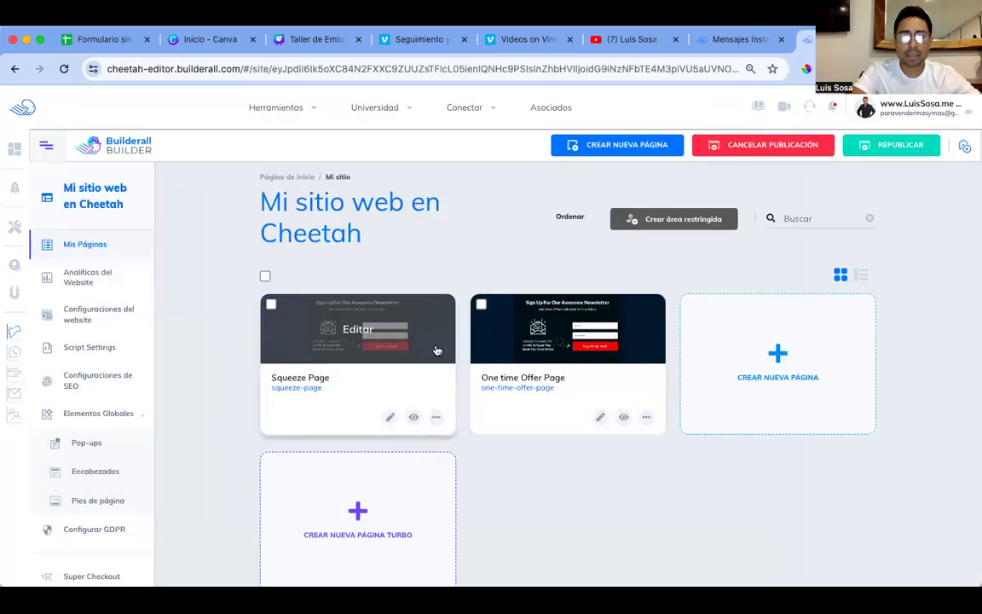
Step: In the Squeeze Page's Configuraciones, set Página de Inicio to Sí and save
left_click(435, 417)
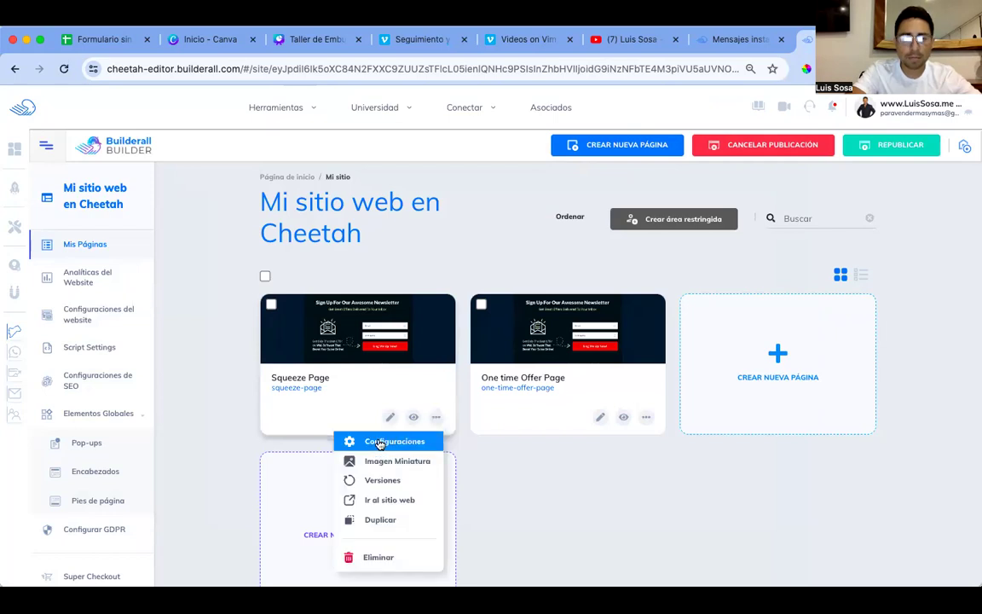
left_click(380, 442)
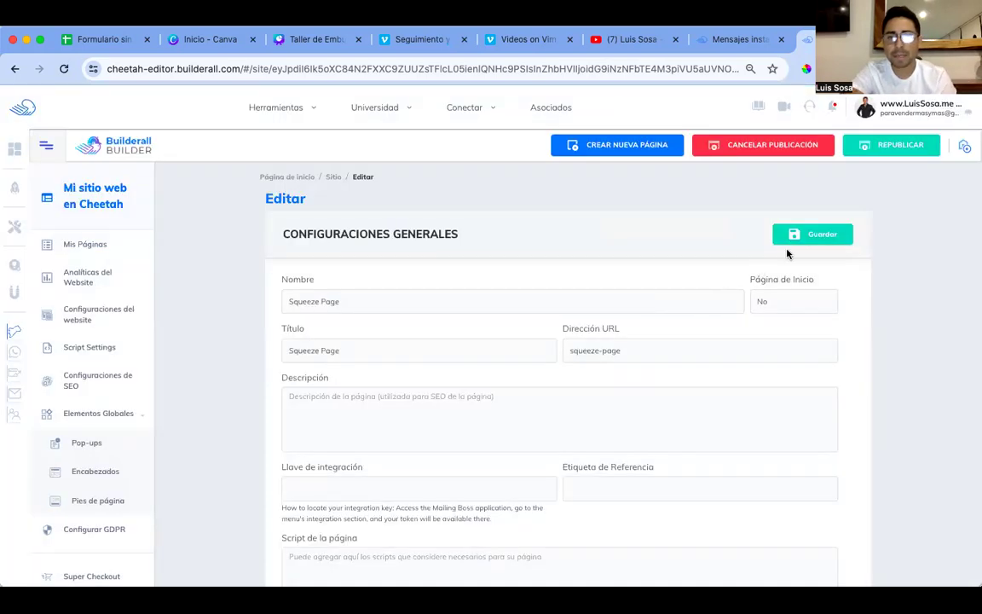
left_click(776, 301)
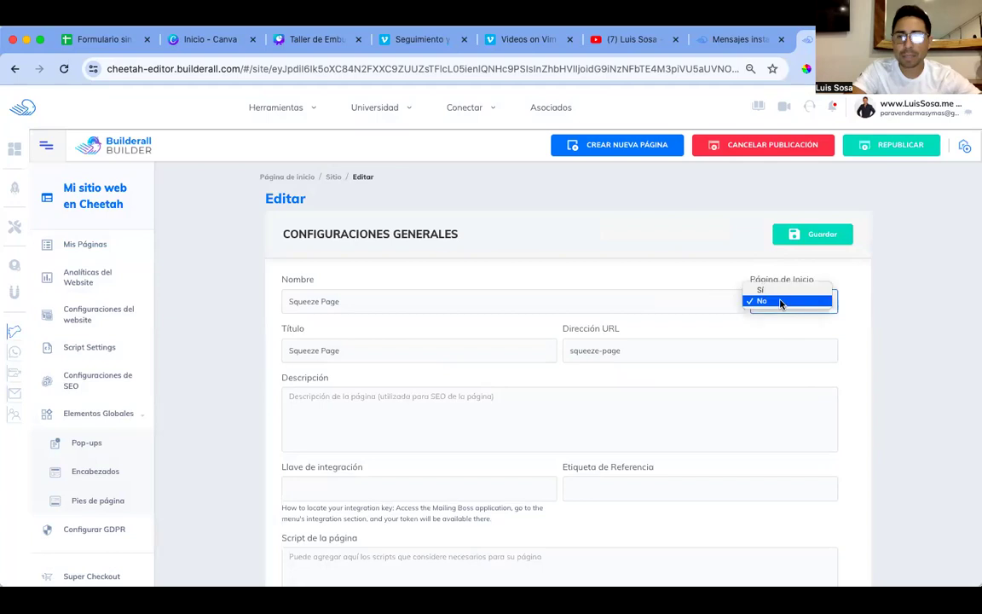
left_click(777, 291)
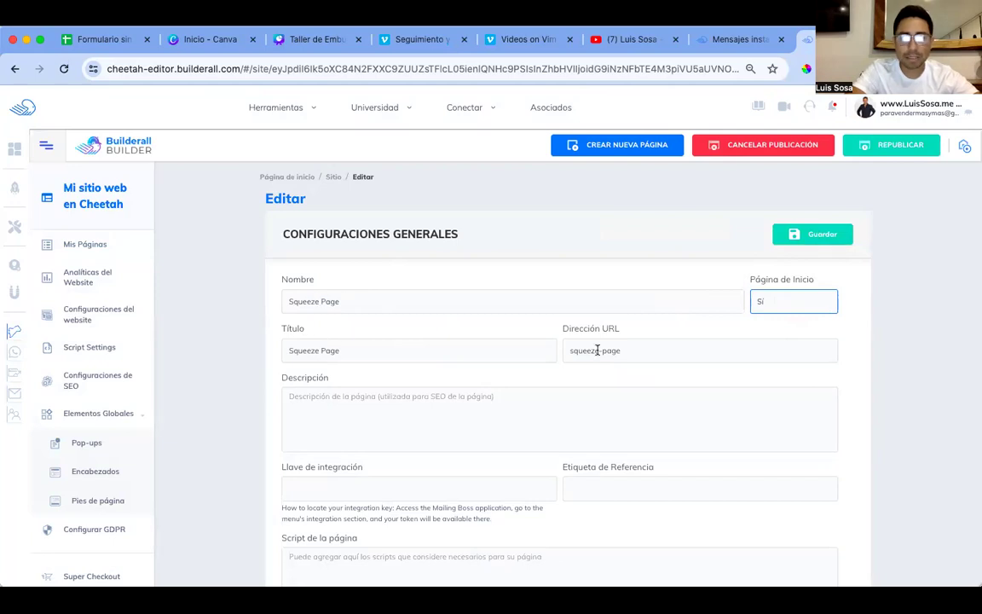
left_click(832, 235)
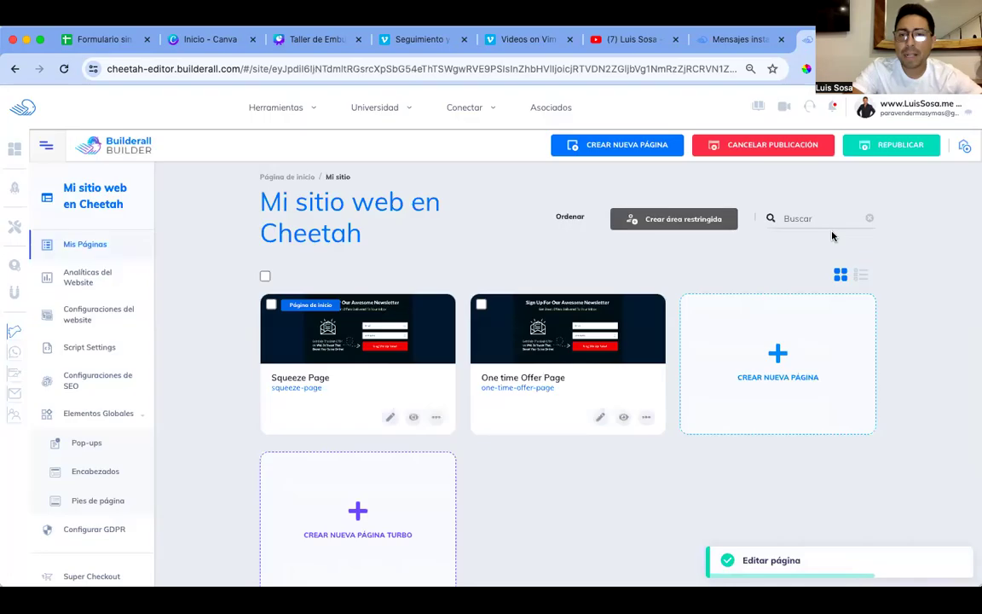
Step: Republish the site and open the live Squeeze Page with Ir al sitio web
left_click(878, 152)
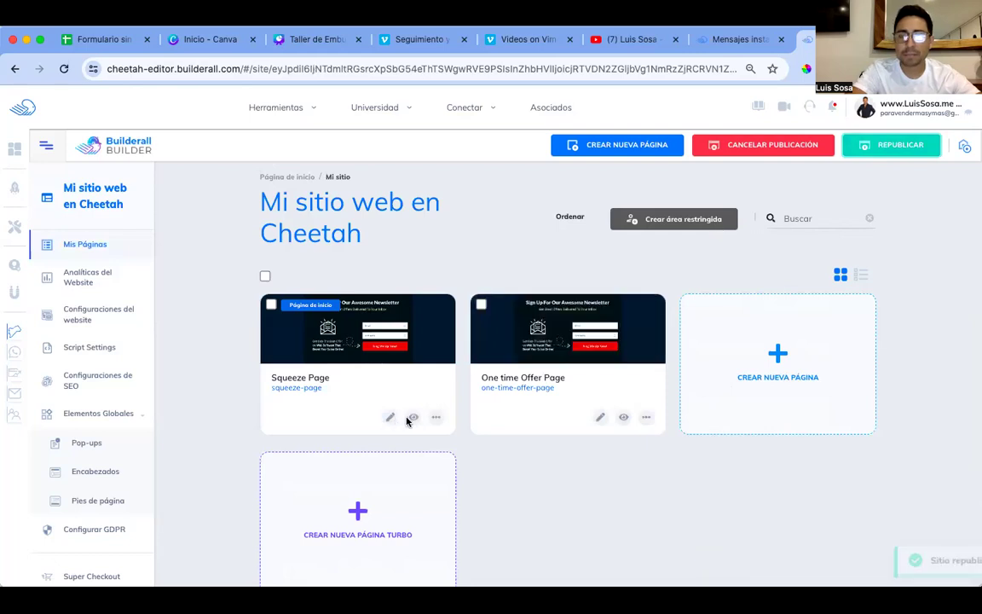
left_click(436, 417)
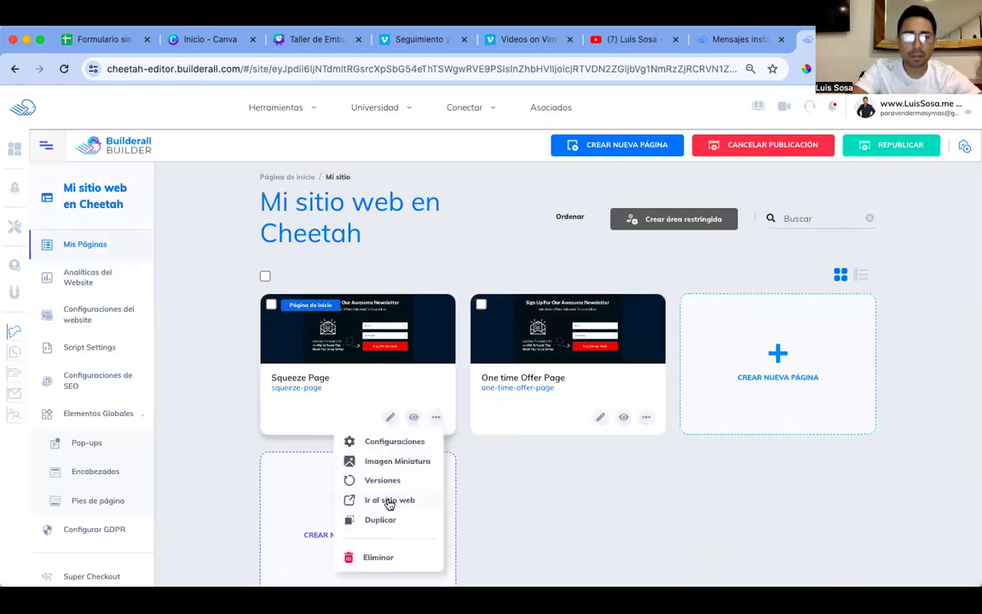
left_click(388, 500)
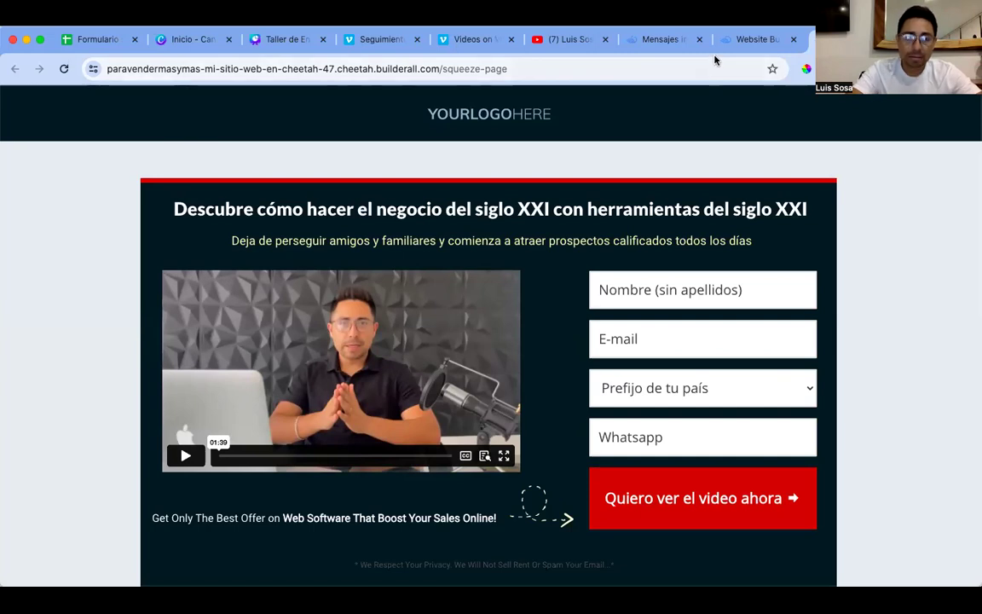
Step: Play and then pause the video on the live squeeze page
scroll(552, 245, "down", 2)
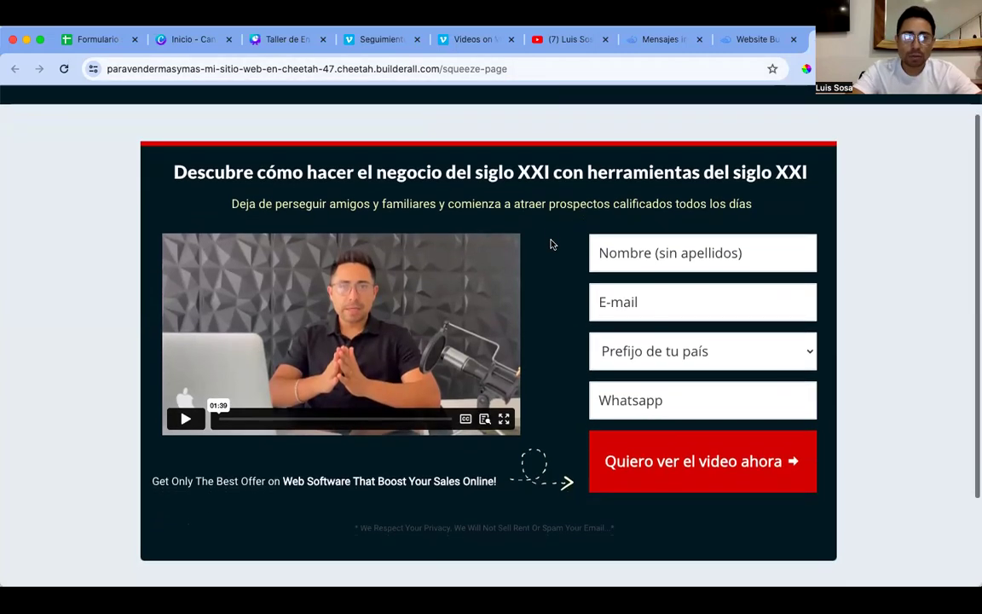
scroll(550, 243, "down", 1)
scroll(550, 243, "up", 3)
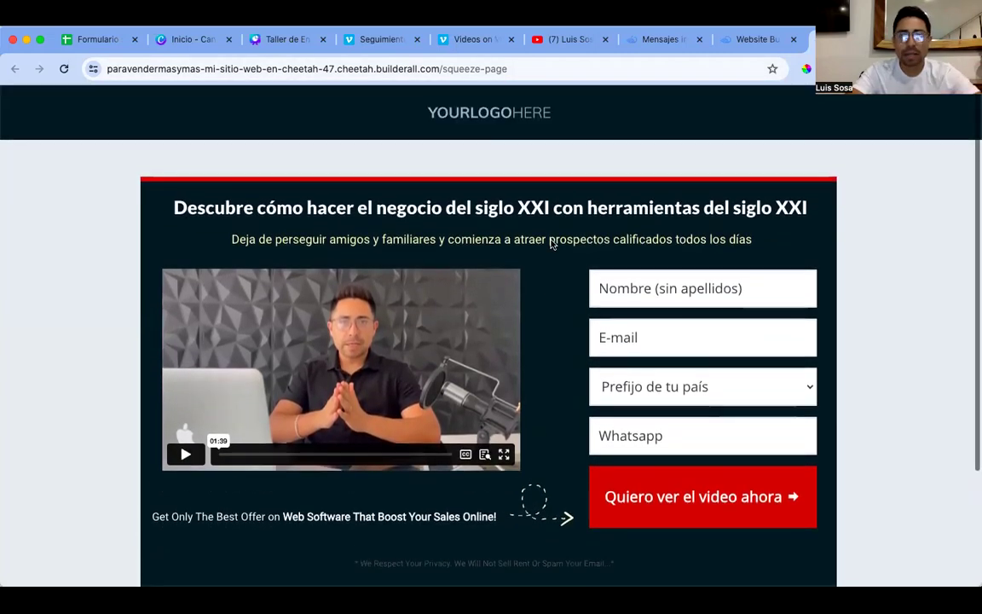
left_click(186, 458)
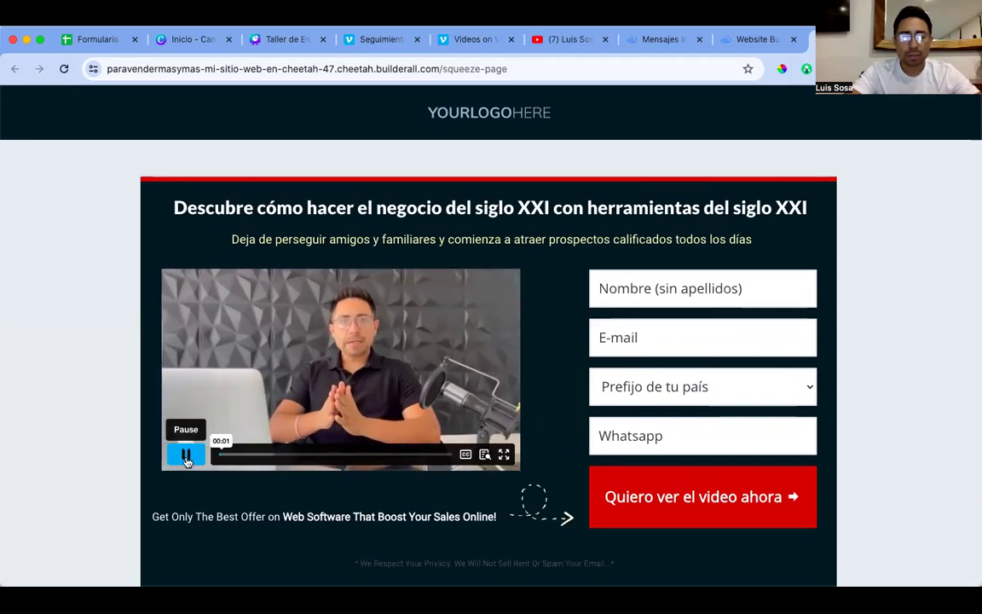
left_click(186, 458)
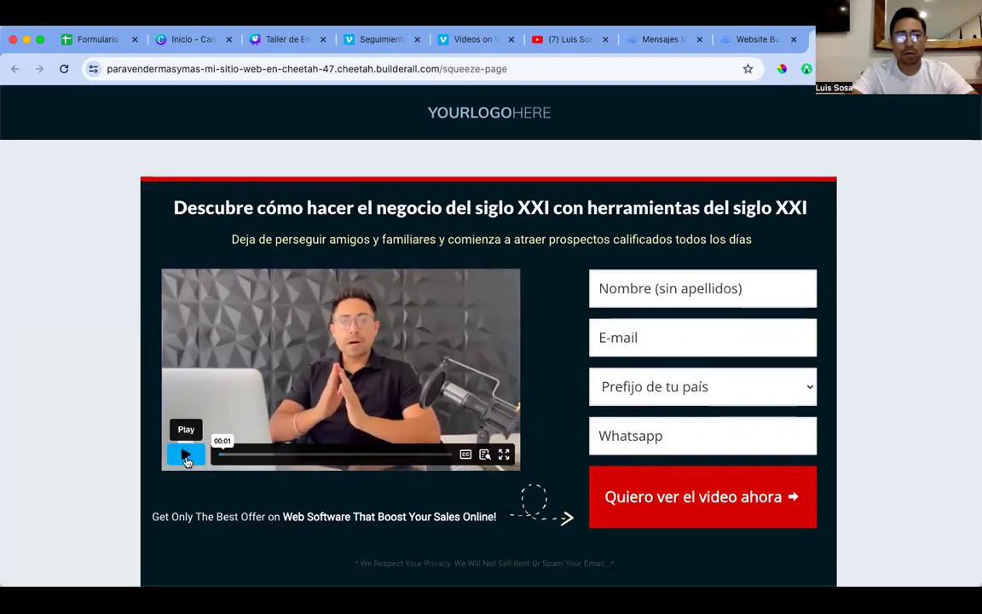
Step: Enter a test name and e-mail address in the Nombre and E-mail fields
left_click(687, 289)
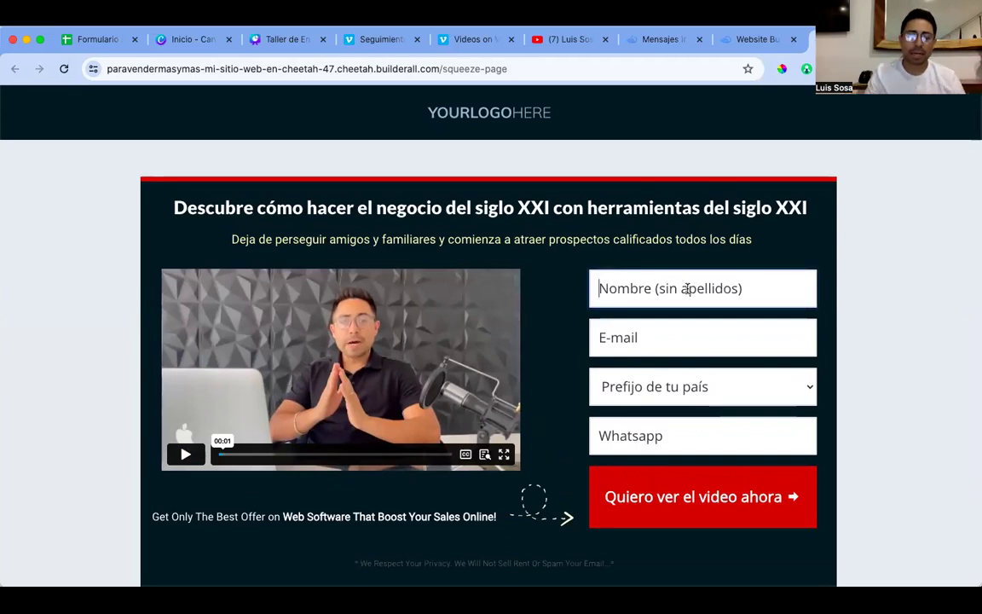
type("Mario")
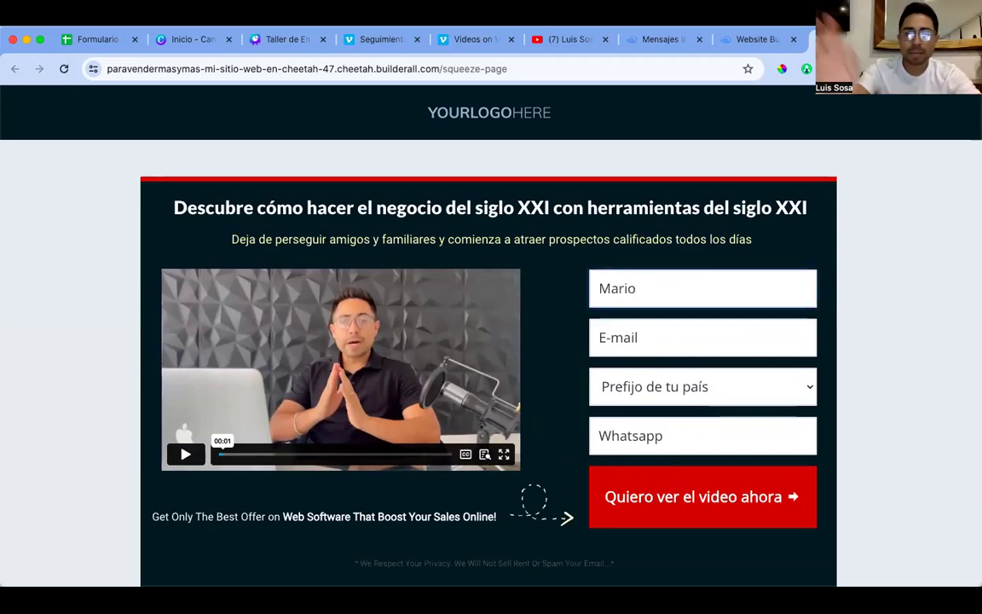
left_click(697, 344)
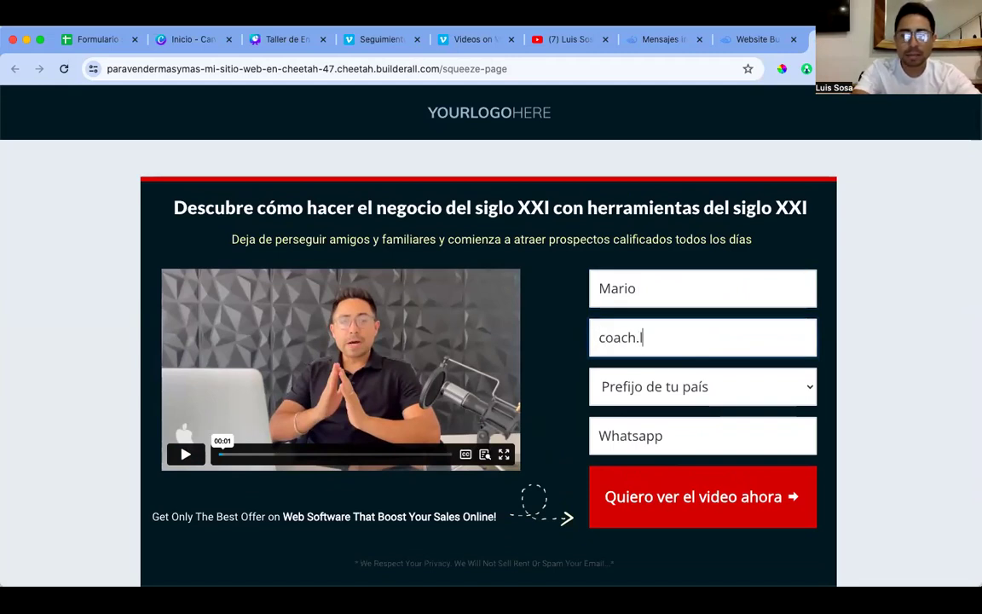
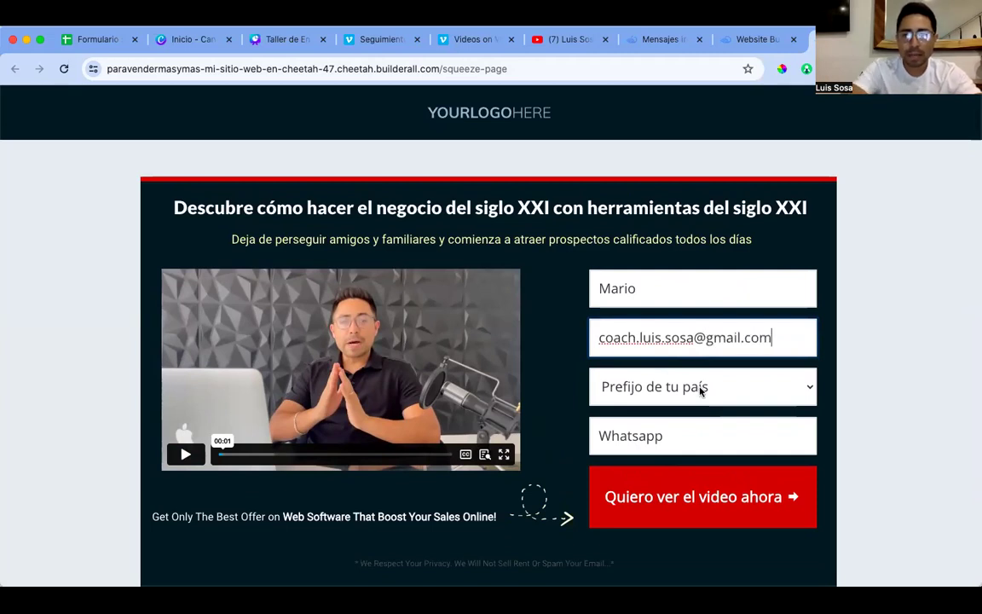
Step: Choose Mexico (+52) as Prefijo de tu país and enter a test WhatsApp number
left_click(701, 390)
key("m")
scroll(650, 509, "down", 10)
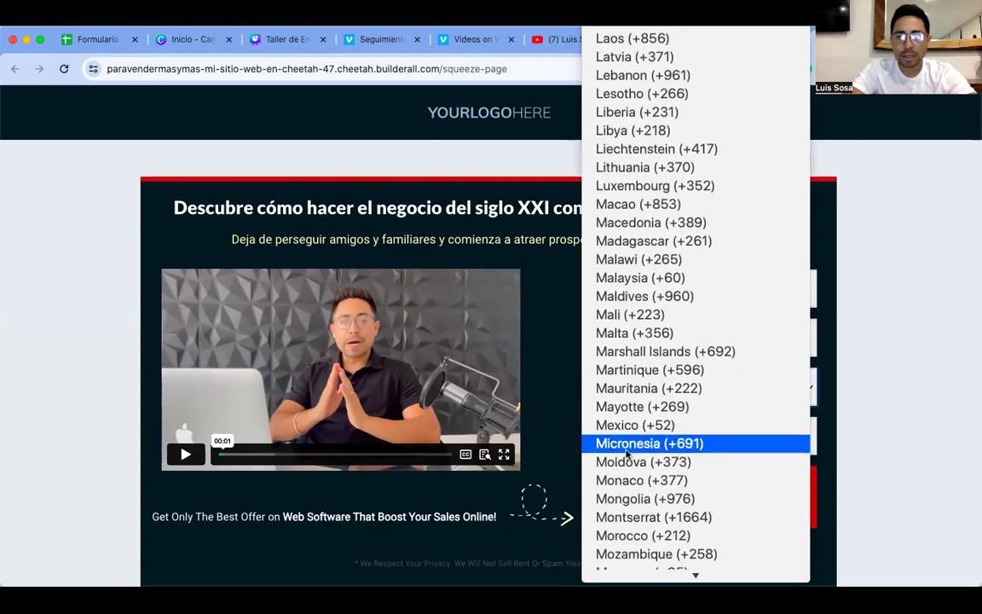
left_click(632, 424)
left_click(666, 438)
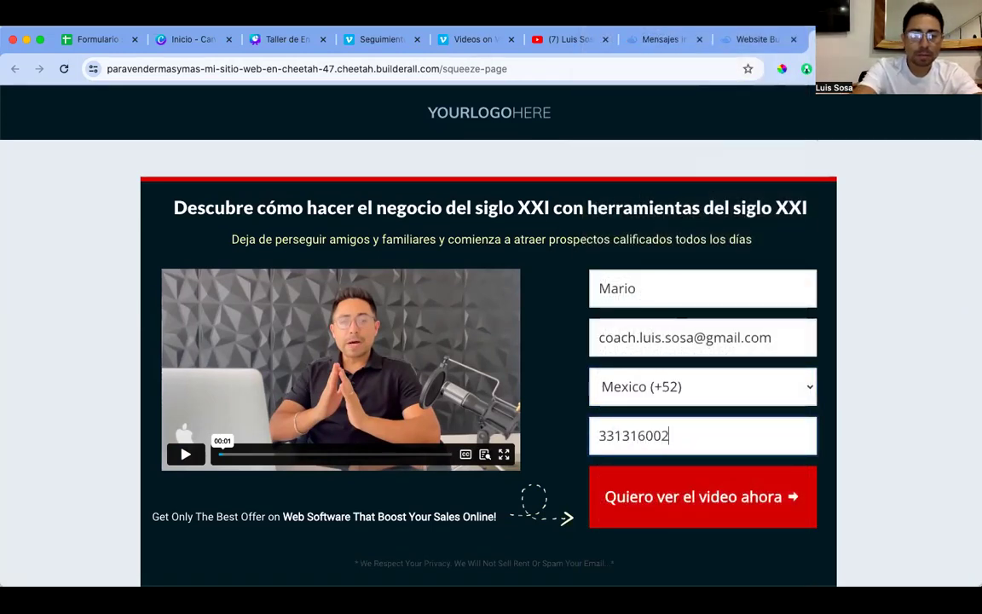
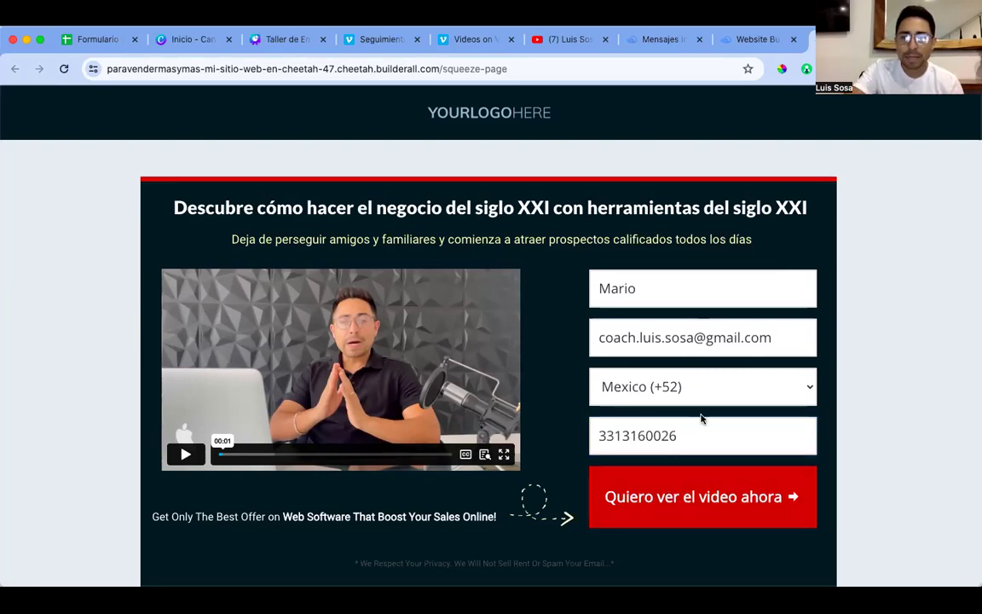
Step: Submit the signup form with Quiero ver el video ahora to reach the One time Offer Page
left_click(744, 498)
scroll(730, 427, "down", 1)
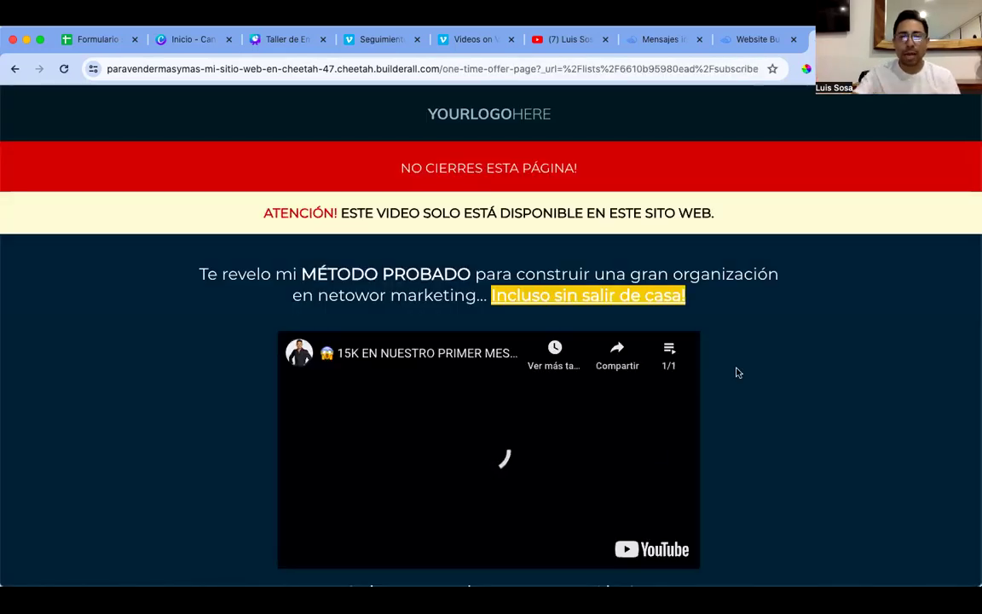
scroll(761, 377, "down", 1)
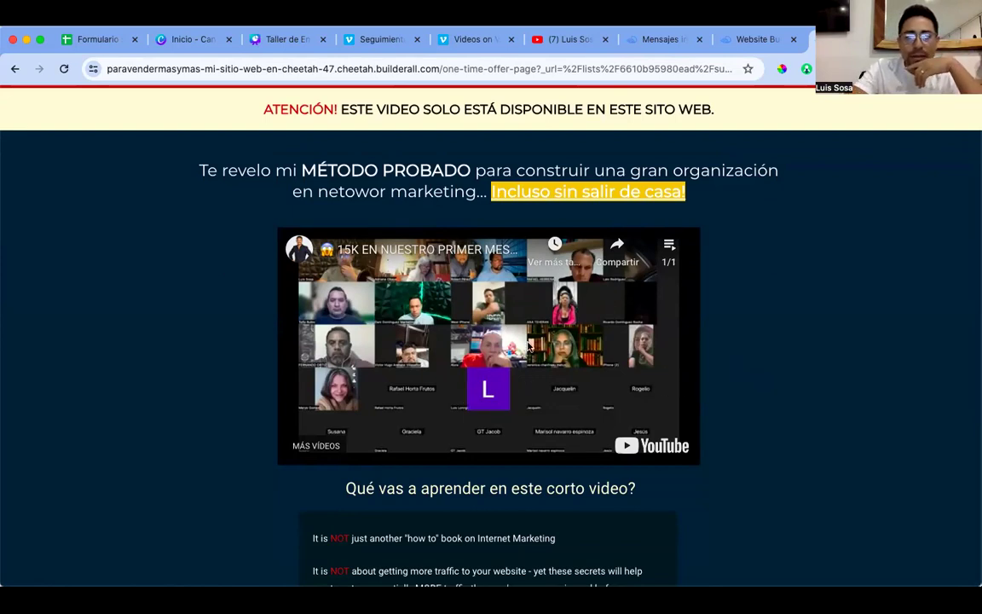
Step: Test the offer page's red WhatsApp button, then close the Google tab it opens
scroll(667, 336, "up", 3)
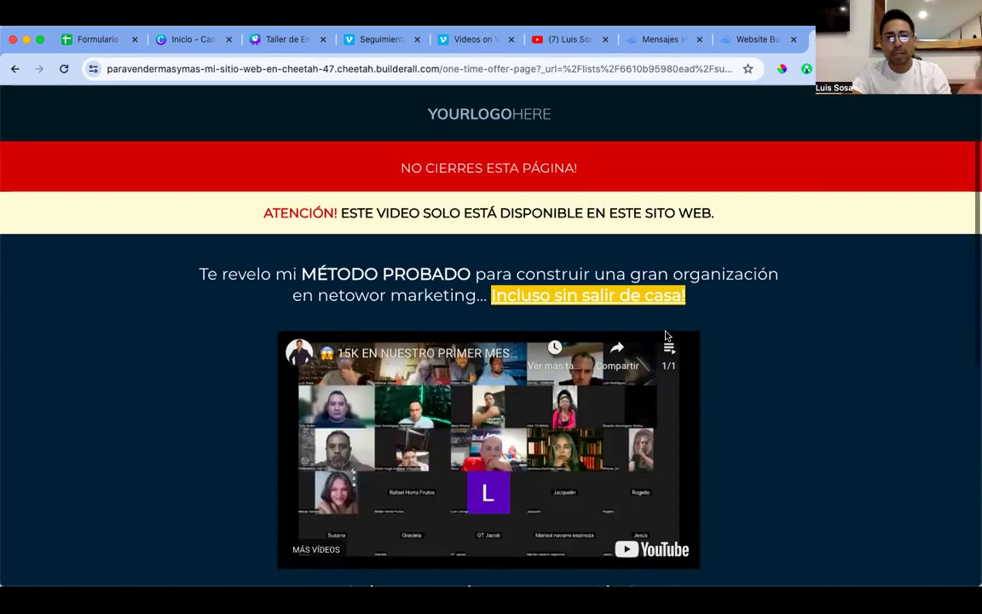
scroll(667, 335, "down", 1)
scroll(667, 335, "down", 2)
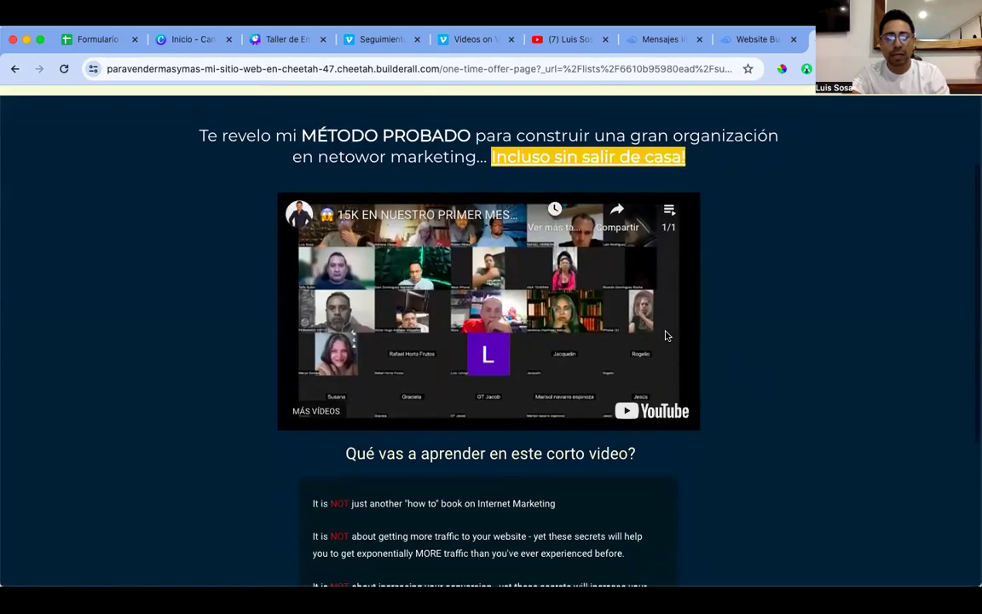
scroll(667, 335, "down", 1)
scroll(667, 335, "down", 4)
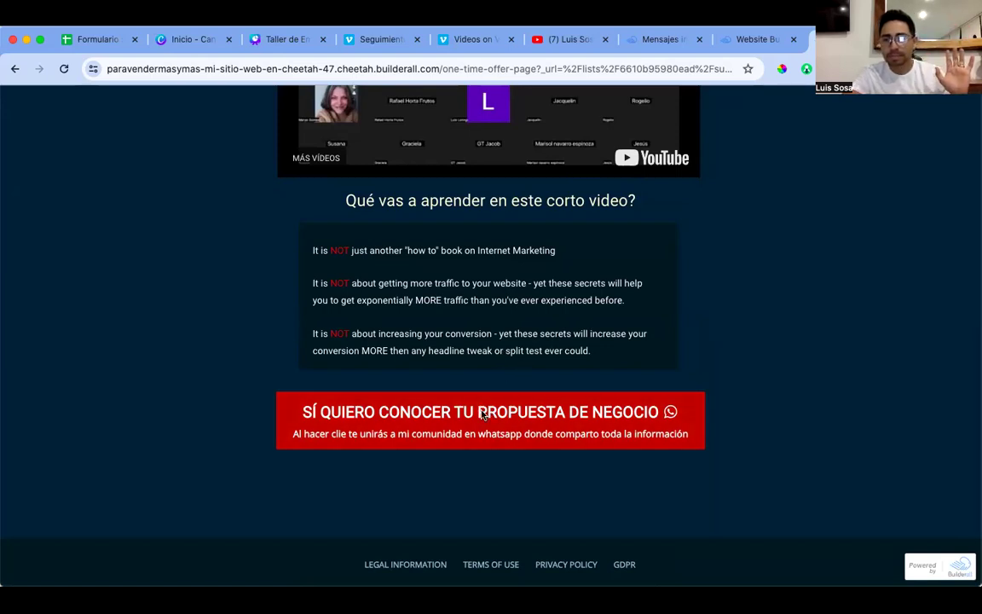
left_click(474, 413)
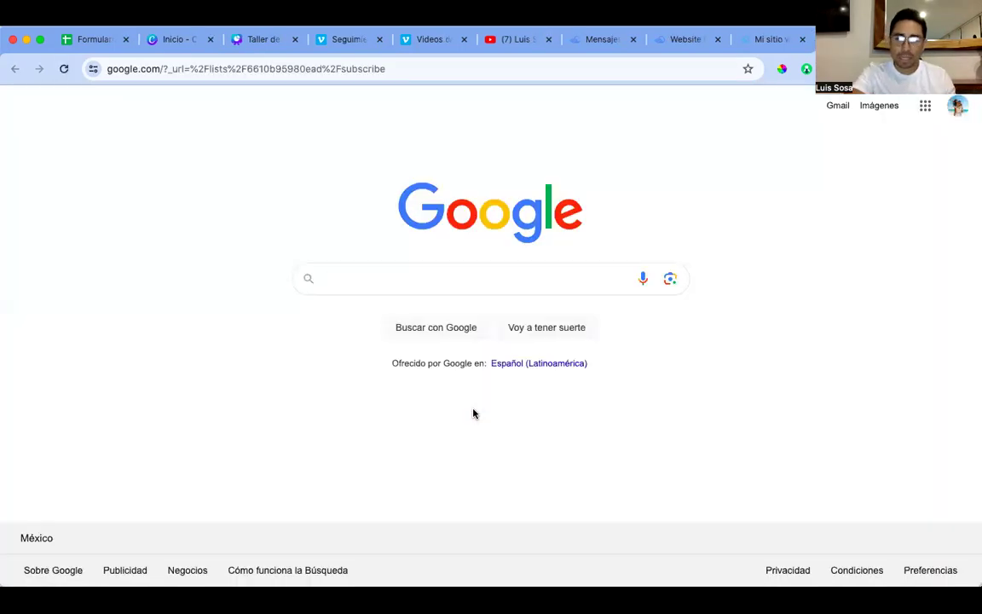
key("super+w")
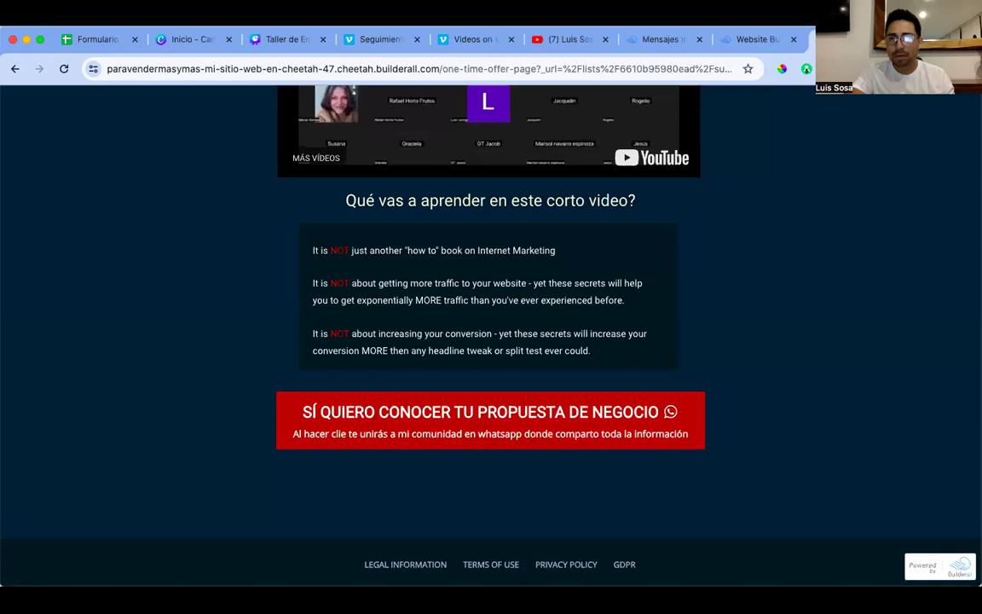